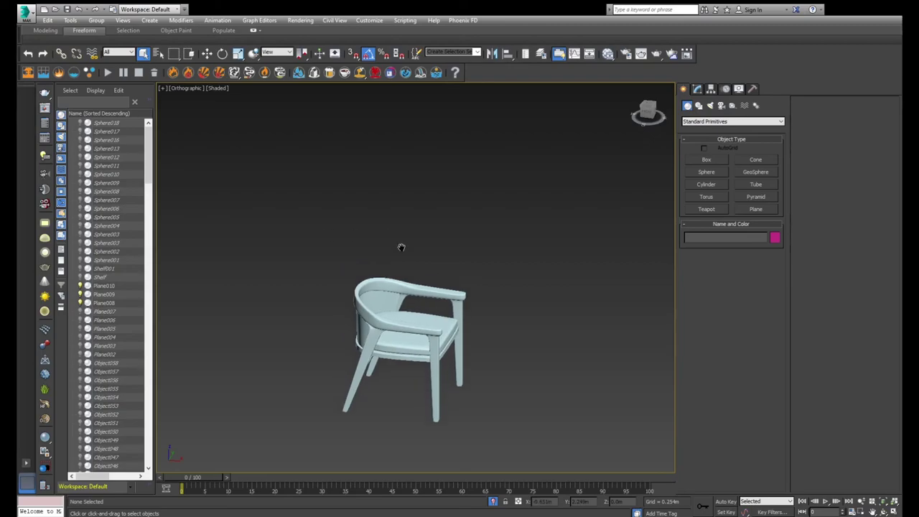
- Select the chair frame Plane008 and enter Vertex mode on its Edit Poly modifier
key(z)
key(F3)
click(382, 161)
middle_drag(382, 161, 539, 285)
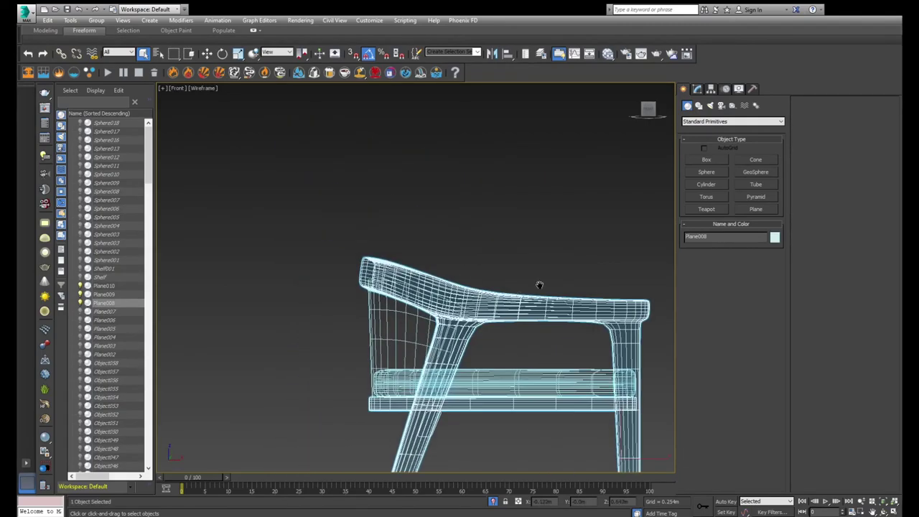
click(696, 88)
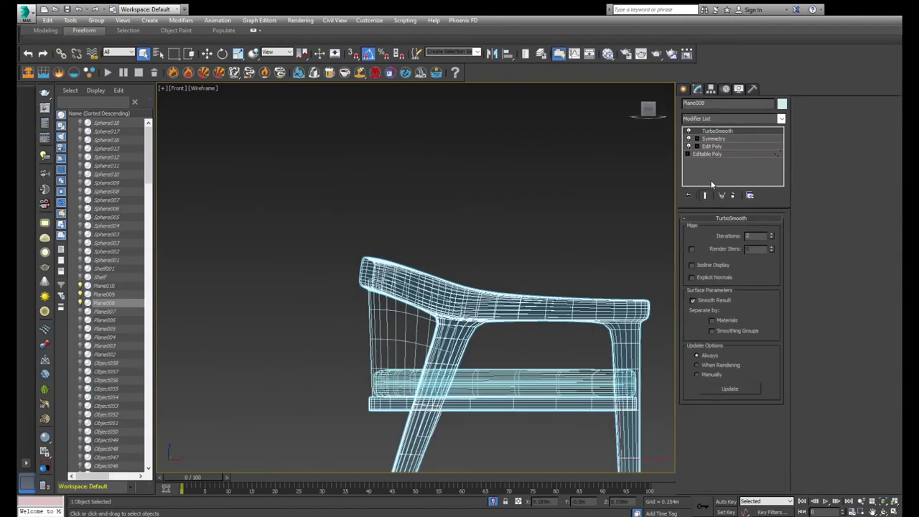
click(721, 150)
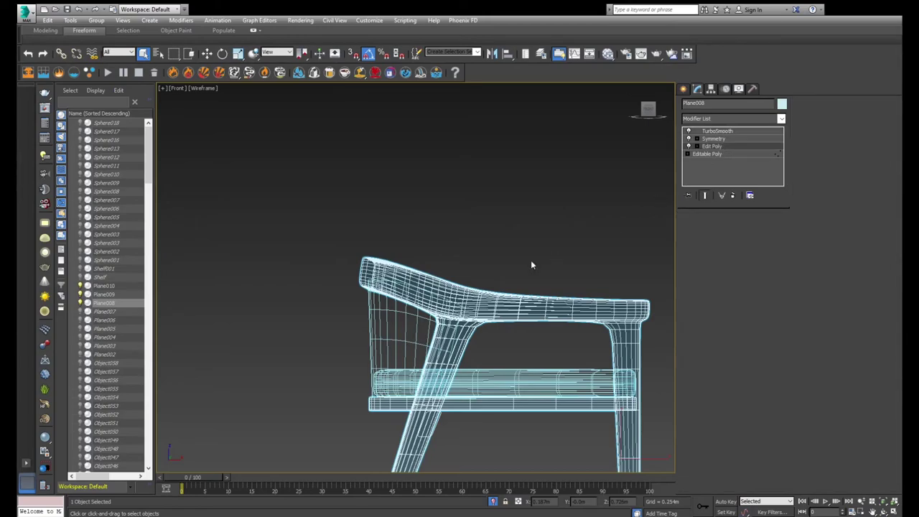
scroll(499, 262, up, 4)
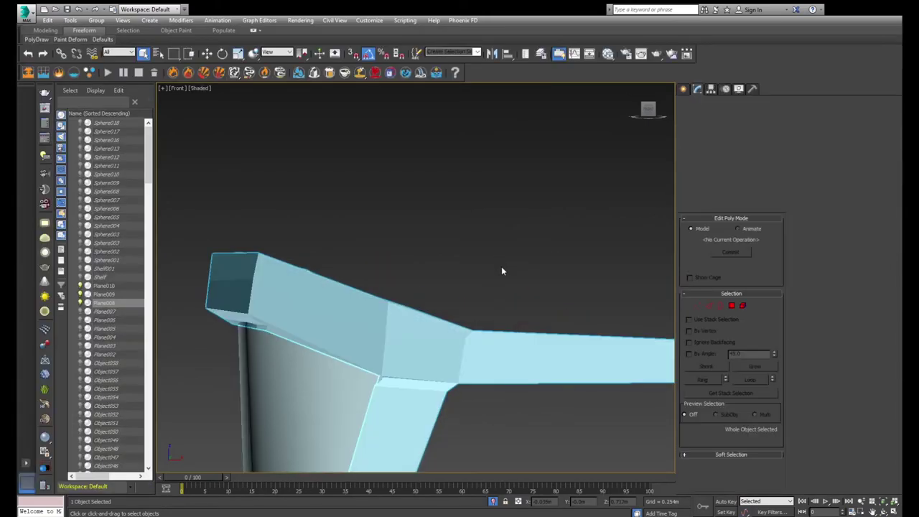
key(1)
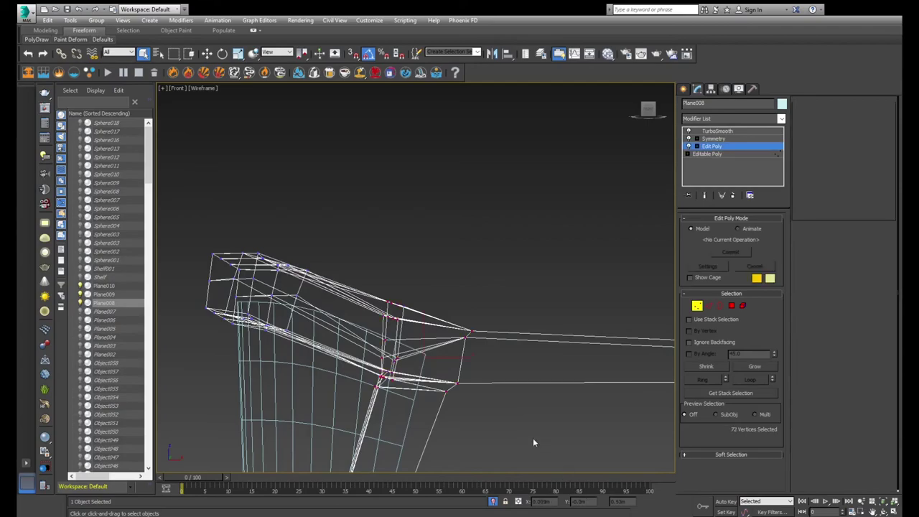
- Scale the top rail's rim vertices to reshape the frame's back corner, then compare with the base cage
key(w)
key(F3)
key(F3)
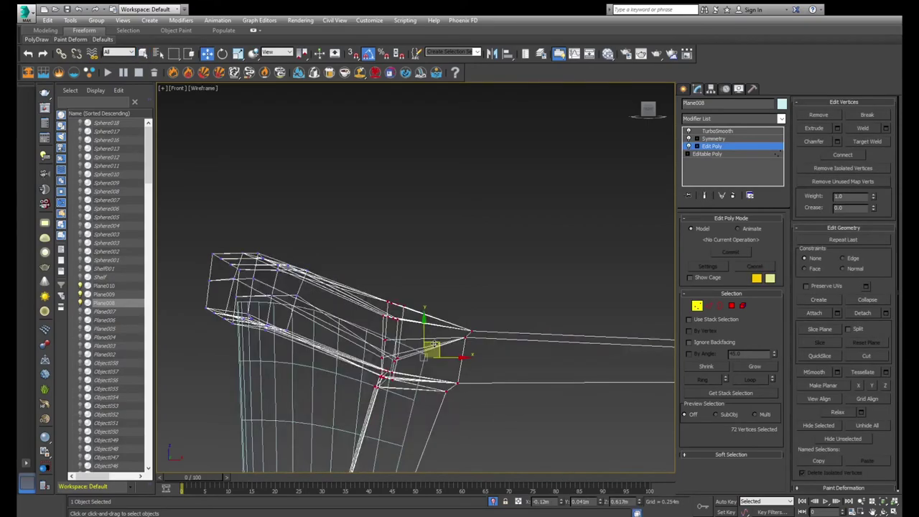
key(F3)
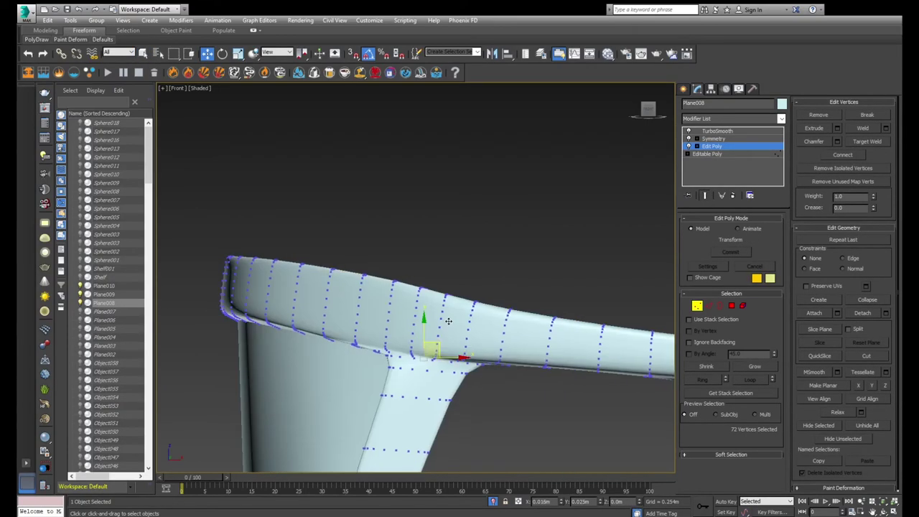
key(F3)
key(F3)
scroll(448, 323, down, 1)
scroll(445, 321, down, 3)
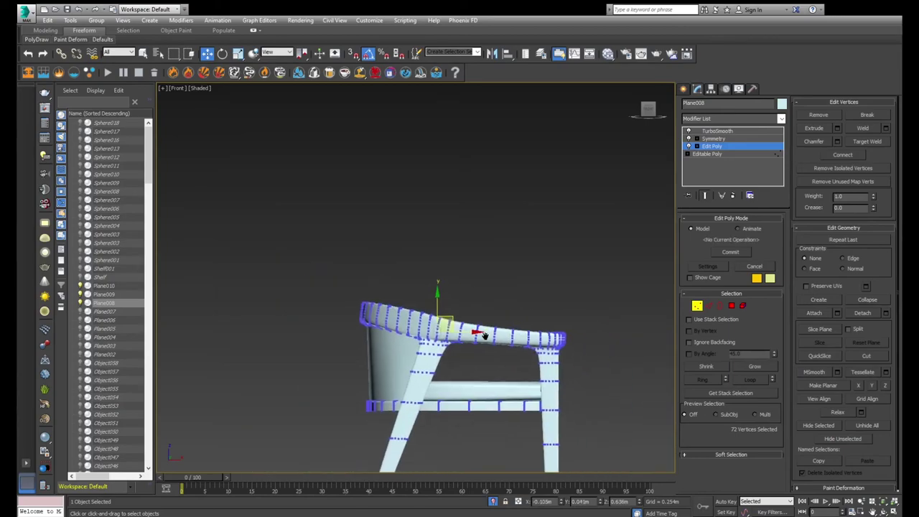
scroll(444, 318, down, 2)
scroll(390, 304, up, 2)
key(F3)
scroll(311, 246, down, 1)
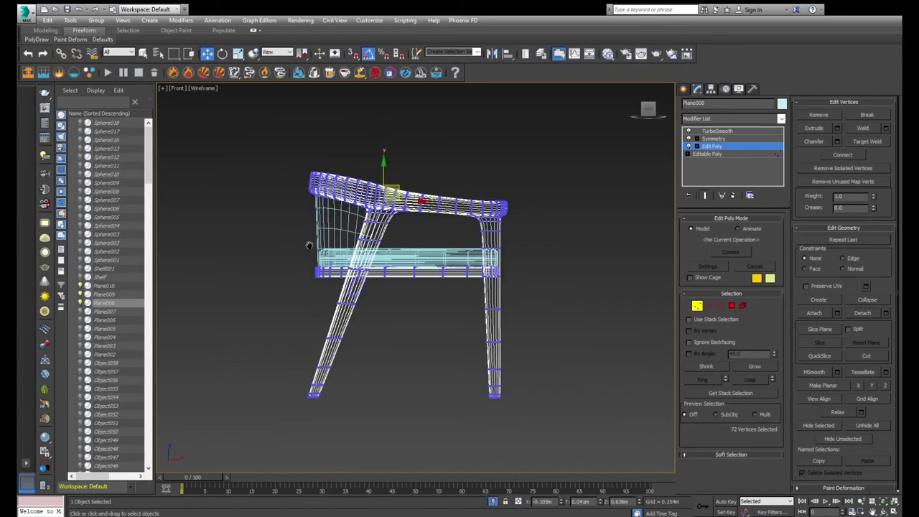
scroll(348, 272, up, 2)
scroll(368, 270, up, 2)
key(r)
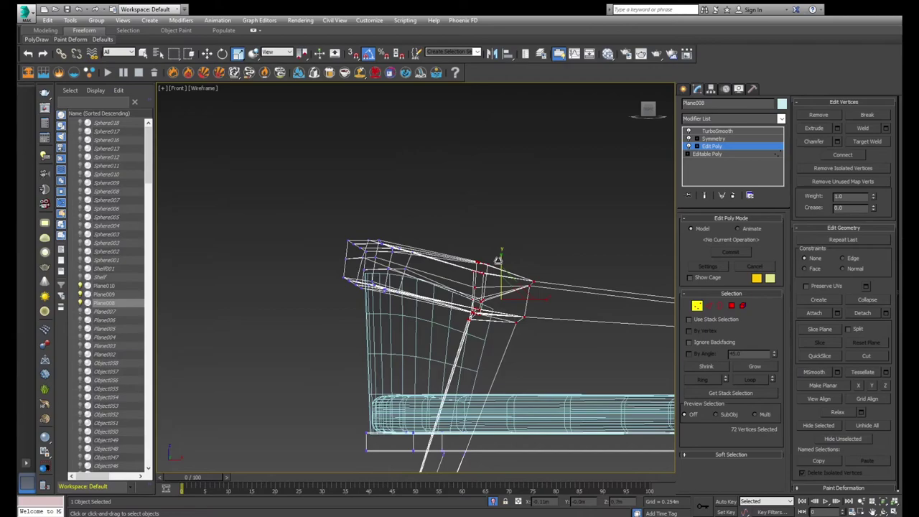
key(F3)
drag(498, 259, 496, 267)
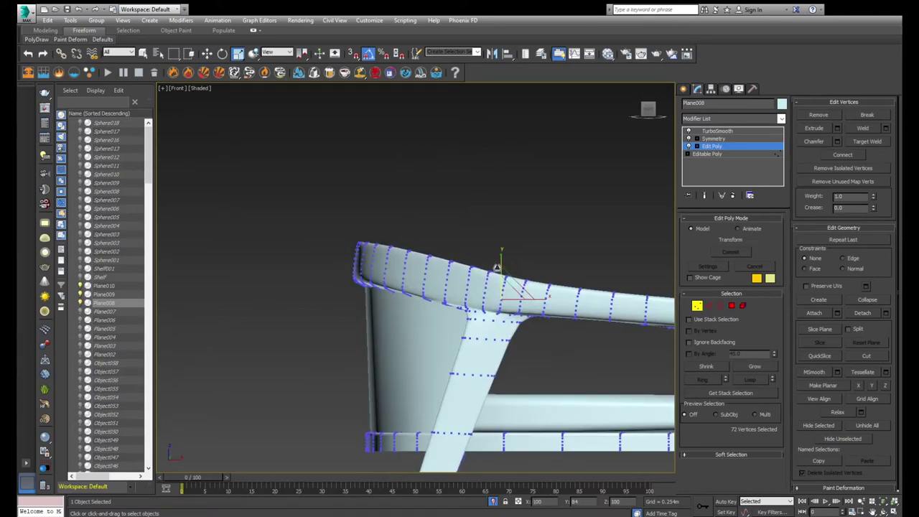
key(ctrl+e)
key(ctrl+e)
key(ctrl+e)
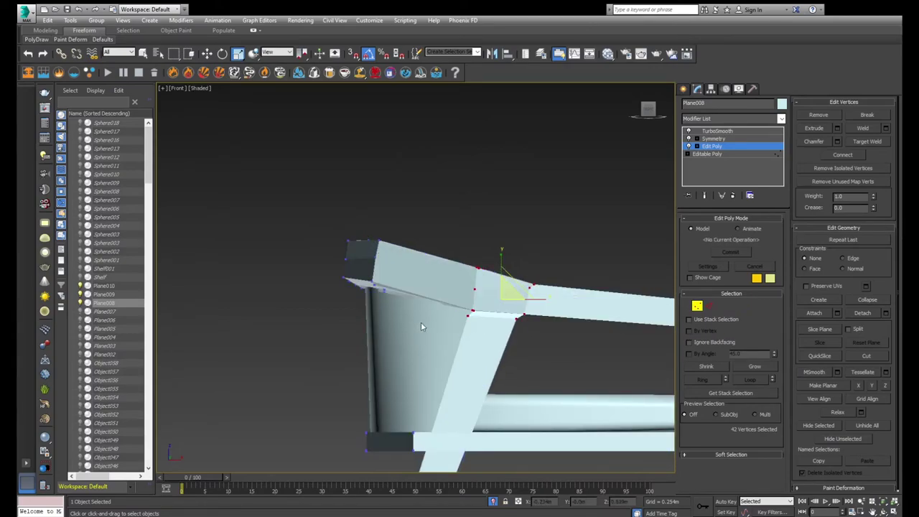
- Rotate the rail's back-corner vertices -15° around Z and check the smoothed result
mouse_move(330, 229)
mouse_down()
mouse_move(388, 294)
mouse_move(389, 248)
mouse_up()
key(e)
scroll(398, 268, up, 2)
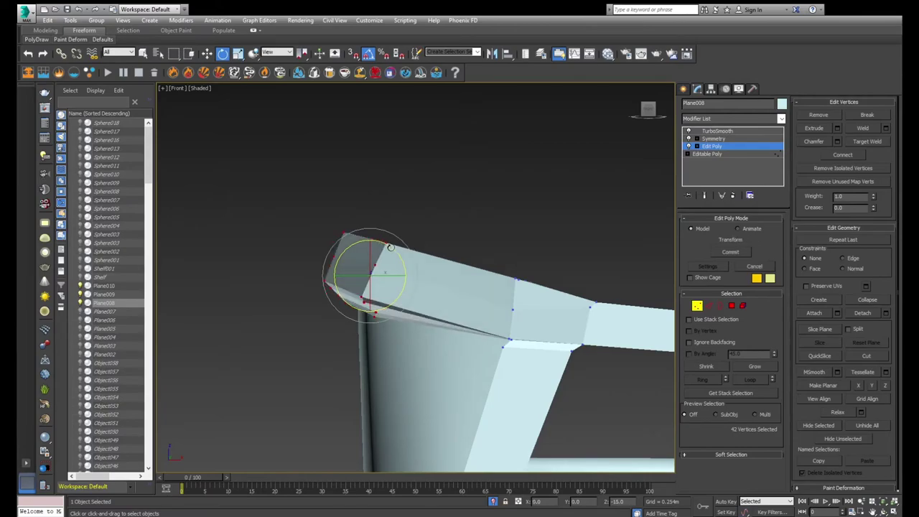
key(ctrl+e)
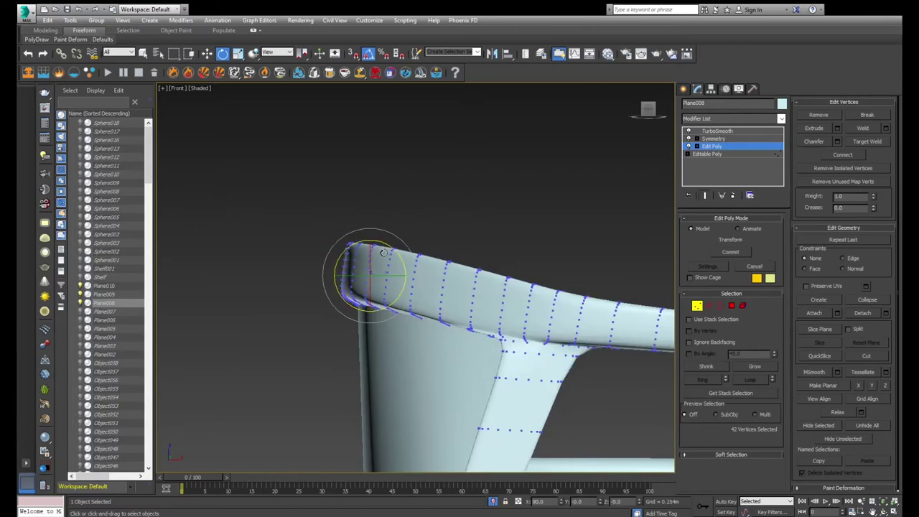
key(w)
key(F3)
key(ctrl+e)
key(ctrl+e)
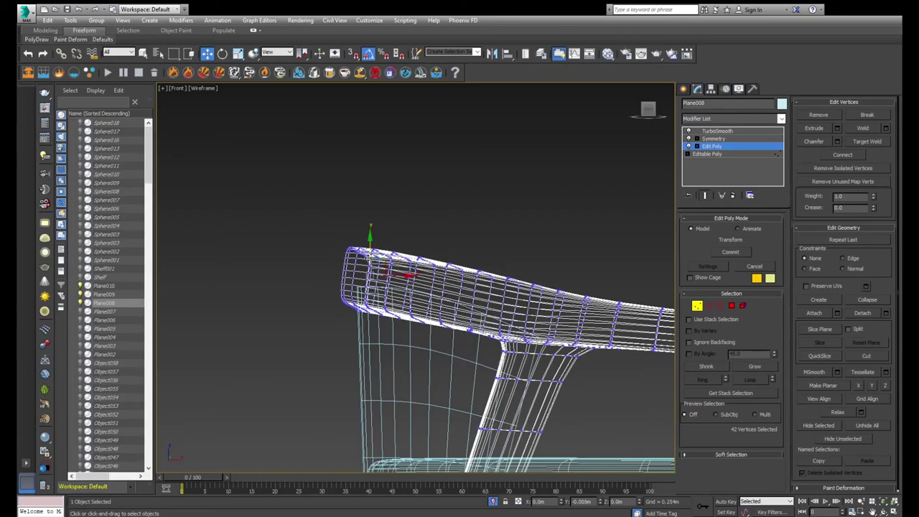
key(F3)
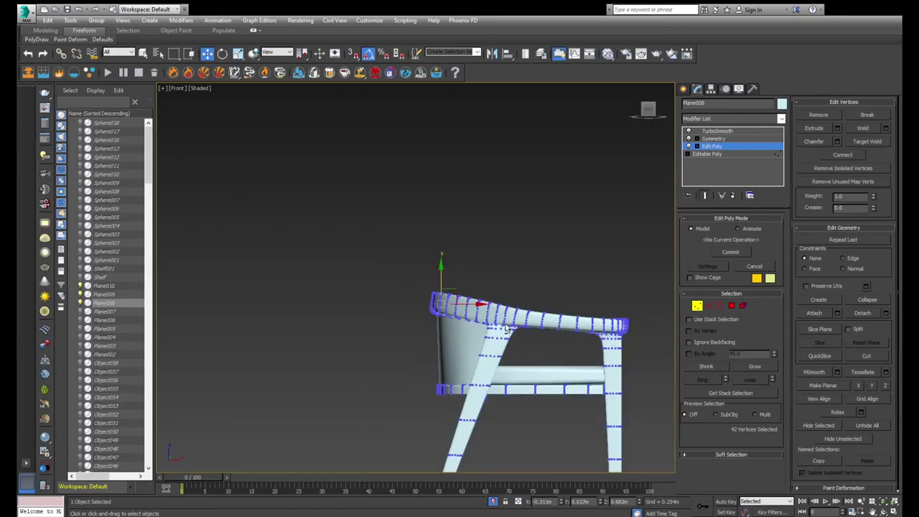
- Leave vertex editing and deselect the chair frame
mouse_move(364, 263)
alt+middle_down()
mouse_move(304, 272)
mouse_move(390, 289)
mouse_move(344, 316)
alt+middle_up()
key(1)
click(304, 272)
scroll(390, 290, down, 5)
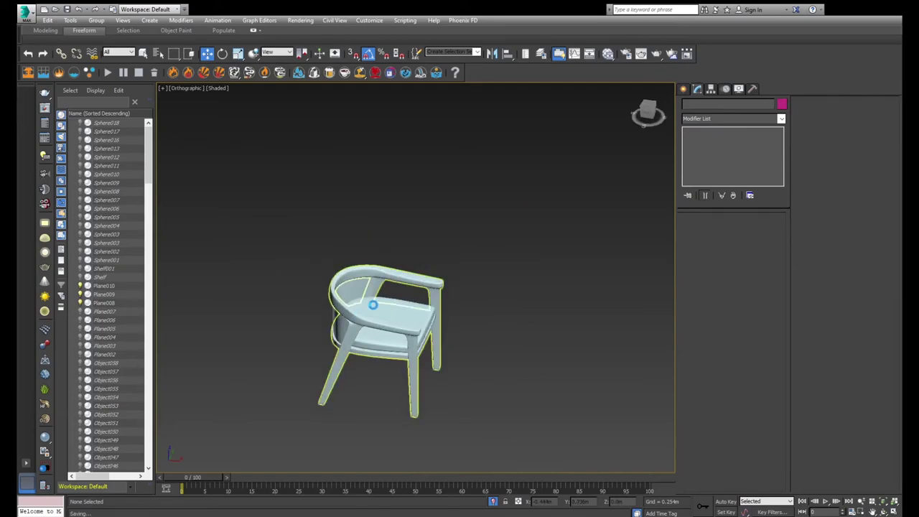
- Select the seat cushion Plane010 and frame the chair in an angled shaded view
click(455, 288)
key(t)
key(z)
key(F3)
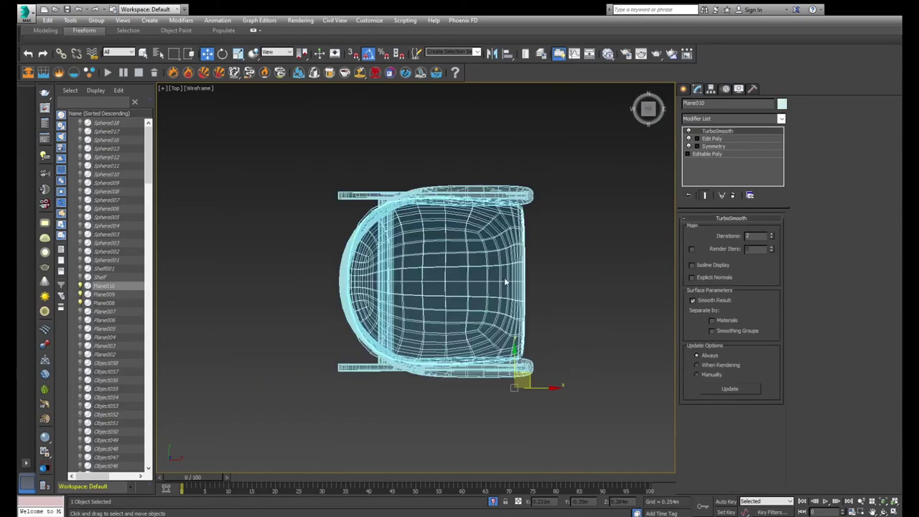
key(F3)
alt+middle_drag(504, 283, 596, 276)
scroll(595, 276, up, 3)
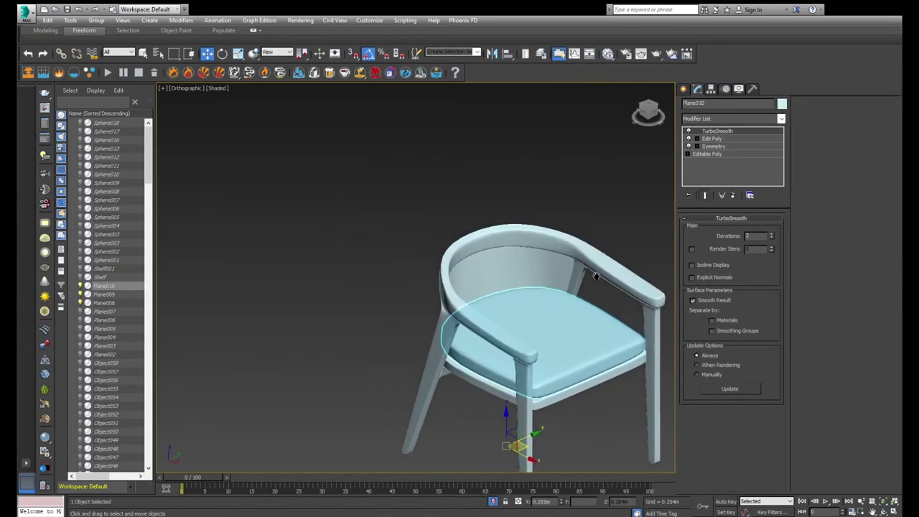
- Draw a new upright plane over the chair back in the Front view
click(684, 89)
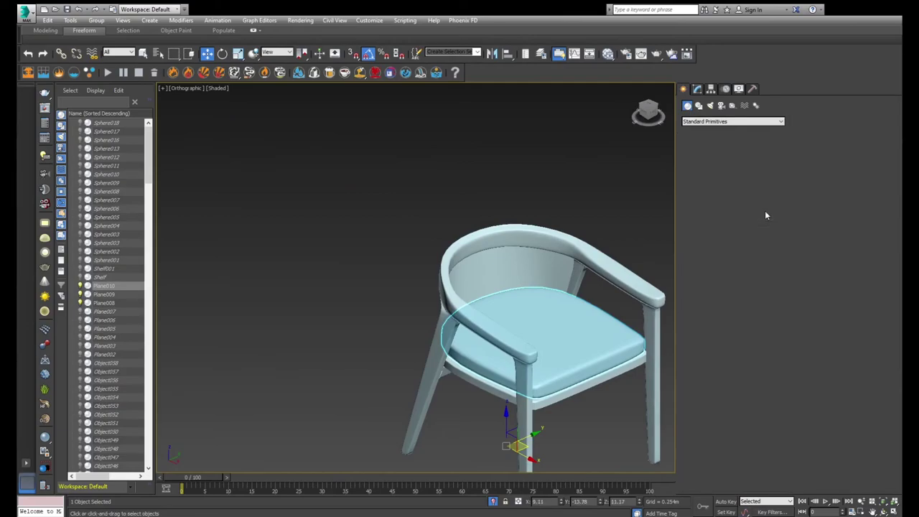
key(f)
scroll(510, 165, down, 4)
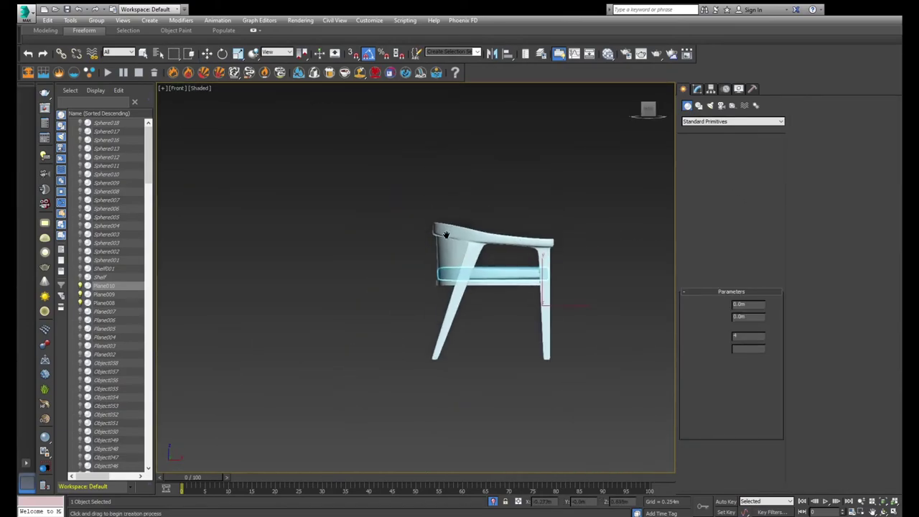
key(F3)
scroll(480, 220, up, 4)
drag(418, 168, 592, 357)
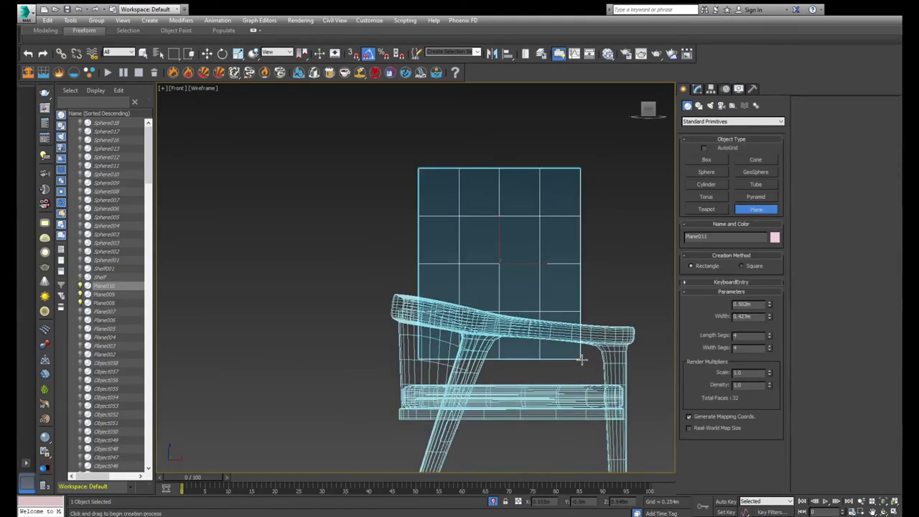
- Check Plane011's parameters: 0.501m by 0.421m with 4×4 segments
key(w)
mouse_move(564, 277)
alt+middle_down()
mouse_move(481, 267)
mouse_move(416, 229)
alt+middle_up()
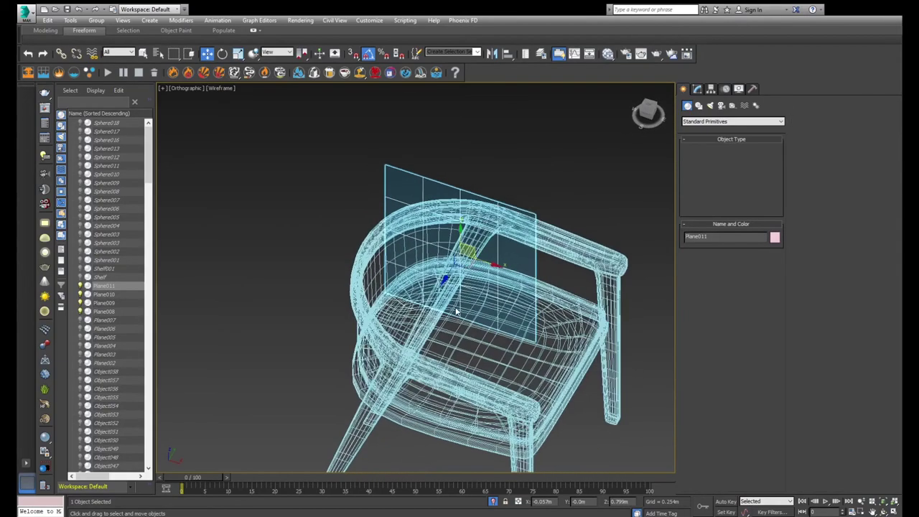
click(697, 89)
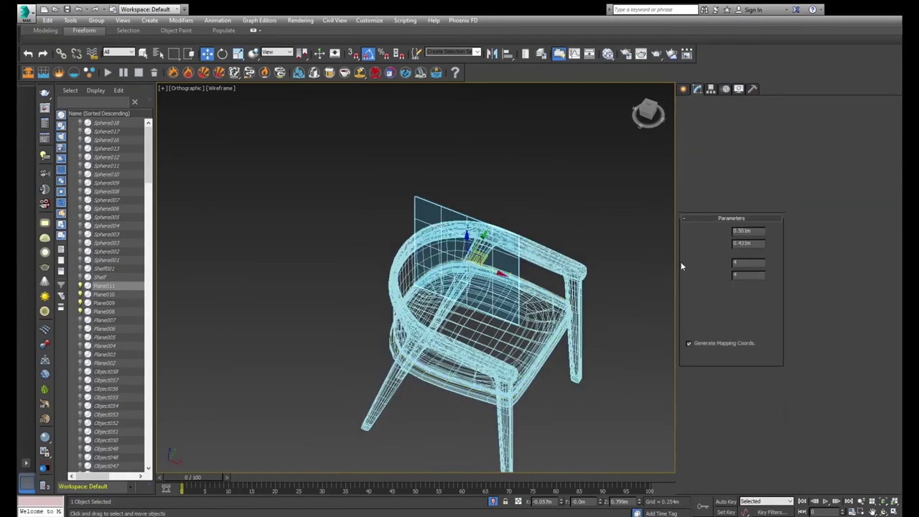
scroll(480, 259, up, 2)
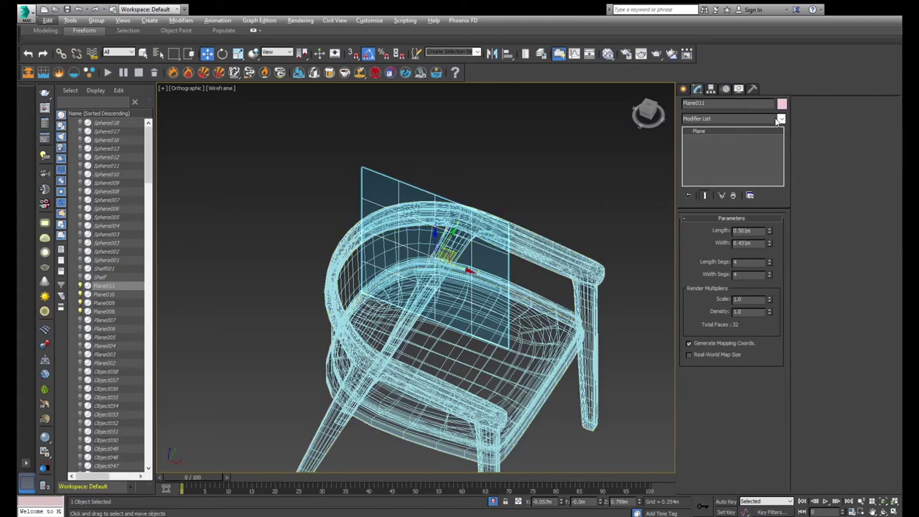
- Reduce the backrest plane to 1 segment, add Edit Poly, and select its single polygon
right_click(768, 274)
middle_drag(593, 235, 575, 232)
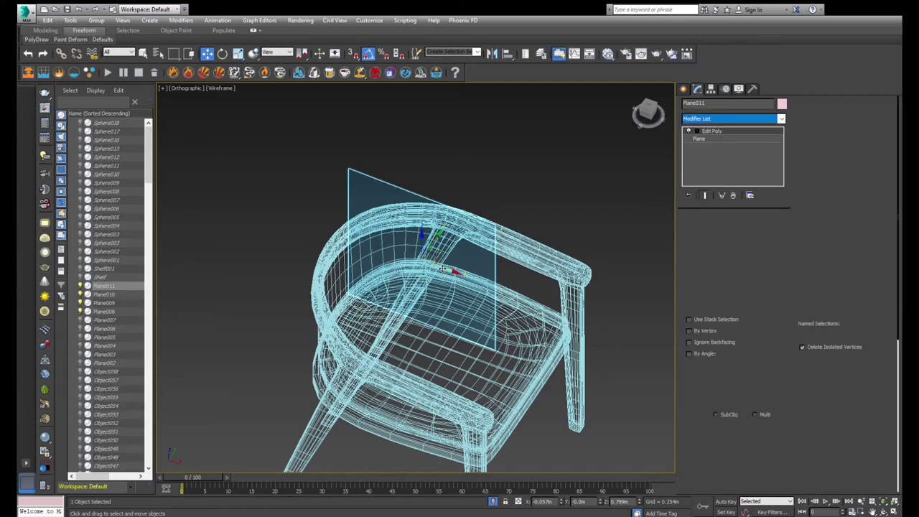
click(731, 305)
key(ctrl+a)
drag(648, 112, 631, 108)
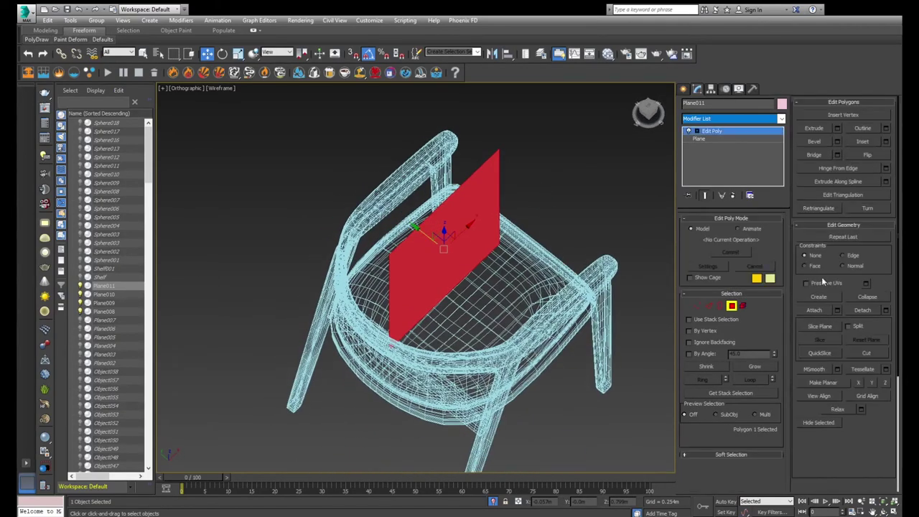
- Bevel the polygon outward into a thicker backrest panel and inspect it
click(813, 140)
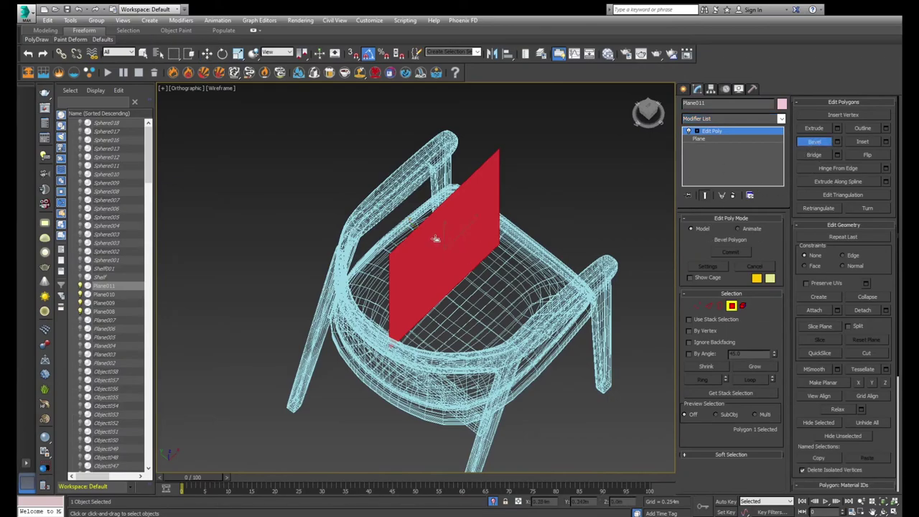
drag(436, 238, 444, 239)
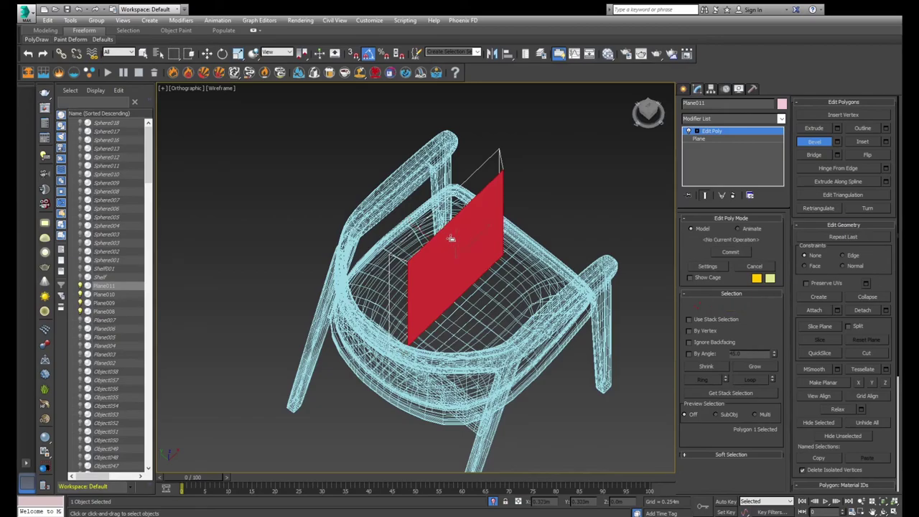
alt+middle_drag(370, 232, 411, 234)
key(t)
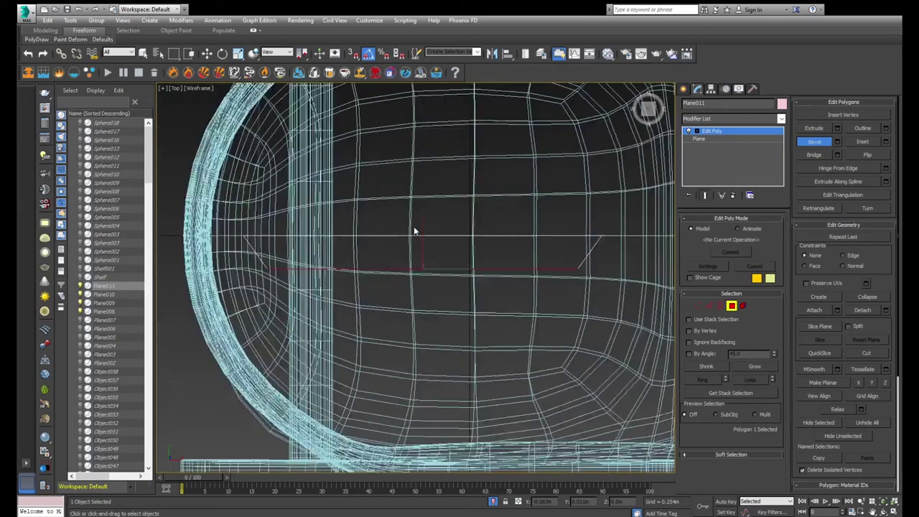
scroll(413, 226, down, 5)
scroll(416, 224, down, 5)
key(4)
key(w)
alt+middle_drag(379, 196, 409, 201)
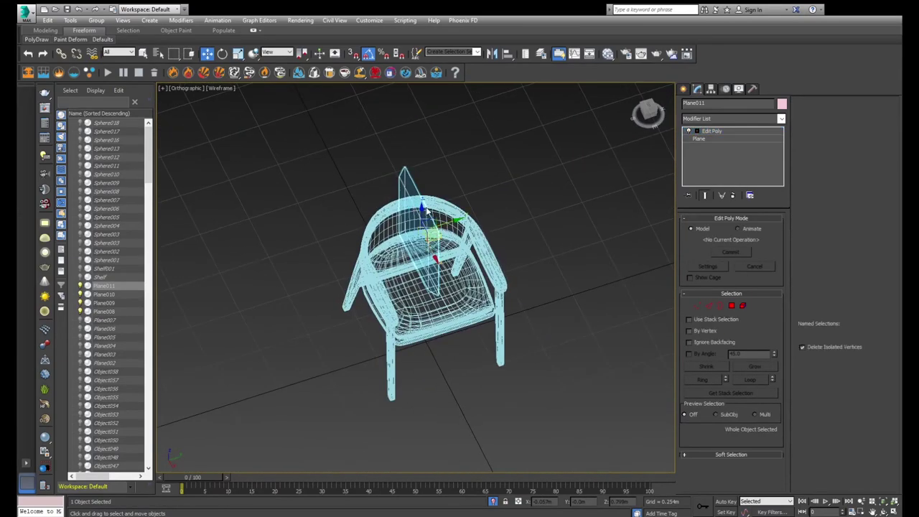
scroll(424, 197, up, 4)
- Add a Symmetry modifier to the backrest panel
key(2)
click(447, 193)
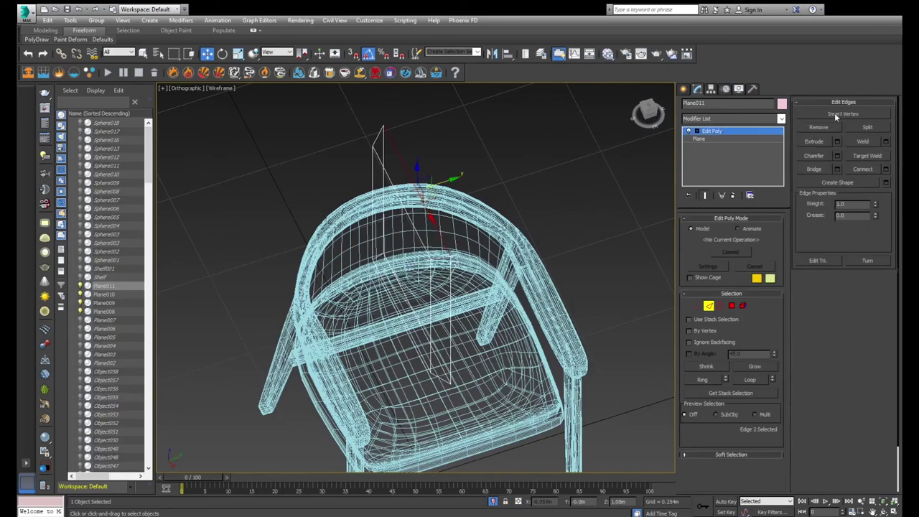
click(782, 119)
click(863, 421)
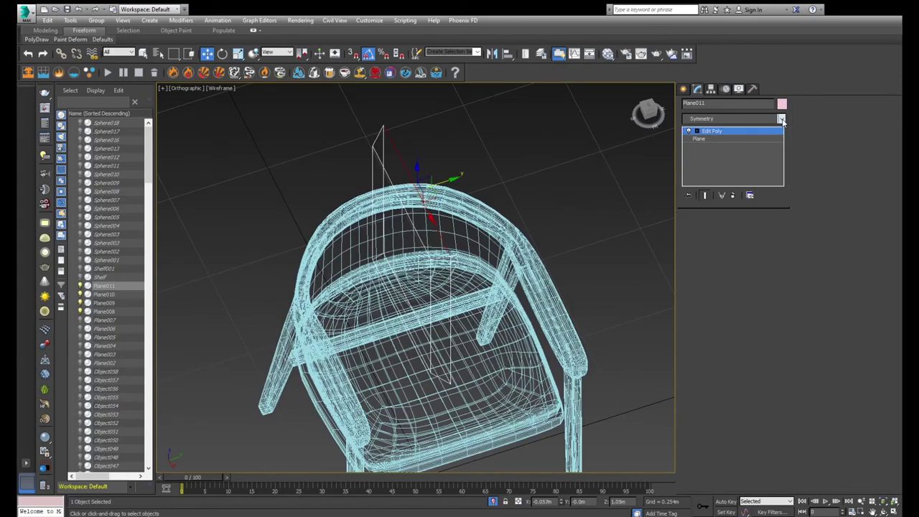
- Rotate the Symmetry mirror gizmo -90° on Z and add an Edit Poly modifier above it
alt+middle_drag(438, 237, 481, 247)
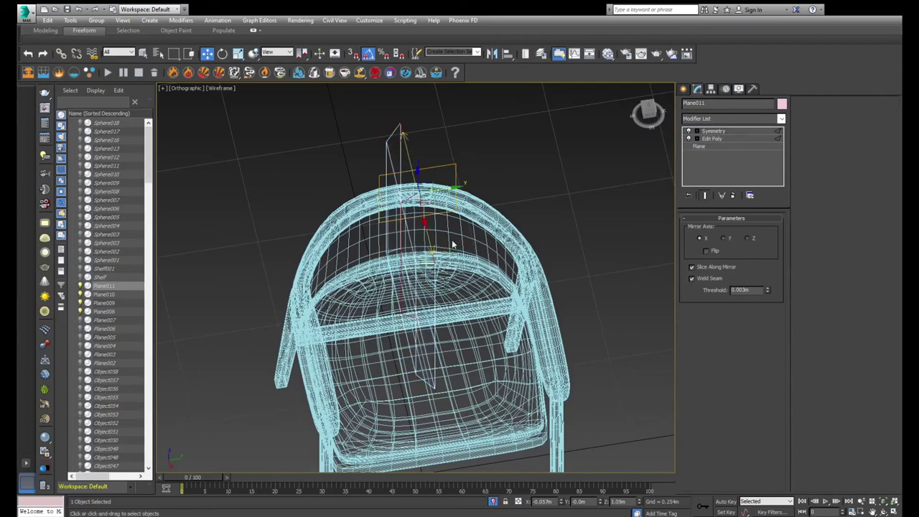
key(e)
drag(431, 219, 388, 229)
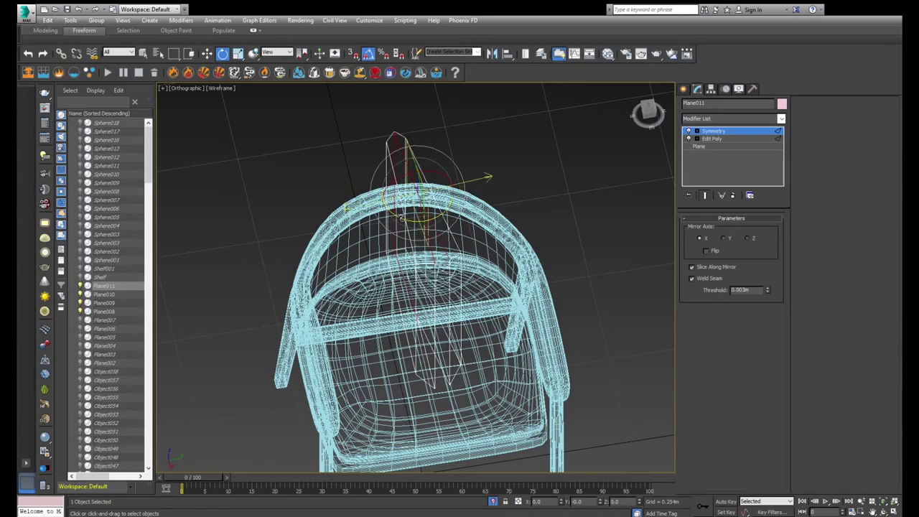
alt+middle_drag(402, 218, 405, 221)
drag(406, 221, 407, 223)
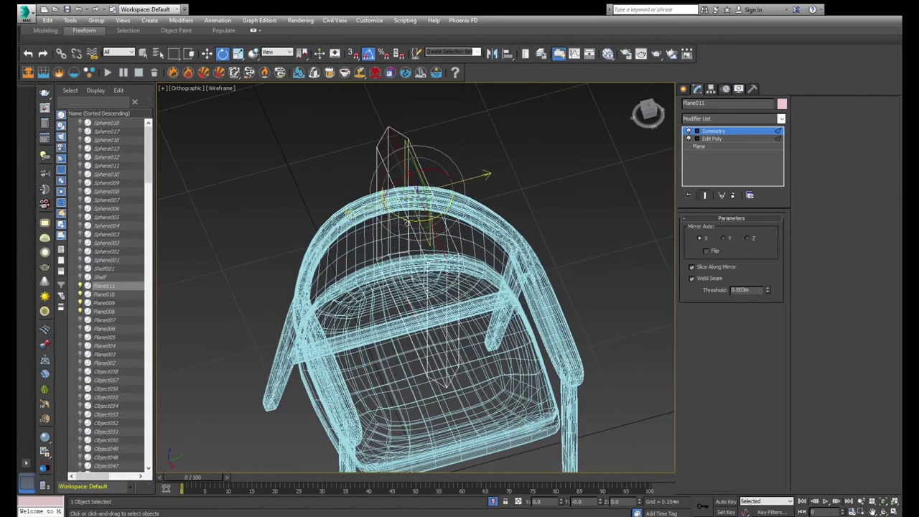
key(f)
scroll(445, 225, down, 3)
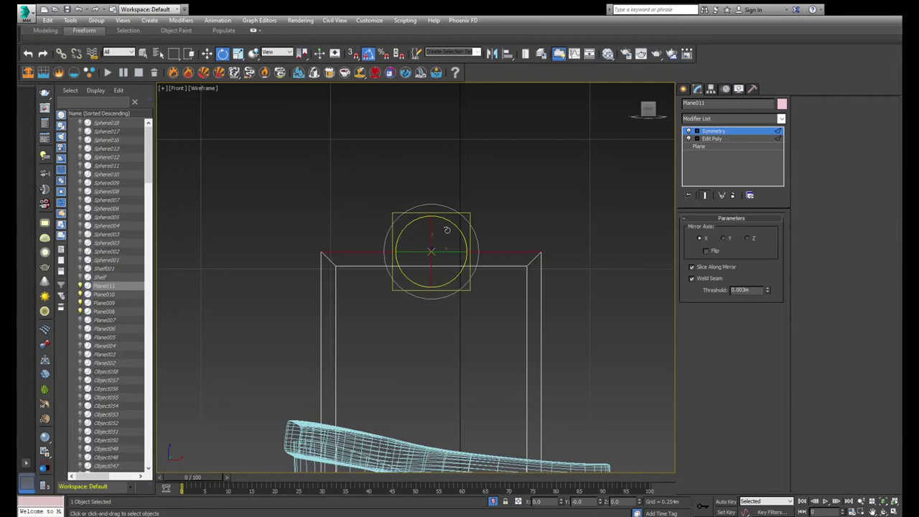
alt+middle_drag(447, 230, 377, 252)
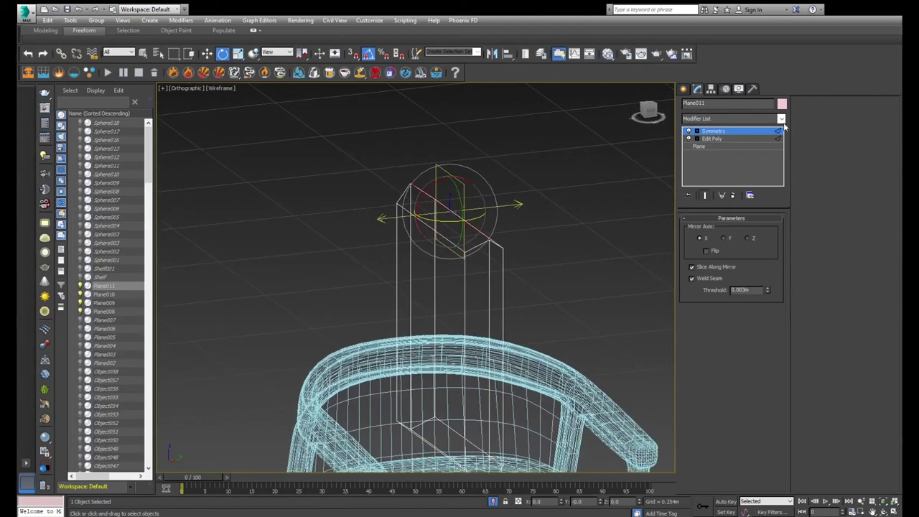
click(723, 153)
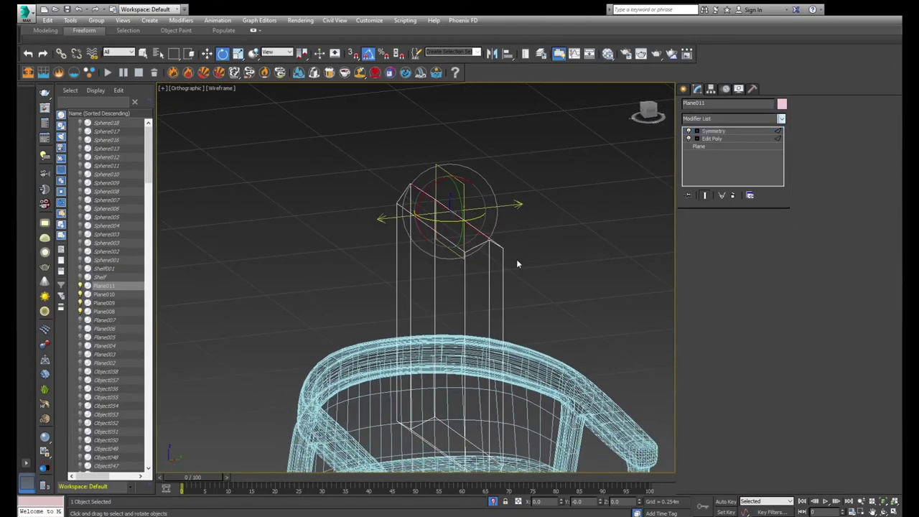
key(F3)
- Select the backrest panel's front and back polygons and scale them down toward their centre
key(f)
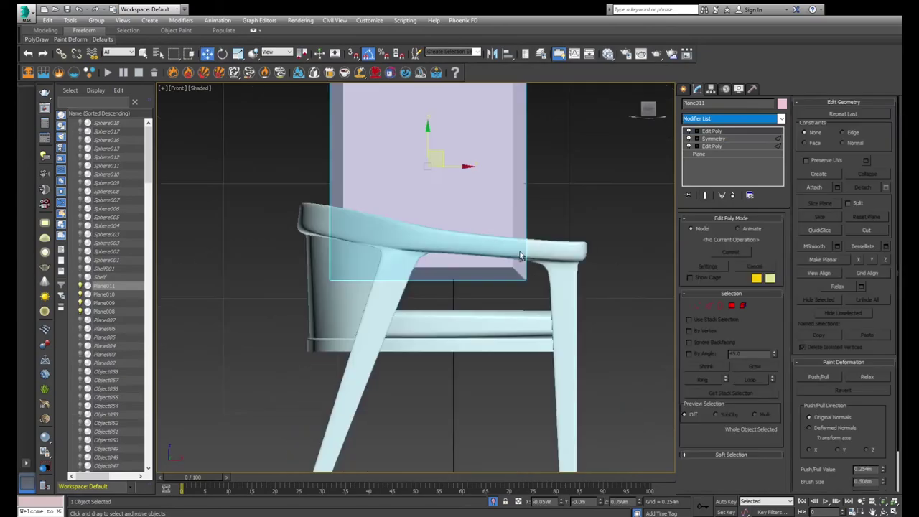
key(F3)
key(4)
click(427, 171)
mouse_move(465, 172)
alt+middle_down()
mouse_move(413, 181)
mouse_move(437, 266)
alt+middle_up()
scroll(414, 181, up, 3)
key(r)
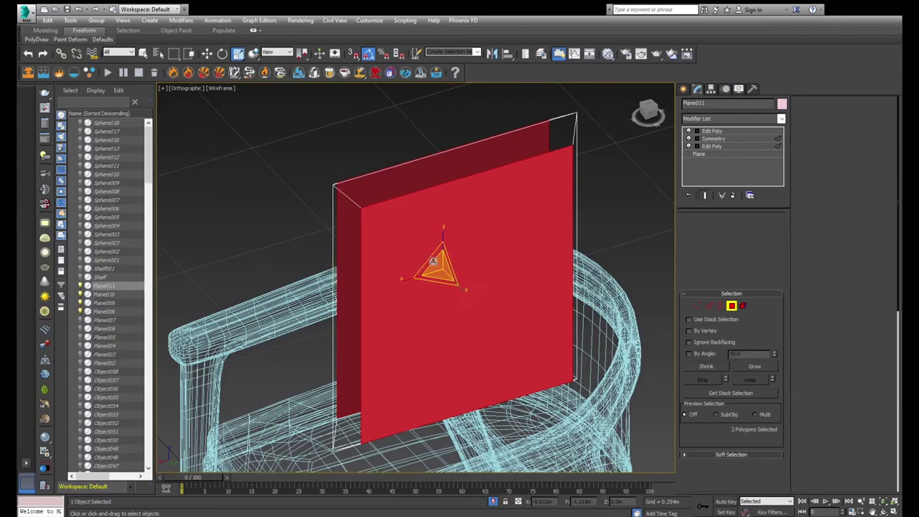
key(F3)
key(F3)
scroll(443, 276, down, 2)
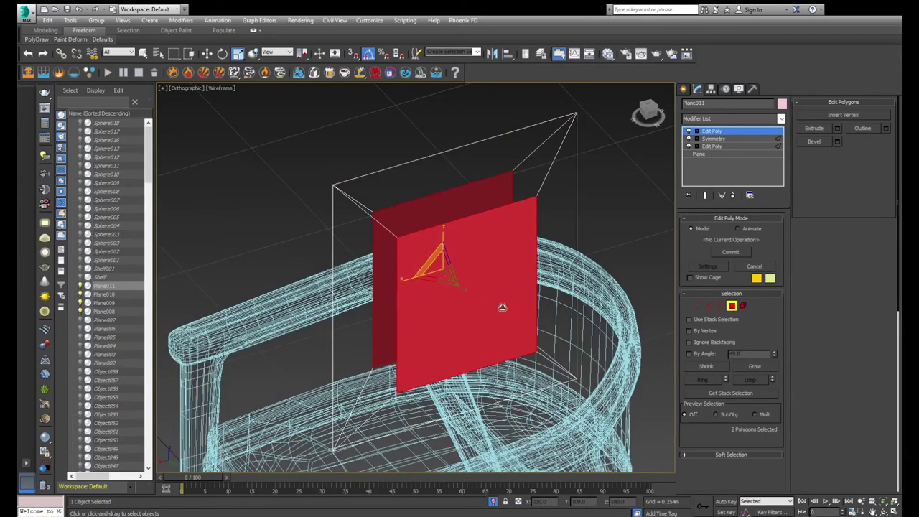
alt+middle_drag(501, 308, 544, 323)
- Connect the panel edges twice to add vertical and horizontal edge loops across the backrest
click(696, 305)
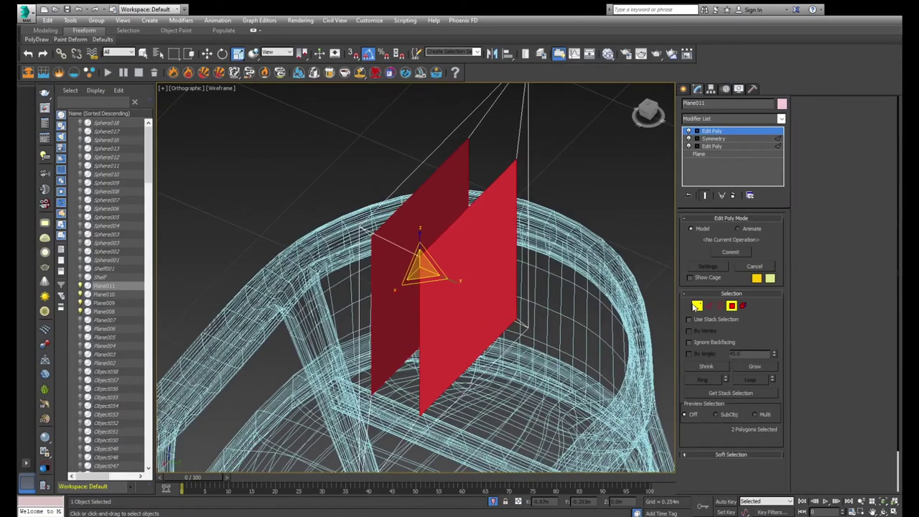
key(F3)
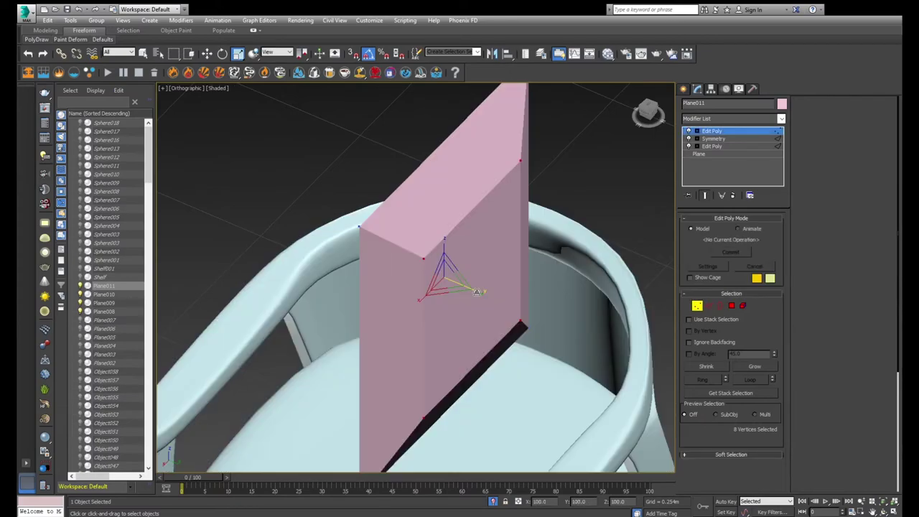
scroll(440, 273, up, 2)
key(2)
key(F3)
scroll(439, 216, down, 3)
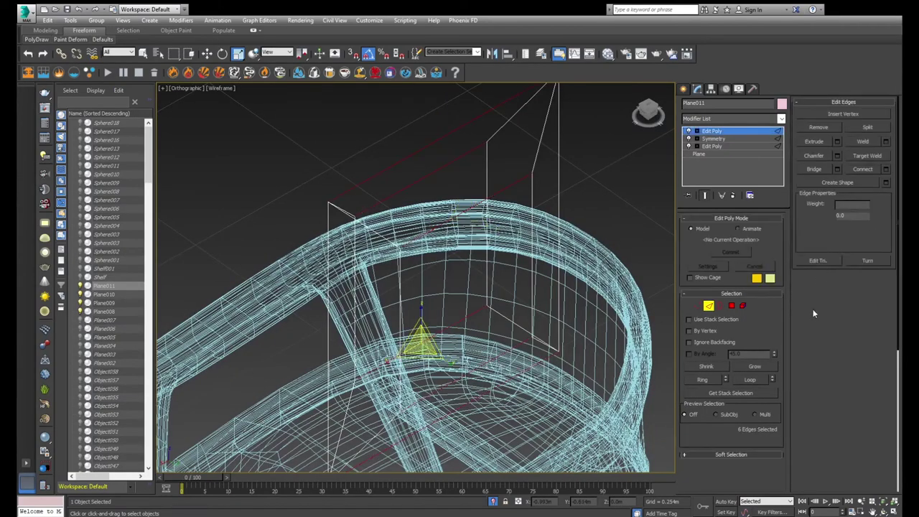
click(886, 169)
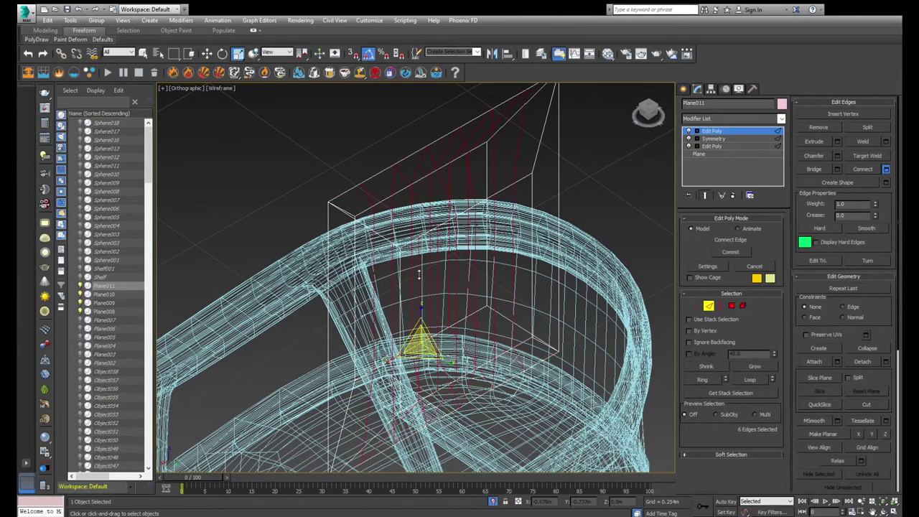
click(886, 169)
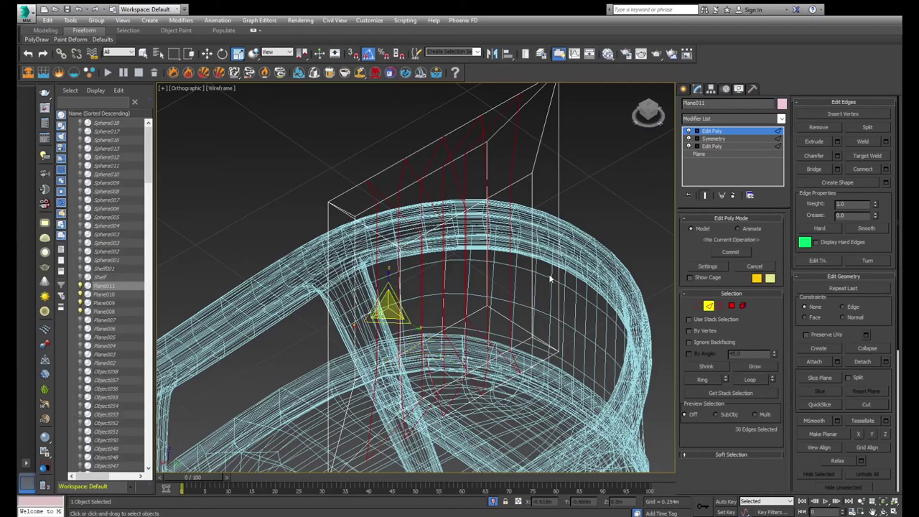
key(ctrl+shift+e)
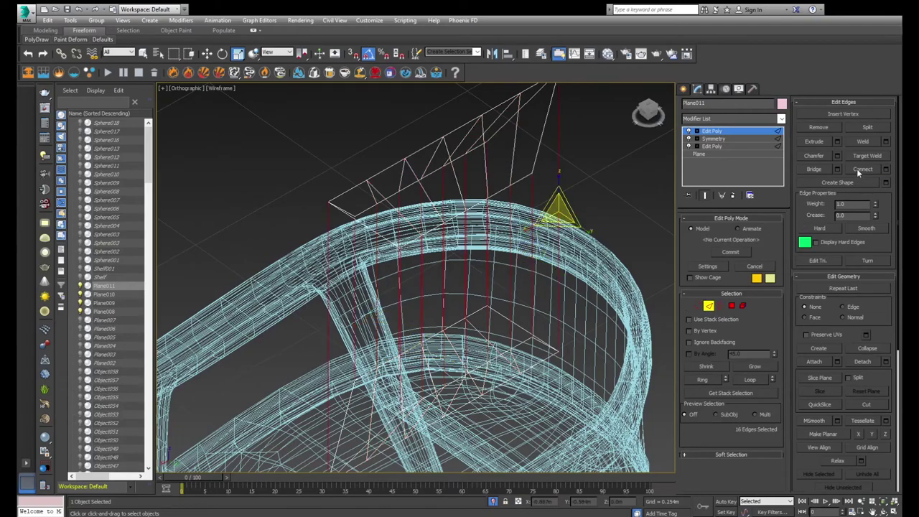
key(F3)
key(F3)
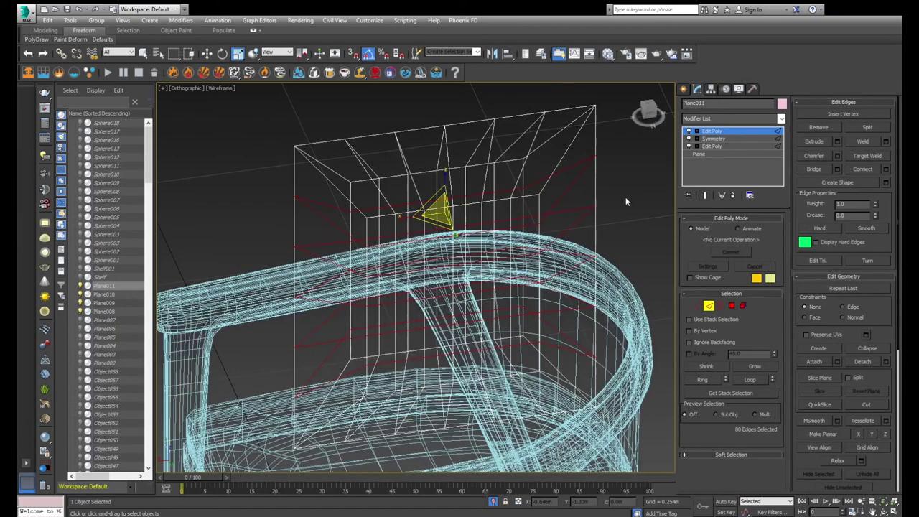
alt+middle_drag(625, 196, 659, 209)
key(2)
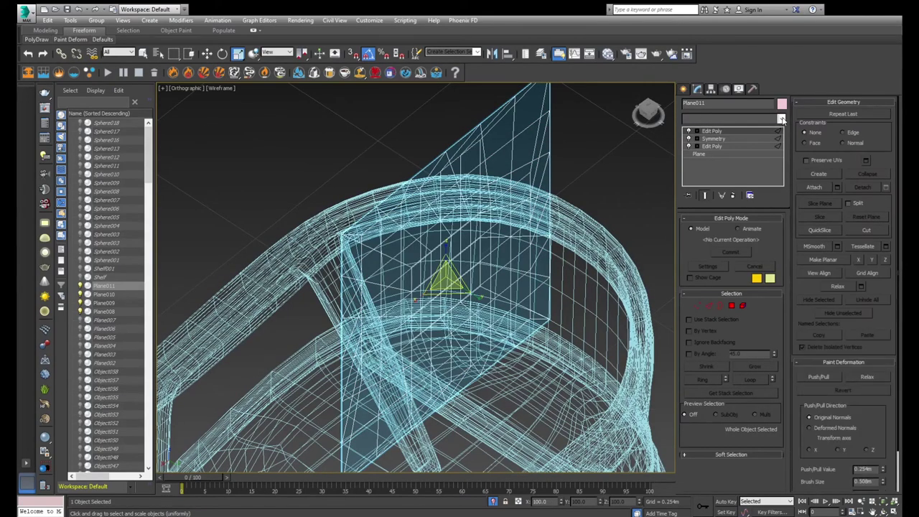
- Add TurboSmooth to Plane011 and check the rounded panel in the Front view
click(782, 119)
key(Return)
key(F3)
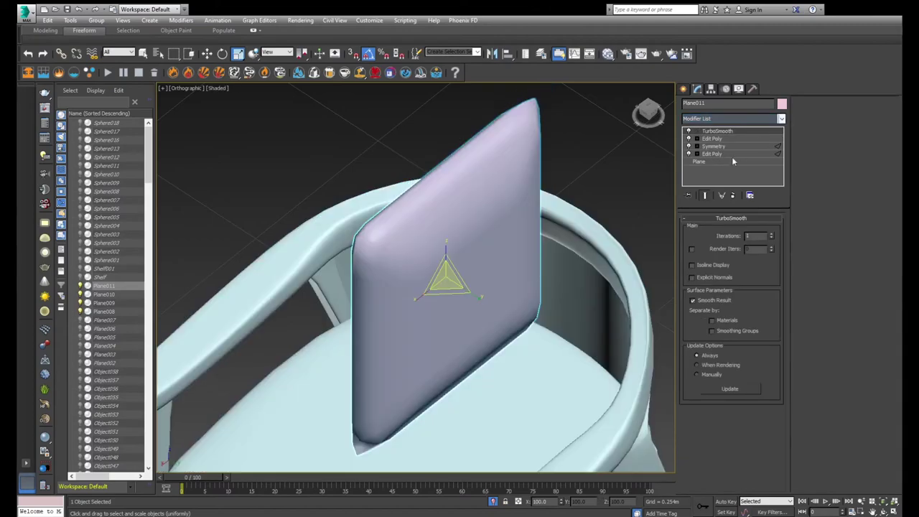
key(F3)
key(f)
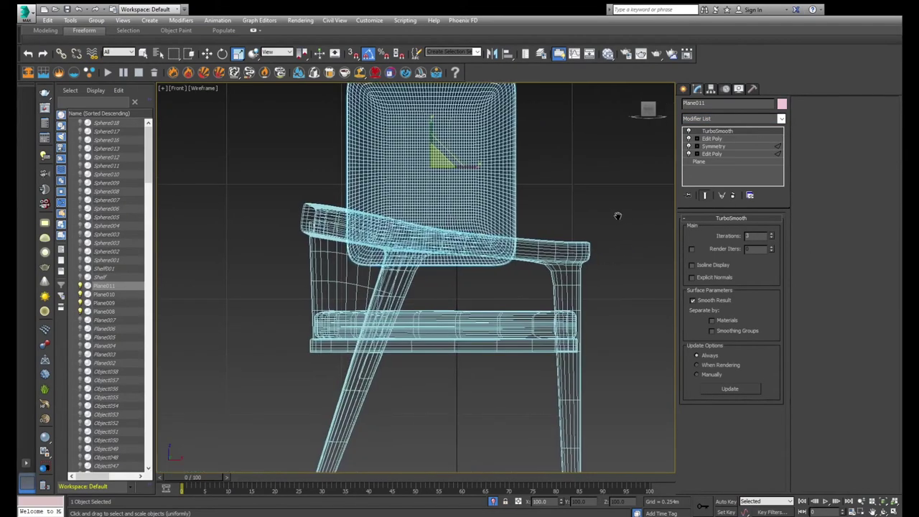
scroll(617, 217, up, 3)
scroll(620, 220, down, 2)
- Return to the Edit Poly layer at edge level with the Move tool
click(751, 139)
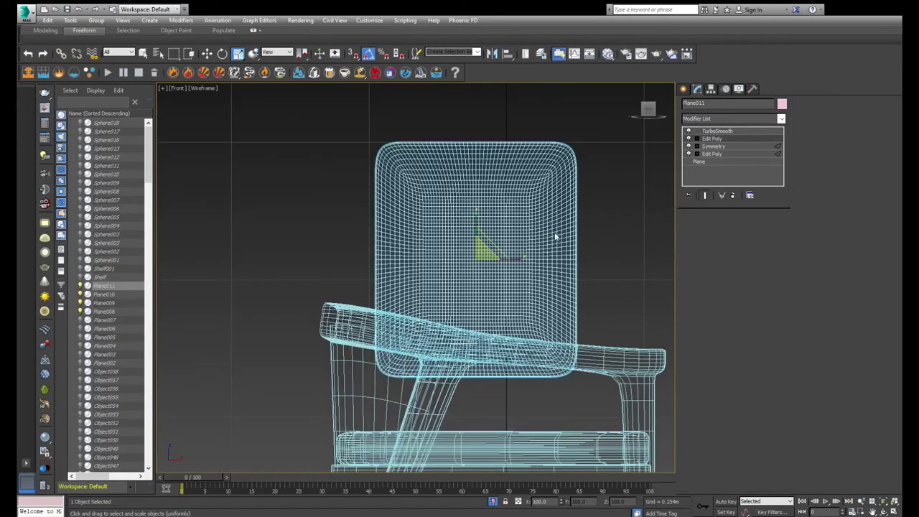
key(1)
scroll(574, 363, up, 4)
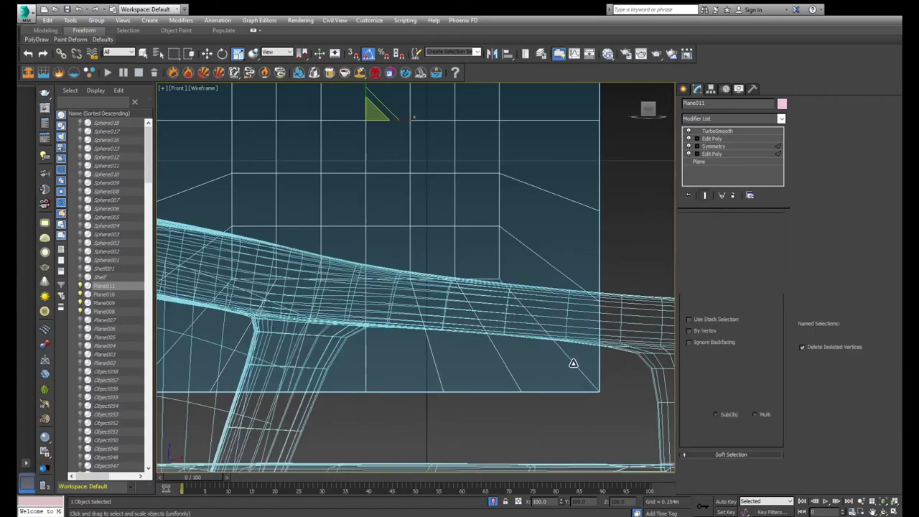
key(2)
key(w)
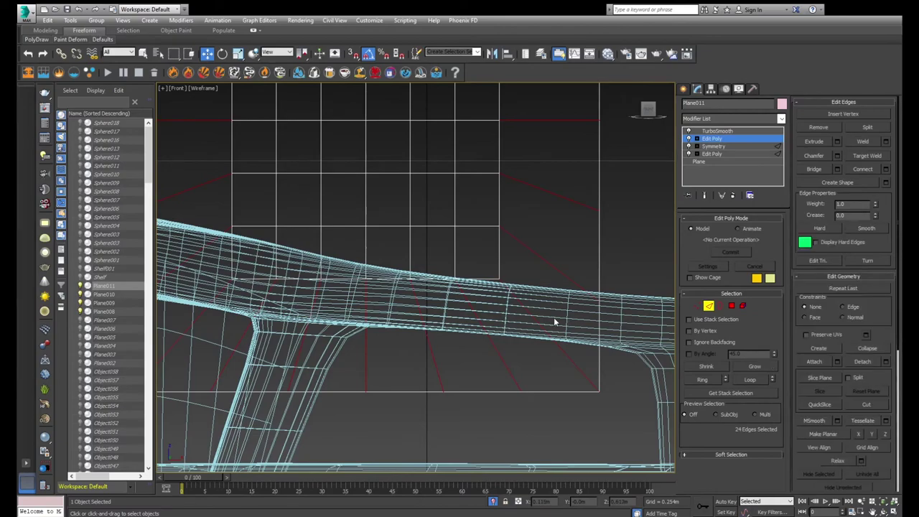
- Select the border edge ring, connect new edges, chamfer the border edges and remove the selected ones
ctrl+double_click(513, 318)
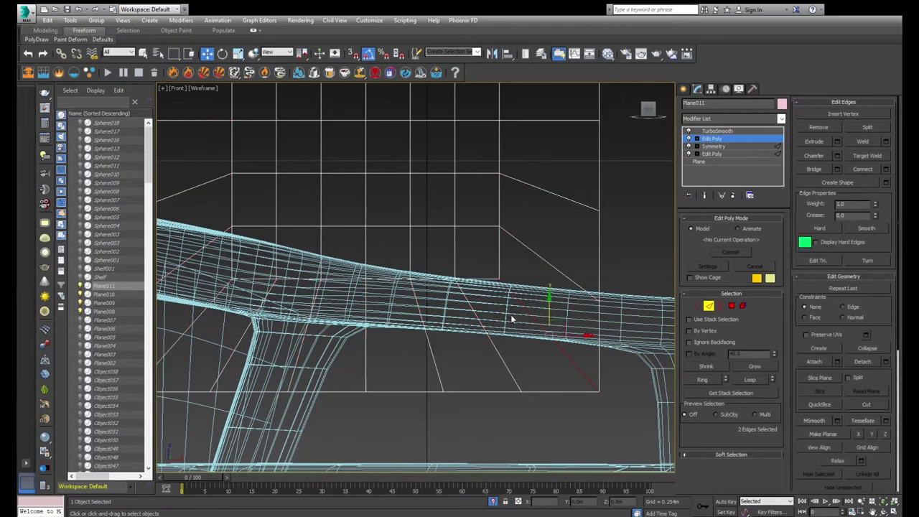
click(886, 169)
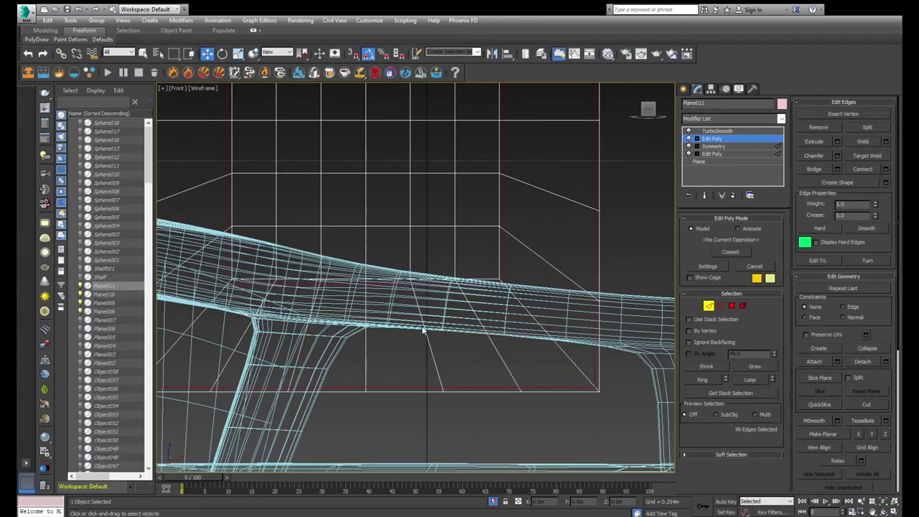
scroll(424, 330, down, 6)
scroll(503, 301, up, 4)
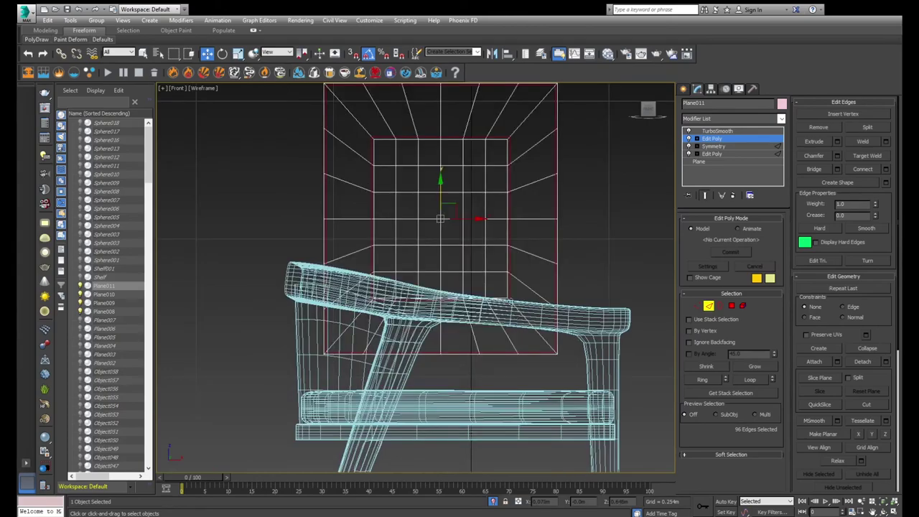
alt+middle_drag(440, 218, 460, 326)
key(F3)
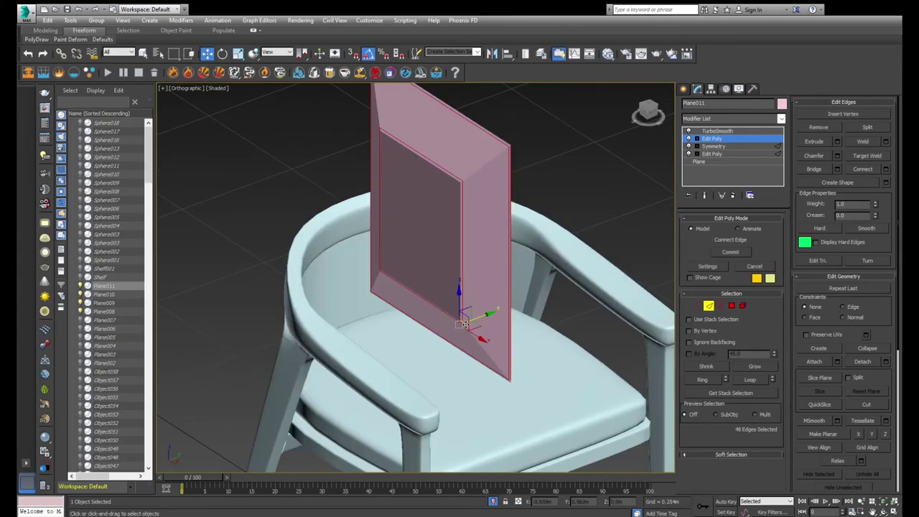
key(ctrl+shift+c)
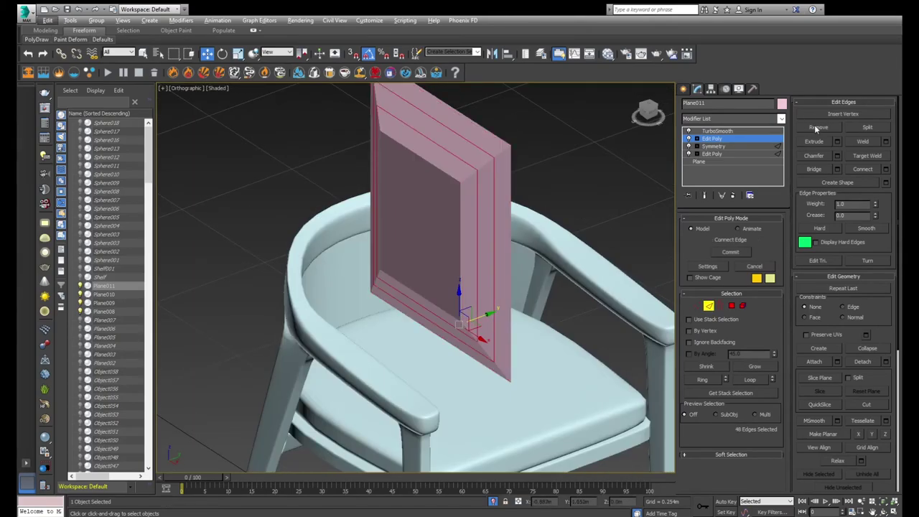
click(816, 128)
- Move the backrest panel's top-right corner vertex to adjust its outer border
key(t)
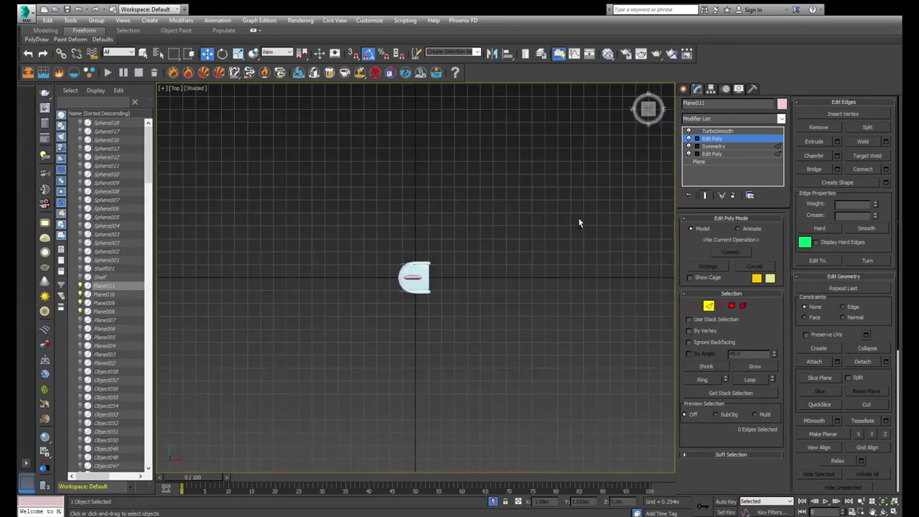
key(z)
key(f)
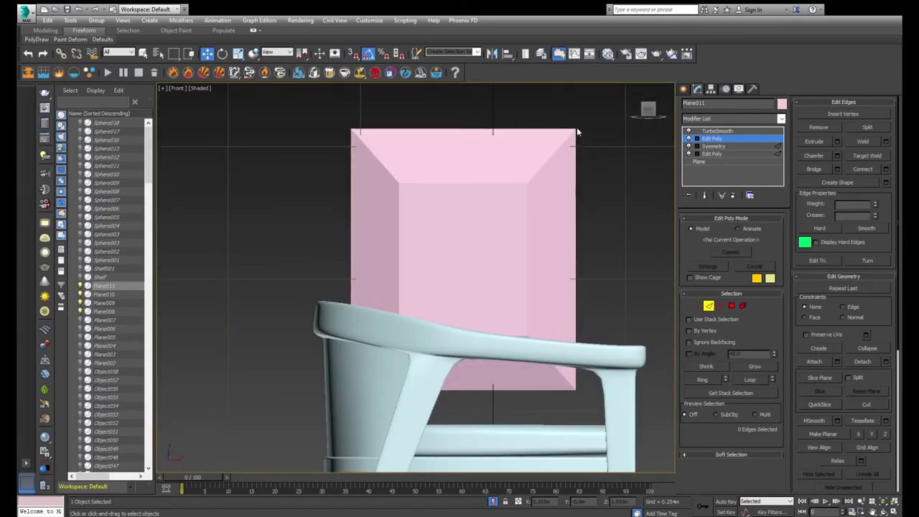
key(1)
key(F3)
key(z)
click(571, 164)
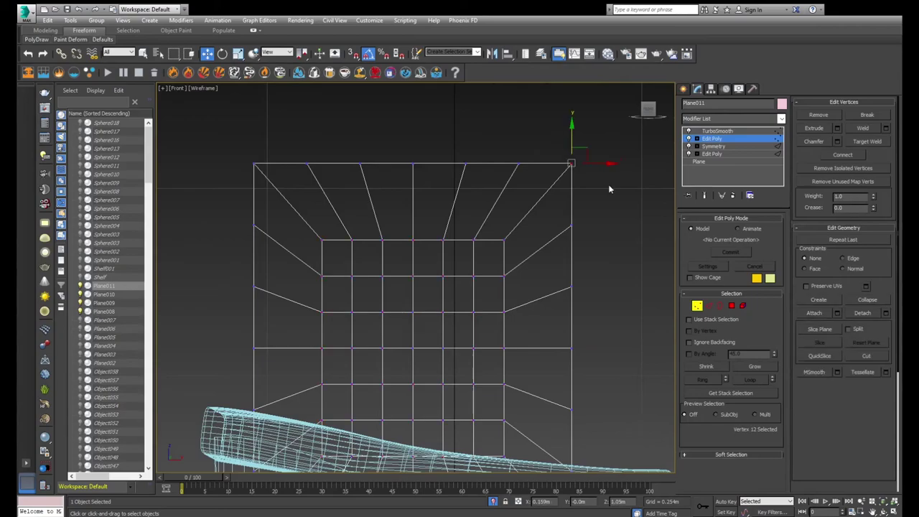
key(F3)
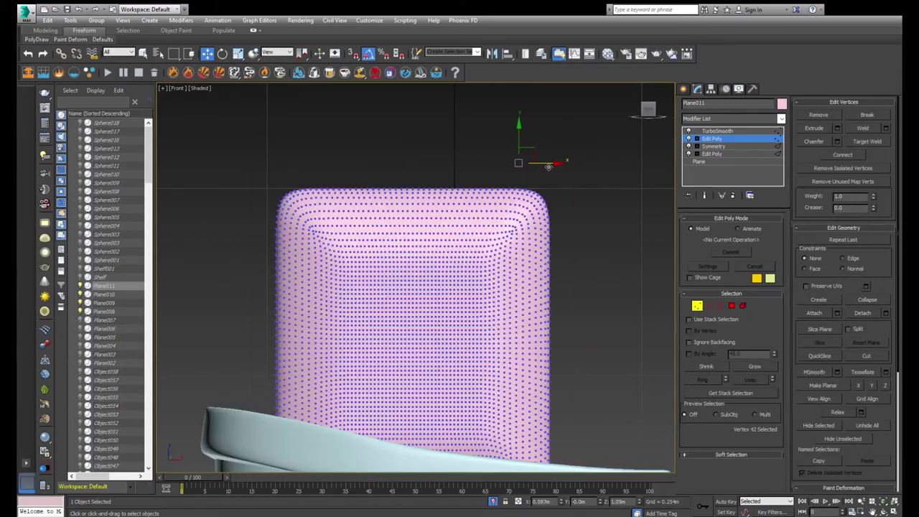
drag(587, 171, 587, 231)
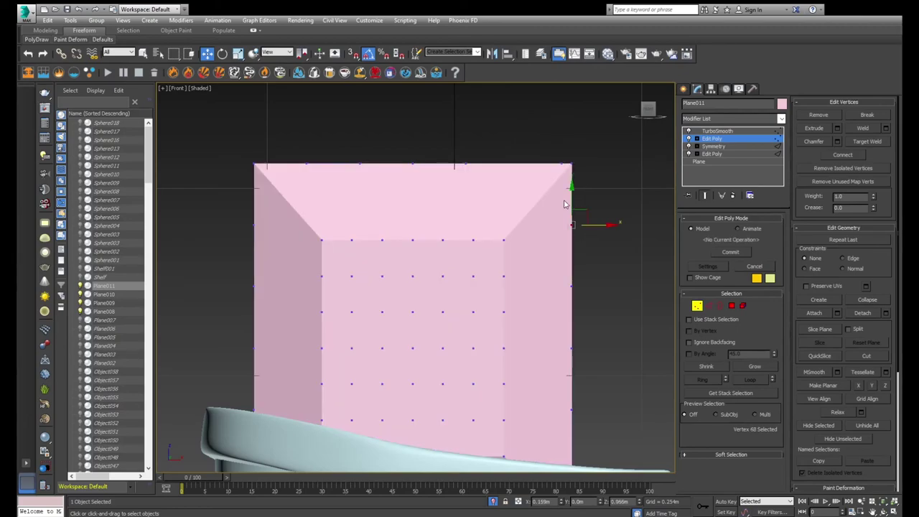
key(F3)
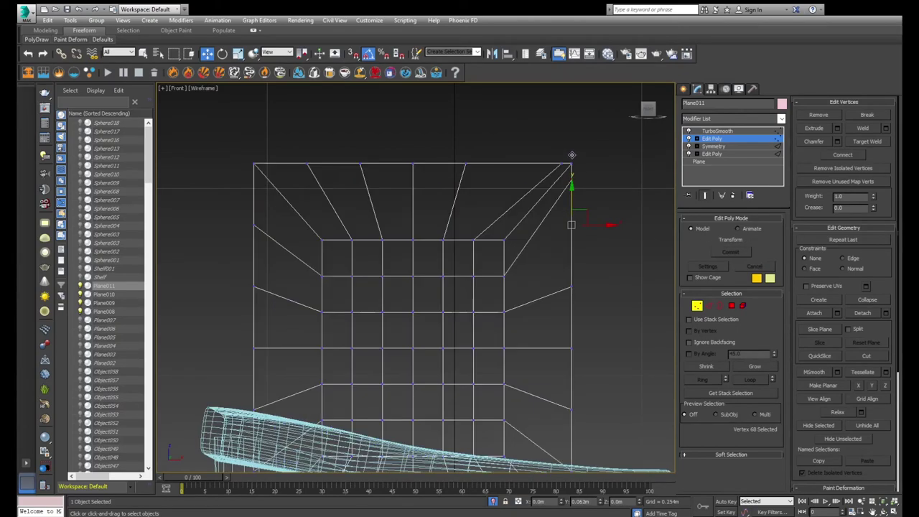
- Re-pick the top-right corner vertex, check the shaded panel, and exit vertex level
click(571, 165)
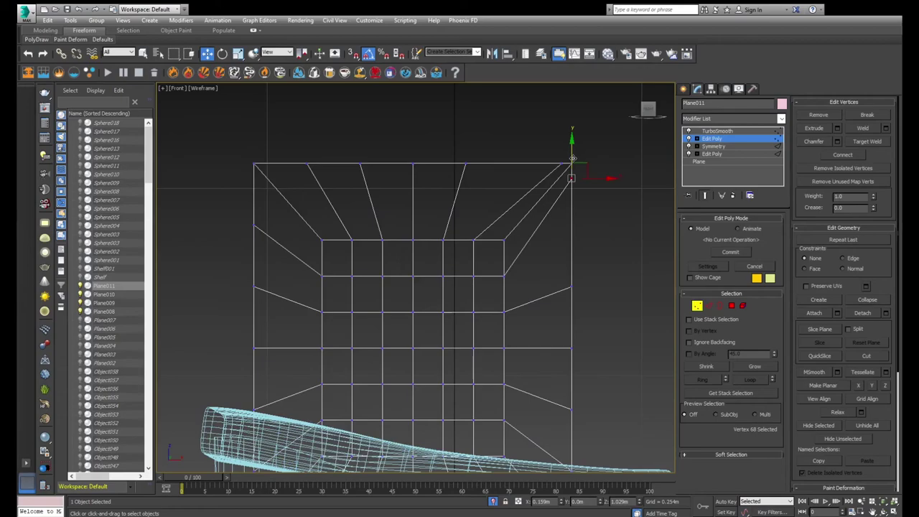
key(F3)
scroll(570, 166, up, 3)
key(1)
key(F3)
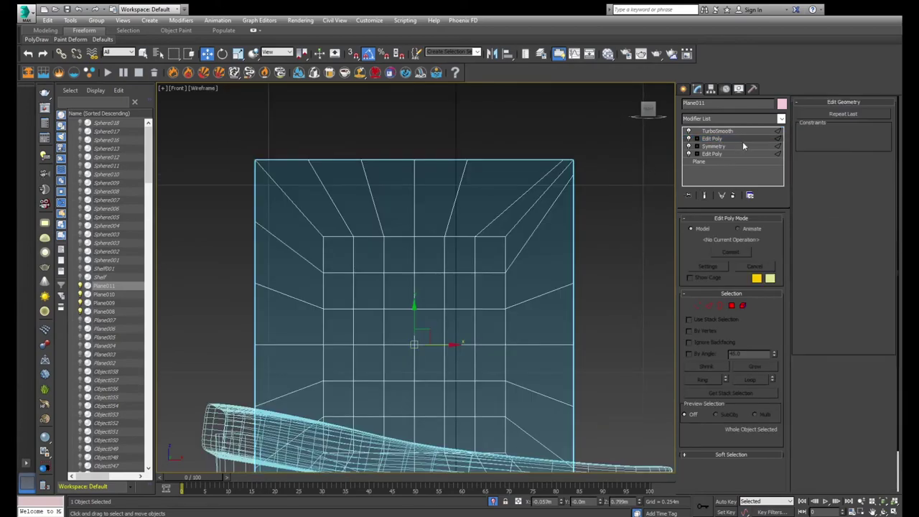
- Add a second Symmetry modifier to Plane011 and rotate its mirror plane 90 degrees
click(782, 119)
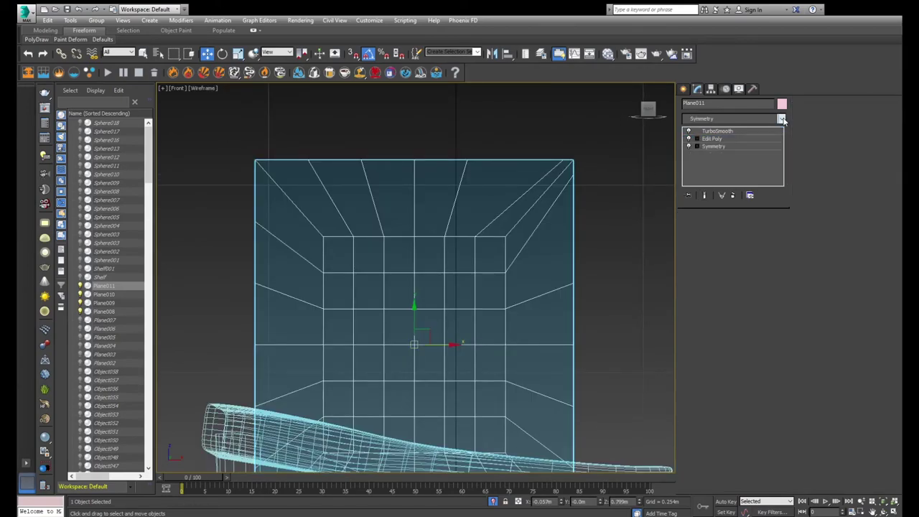
scroll(608, 149, down, 2)
scroll(608, 149, down, 1)
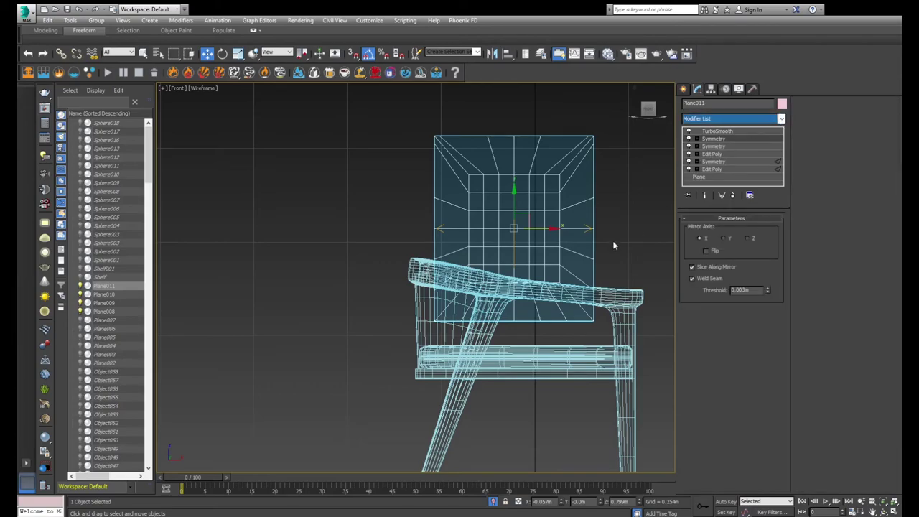
middle_drag(603, 239, 523, 230)
key(e)
drag(507, 217, 471, 170)
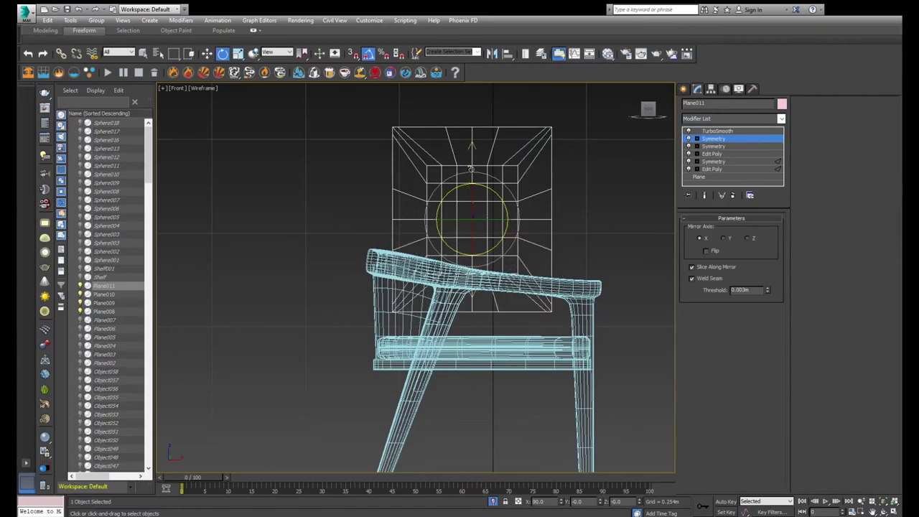
- Add an Edit Poly modifier above TurboSmooth and check the smoothed chair shaded
scroll(476, 203, up, 3)
alt+middle_drag(602, 228, 550, 247)
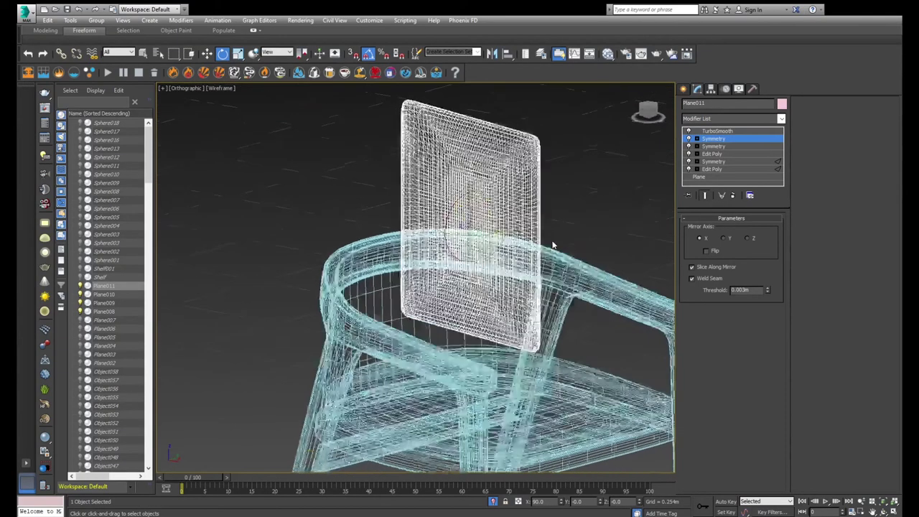
key(F3)
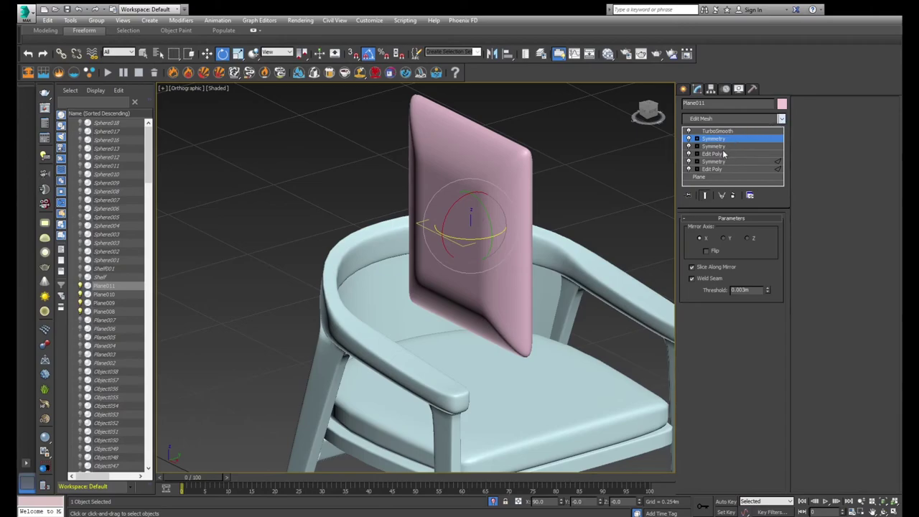
text(poly)
key(Return)
key(F3)
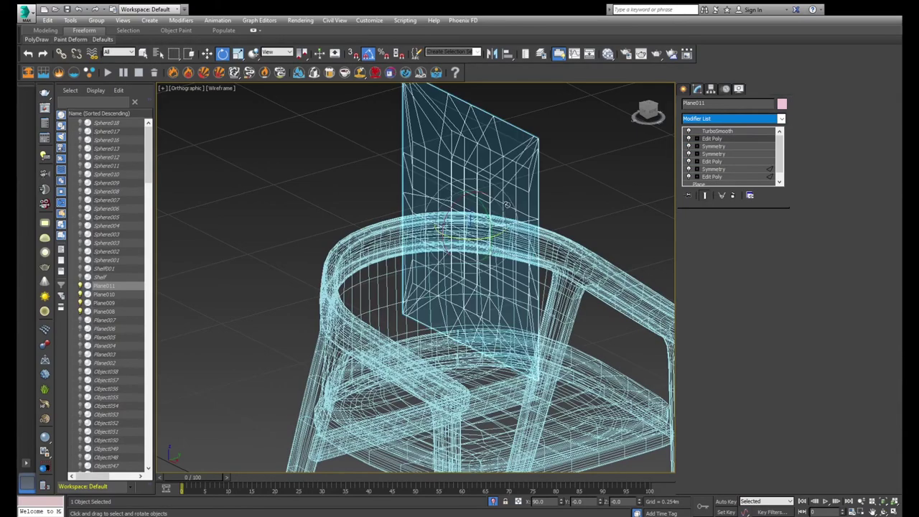
key(F3)
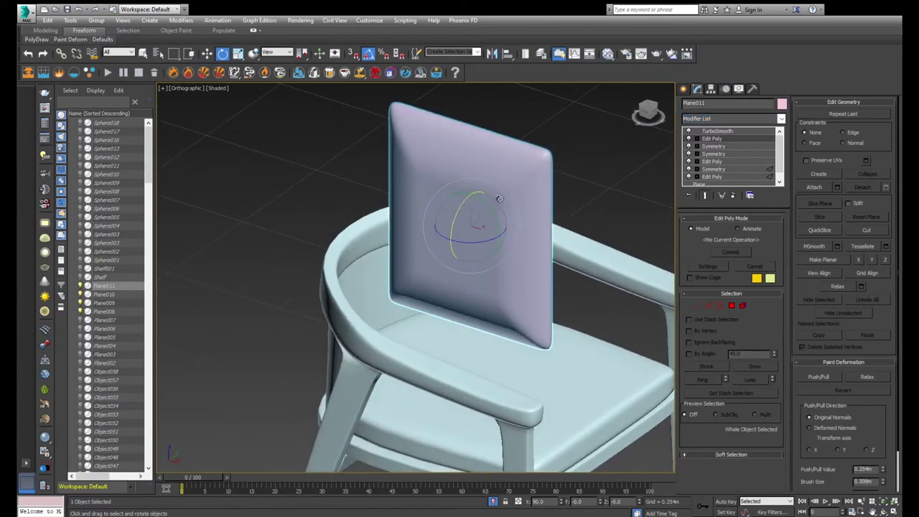
- In polygon mode, select the inner block of backrest faces in Front view, excluding the side faces
scroll(499, 198, up, 5)
key(F3)
key(4)
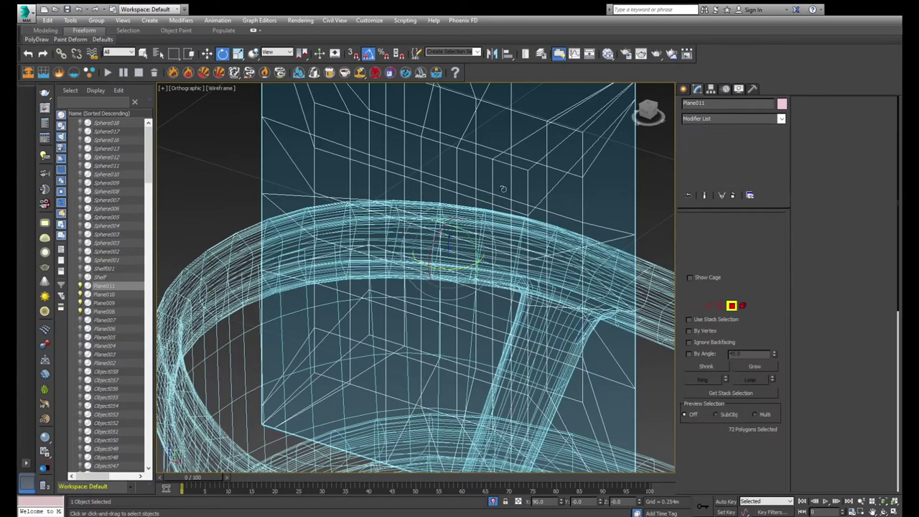
key(w)
click(506, 185)
key(f)
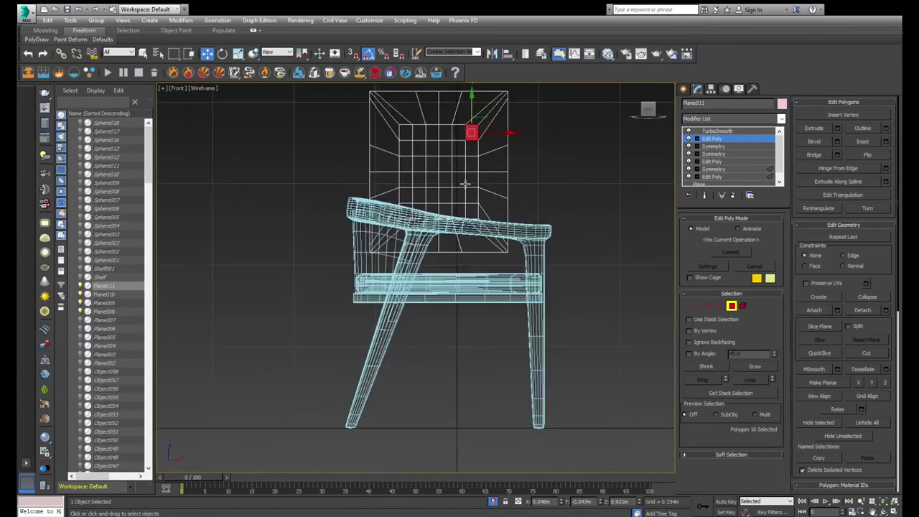
key(z)
scroll(466, 185, down, 5)
scroll(488, 216, down, 3)
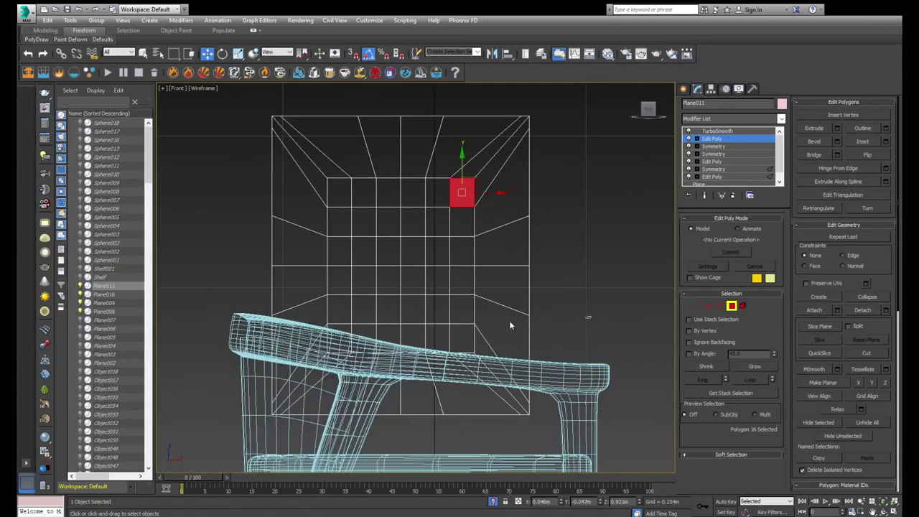
drag(343, 206, 339, 203)
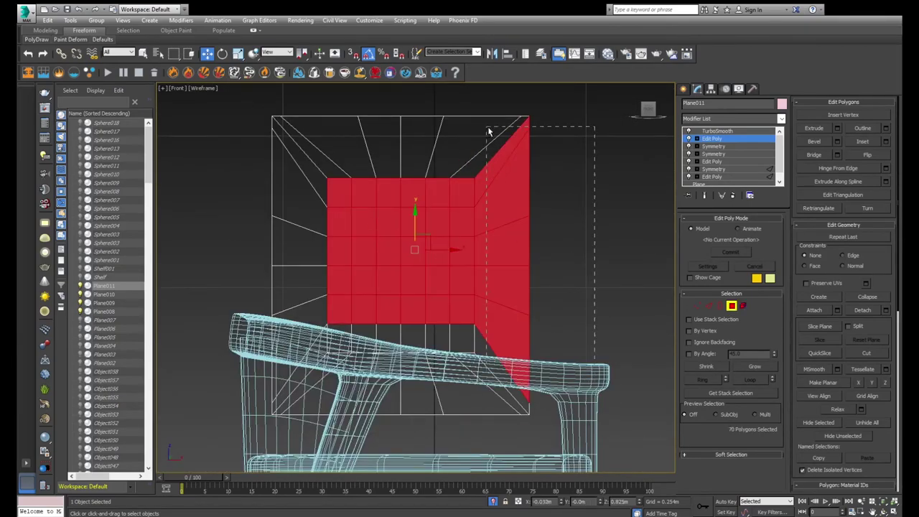
alt+drag(488, 131, 487, 130)
key(F3)
alt+middle_drag(478, 171, 447, 202)
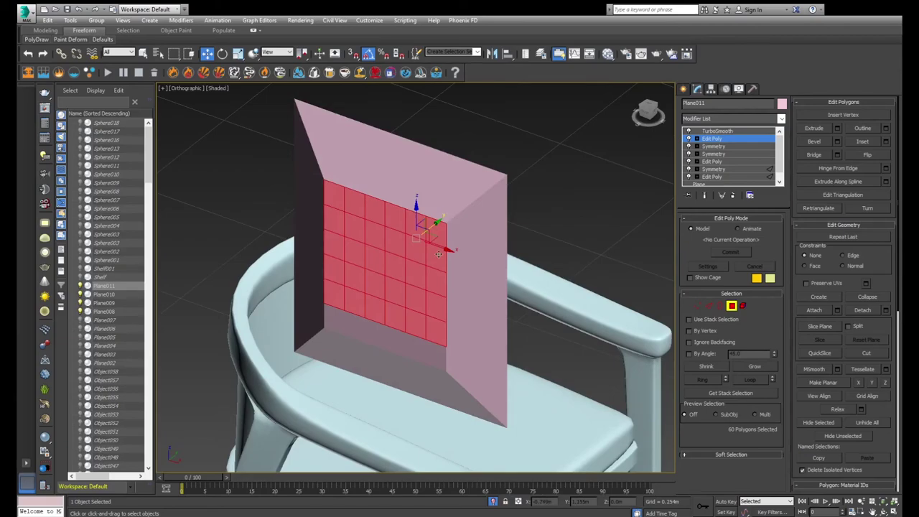
- Extend the backrest face selection by two more rows, to 72 faces
key(f)
key(F3)
key(z)
scroll(460, 316, down, 4)
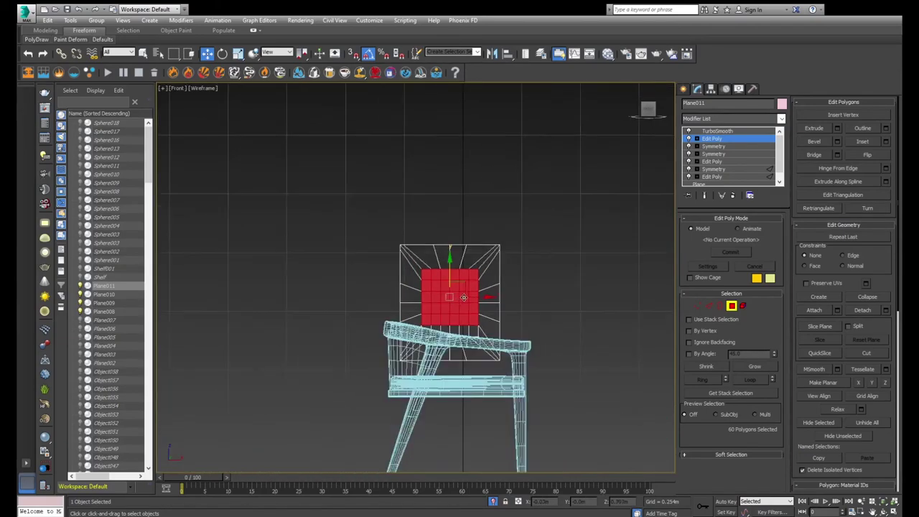
scroll(540, 321, down, 3)
scroll(540, 321, up, 4)
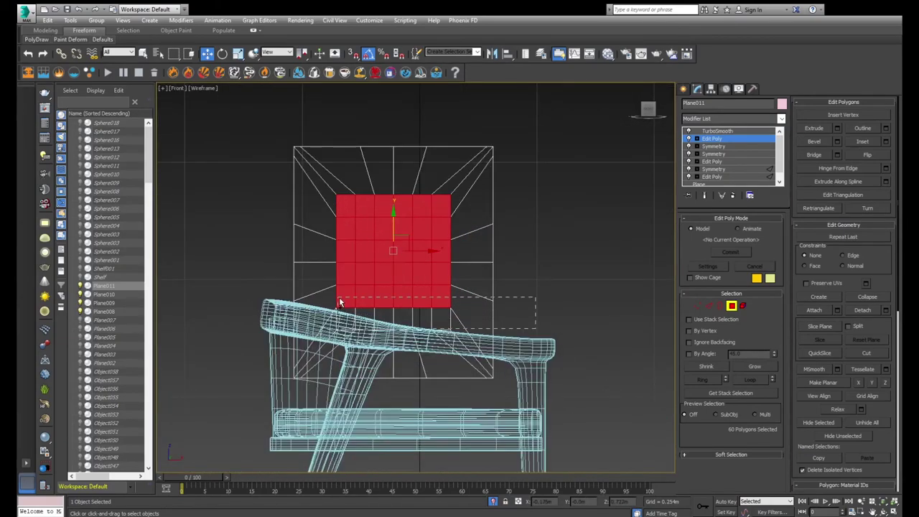
ctrl+drag(340, 303, 339, 334)
alt+drag(495, 358, 462, 243)
alt+middle_drag(448, 250, 435, 256)
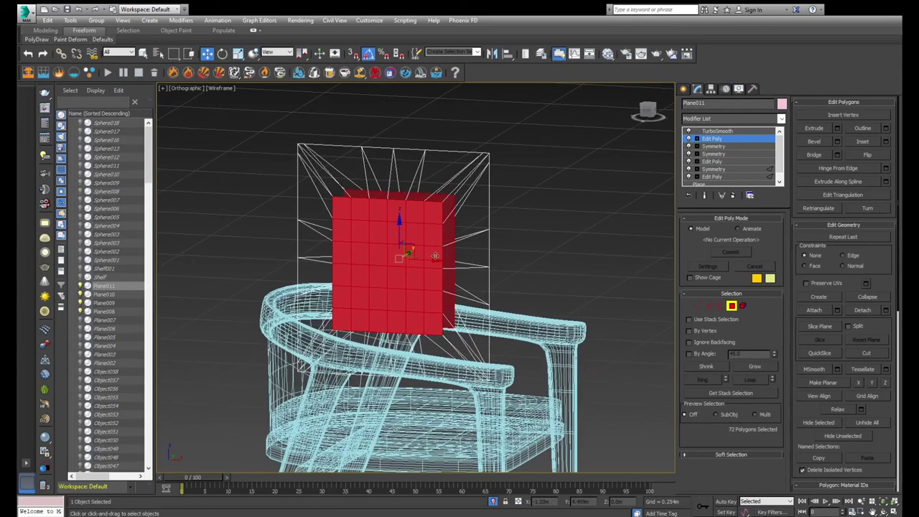
- Scale the selected backrest faces up to about 117% so they nearly fill the panel
key(r)
key(F3)
drag(410, 245, 418, 235)
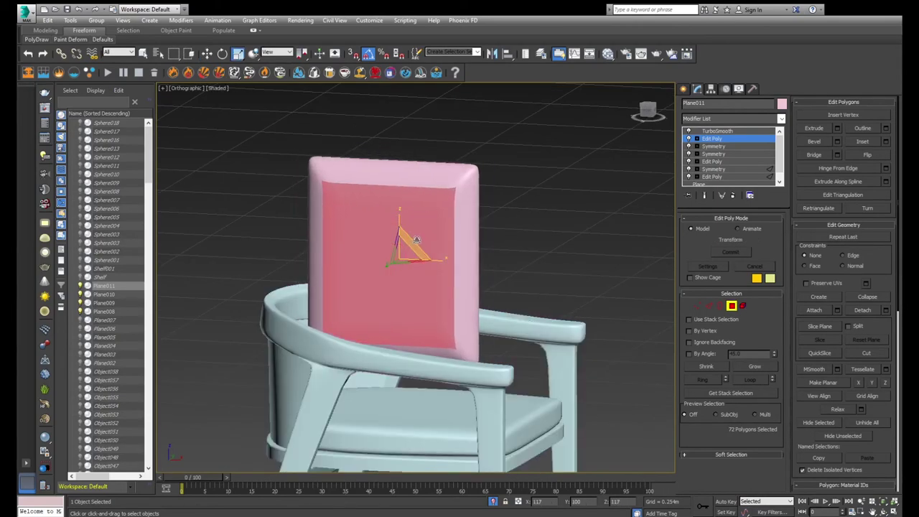
alt+middle_drag(412, 238, 361, 257)
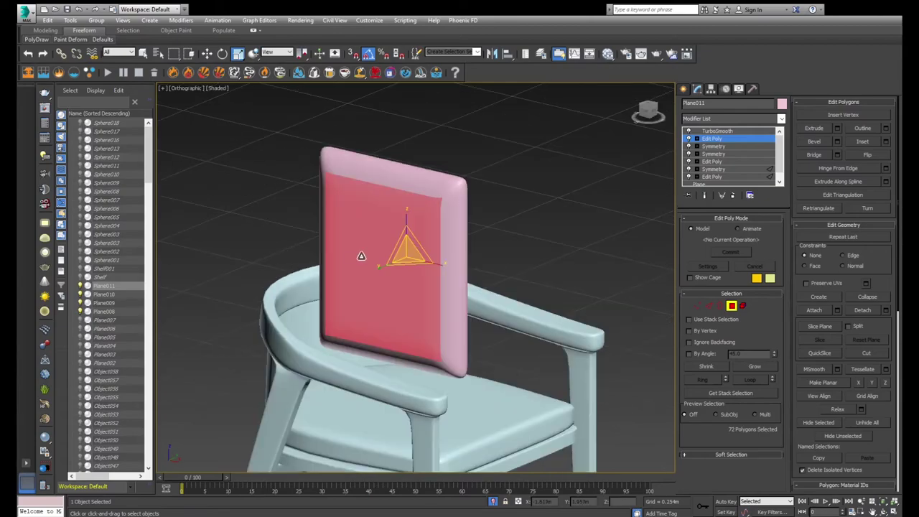
- Stand the backrest pillow upright with a 90° rotation, then tilt it back about 30°
key(4)
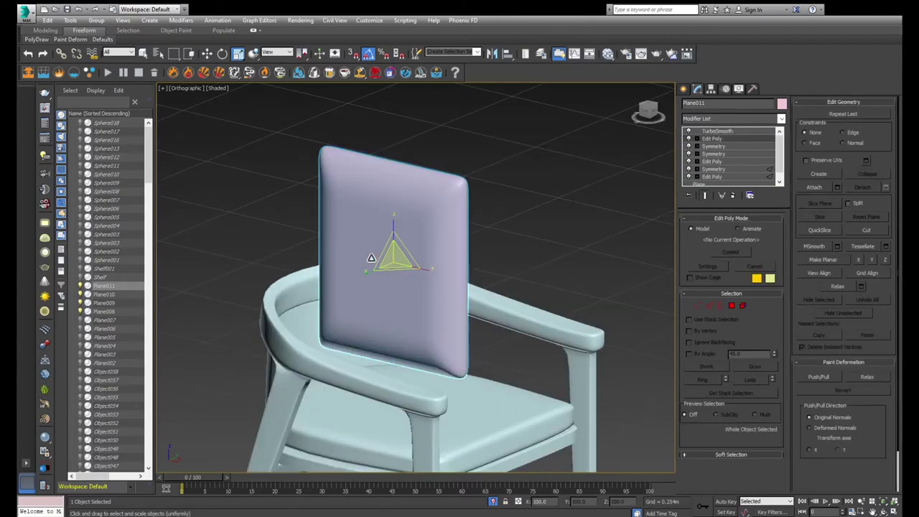
key(t)
key(z)
key(F3)
scroll(371, 258, down, 5)
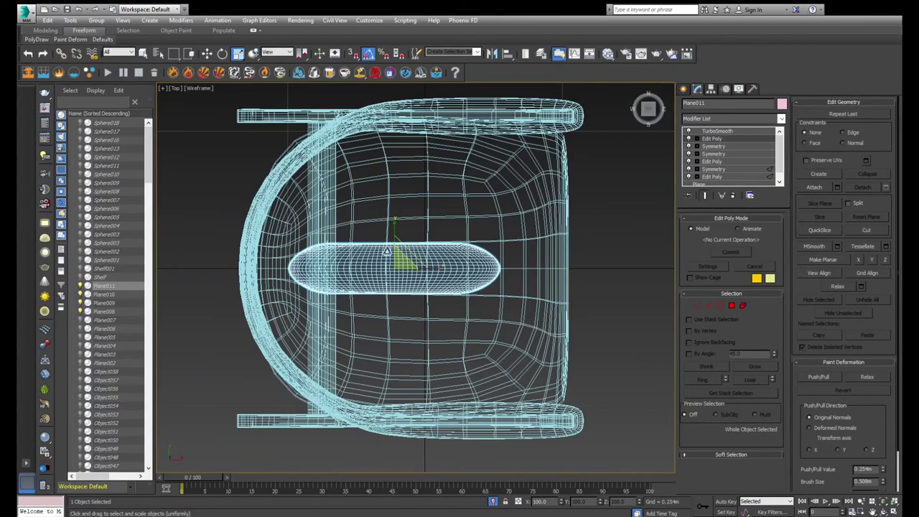
key(e)
drag(416, 241, 387, 208)
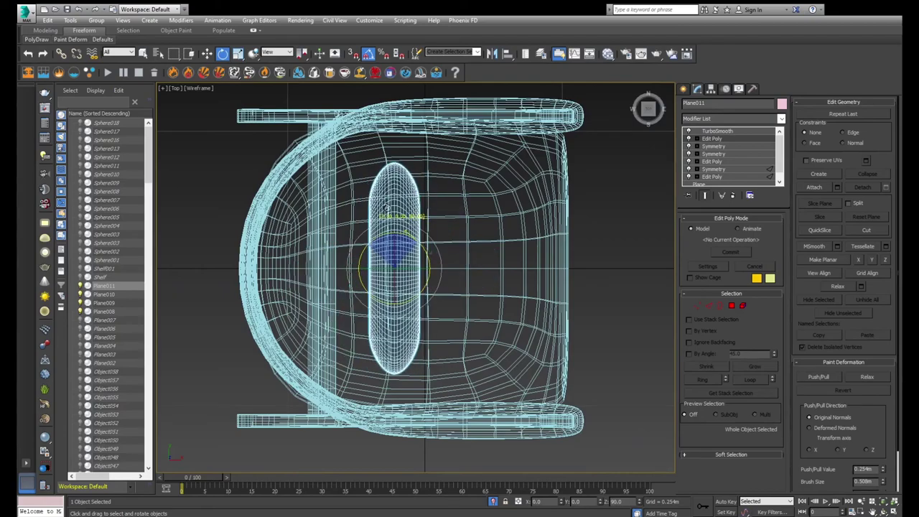
key(f)
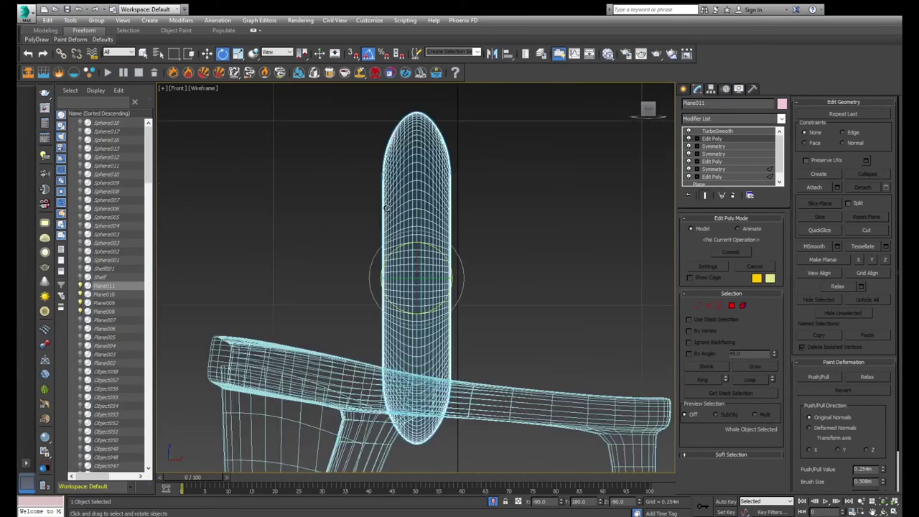
mouse_move(414, 212)
mouse_down()
mouse_move(402, 208)
mouse_move(409, 210)
mouse_move(317, 288)
mouse_up()
key(w)
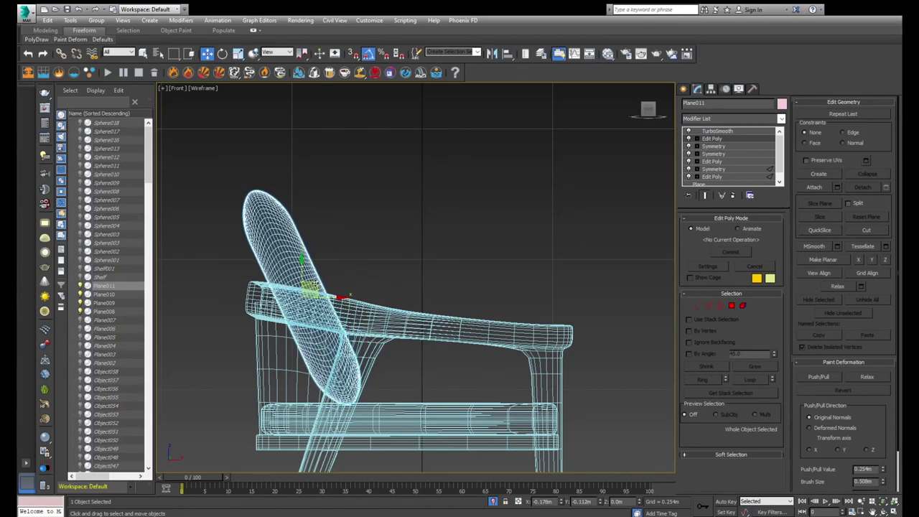
- Inspect the pillow in the chair from front and angled views, shaded and wireframe
key(F3)
key(F3)
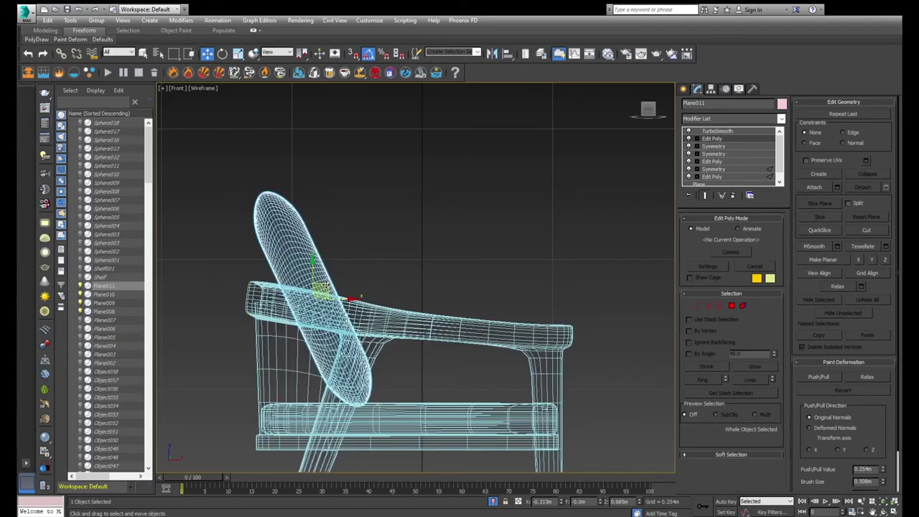
key(F3)
alt+middle_drag(317, 289, 277, 319)
key(l)
key(F3)
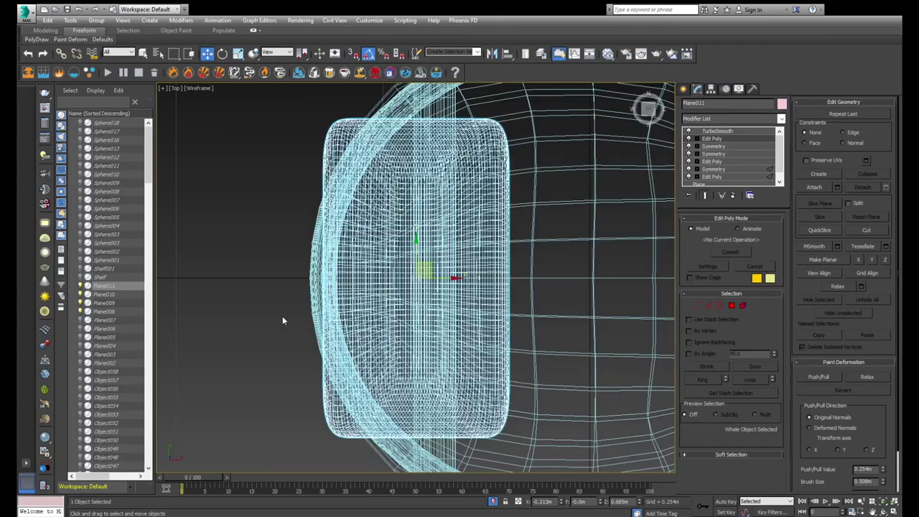
key(f)
scroll(430, 266, up, 1)
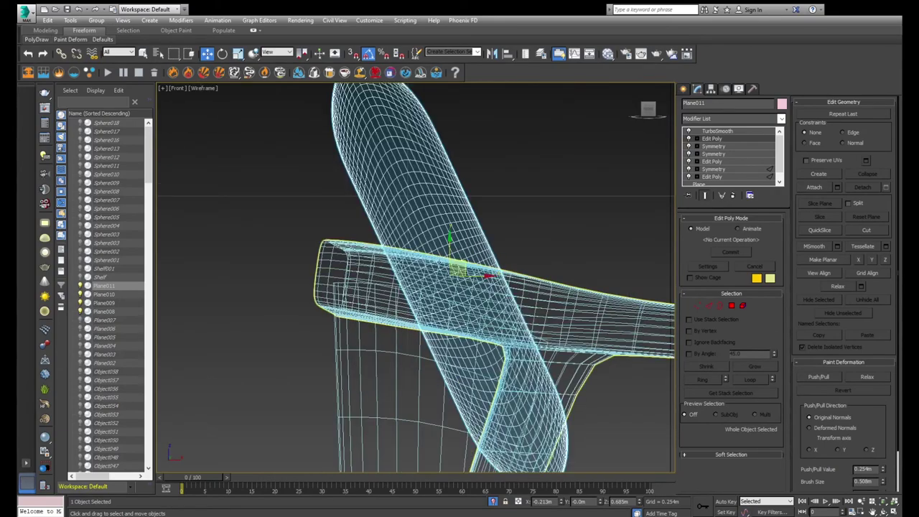
scroll(430, 266, up, 1)
scroll(431, 266, up, 1)
scroll(423, 280, down, 2)
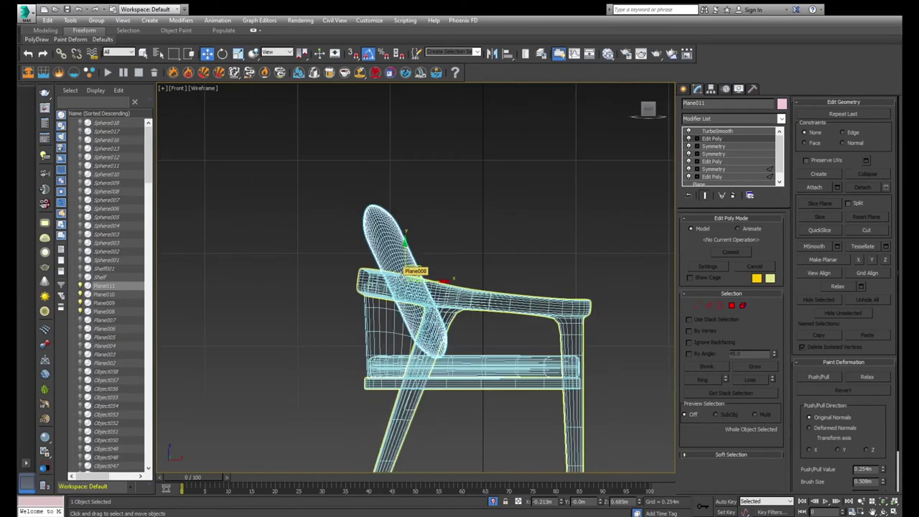
scroll(423, 280, down, 1)
mouse_move(424, 280)
alt+middle_down()
mouse_move(354, 289)
mouse_move(388, 297)
mouse_move(382, 304)
mouse_move(425, 224)
mouse_move(364, 242)
alt+middle_up()
- Zoom in wireframe onto the top corner of the chair back
key(F3)
scroll(387, 298, up, 3)
scroll(387, 294, down, 4)
key(F3)
scroll(389, 288, up, 5)
key(f)
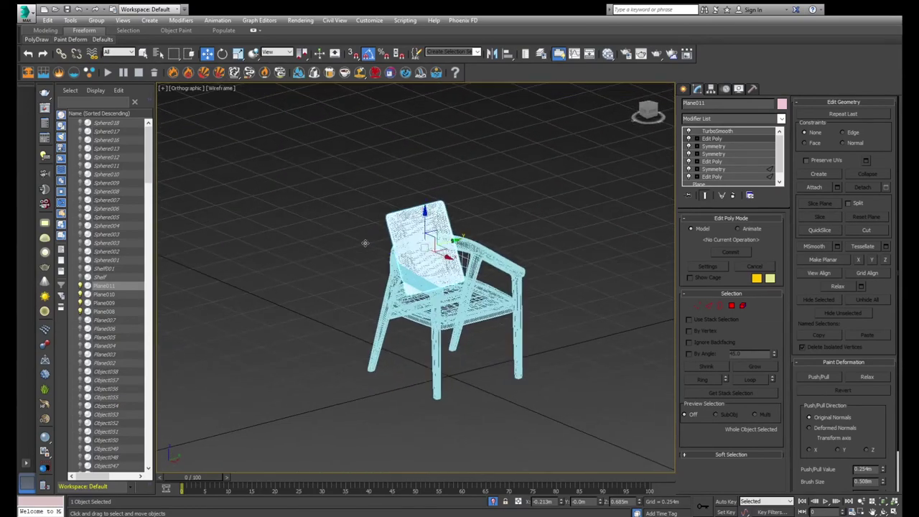
scroll(365, 242, up, 3)
alt+middle_drag(479, 176, 431, 199)
scroll(431, 200, up, 5)
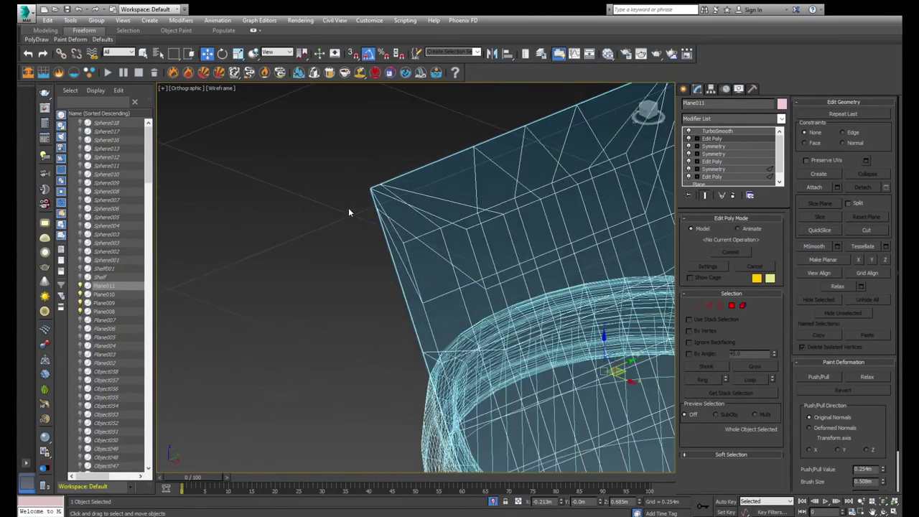
alt+middle_drag(374, 208, 660, 163)
- Chamfer the 24 border edges of the chair back and adjust the chamfer width
key(2)
key(F3)
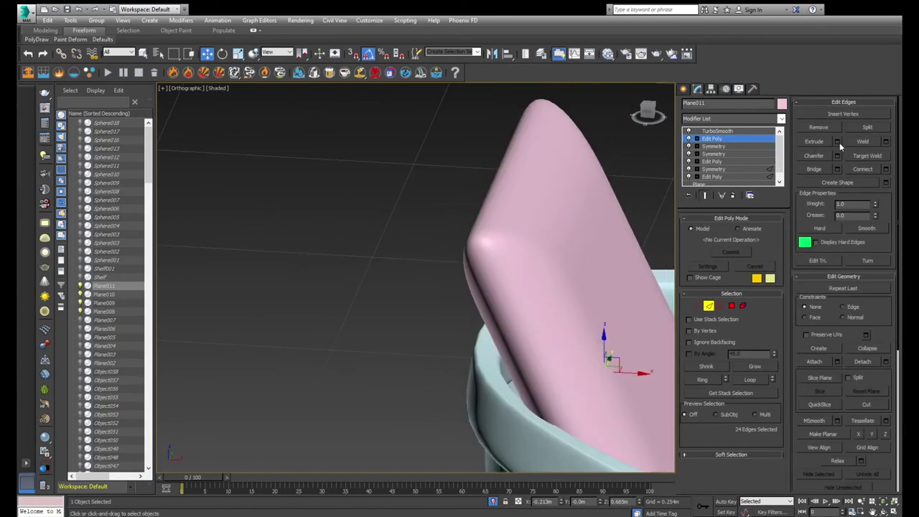
scroll(495, 257, up, 2)
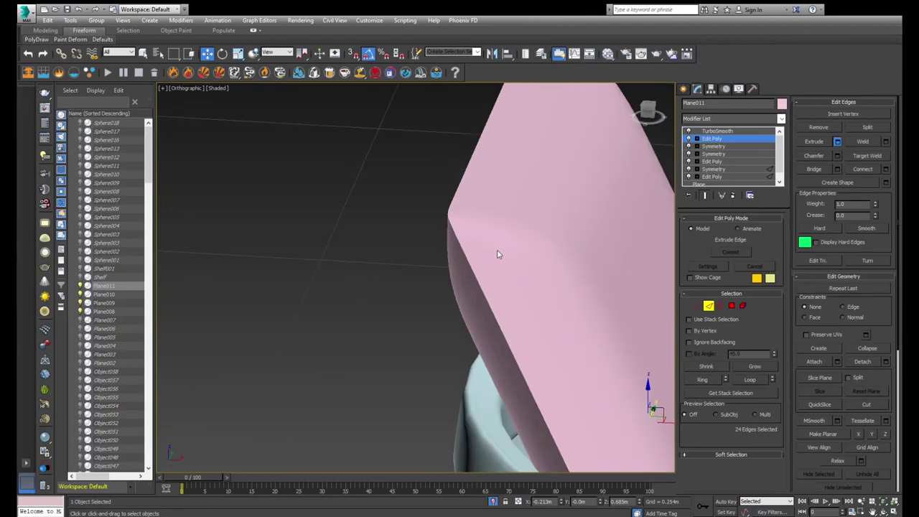
mouse_move(420, 287)
mouse_down()
mouse_move(432, 353)
mouse_move(426, 338)
mouse_up()
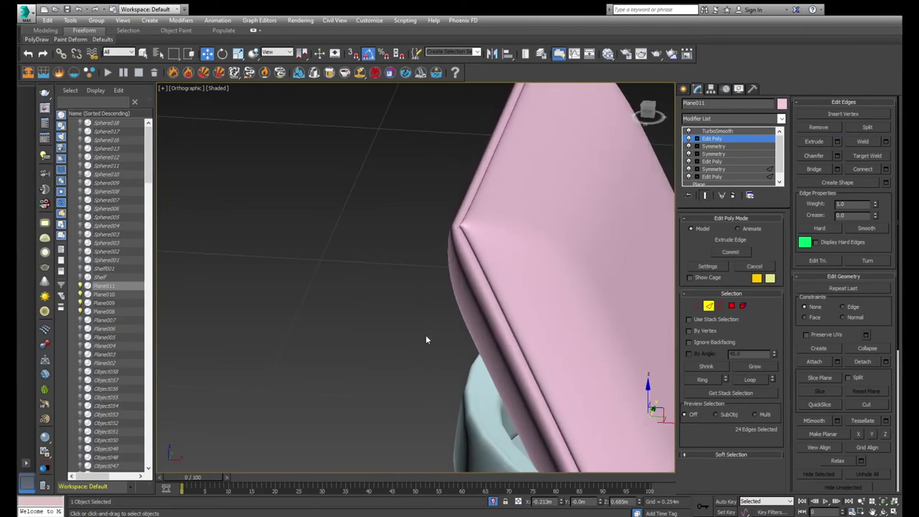
scroll(508, 252, down, 4)
scroll(508, 252, up, 2)
scroll(509, 253, up, 3)
scroll(509, 252, up, 2)
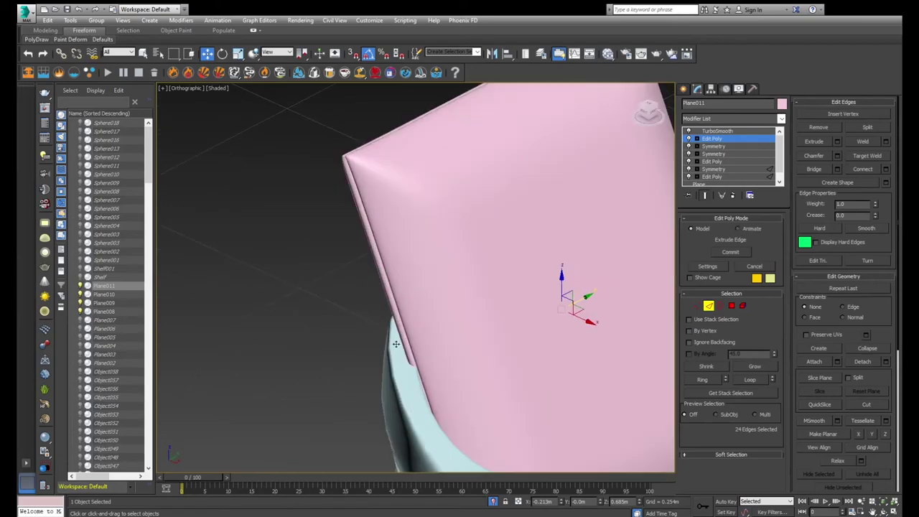
key(F3)
key(F3)
mouse_move(424, 302)
mouse_down()
mouse_move(419, 242)
mouse_move(432, 317)
mouse_move(421, 273)
mouse_up()
- Extrude the border edges into a seam groove, fine-tuning its depth with a smoothed preview
scroll(420, 273, down, 5)
mouse_move(420, 272)
alt+middle_down()
mouse_move(322, 254)
mouse_move(375, 263)
alt+middle_up()
scroll(347, 253, up, 2)
scroll(375, 263, up, 2)
scroll(381, 263, up, 1)
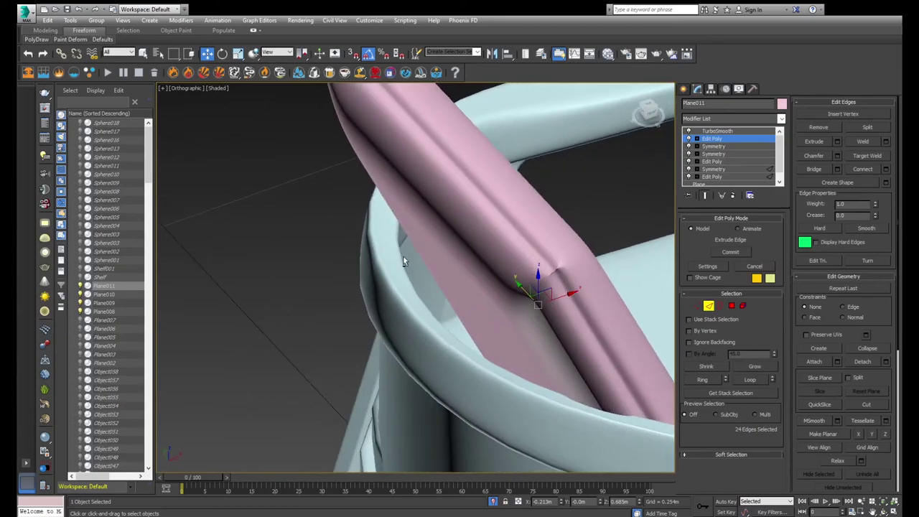
drag(421, 294, 419, 303)
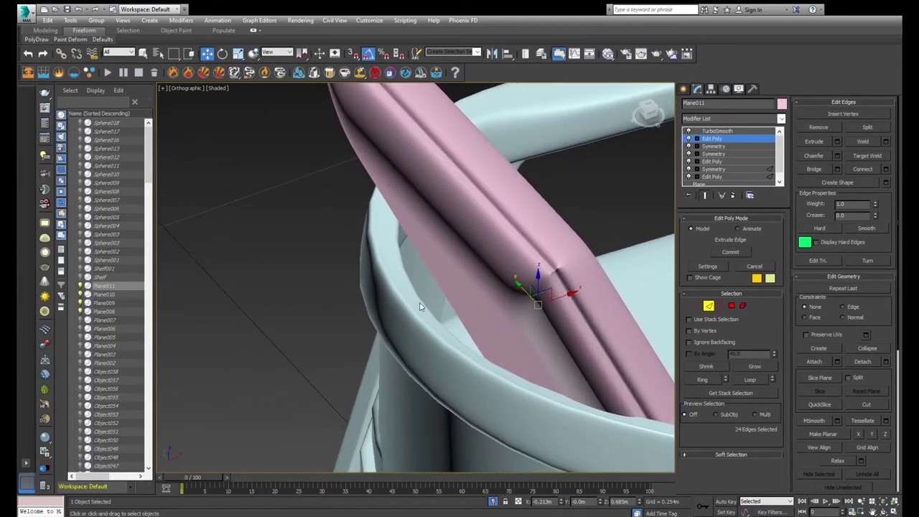
alt+middle_drag(420, 307, 290, 277)
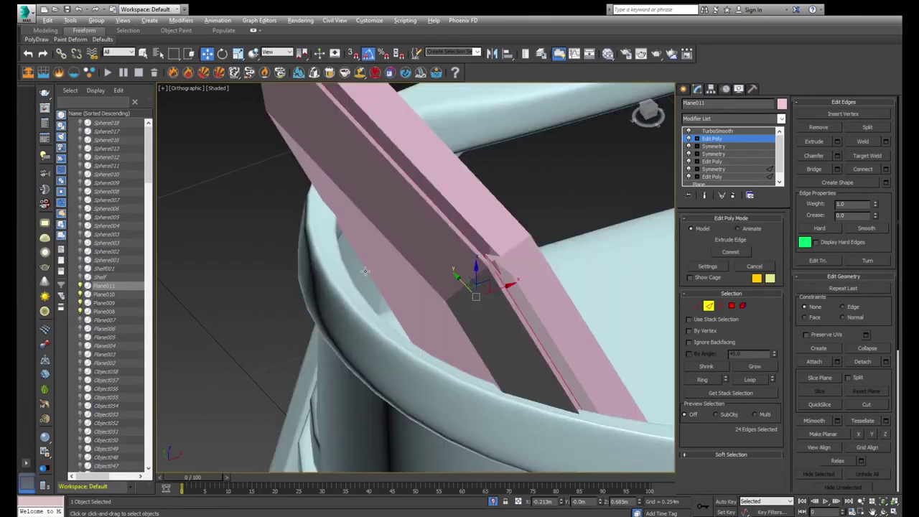
key(ctrl+BackSpace)
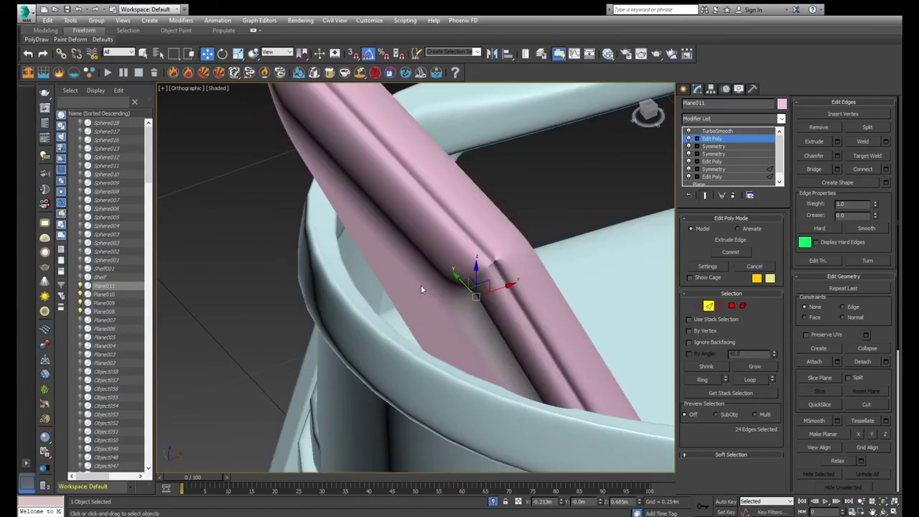
mouse_move(422, 290)
mouse_down()
mouse_move(417, 259)
mouse_move(425, 320)
mouse_move(411, 258)
mouse_move(417, 293)
mouse_up()
mouse_move(421, 294)
alt+middle_down()
mouse_move(461, 243)
mouse_move(485, 242)
alt+middle_up()
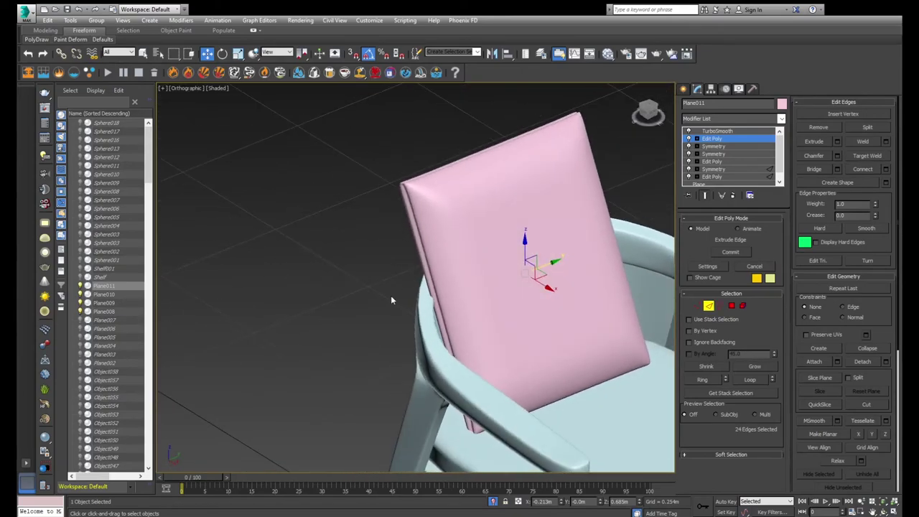
alt+middle_drag(458, 306, 439, 302)
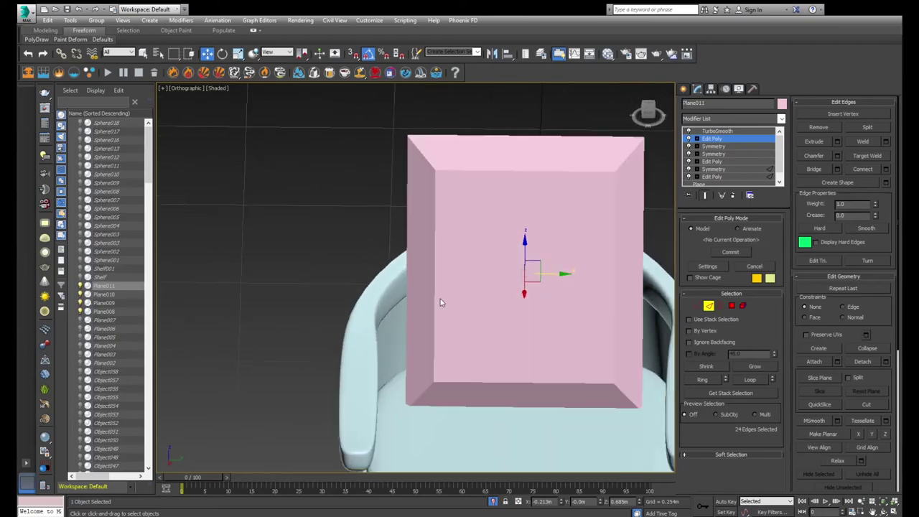
key(F3)
- Review the back cushion, briefly entering and leaving polygon mode
key(2)
alt+middle_drag(448, 259, 454, 242)
key(4)
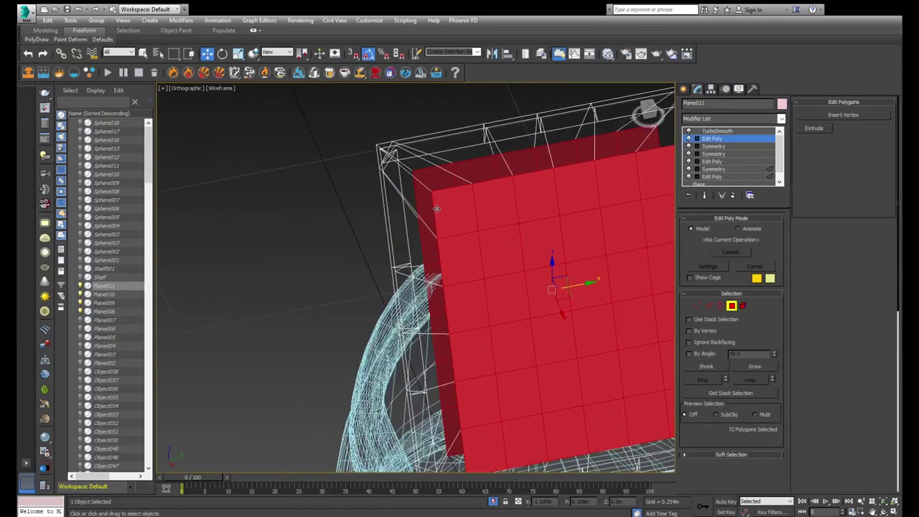
scroll(642, 252, up, 3)
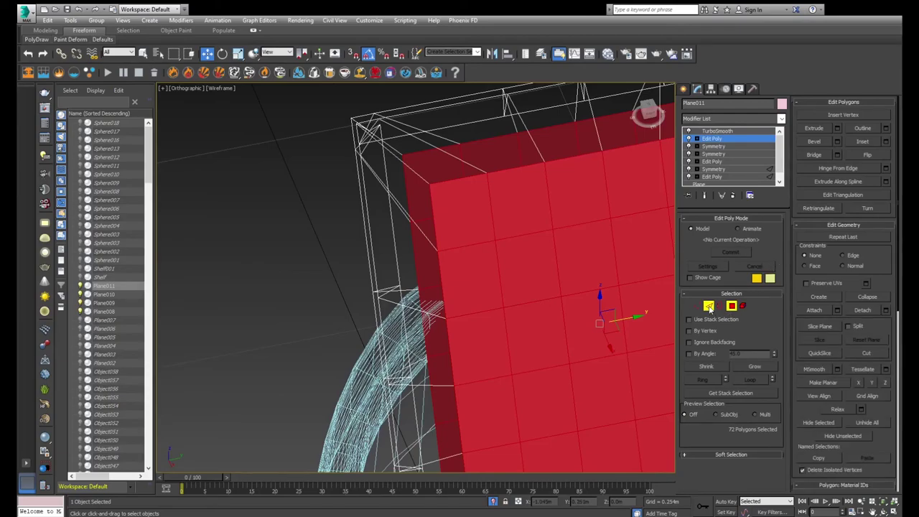
key(4)
key(F3)
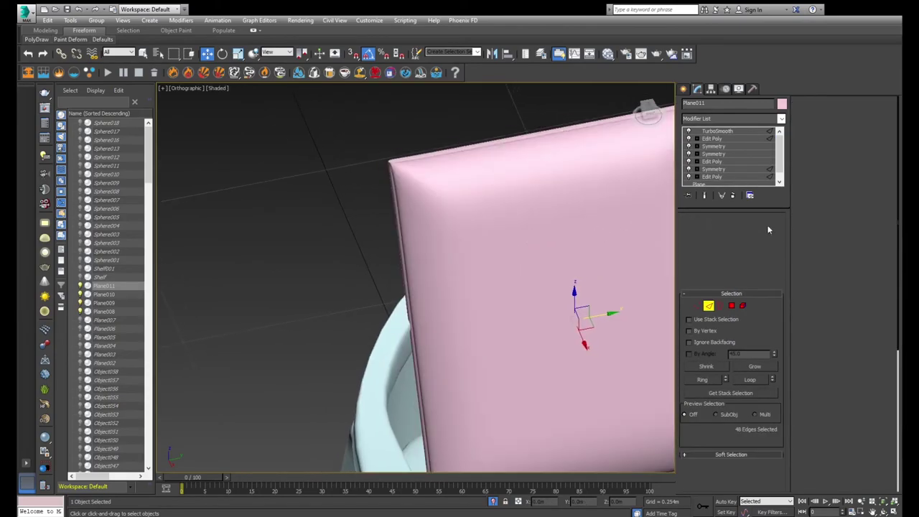
key(F3)
- Extrude the 48 front-face cushion edges into an inset seam, then deselect the chair back
key(2)
key(F3)
click(836, 142)
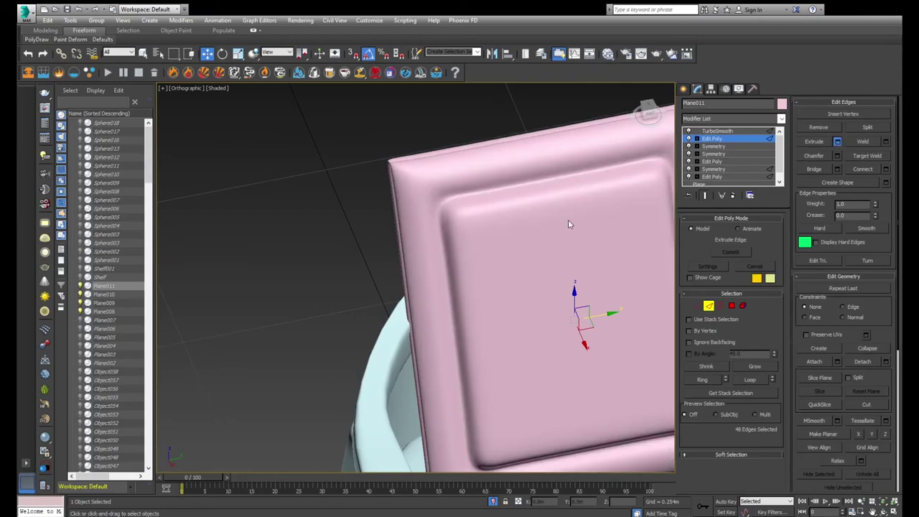
alt+middle_drag(509, 208, 455, 246)
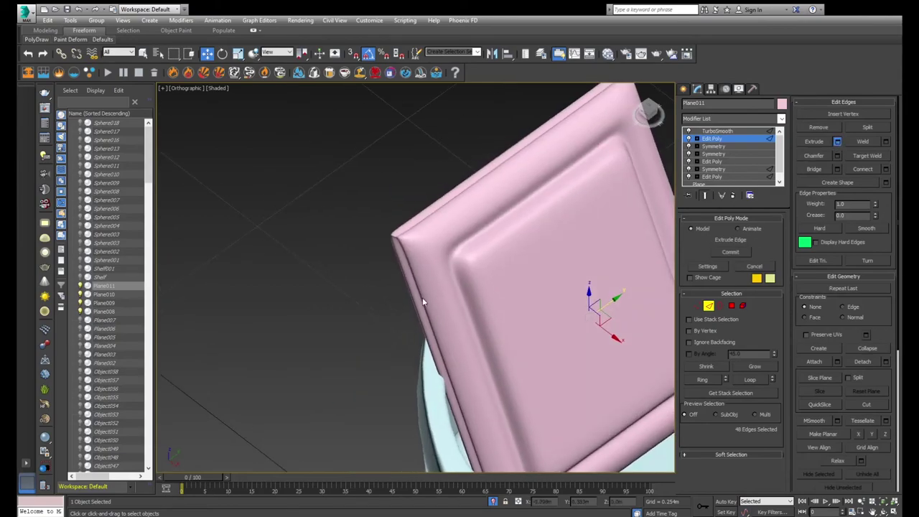
alt+middle_drag(447, 305, 345, 224)
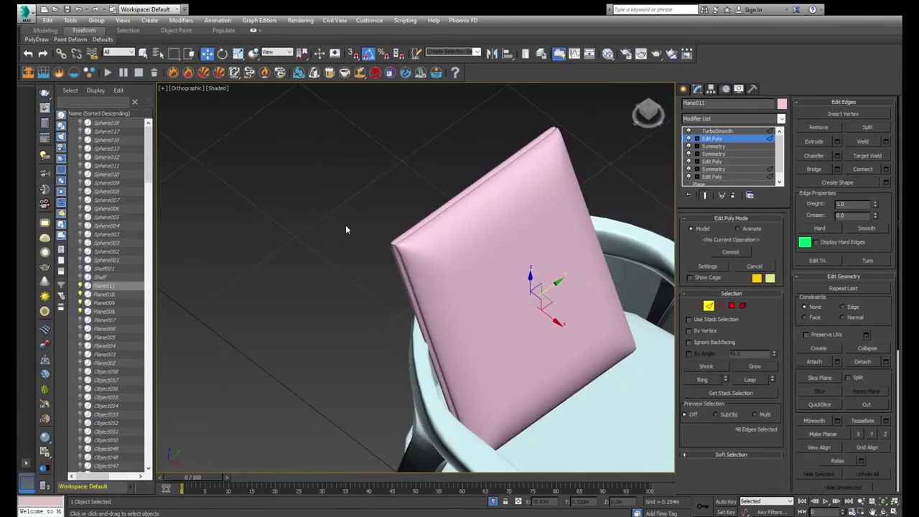
key(2)
click(339, 215)
- Select the pink backrest in wireframe Front view and lower its smoothing iterations from 3 to 2
click(452, 262)
key(f)
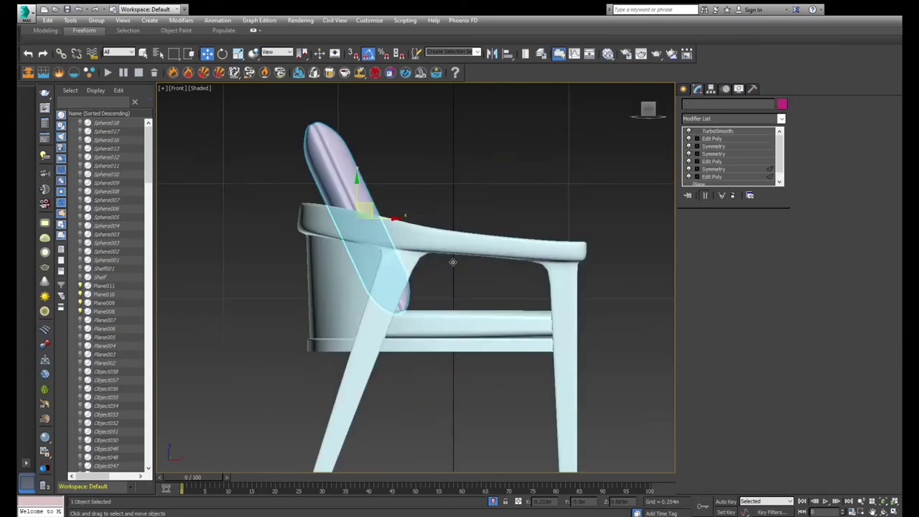
key(F3)
key(z)
key(F3)
key(F3)
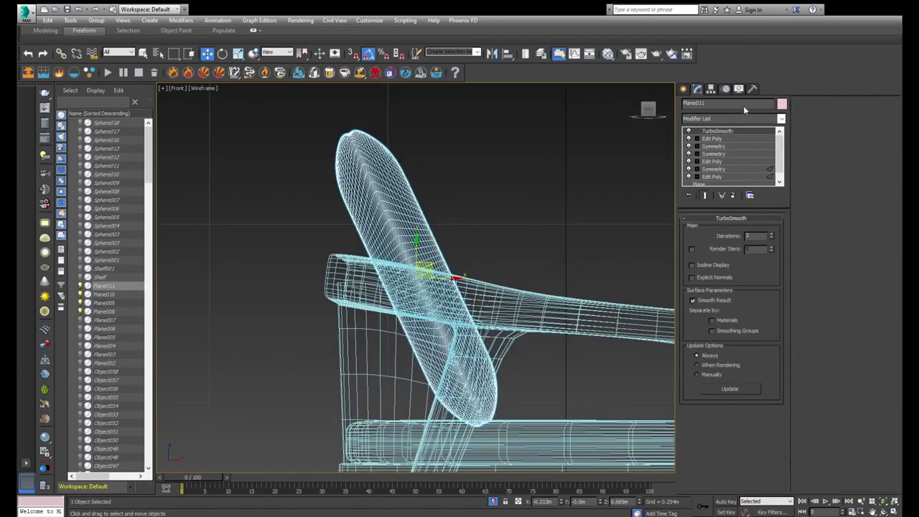
click(772, 238)
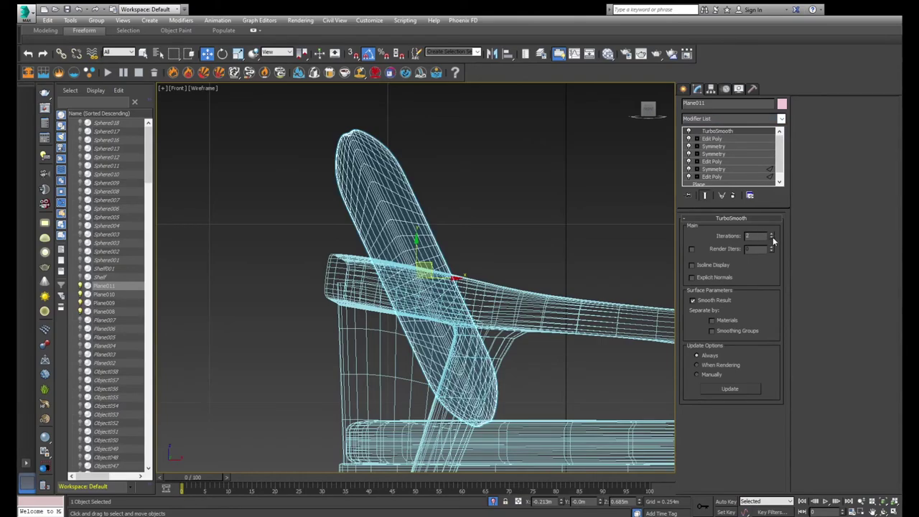
- Add an FFD 4x4x4 lattice to the backrest cushion, replacing the undone FFD 2x2x2
click(782, 119)
key(ctrl+z)
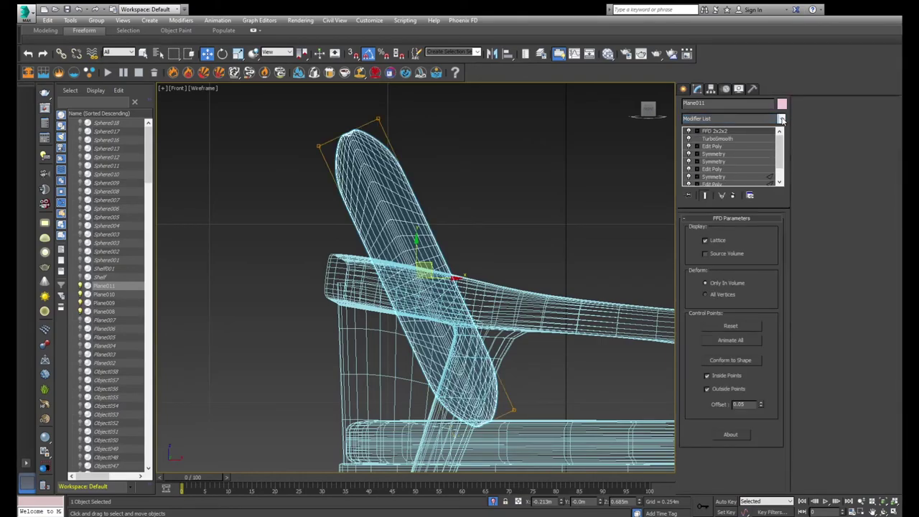
click(782, 119)
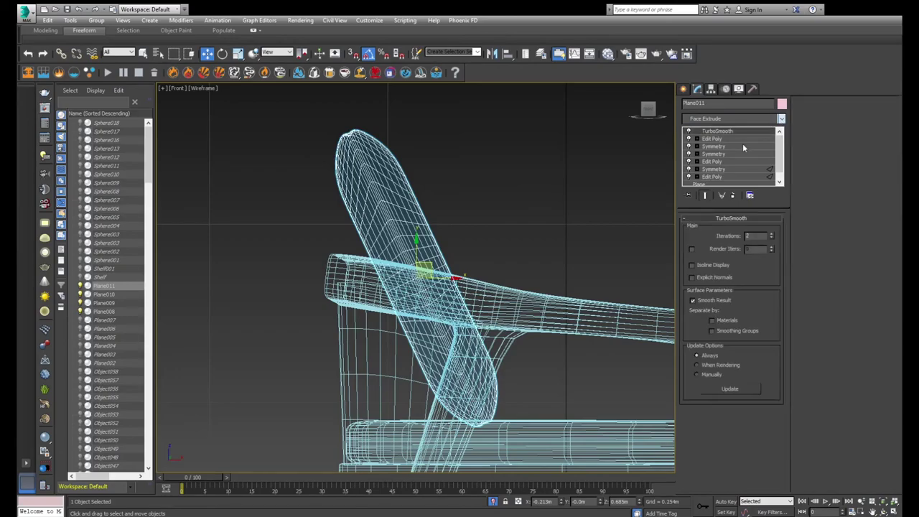
click(727, 168)
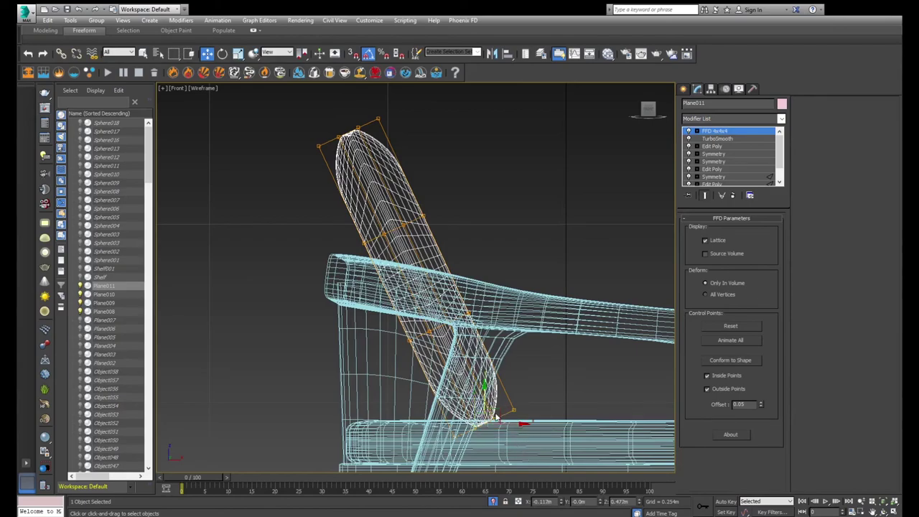
- Move the lattice's bottom control points to reshape the cushion's lower end
drag(494, 420, 535, 410)
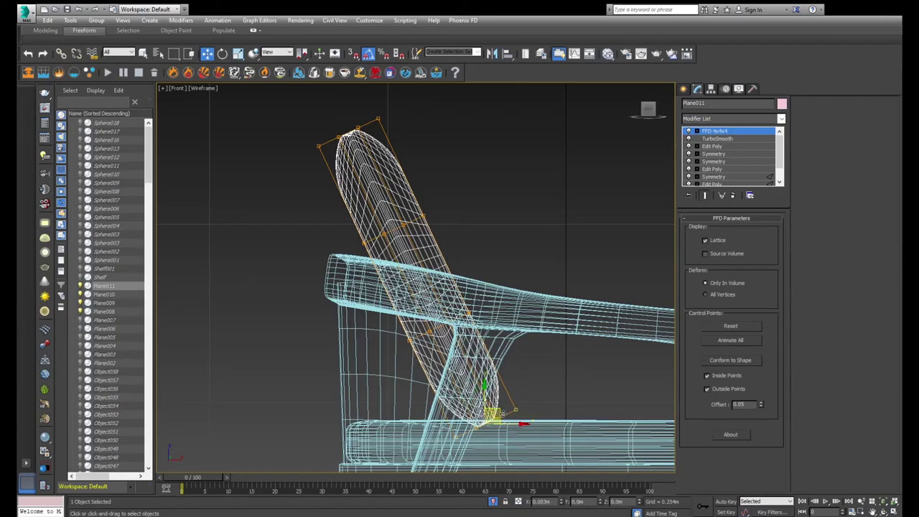
key(F3)
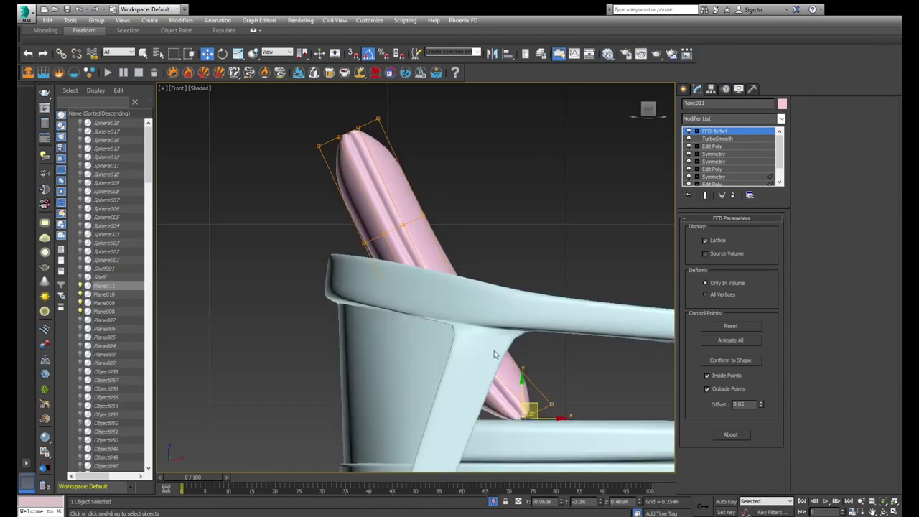
key(F3)
scroll(544, 338, up, 2)
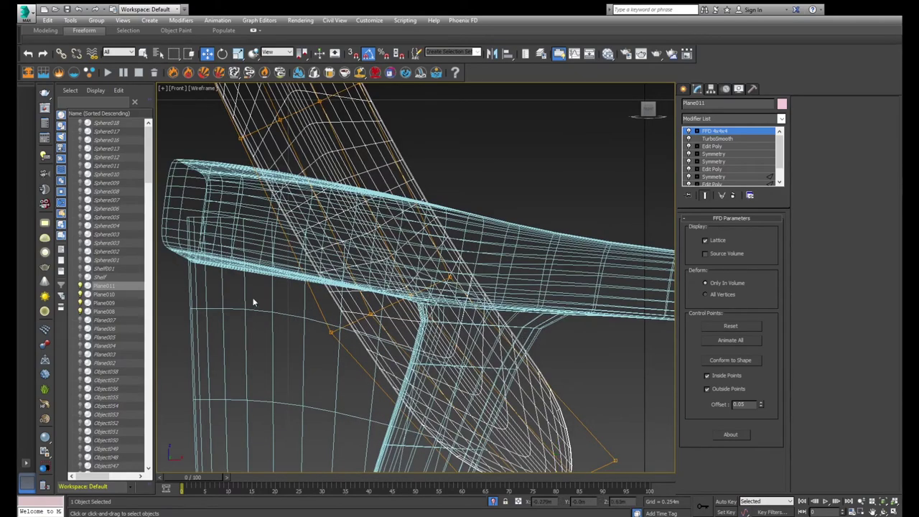
drag(535, 334, 255, 289)
scroll(390, 249, down, 2)
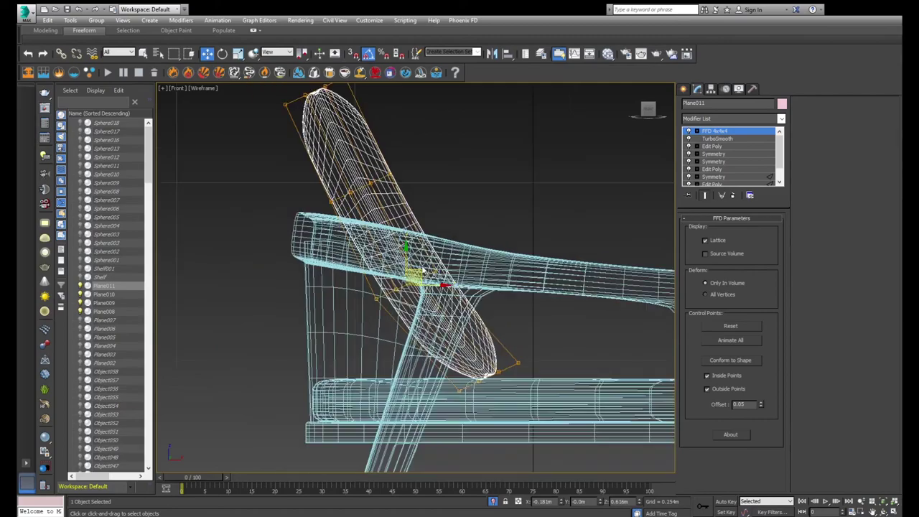
scroll(423, 270, up, 1)
drag(415, 275, 406, 284)
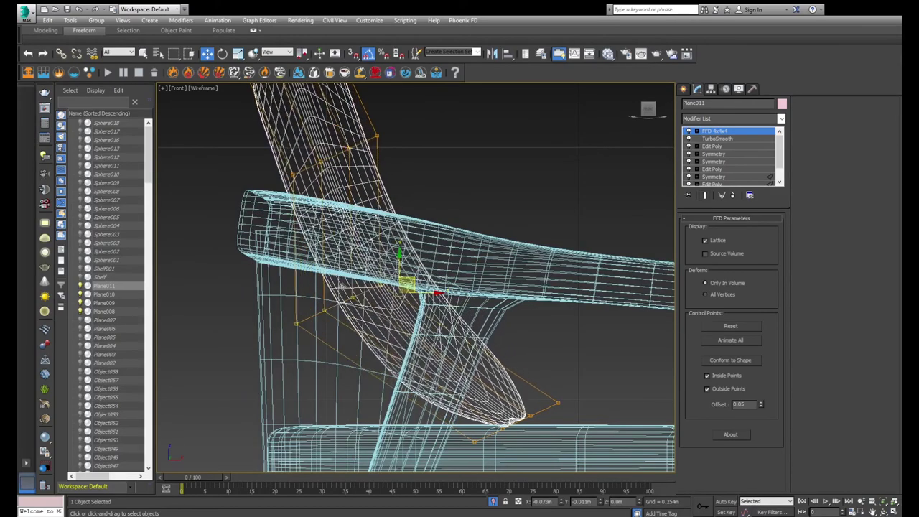
key(F3)
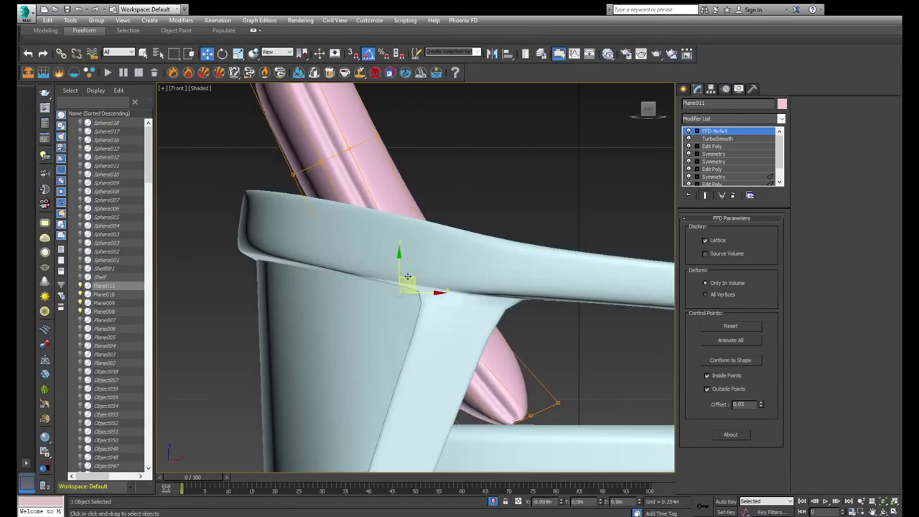
key(F3)
- Push and rotate the top lattice points to bend the cushion tip and level its top
key(F3)
scroll(391, 233, down, 1)
key(F3)
scroll(275, 183, up, 2)
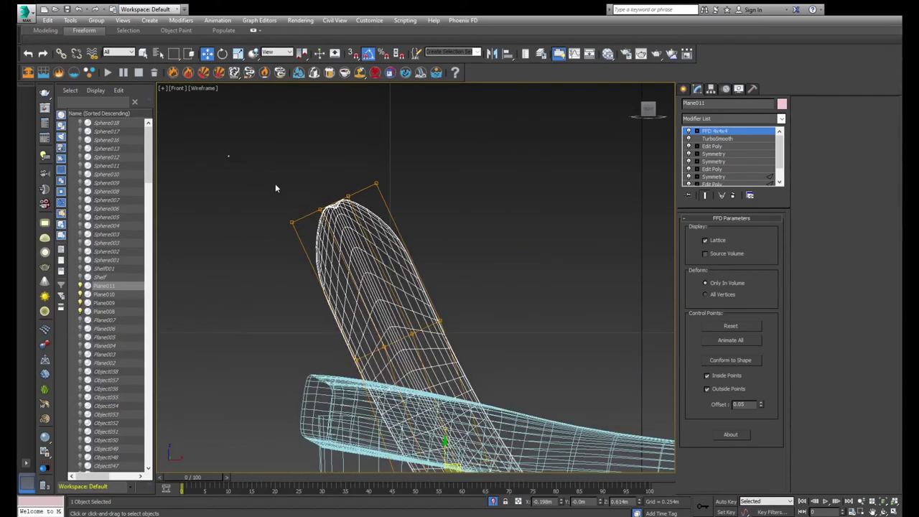
click(334, 192)
scroll(345, 171, up, 1)
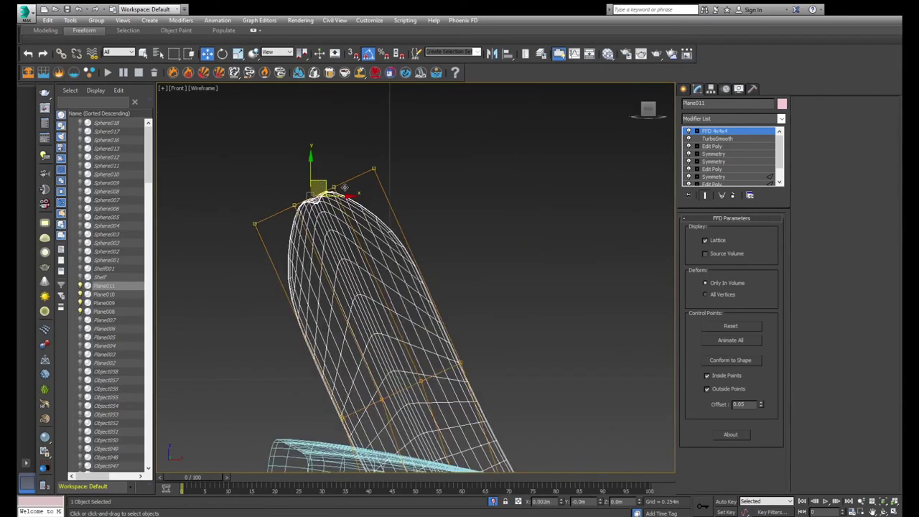
drag(318, 184, 379, 204)
scroll(404, 263, down, 2)
scroll(404, 262, up, 2)
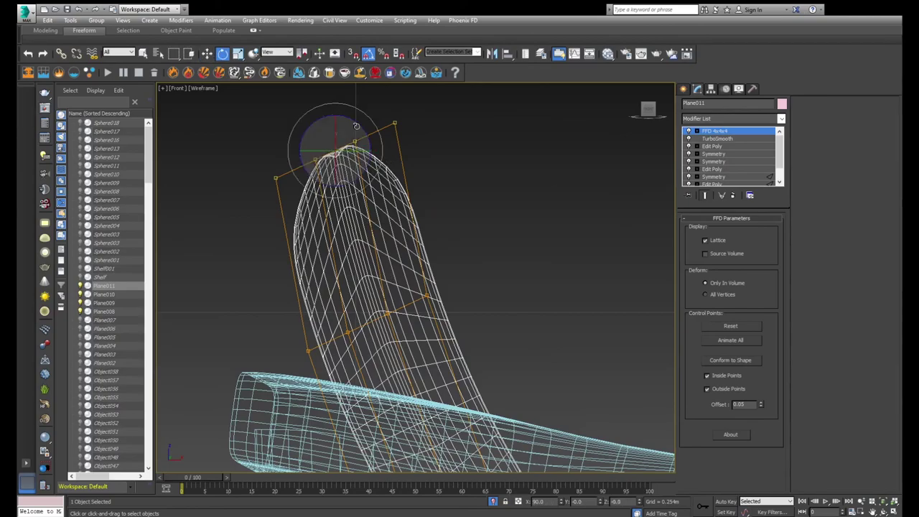
drag(357, 135, 376, 137)
mouse_move(381, 169)
alt+middle_down()
mouse_move(350, 202)
mouse_move(300, 216)
mouse_move(468, 203)
alt+middle_up()
scroll(334, 219, down, 3)
- Exit lattice point editing, deselect the backrest and return to shaded display
key(f)
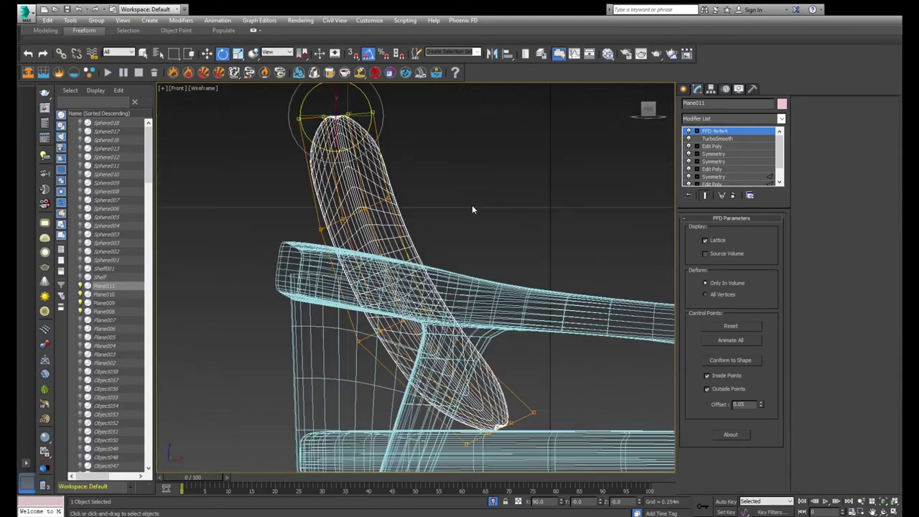
scroll(472, 207, down, 2)
click(474, 206)
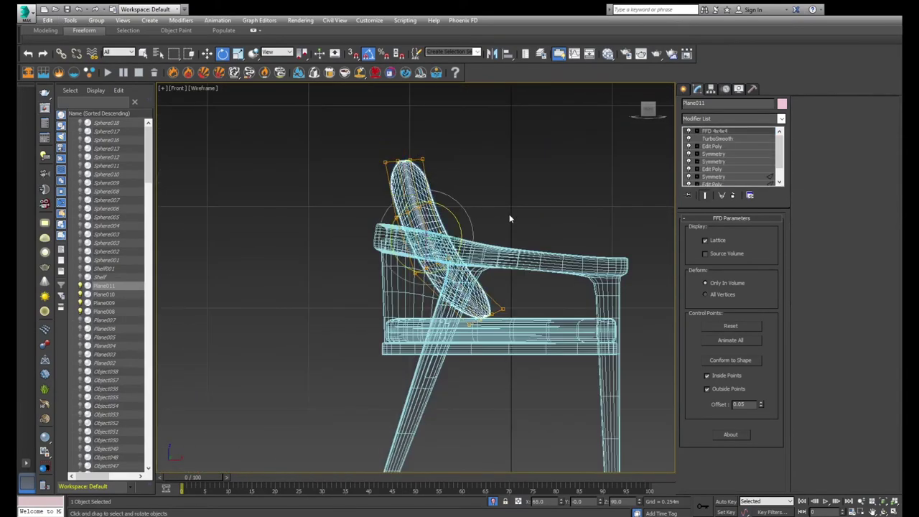
click(509, 214)
key(F3)
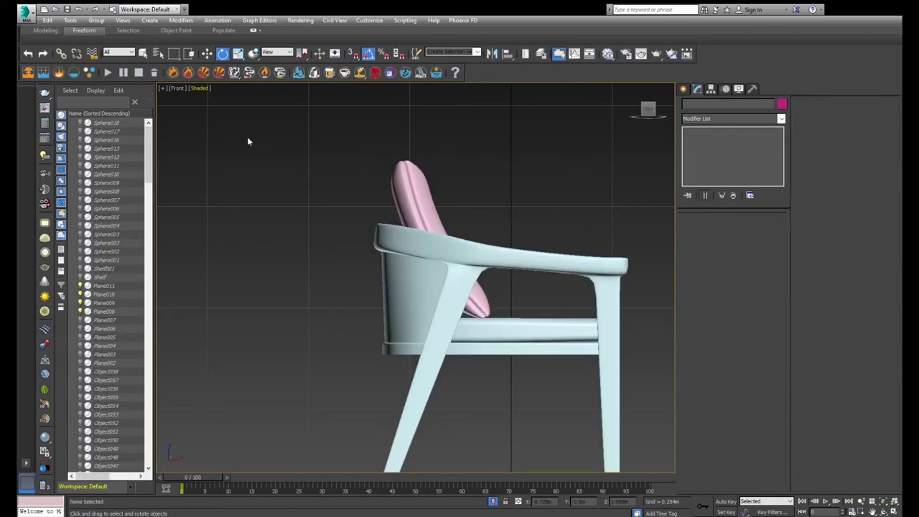
- Select the seat cushion and frame the view on it
click(491, 324)
mouse_move(491, 324)
alt+middle_down()
mouse_move(457, 350)
mouse_move(517, 310)
alt+middle_up()
key(w)
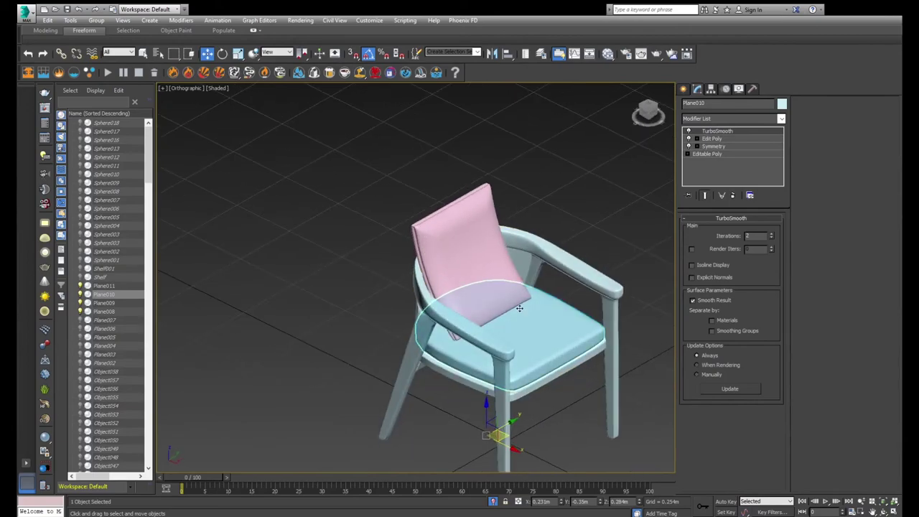
key(f)
key(z)
scroll(517, 309, down, 5)
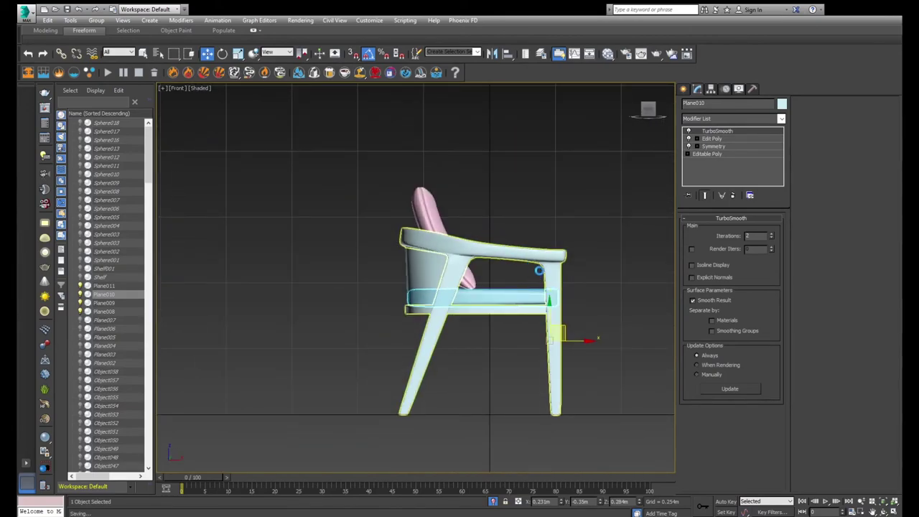
- Select the wooden side frame Plane008 and enter its Edit Poly vertex level below the smoothing
key(F3)
key(F3)
click(541, 269)
key(F3)
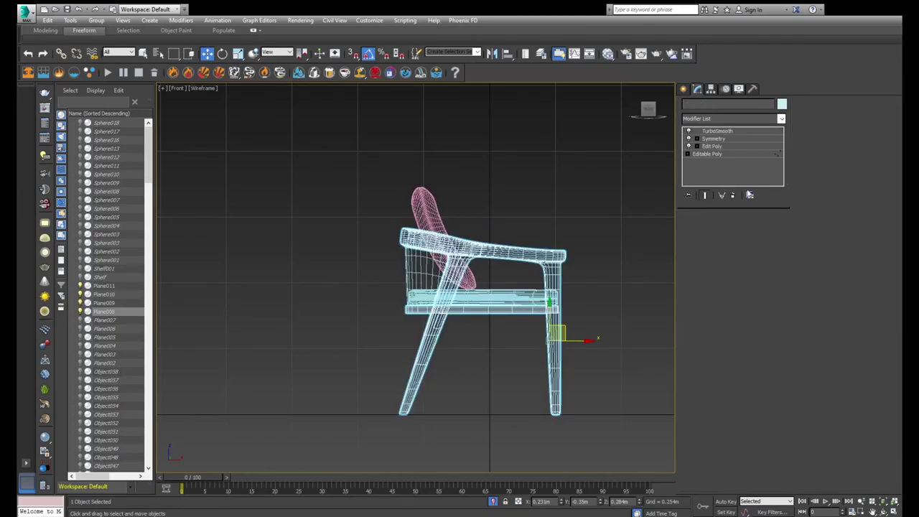
click(703, 177)
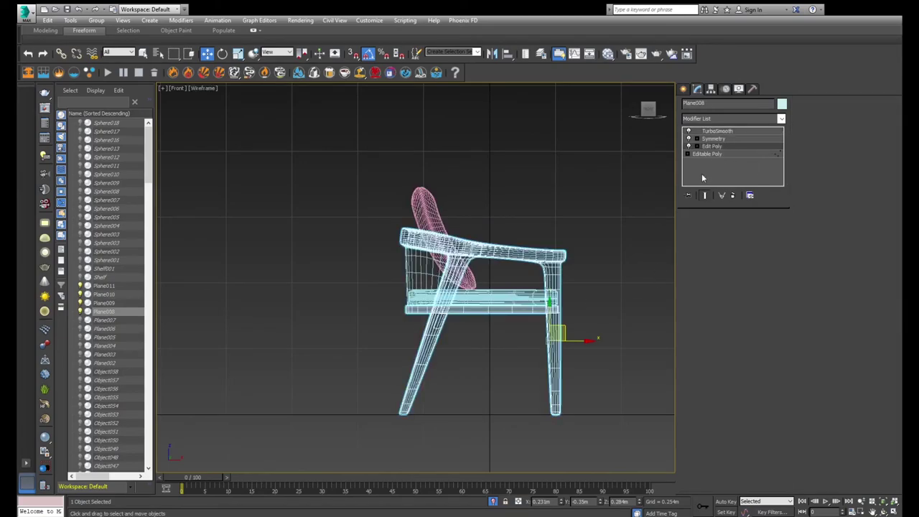
key(1)
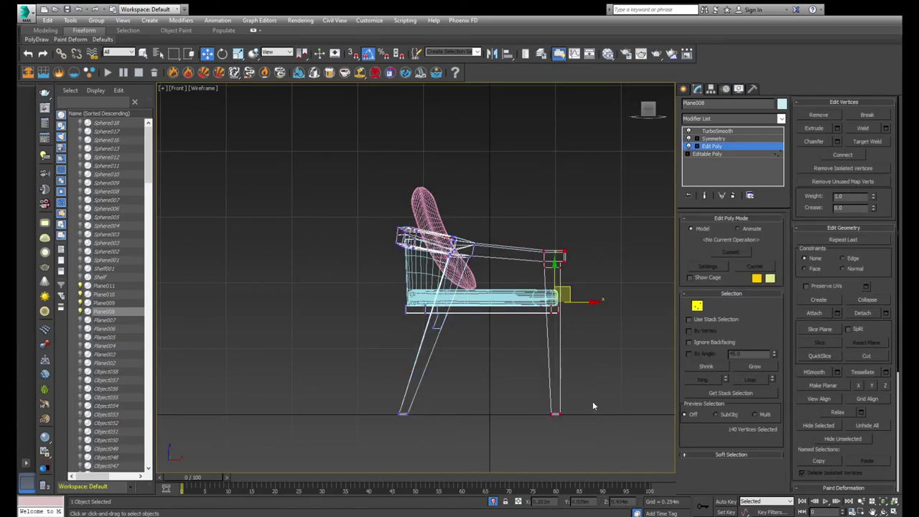
- Shift the front-leg vertices slightly left and nudge the armrest vertices down
drag(574, 301, 558, 300)
scroll(455, 242, up, 4)
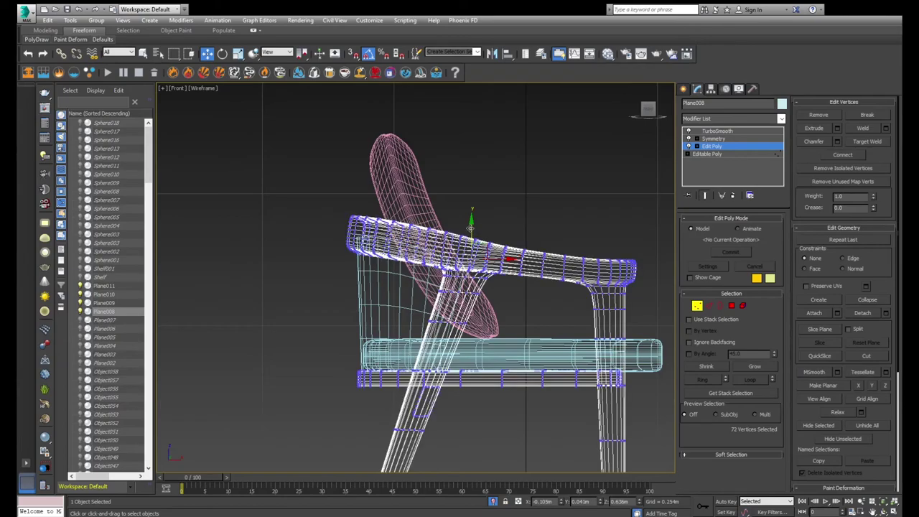
drag(479, 239, 465, 244)
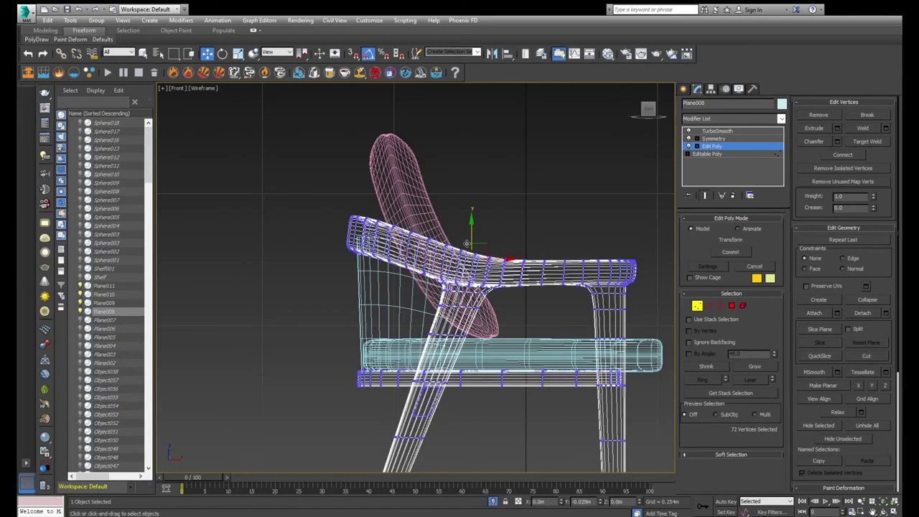
middle_drag(663, 374, 587, 354)
- Select the vertices at the seat cushion Plane010's right end in Edit Poly vertex mode
click(534, 402)
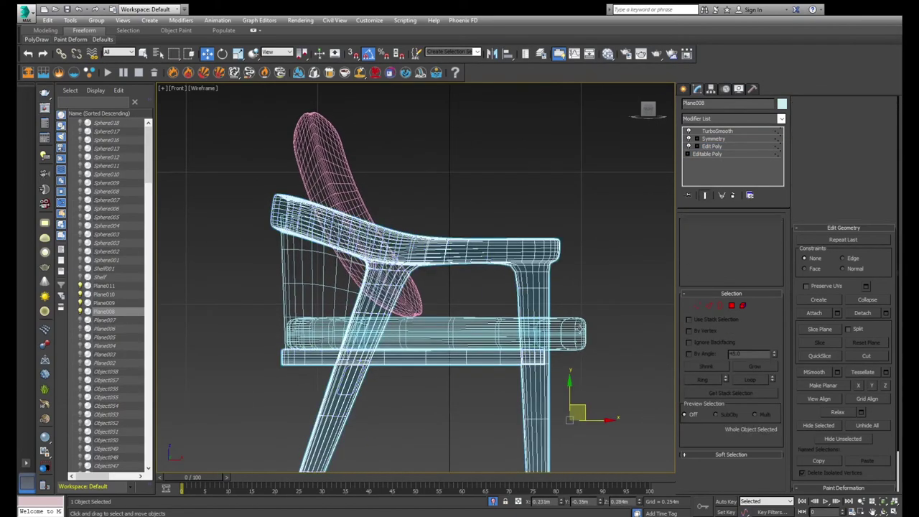
click(721, 139)
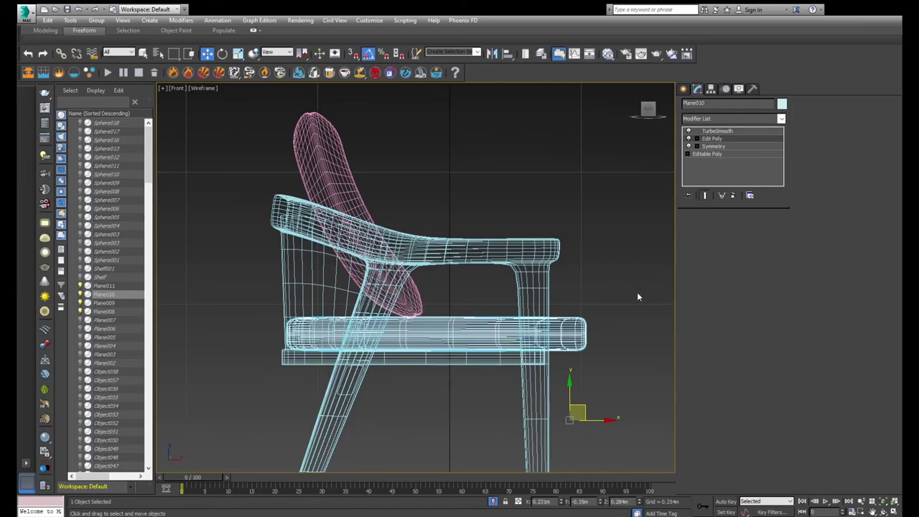
key(1)
drag(567, 307, 602, 342)
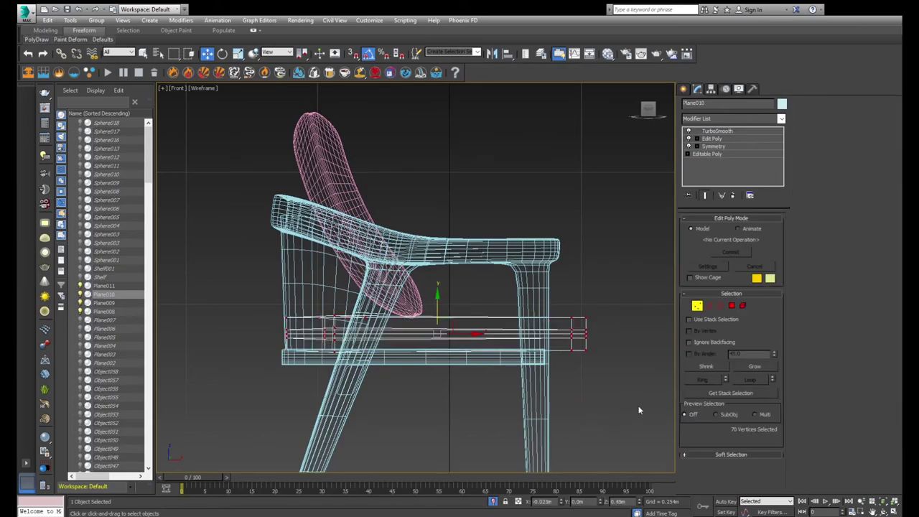
scroll(601, 342, up, 3)
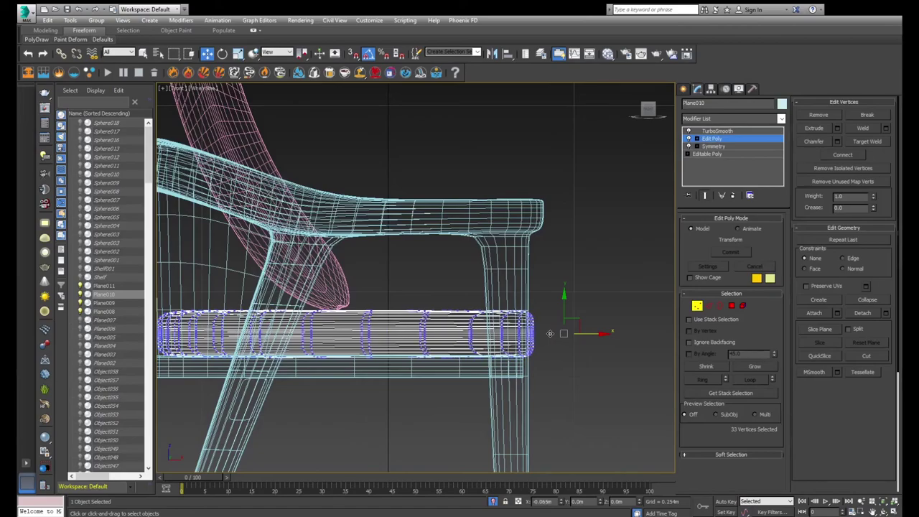
alt+middle_drag(543, 333, 566, 339)
- Leave vertex editing, return to shaded display and orbit slightly around the seat cushion
key(F3)
key(1)
scroll(560, 338, down, 5)
scroll(570, 338, up, 5)
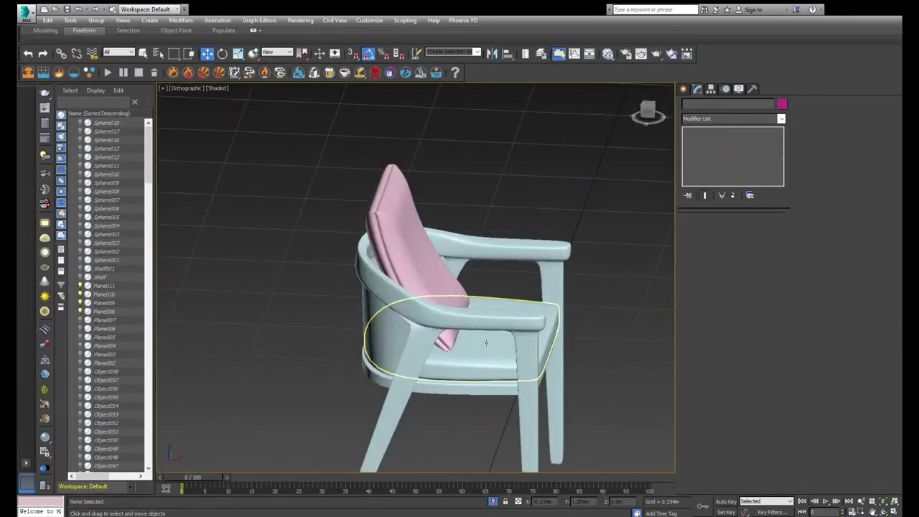
click(476, 336)
alt+middle_drag(476, 337, 493, 328)
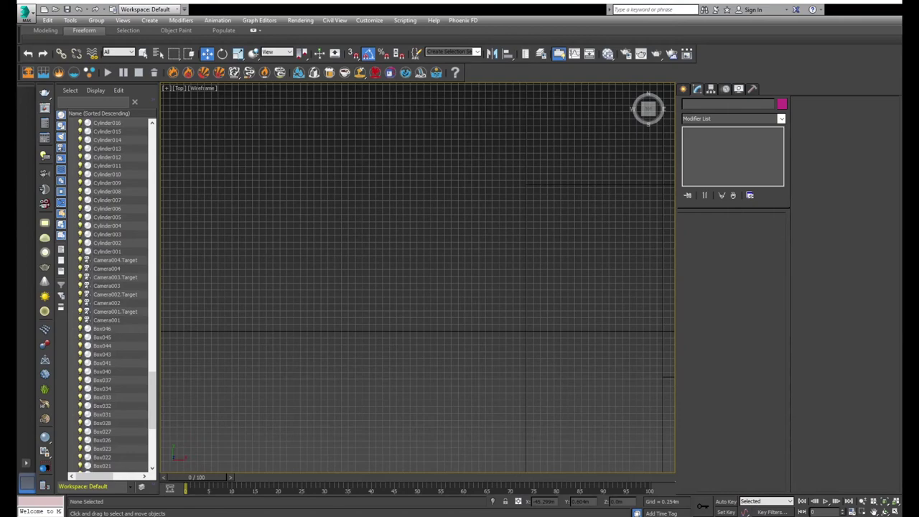
- Draw a new box in the Top view
key(f)
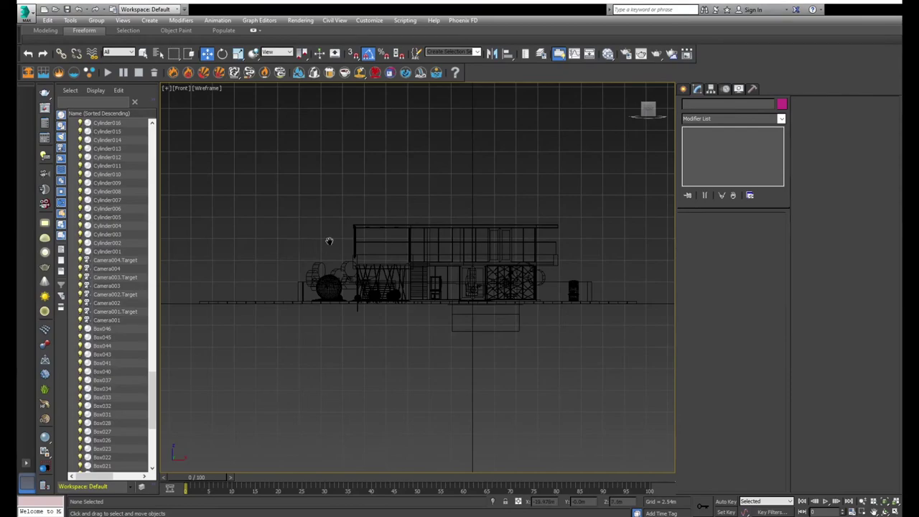
scroll(400, 287, up, 3)
scroll(400, 287, up, 3)
click(683, 89)
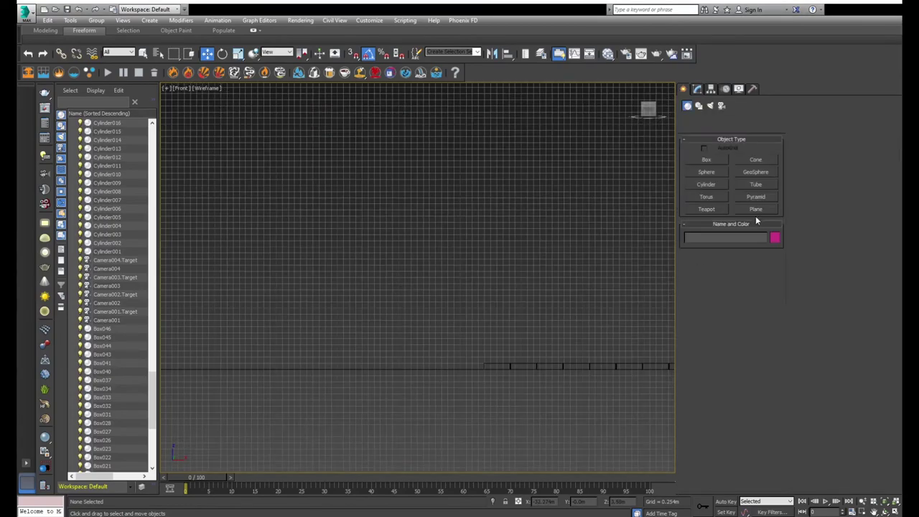
click(755, 212)
key(t)
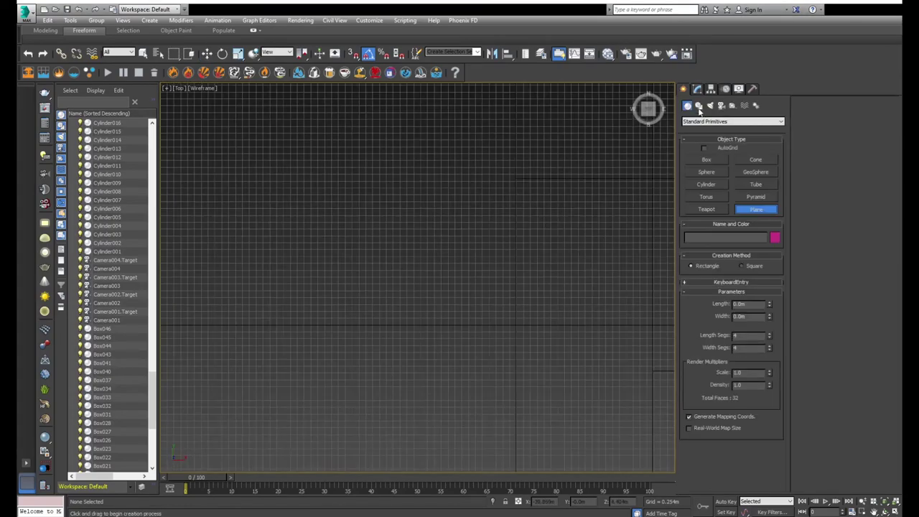
click(720, 162)
scroll(300, 237, up, 3)
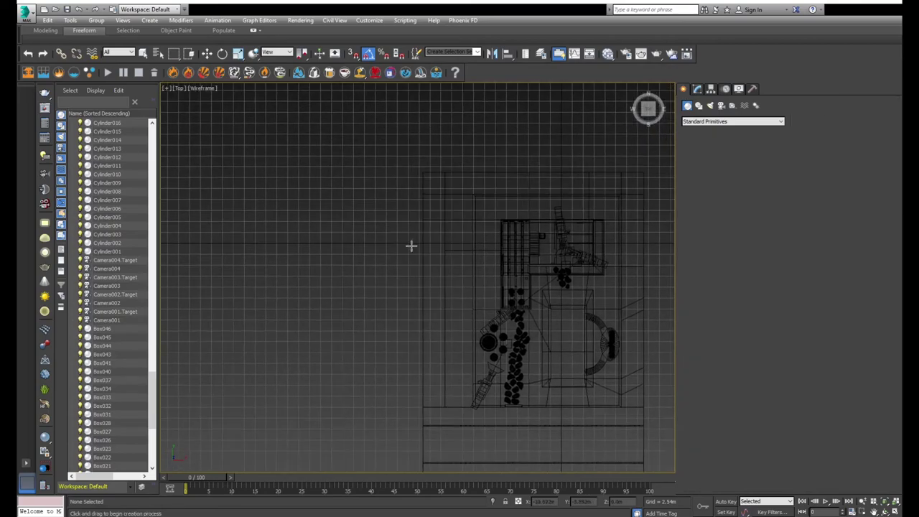
scroll(410, 246, up, 5)
drag(445, 291, 491, 244)
click(478, 309)
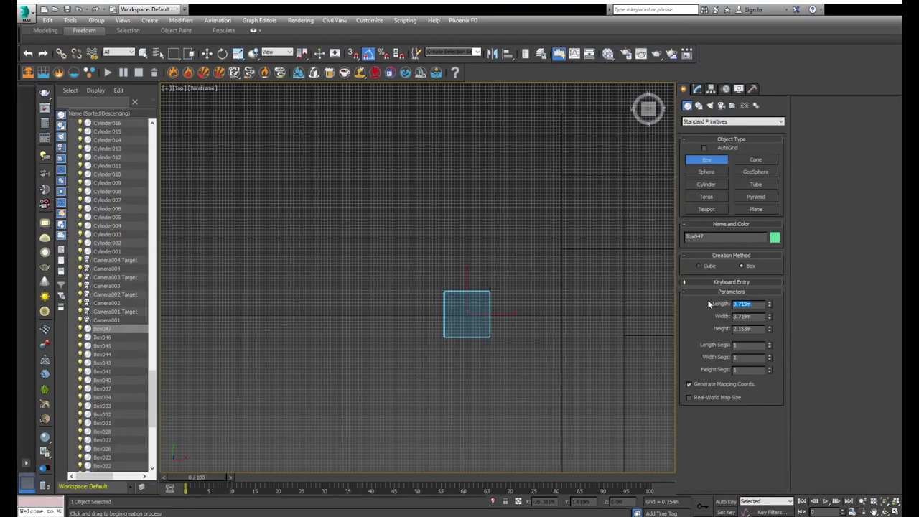
- Set the box's Length and Width to 0.7 m, correcting the first 0.8 entries
text(0.8)
key(Tab)
text(0.8)
key(Tab)
text(0)
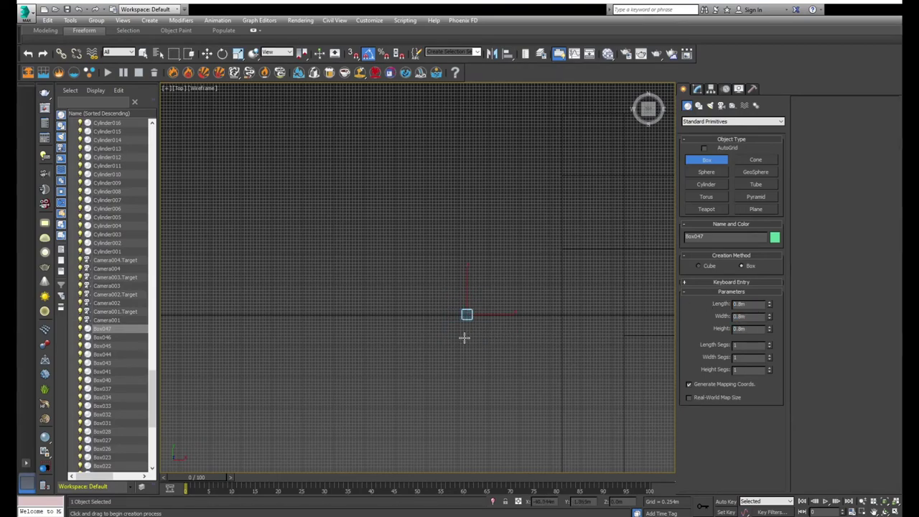
text(z)
drag(758, 305, 684, 299)
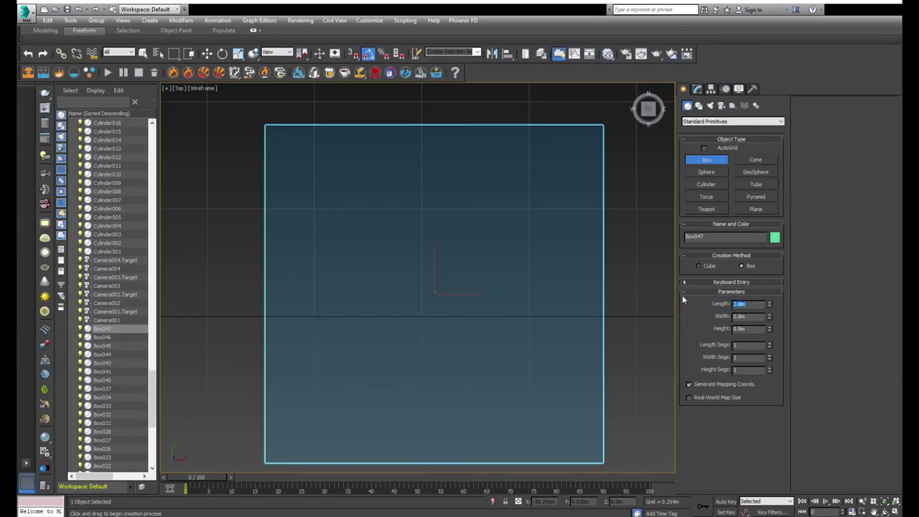
text(0.7)
key(Tab)
text(0.7)
key(Tab)
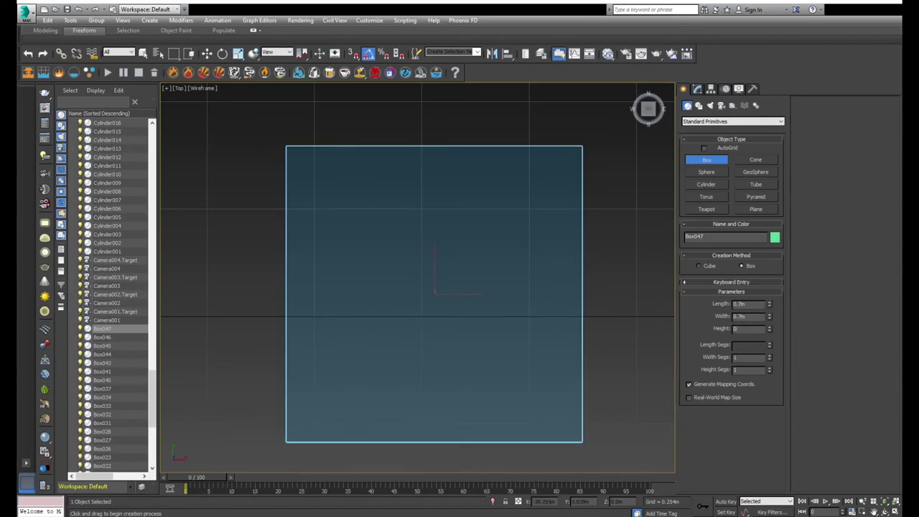
text(.7m)
- Zero the box's X and Y positions to centre it at the origin, then view it from Front
right_click(490, 304)
scroll(490, 304, down, 5)
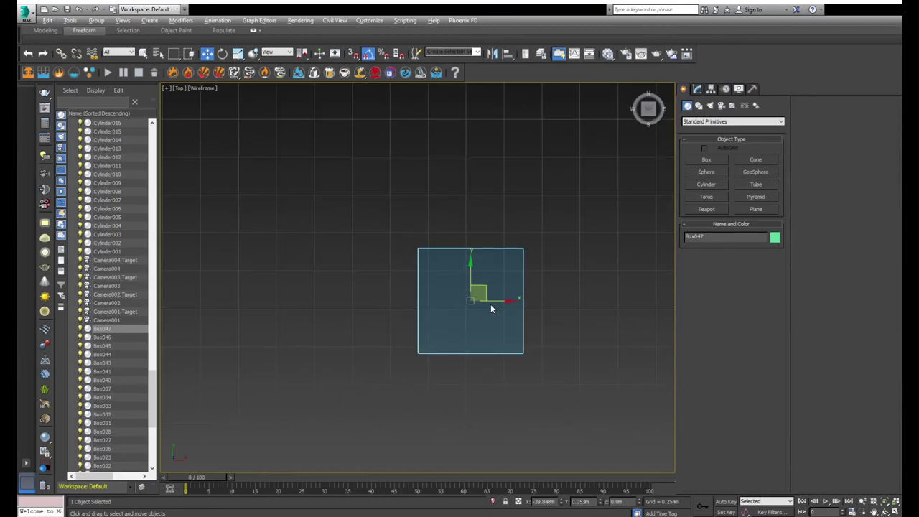
scroll(445, 303, up, 5)
scroll(475, 302, down, 3)
middle_drag(475, 307, 410, 305)
scroll(357, 287, down, 3)
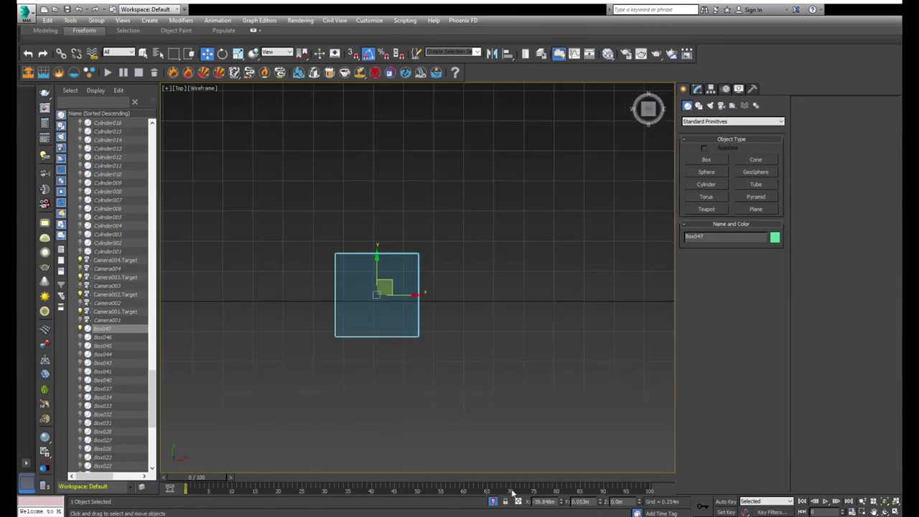
right_click(563, 504)
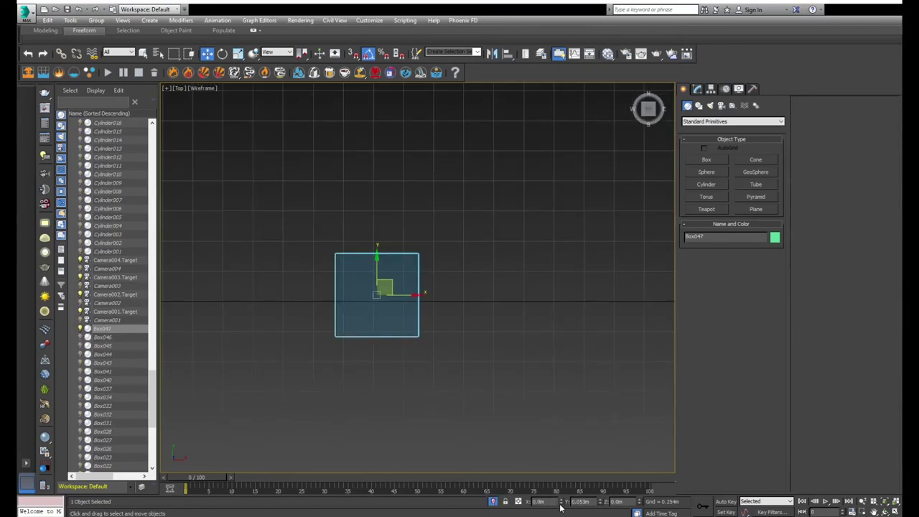
right_click(602, 505)
key(z)
scroll(422, 370, down, 3)
scroll(531, 319, up, 2)
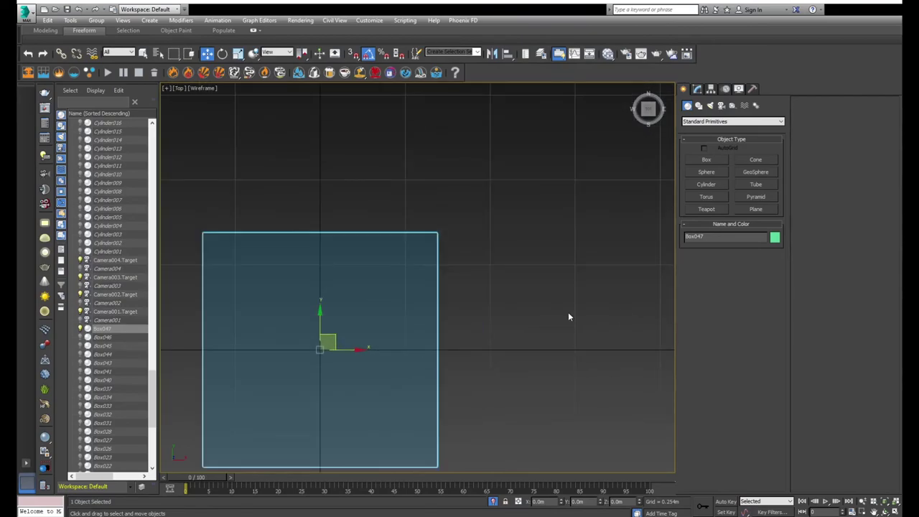
key(f)
scroll(524, 291, down, 3)
- Draw a tall thin plane over the box at full height, with one width segment
click(756, 210)
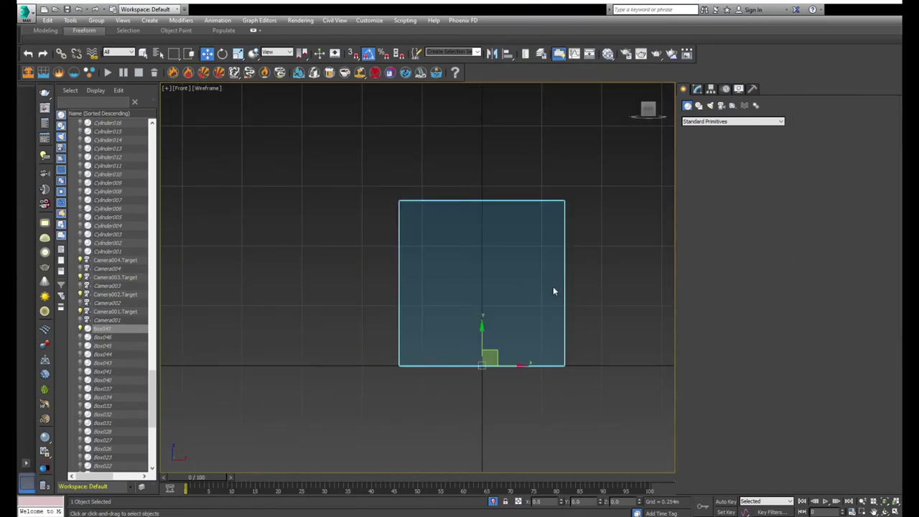
scroll(548, 363, up, 2)
scroll(541, 368, up, 2)
drag(543, 368, 523, 180)
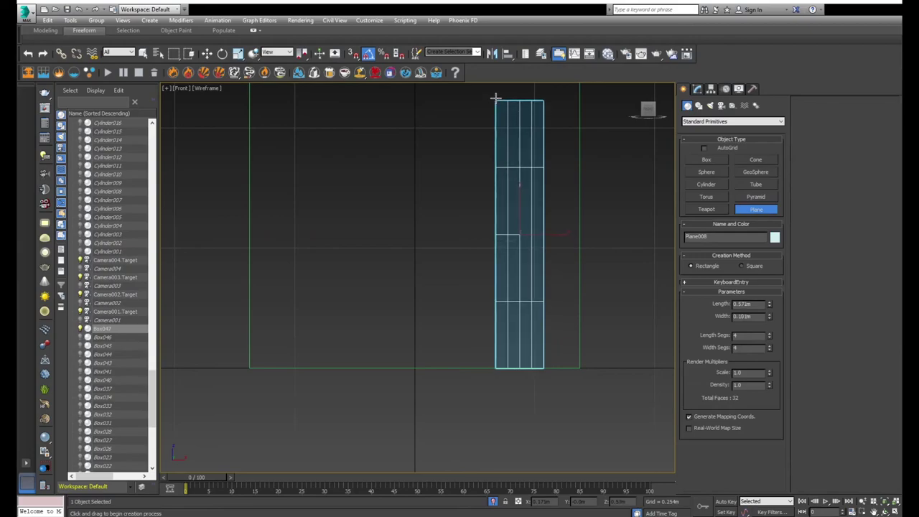
drag(508, 132, 504, 98)
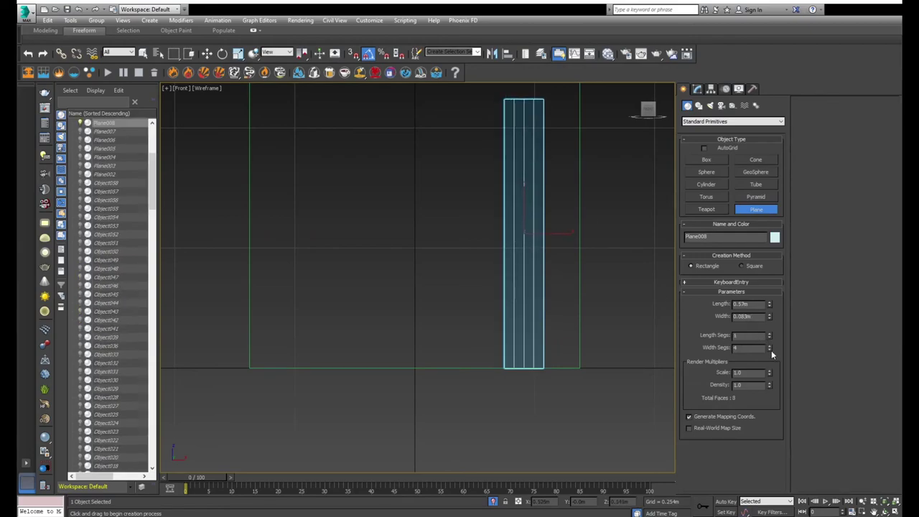
right_click(771, 349)
scroll(524, 294, down, 2)
right_click(496, 318)
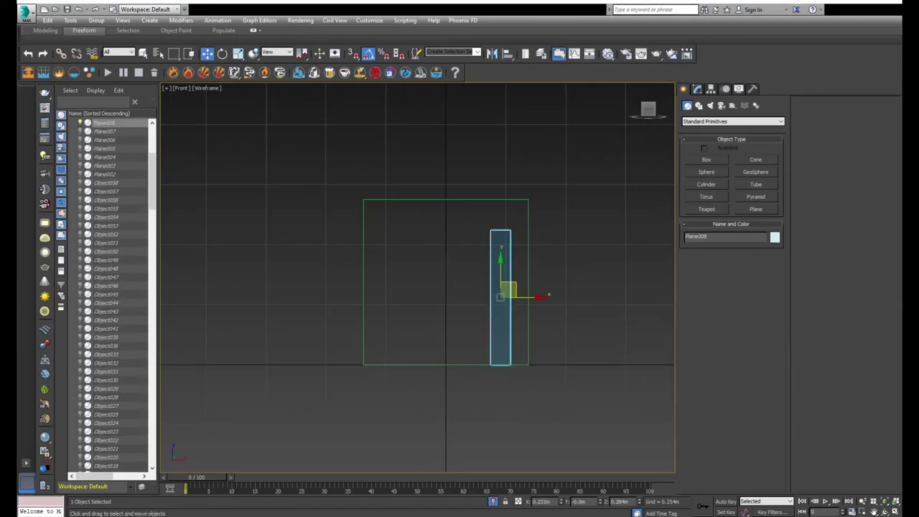
middle_drag(549, 199, 552, 200)
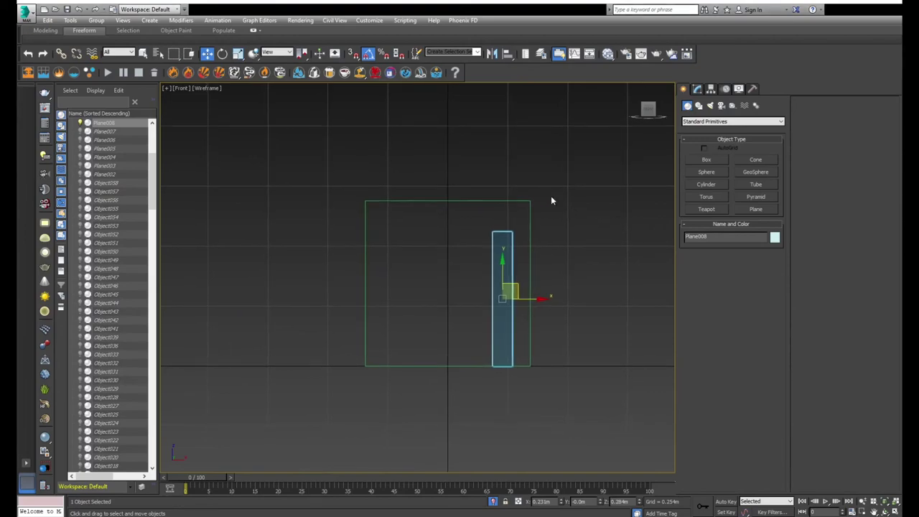
- Add an Edit Poly modifier to Plane008
click(695, 90)
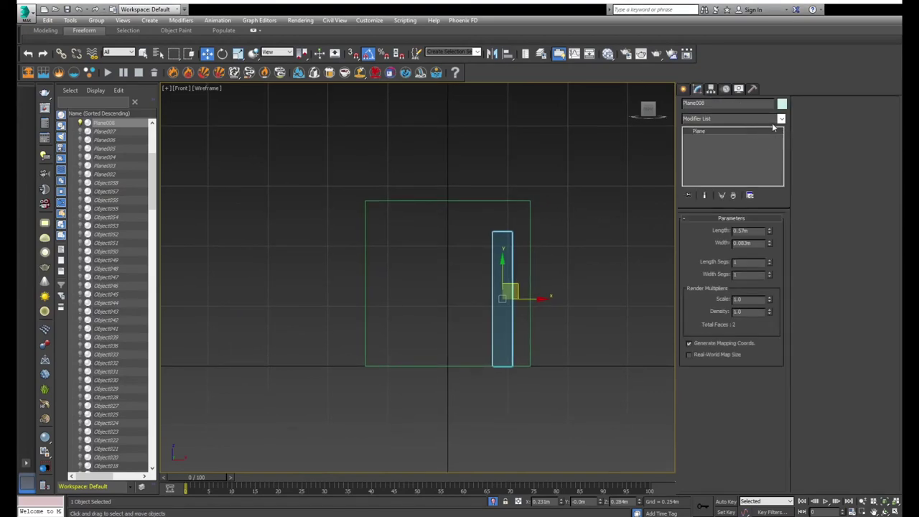
click(779, 120)
click(731, 147)
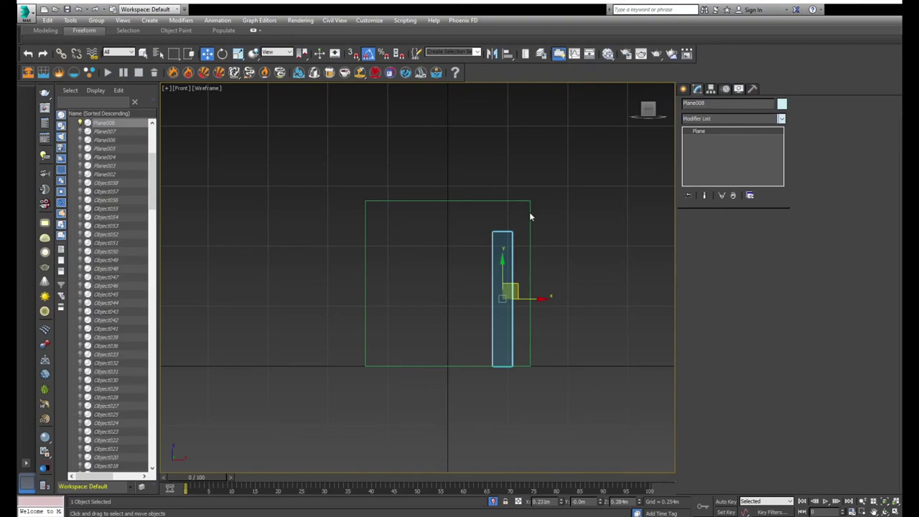
scroll(530, 217, up, 2)
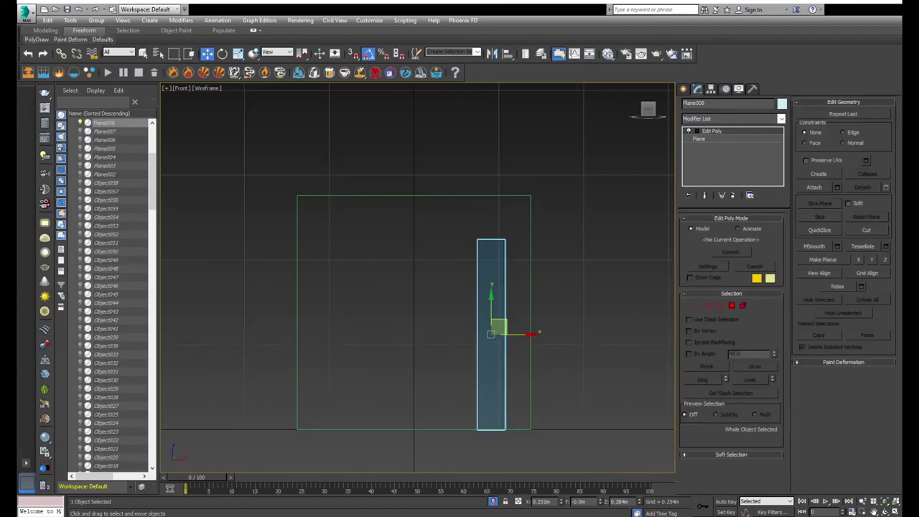
- Shift the bottom vertex right to slant the leg and raise the top vertices
key(1)
click(476, 430)
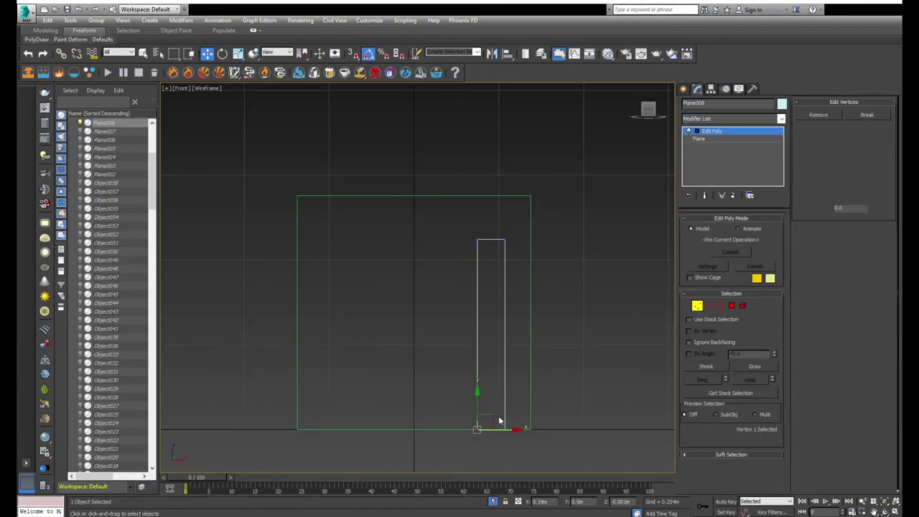
drag(499, 420, 504, 420)
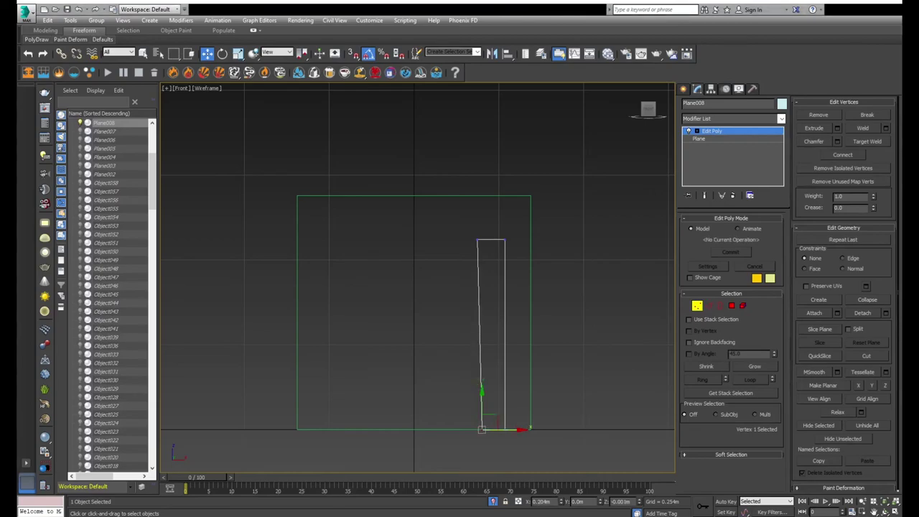
drag(437, 188, 518, 251)
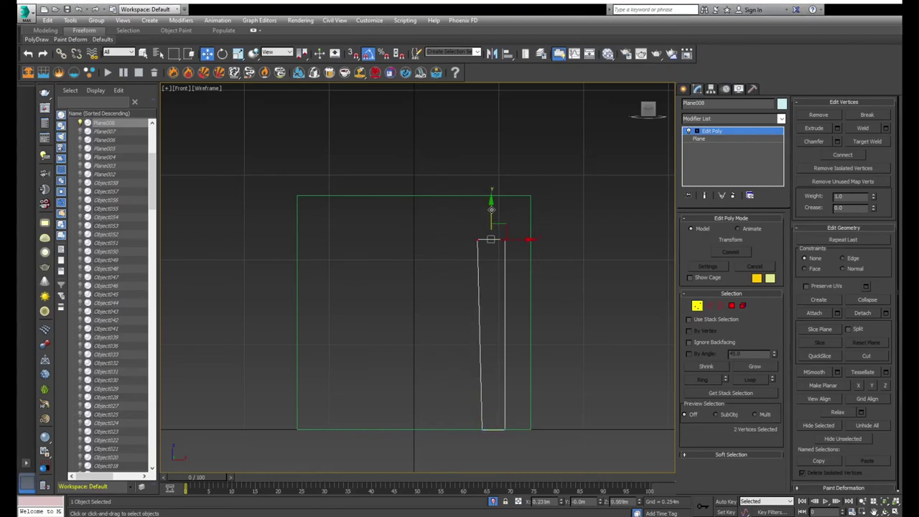
drag(489, 215, 489, 188)
scroll(494, 231, down, 4)
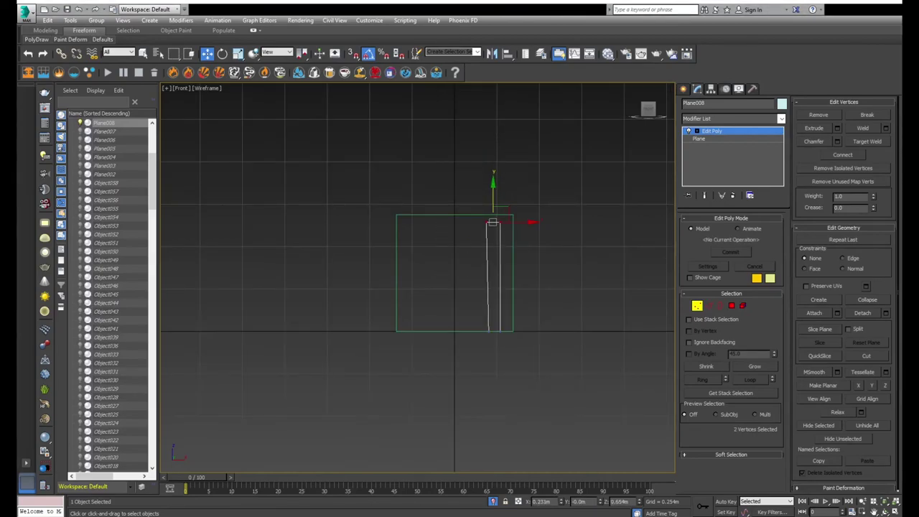
scroll(452, 269, up, 5)
- Connect the two long vertical edges with two new edges spread apart
key(2)
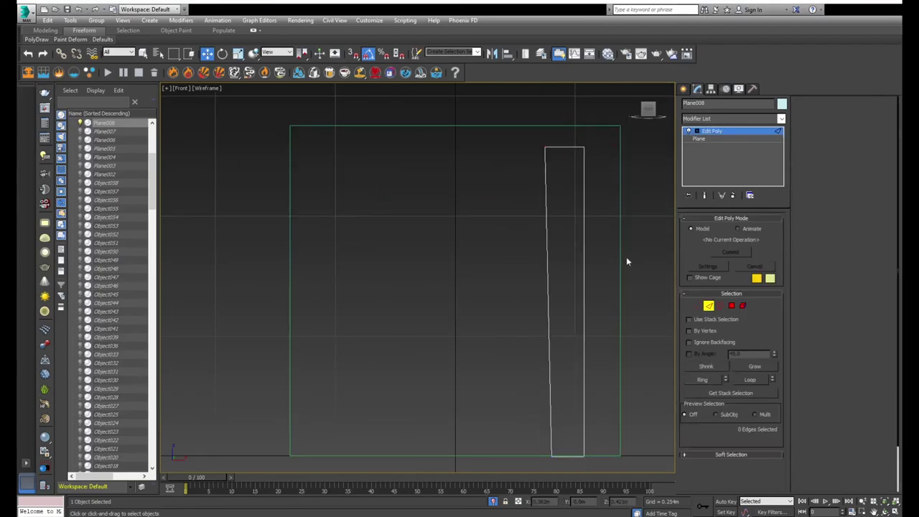
drag(626, 256, 464, 261)
scroll(464, 261, down, 5)
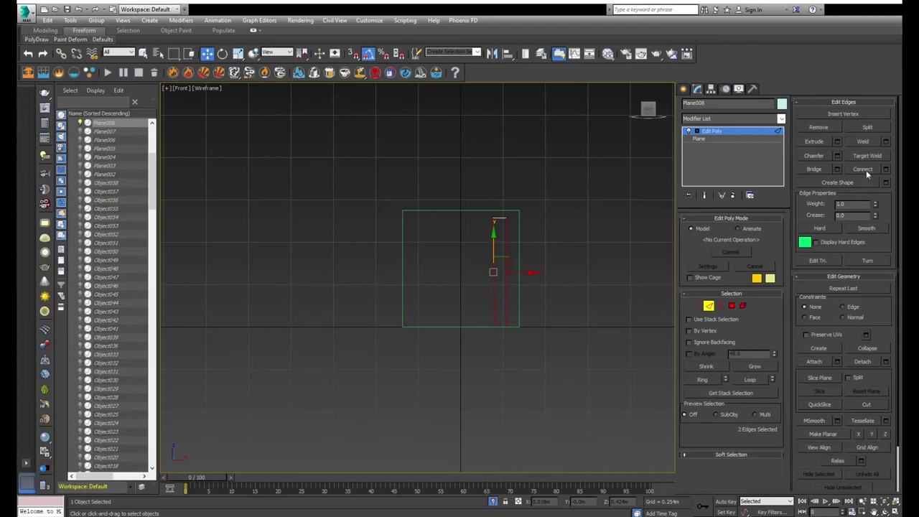
scroll(525, 267, up, 5)
scroll(468, 258, down, 2)
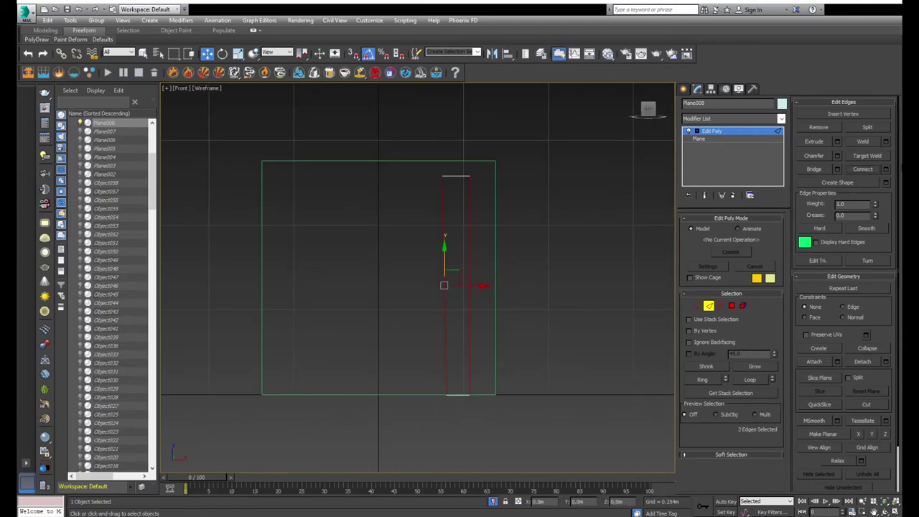
click(886, 169)
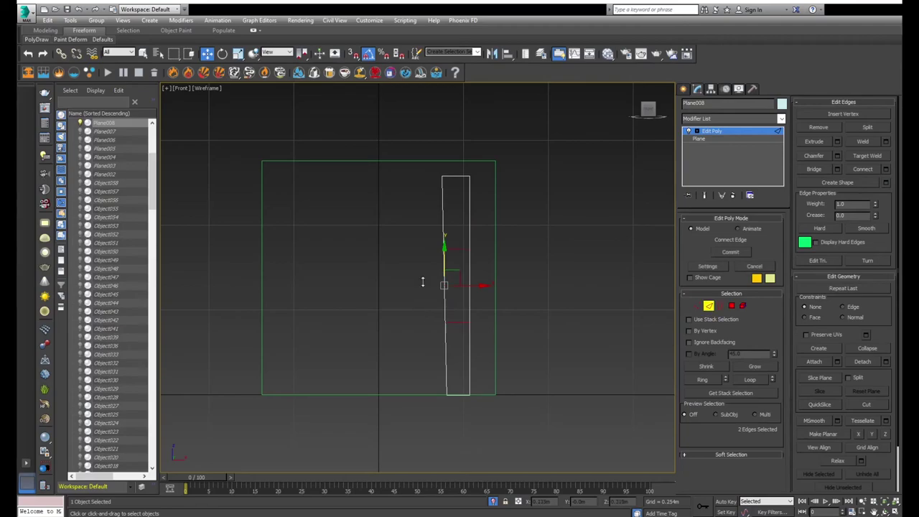
drag(423, 302, 432, 222)
key(Return)
- Shift-drag the top segment's left edge to extrude a horizontal arm leftward
scroll(447, 198, up, 3)
click(434, 192)
scroll(402, 187, down, 3)
middle_drag(383, 178, 488, 194)
shift+drag(524, 199, 378, 199)
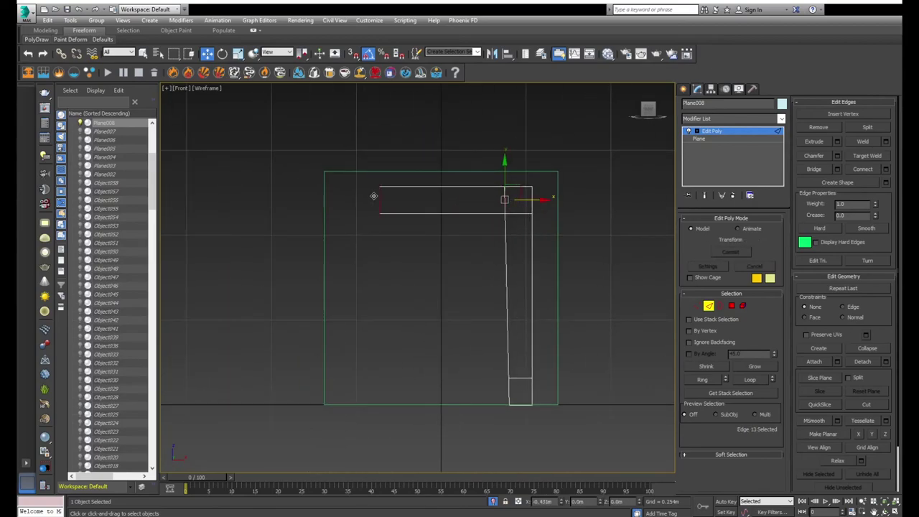
- Remove the stray short edge near the bottom of the bar
click(521, 377)
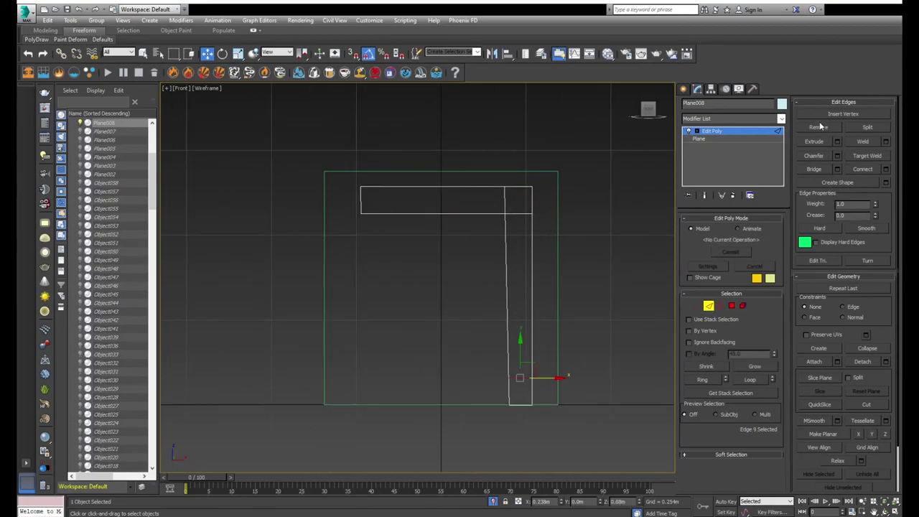
key(BackSpace)
scroll(393, 329, down, 3)
key(t)
scroll(377, 339, down, 2)
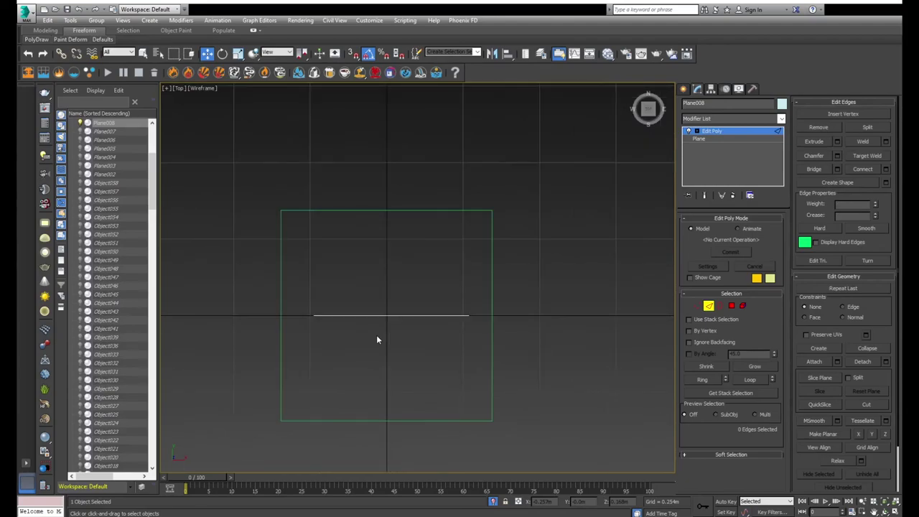
scroll(376, 339, down, 2)
key(2)
key(4)
scroll(323, 316, up, 2)
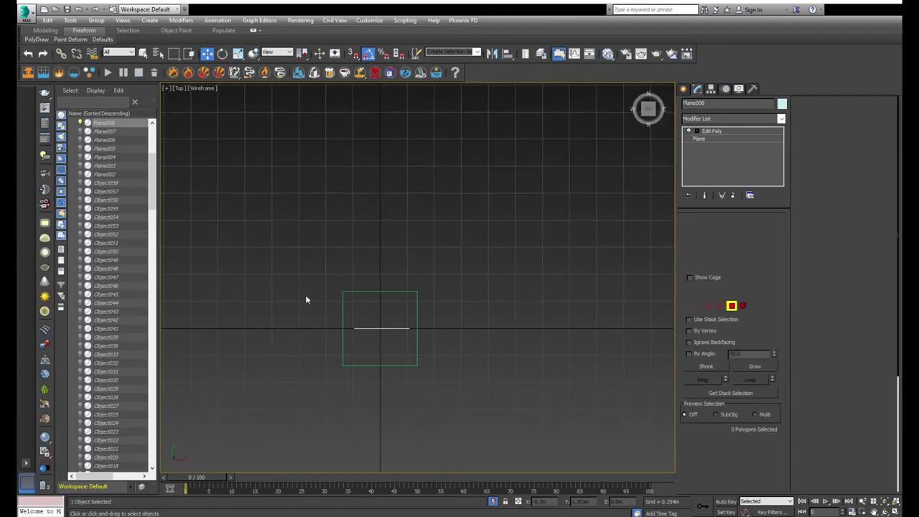
key(4)
middle_drag(404, 309, 452, 271)
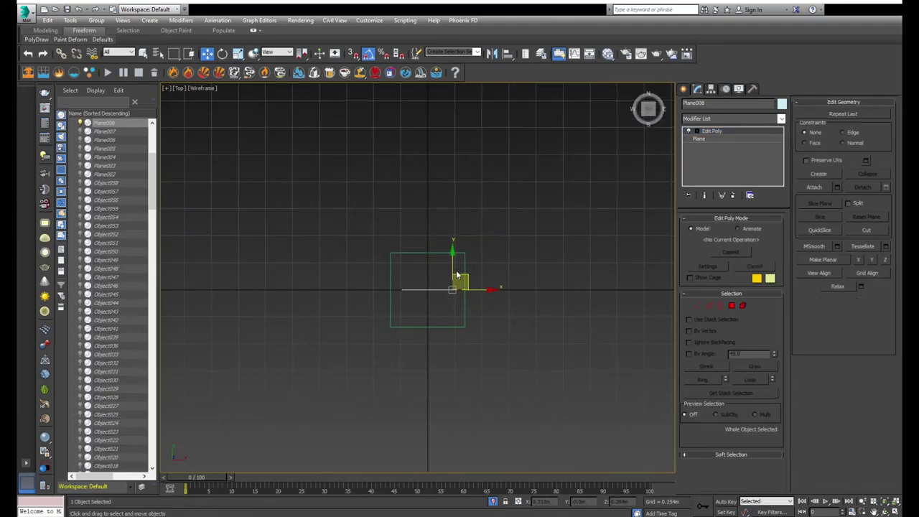
key(f)
- Lower the top arm's row of vertices to sit at the box's top corners
scroll(463, 319, up, 1)
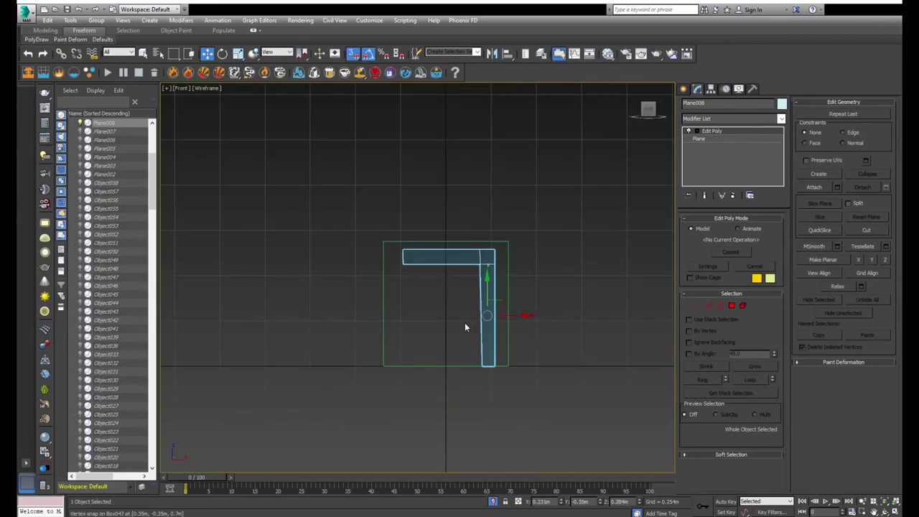
scroll(488, 242, up, 2)
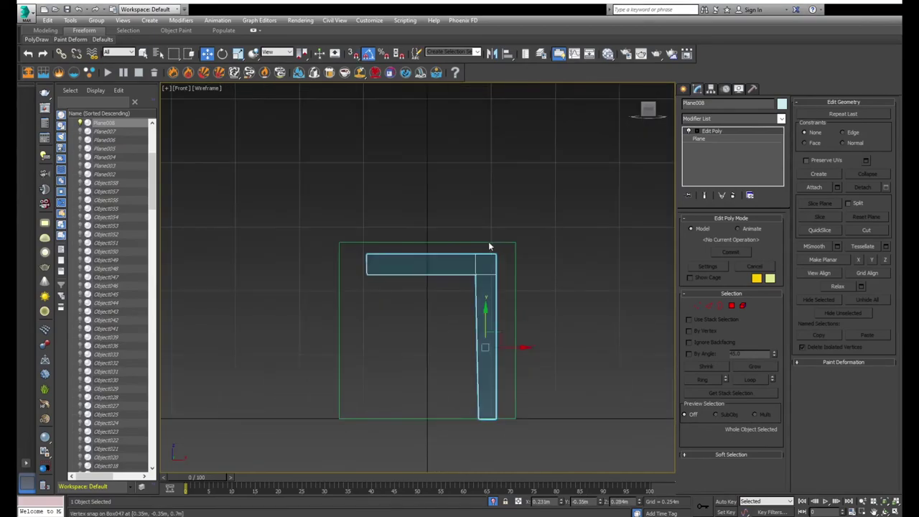
scroll(494, 246, up, 3)
key(1)
click(494, 256)
scroll(499, 257, up, 1)
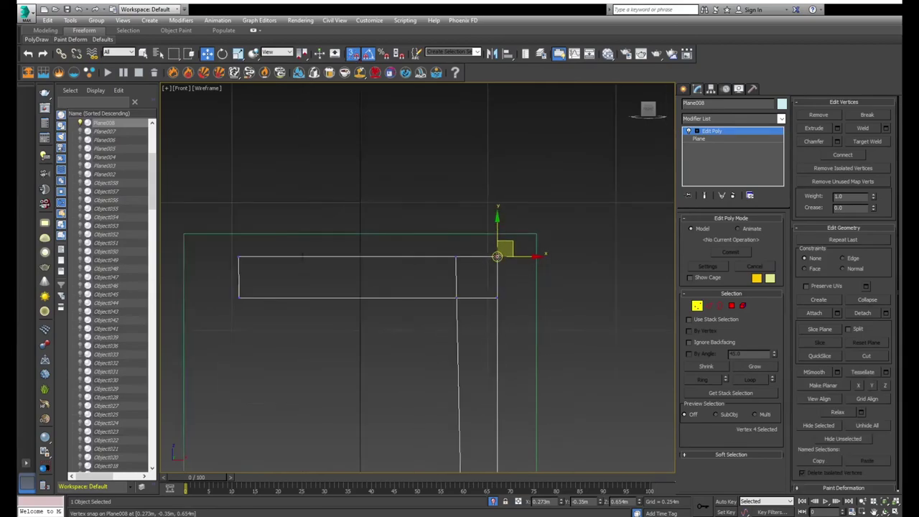
scroll(478, 255, down, 2)
mouse_move(277, 247)
mouse_down()
mouse_move(527, 294)
mouse_move(277, 252)
mouse_up()
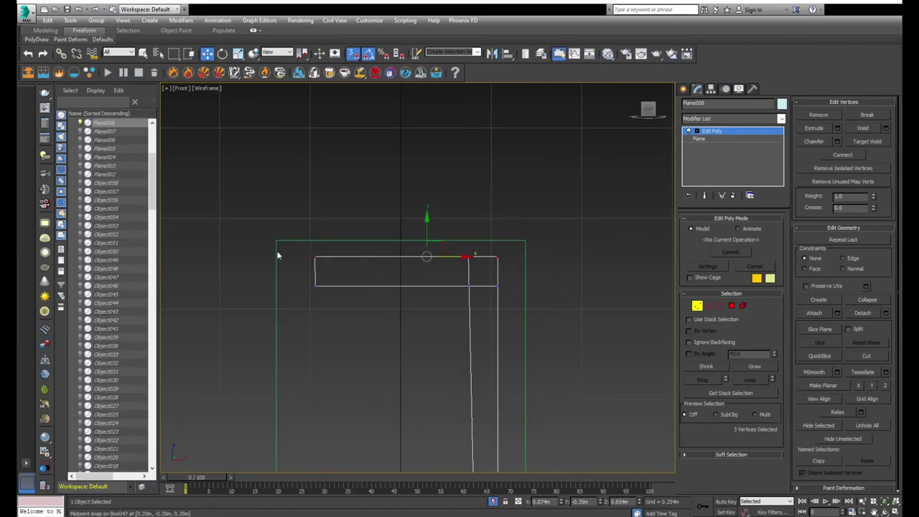
drag(426, 237, 426, 244)
scroll(425, 244, down, 2)
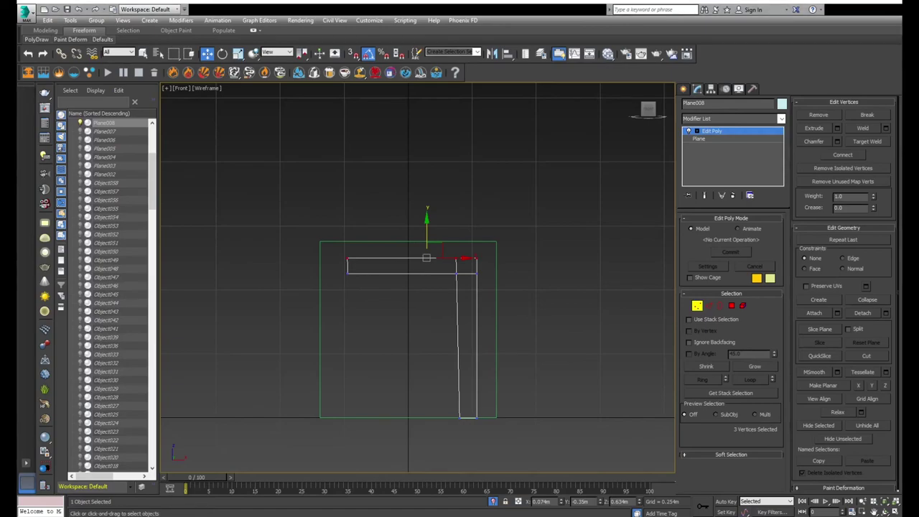
middle_drag(420, 273, 440, 262)
scroll(440, 261, up, 2)
scroll(440, 262, up, 2)
- Connect the arm's upper and lower edges with a new edge, sliding its top vertex right
key(2)
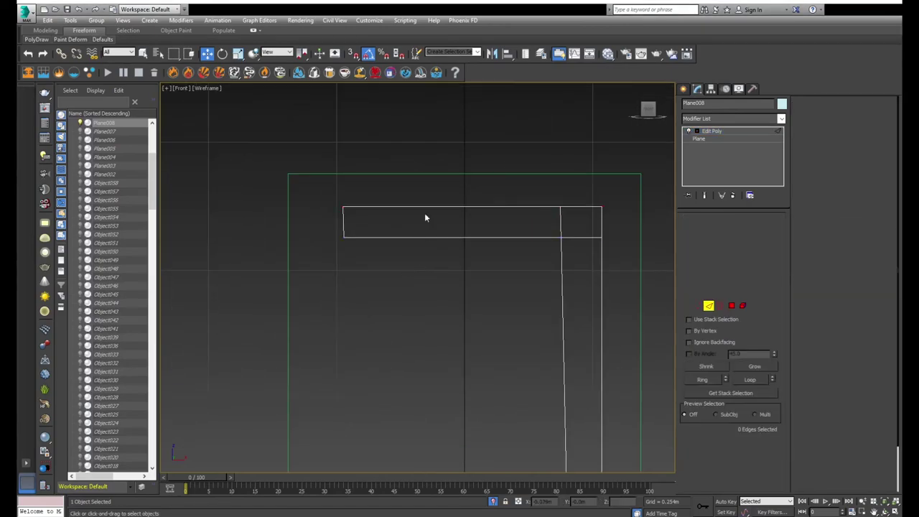
drag(424, 212, 466, 248)
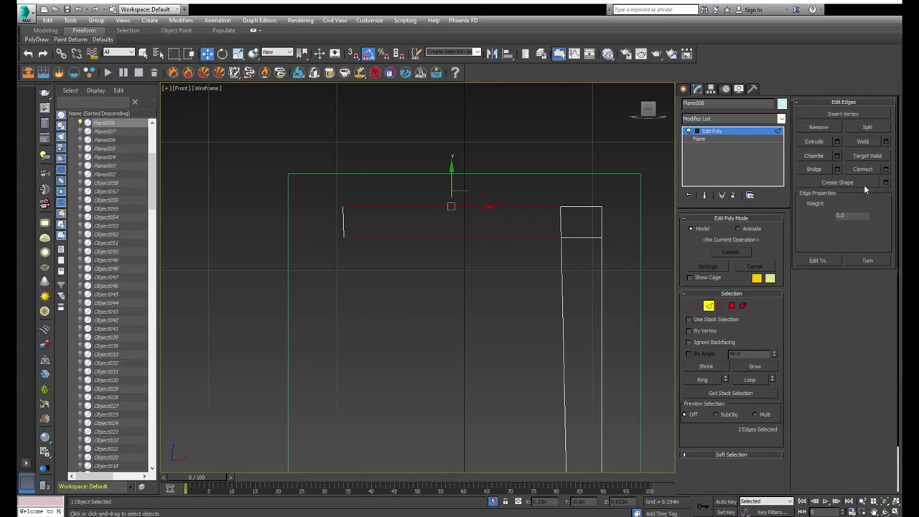
click(863, 170)
click(533, 219)
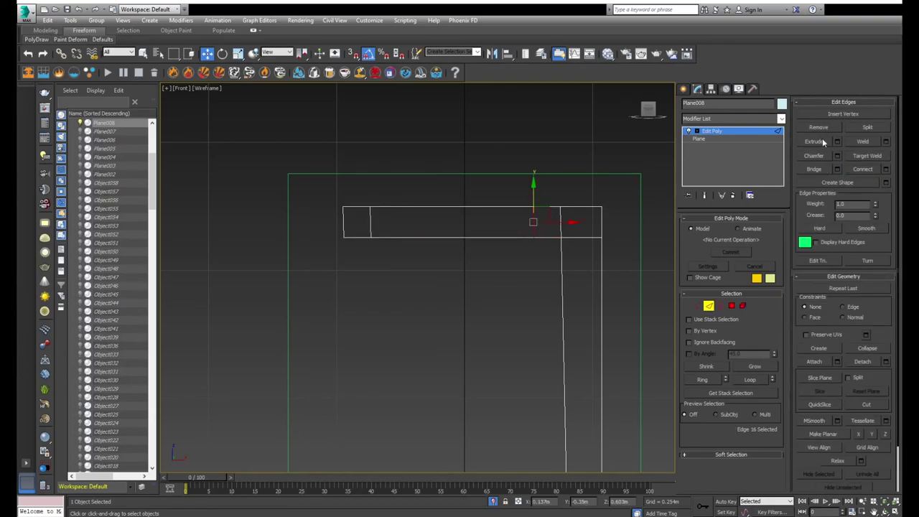
click(717, 131)
key(1)
click(371, 206)
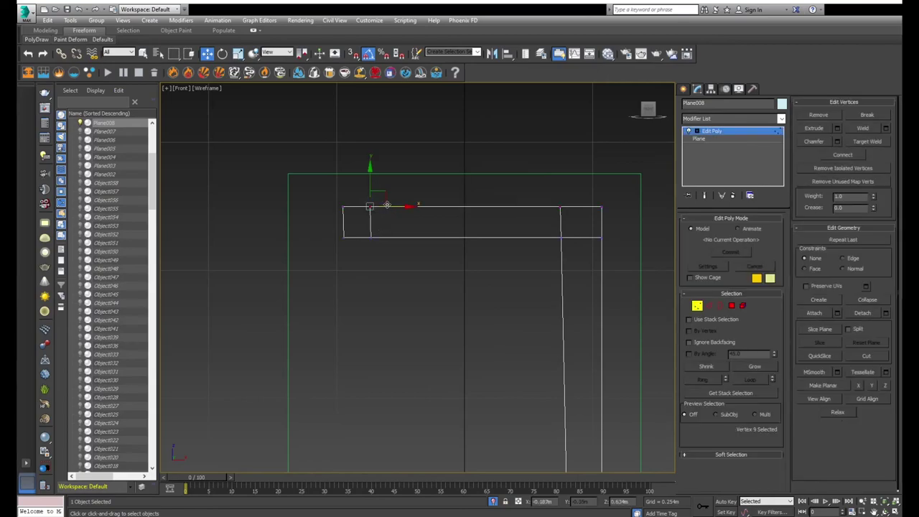
drag(372, 206, 398, 206)
- Extrude a new leg downward from the arm's left end
key(1)
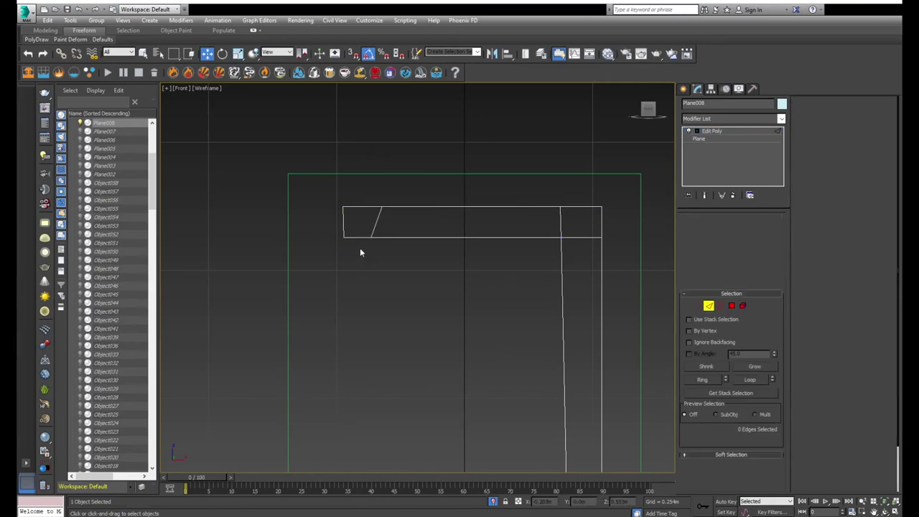
key(2)
scroll(357, 229, down, 3)
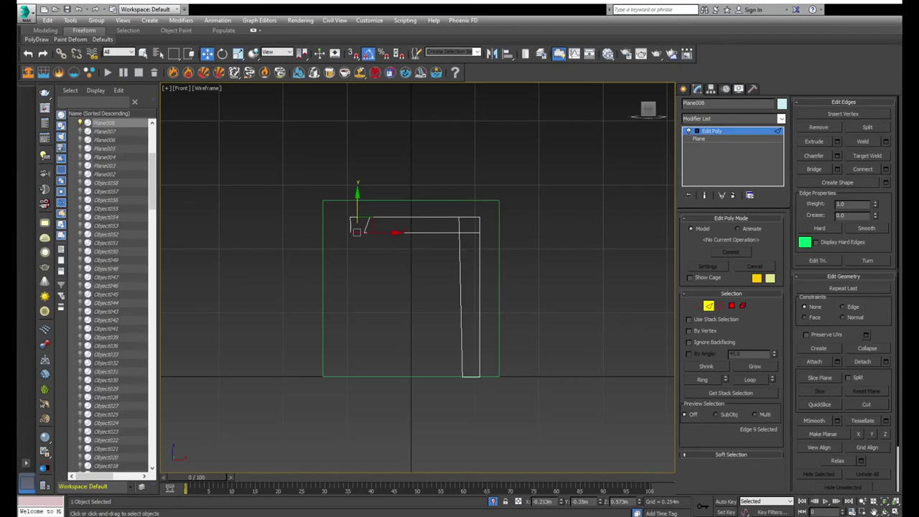
middle_drag(357, 231, 420, 178)
shift+drag(421, 178, 397, 318)
scroll(397, 319, up, 5)
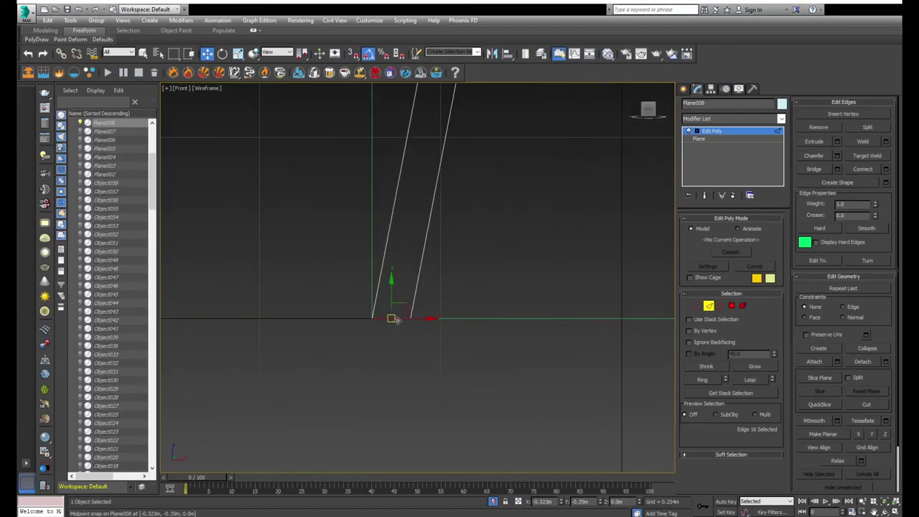
scroll(397, 319, down, 3)
scroll(398, 308, down, 2)
scroll(380, 273, up, 3)
- Snap the corner vertices right, then lower the top-left vertices to level the rail
key(1)
click(408, 260)
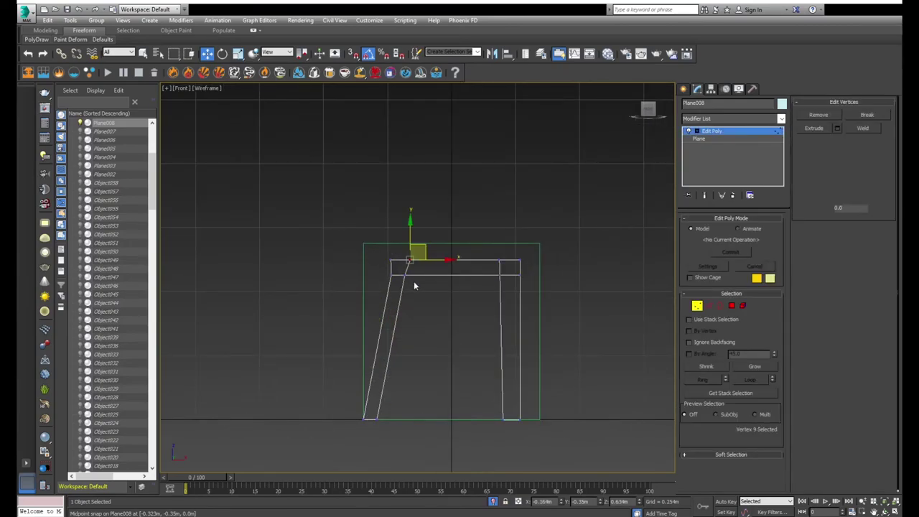
scroll(414, 281, up, 5)
key(s)
drag(355, 225, 448, 226)
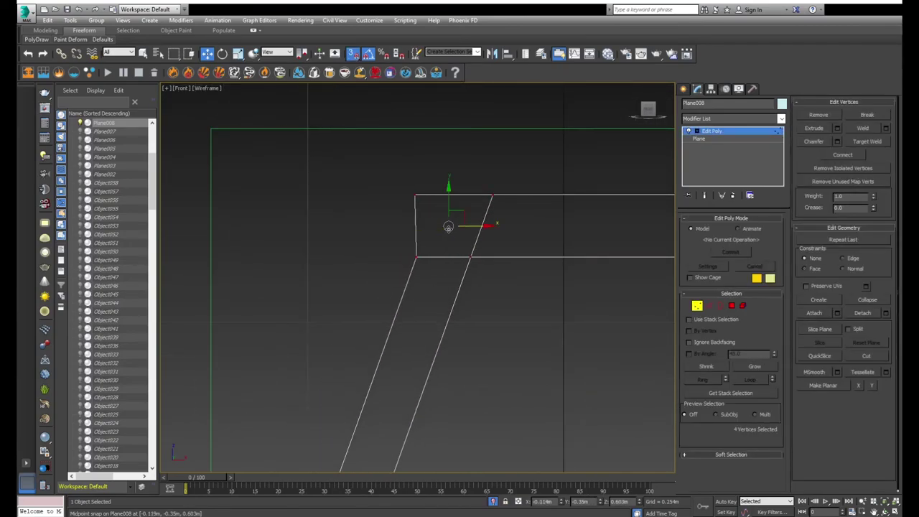
scroll(448, 226, down, 1)
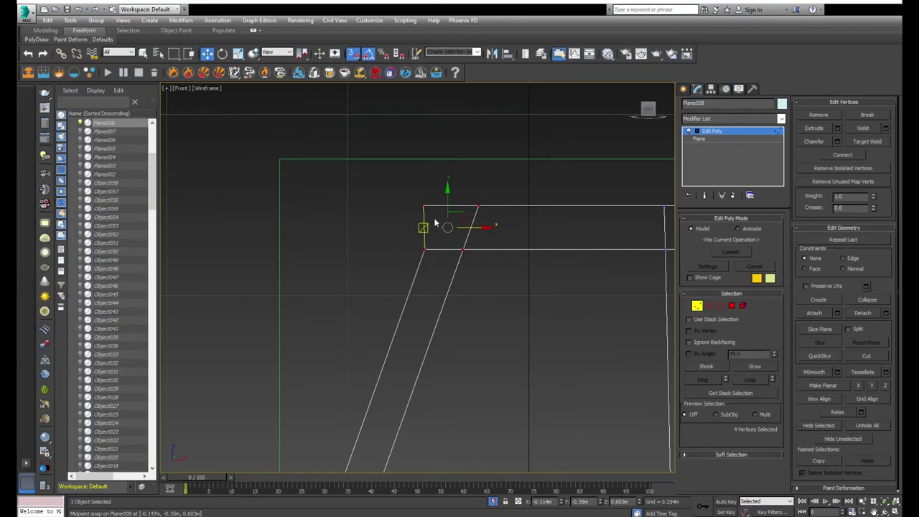
key(s)
scroll(447, 209, down, 2)
scroll(445, 203, down, 2)
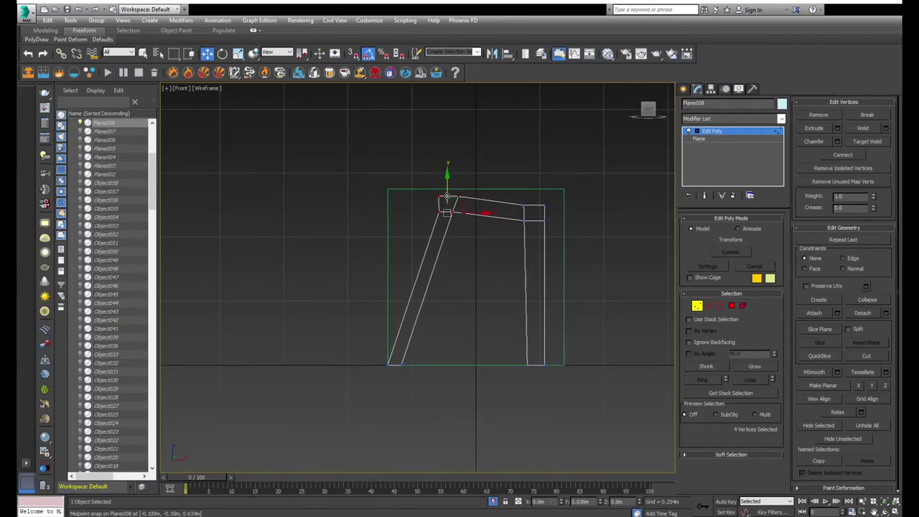
drag(446, 203, 447, 206)
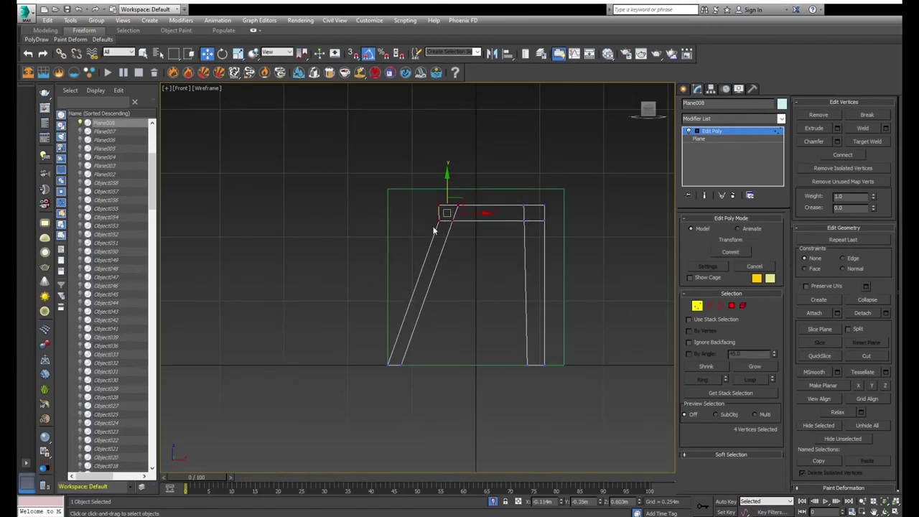
scroll(447, 206, up, 2)
key(2)
alt+middle_drag(444, 202, 460, 221)
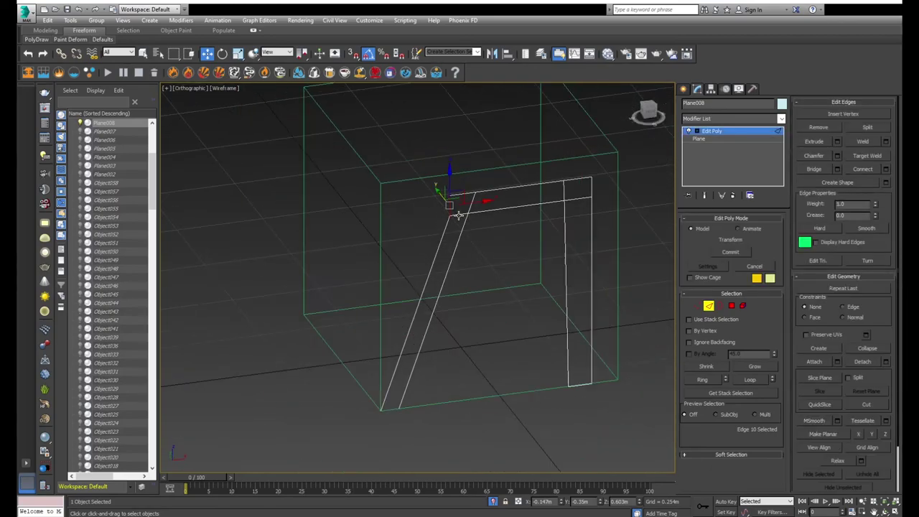
- Make a snapped cut from the bottom vertex across the frame in the Top view
key(t)
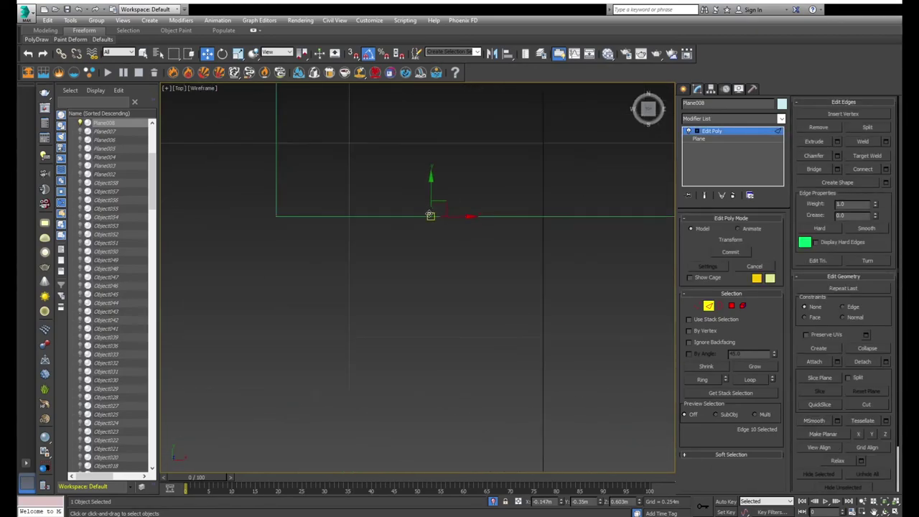
click(449, 279)
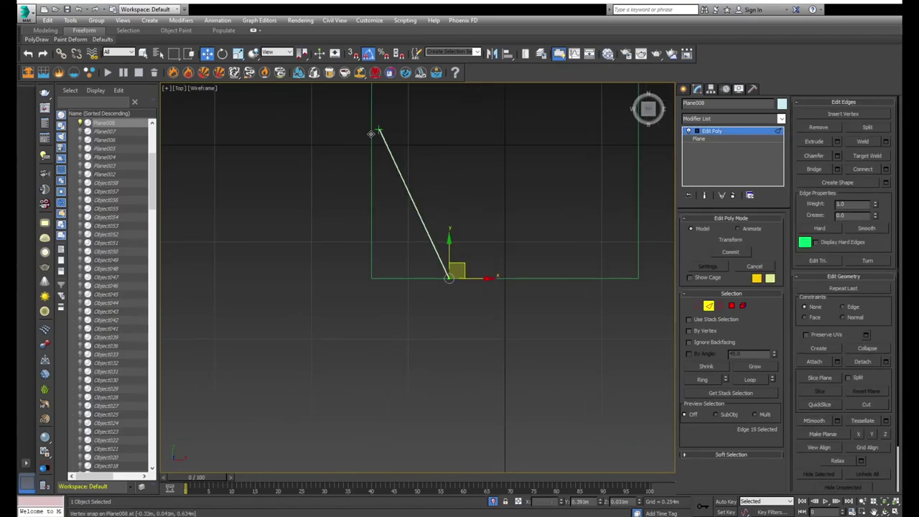
key(s)
click(371, 143)
mouse_move(371, 143)
alt+middle_down()
mouse_move(402, 170)
mouse_move(421, 144)
mouse_move(406, 240)
alt+middle_up()
key(f)
scroll(381, 205, down, 3)
scroll(381, 210, down, 3)
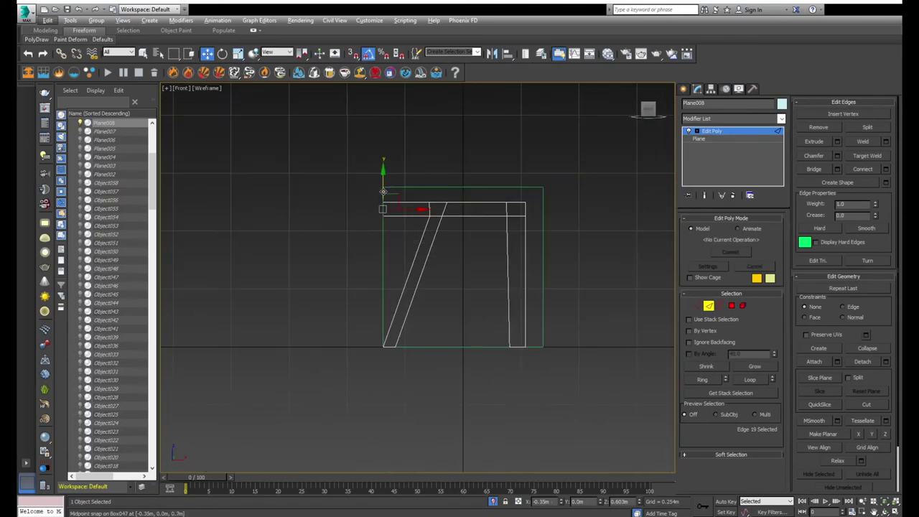
drag(384, 208, 382, 192)
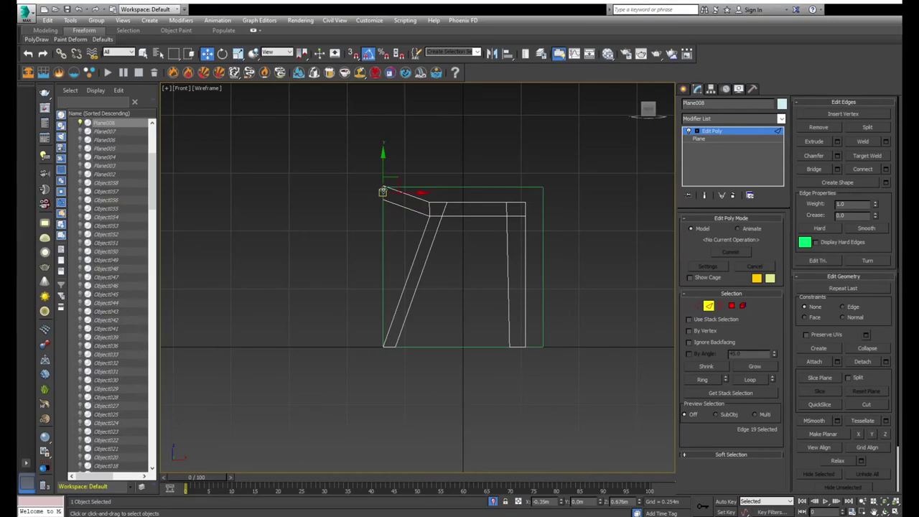
drag(382, 192, 383, 209)
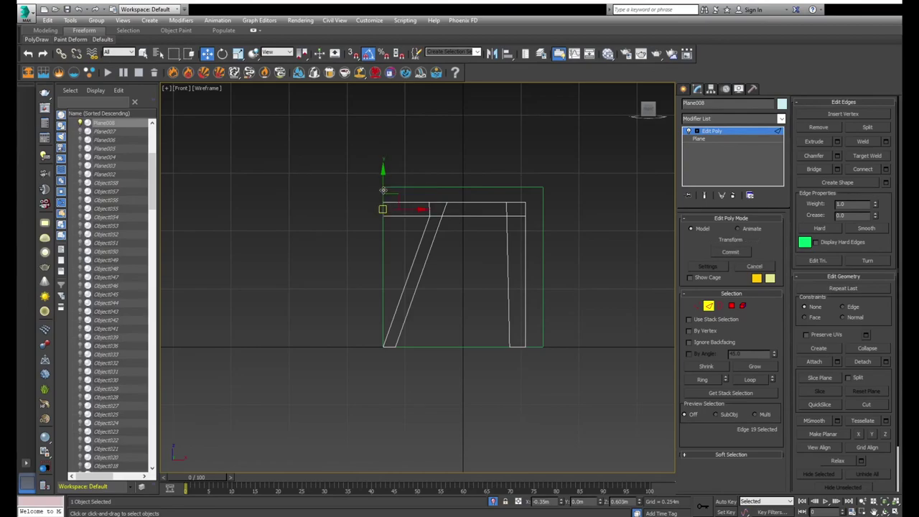
- Move the right leg's bottom-right vertex outward along X so the leg splays
click(508, 272)
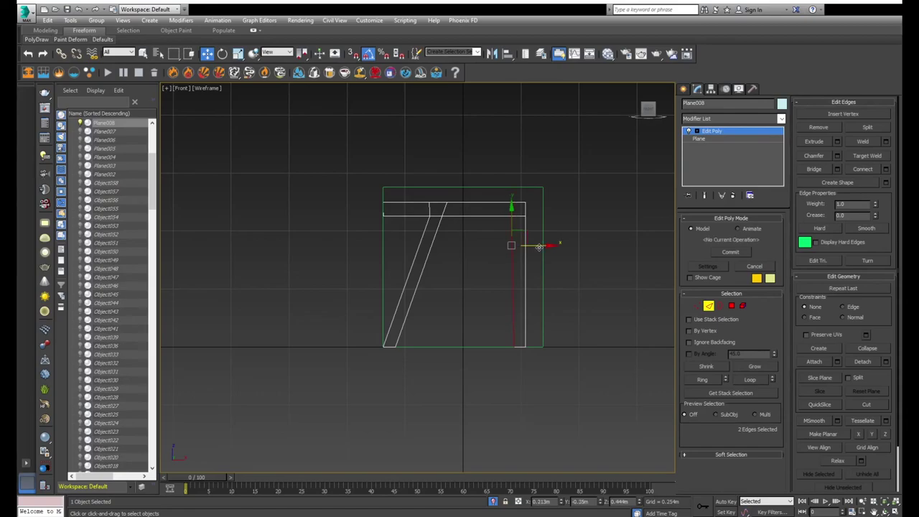
scroll(502, 290, up, 4)
key(1)
click(525, 402)
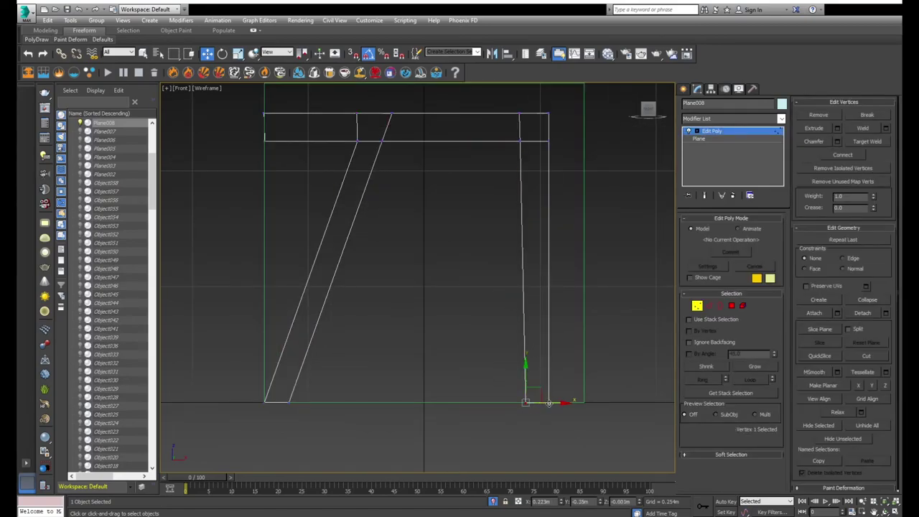
drag(553, 402, 560, 402)
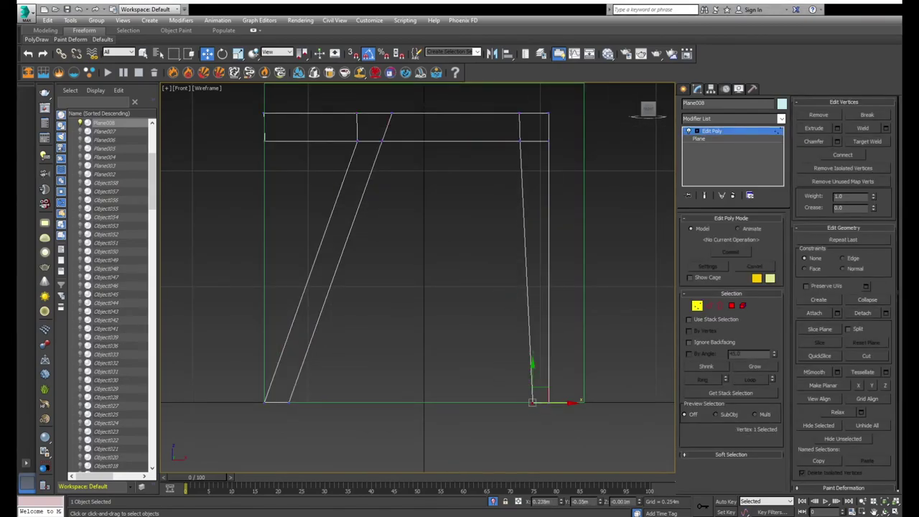
middle_drag(532, 402, 563, 350)
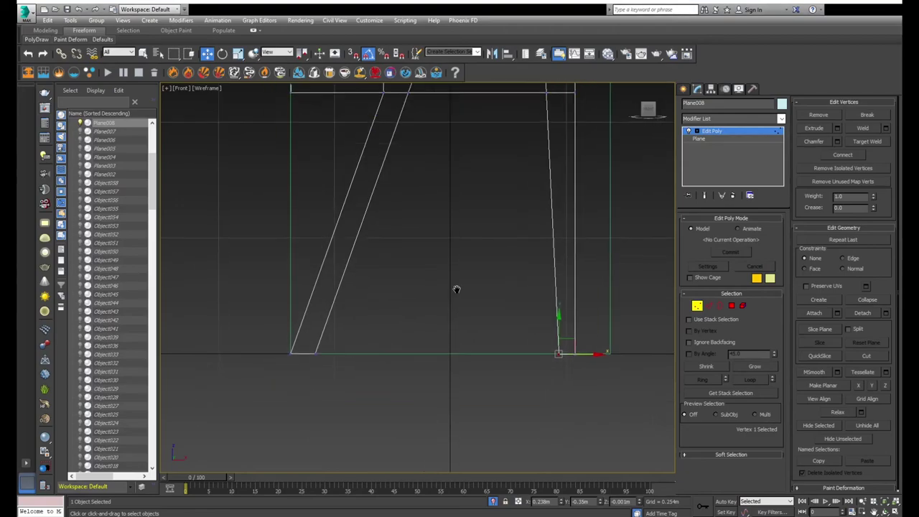
click(322, 351)
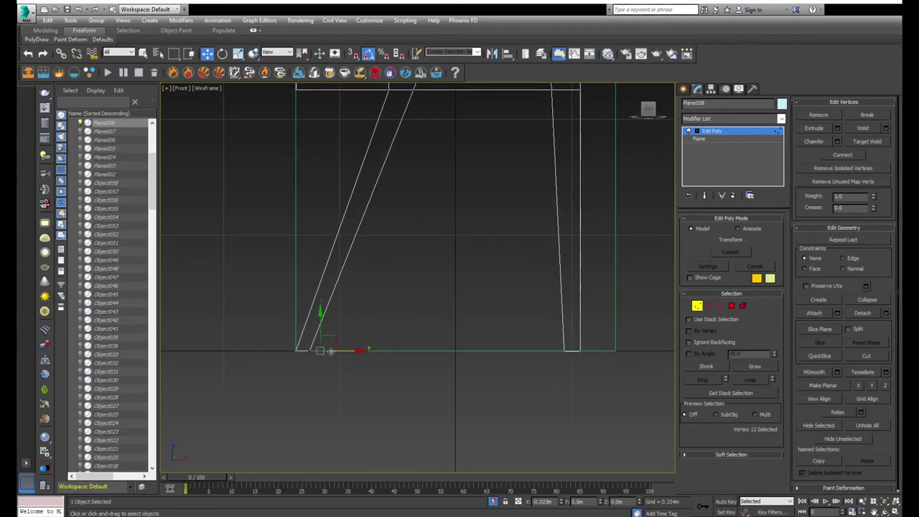
scroll(327, 308, down, 4)
scroll(358, 301, up, 4)
scroll(363, 316, up, 2)
- Raise the top rail's two left vertices with snapping so the rail slopes upward
drag(350, 310, 371, 353)
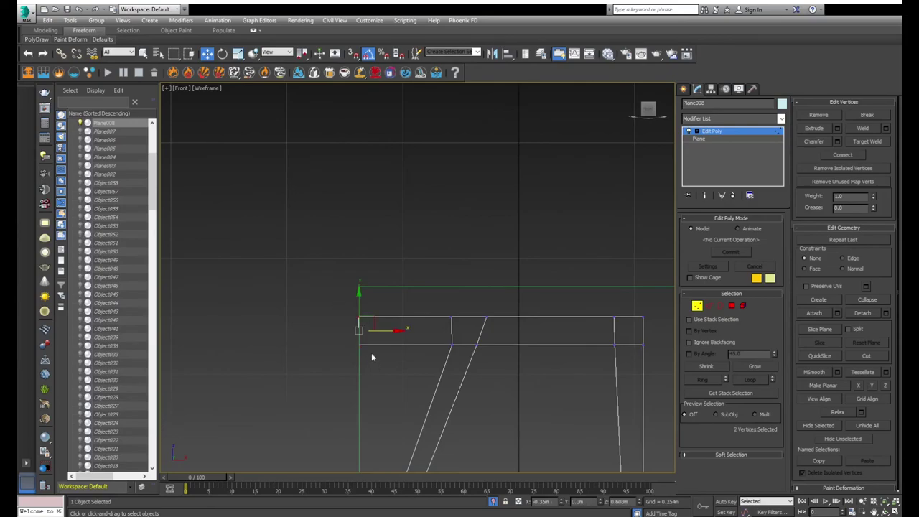
key(t)
key(f)
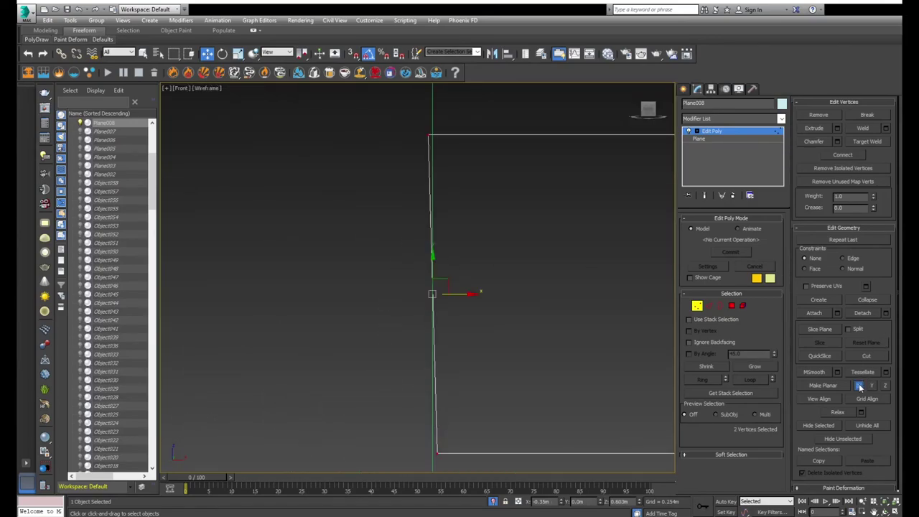
scroll(473, 254, down, 5)
drag(473, 250, 464, 195)
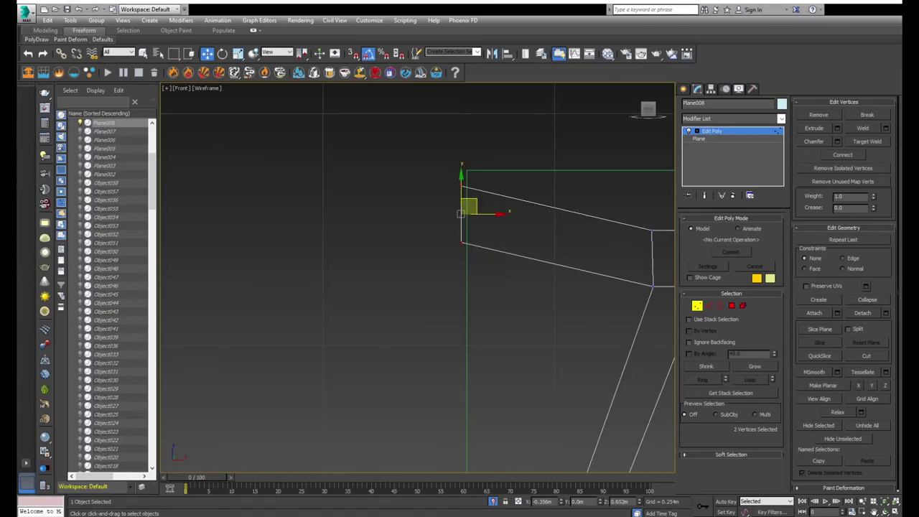
scroll(374, 236, down, 3)
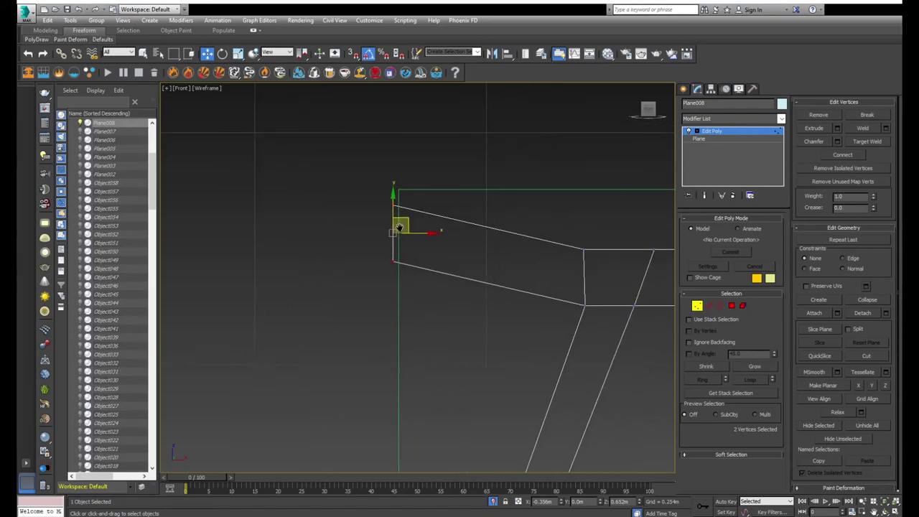
key(ctrl+z)
drag(374, 235, 369, 207)
scroll(367, 229, up, 3)
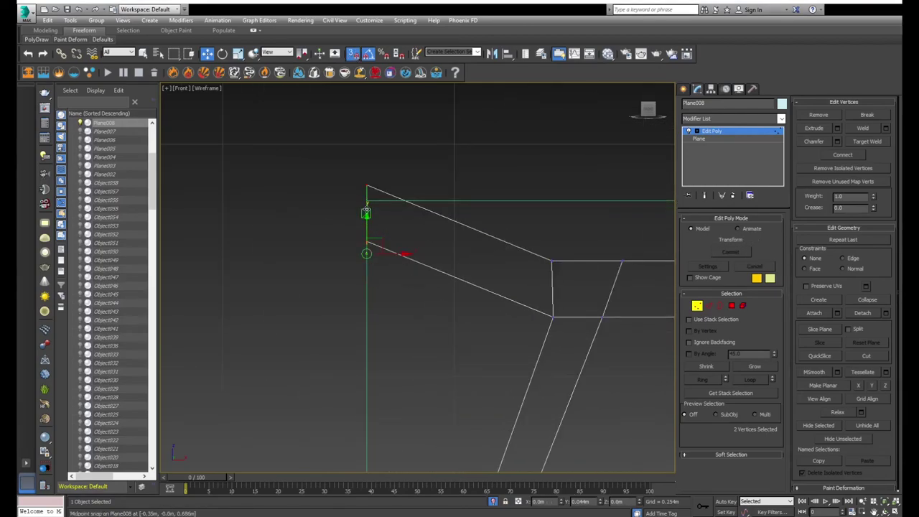
key(s)
scroll(369, 207, up, 3)
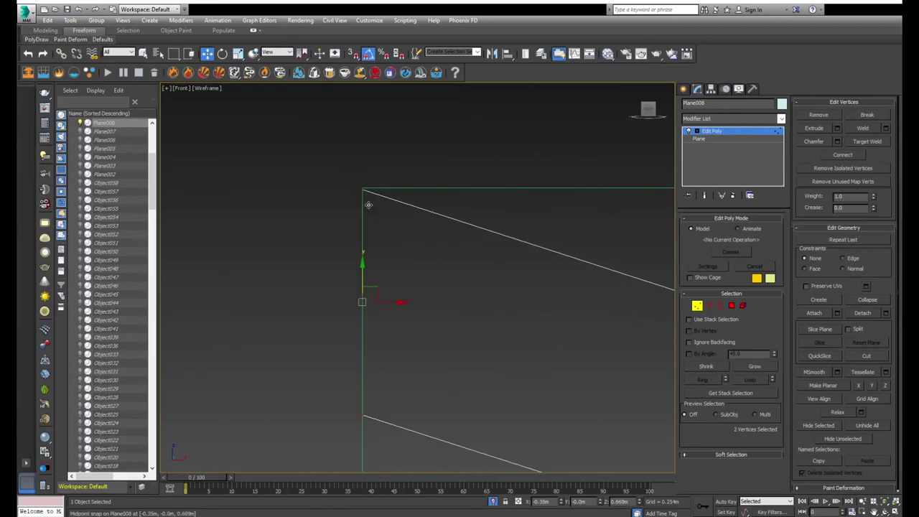
key(s)
scroll(423, 222, down, 1)
scroll(392, 255, down, 3)
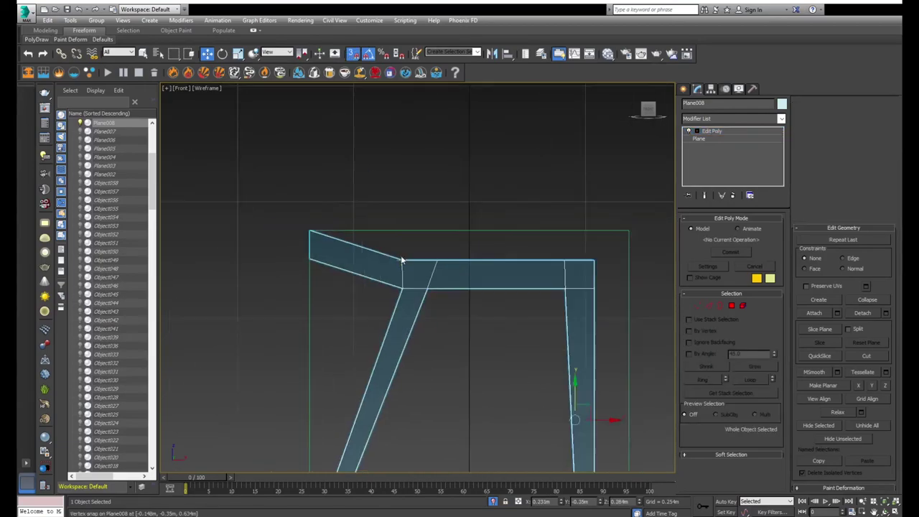
scroll(417, 289, up, 2)
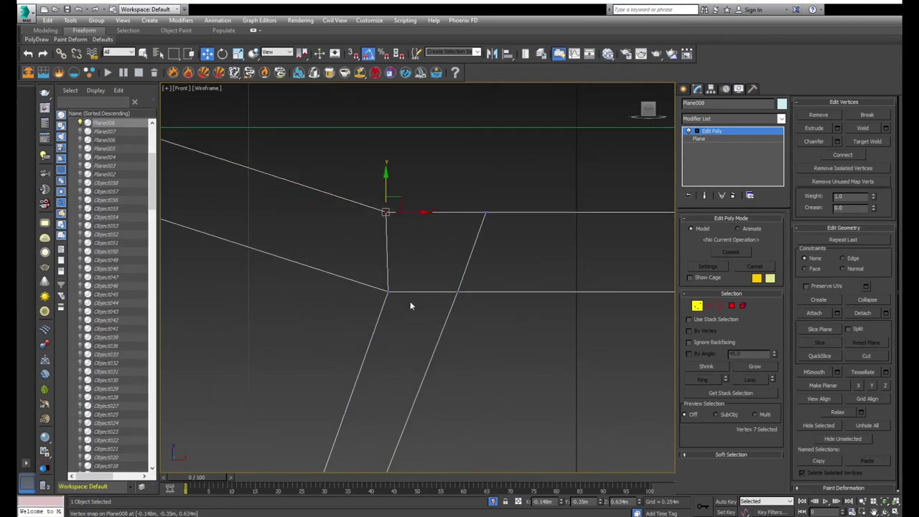
- Nudge the vertex where the rail meets the leg slightly upward
drag(405, 188, 356, 250)
scroll(356, 250, down, 3)
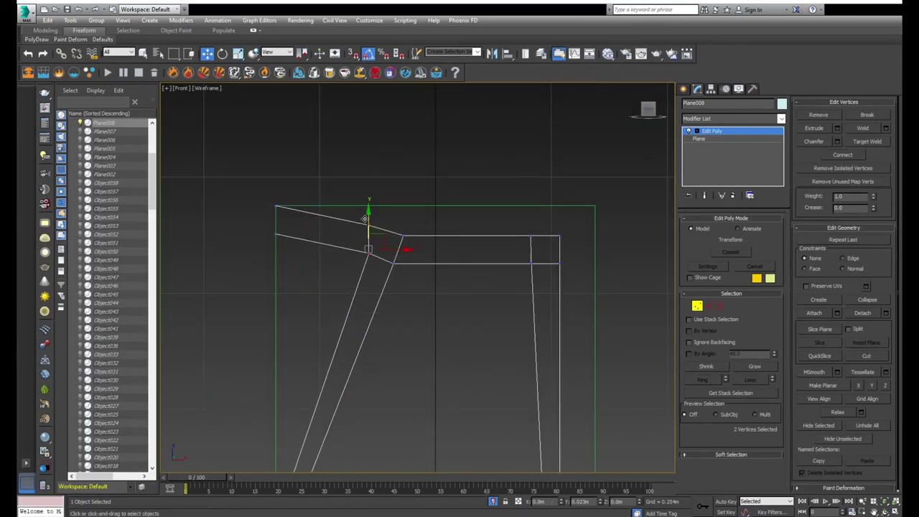
click(369, 235)
scroll(374, 233, up, 3)
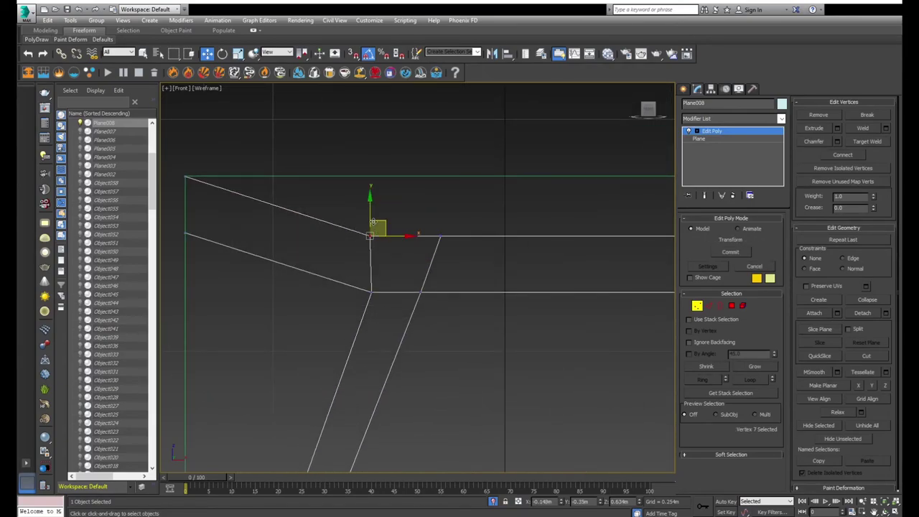
drag(367, 225, 367, 215)
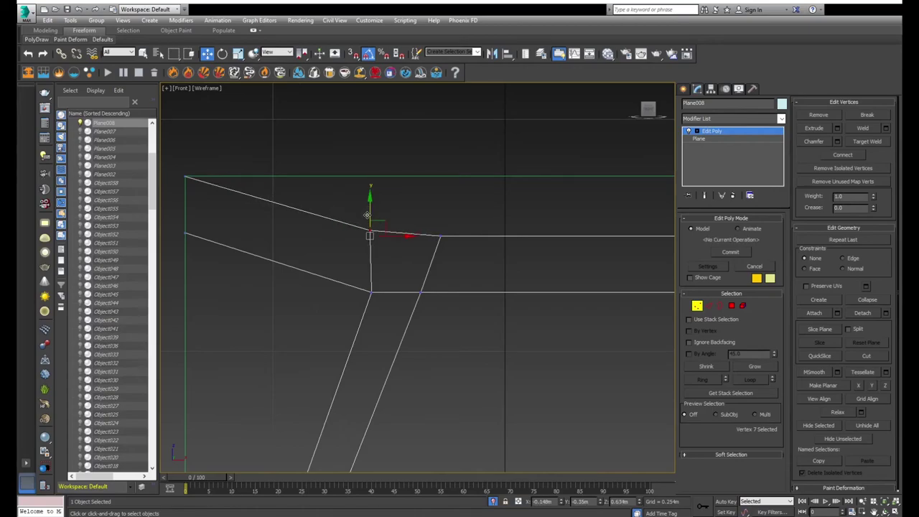
scroll(369, 213, down, 3)
mouse_move(369, 211)
alt+middle_down()
mouse_move(308, 229)
mouse_move(330, 247)
alt+middle_up()
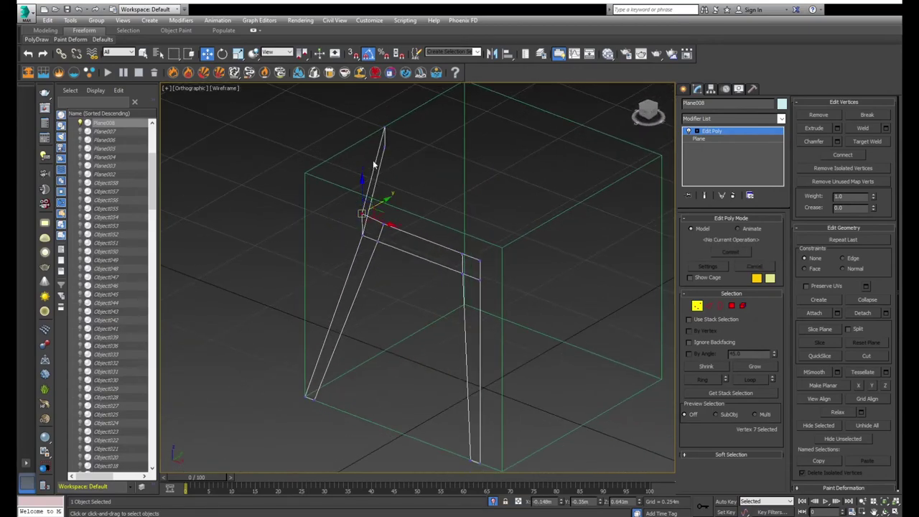
alt+middle_drag(372, 163, 342, 175)
- Connect the two long edges of the sloped rail with a new middle edge
key(2)
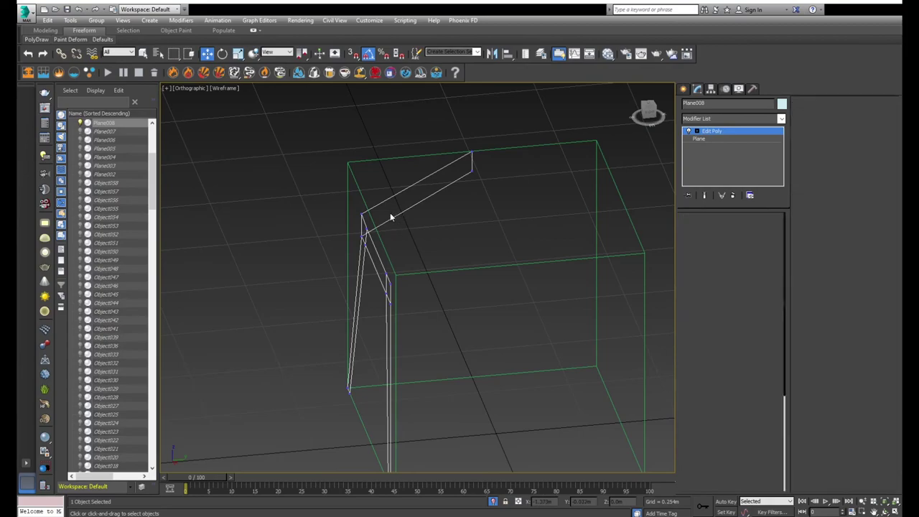
click(412, 172)
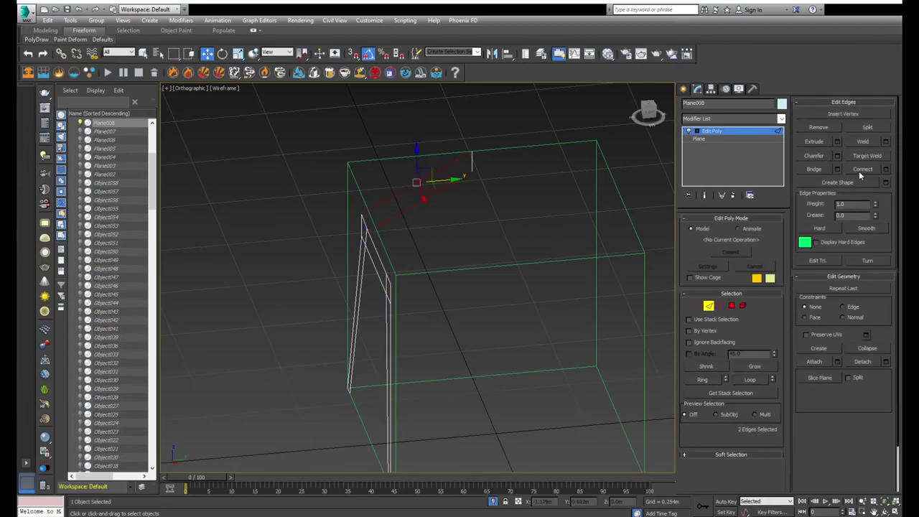
key(t)
scroll(461, 263, down, 4)
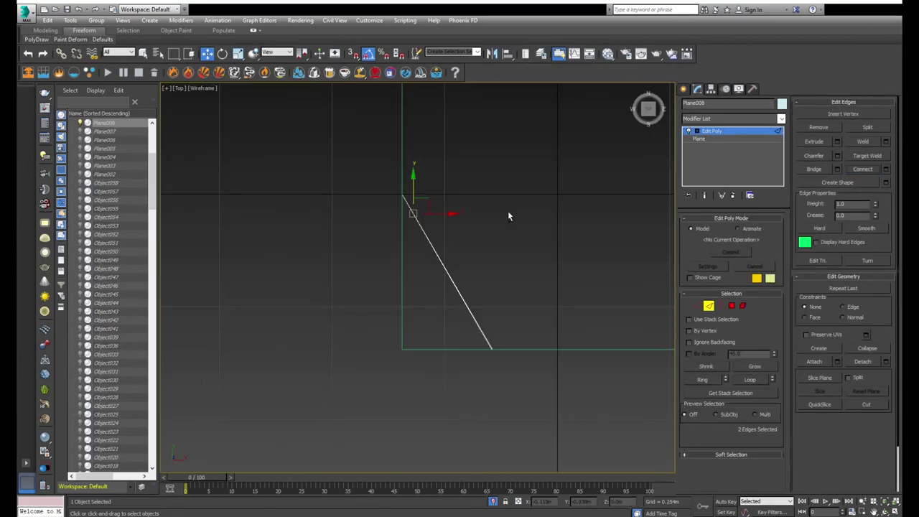
key(shift+z)
scroll(521, 237, up, 3)
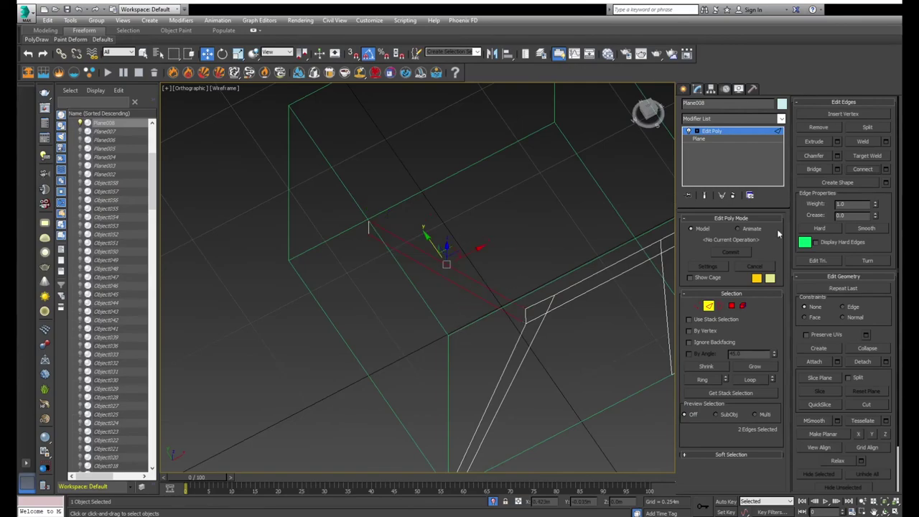
key(ctrl+shift+e)
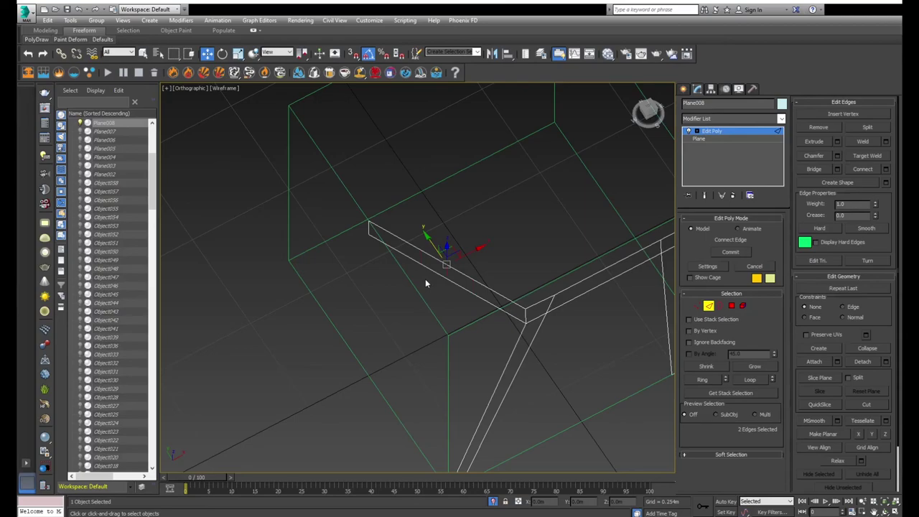
- Drag the new middle vertex down-left to bend the rail, then flatten the edges with Make Planar X
key(t)
scroll(423, 301, up, 4)
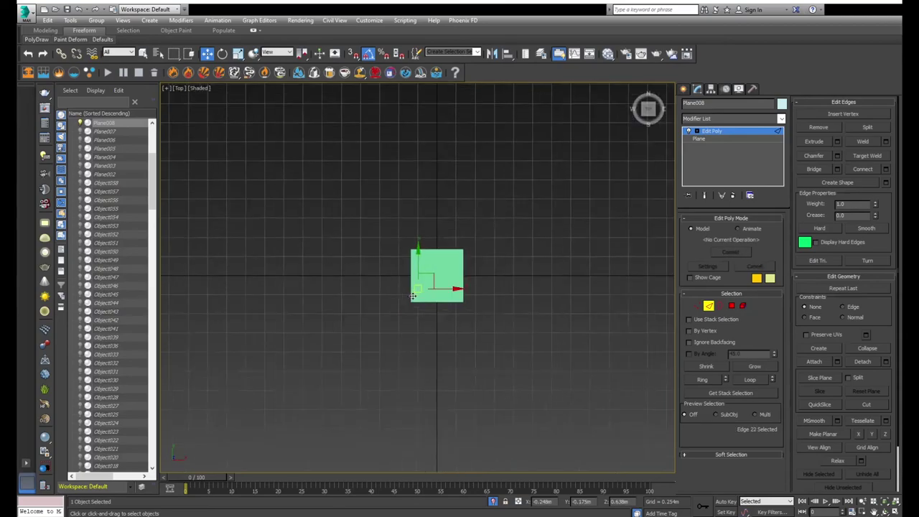
drag(445, 252, 411, 298)
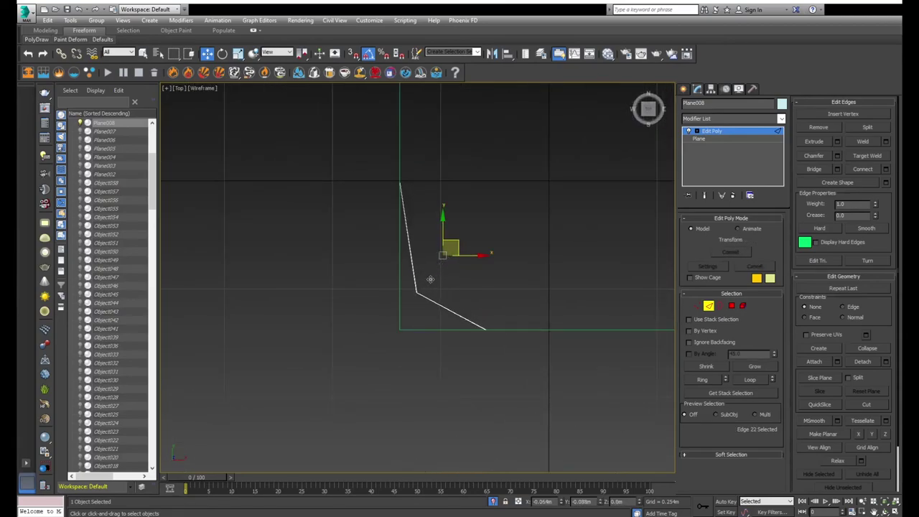
scroll(394, 309, up, 2)
scroll(394, 309, up, 3)
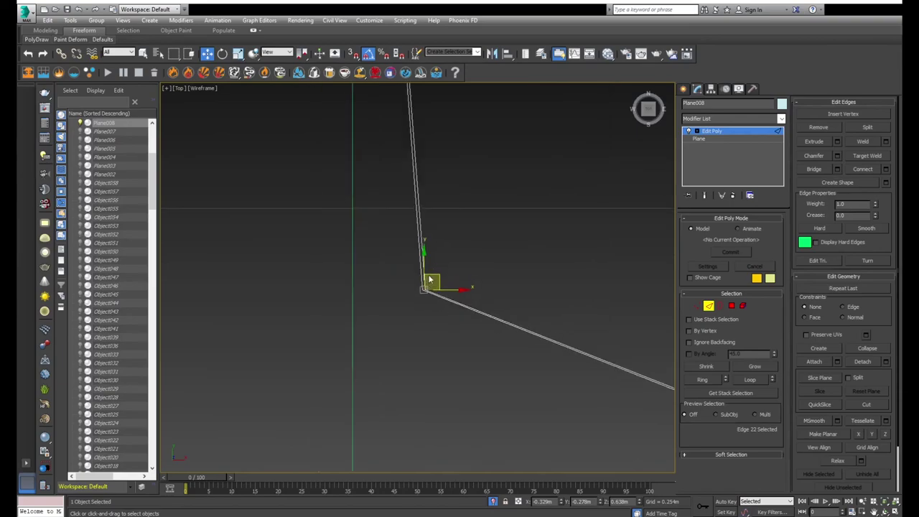
click(859, 435)
- Flatten the two corner vertices of the doubled edge to a common X position
scroll(464, 322, down, 3)
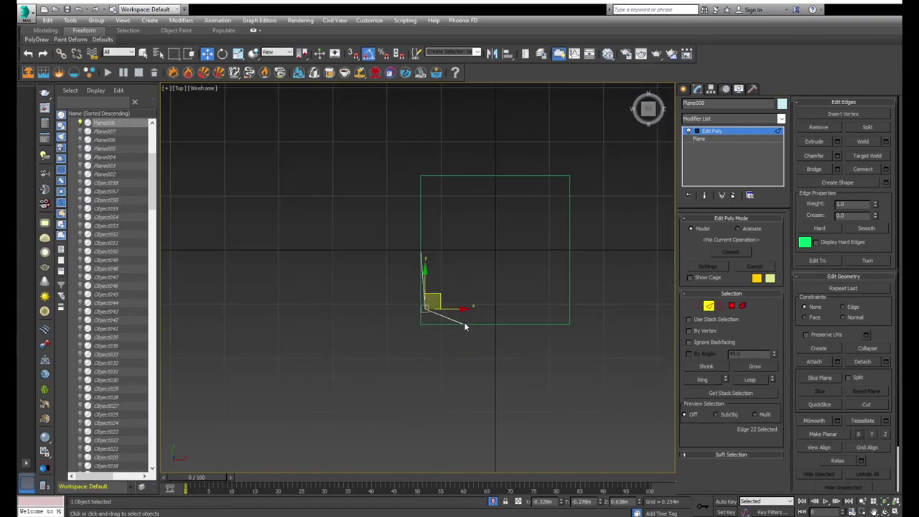
scroll(464, 322, up, 4)
key(1)
key(F3)
key(F3)
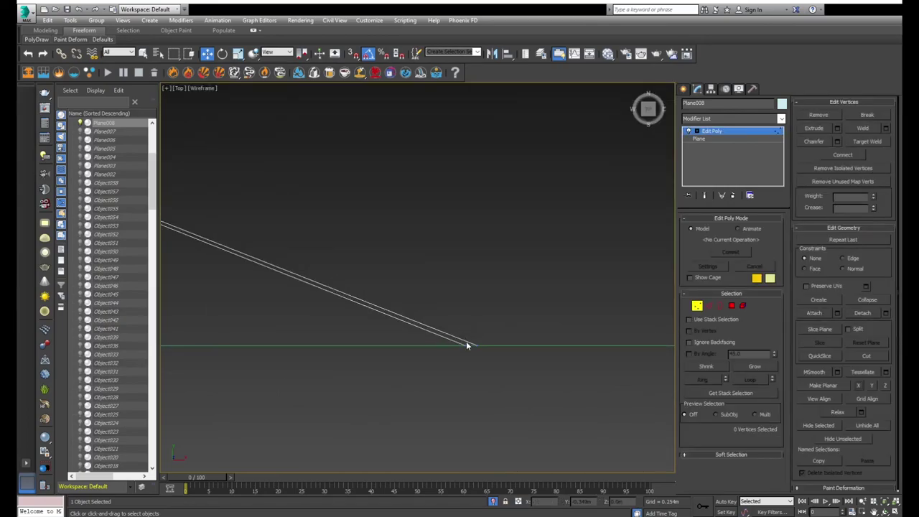
drag(444, 322, 542, 380)
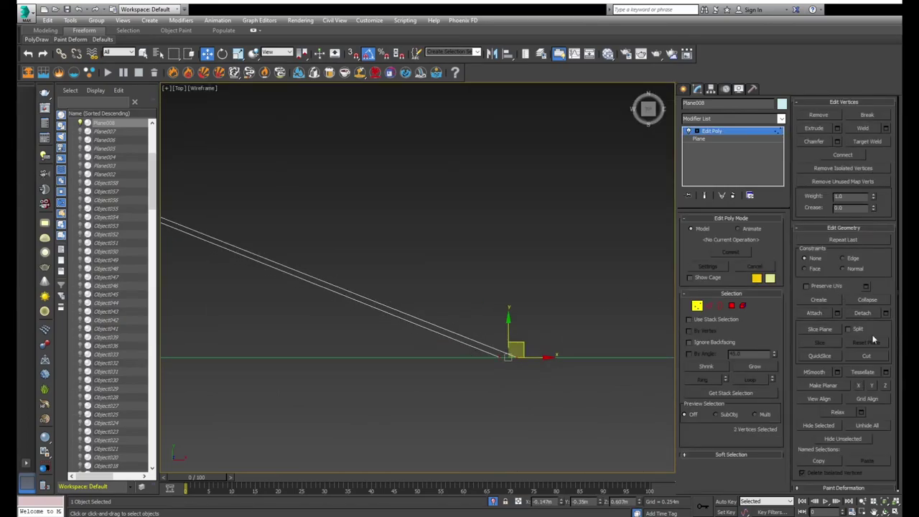
click(857, 390)
- Zoom and pan the front and top views onto the side frame's corner vertex
key(f)
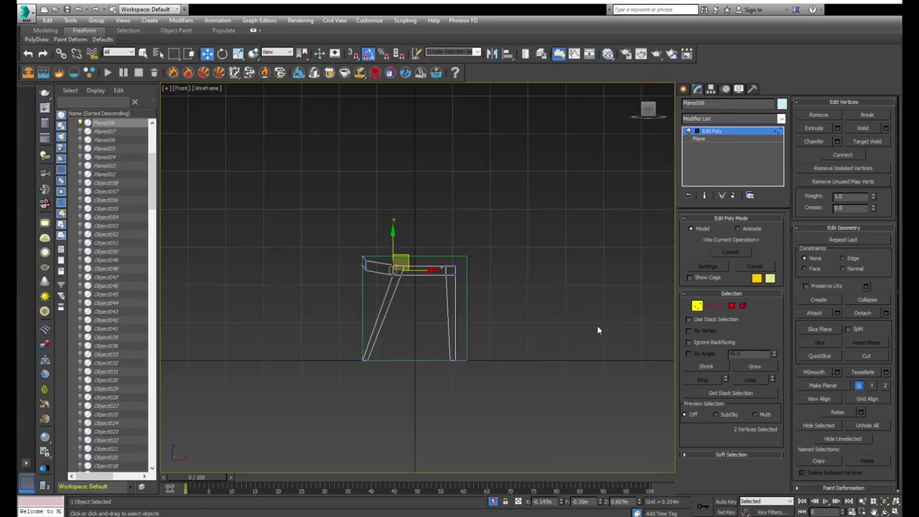
scroll(596, 316, up, 3)
scroll(594, 289, down, 2)
middle_drag(594, 289, 512, 263)
scroll(445, 254, up, 2)
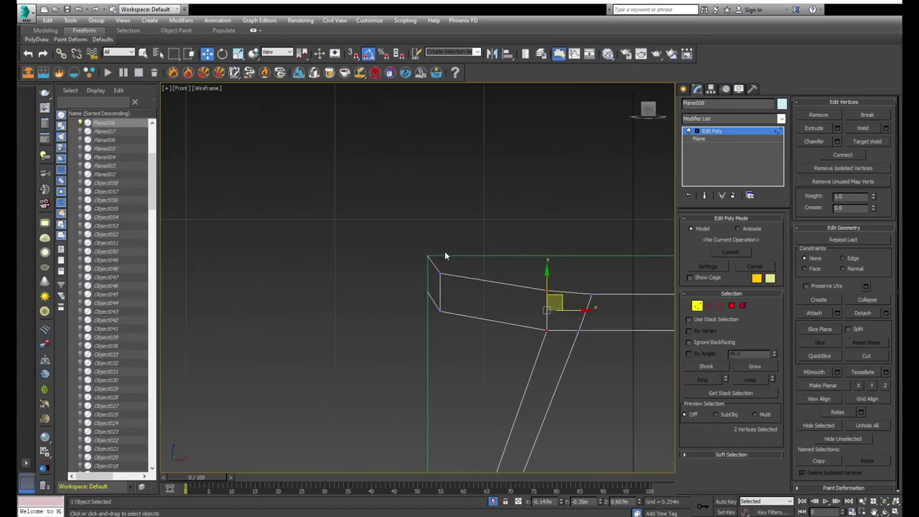
key(t)
scroll(394, 244, up, 3)
scroll(402, 198, up, 5)
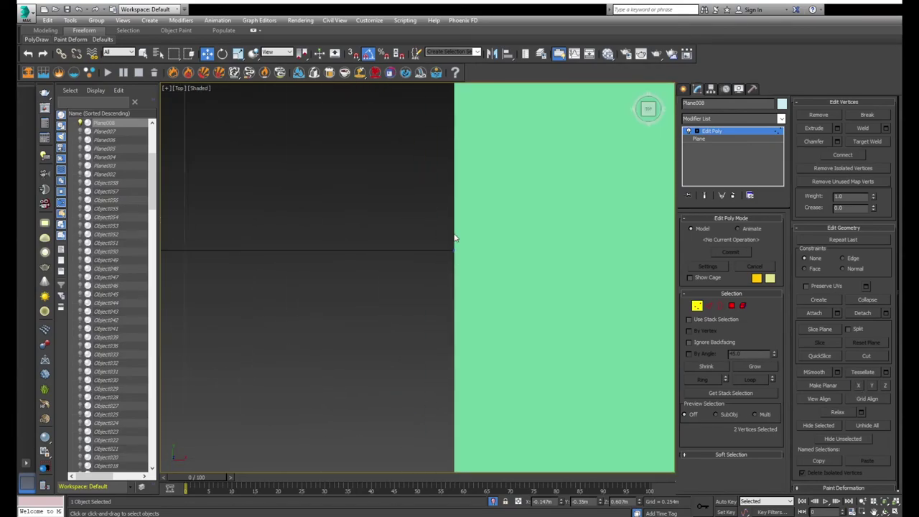
mouse_move(445, 256)
middle_down()
mouse_move(497, 324)
mouse_move(498, 303)
mouse_move(414, 228)
mouse_move(459, 240)
middle_up()
scroll(372, 209, down, 3)
scroll(372, 209, down, 3)
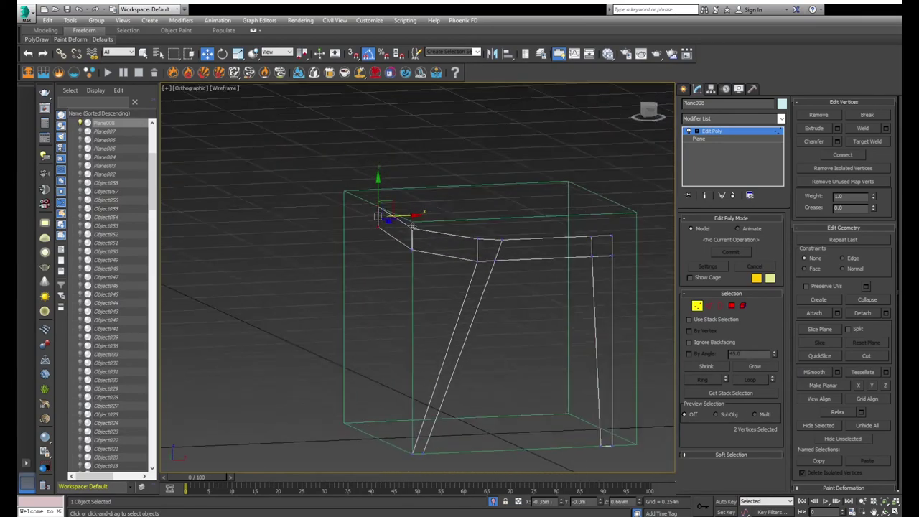
key(1)
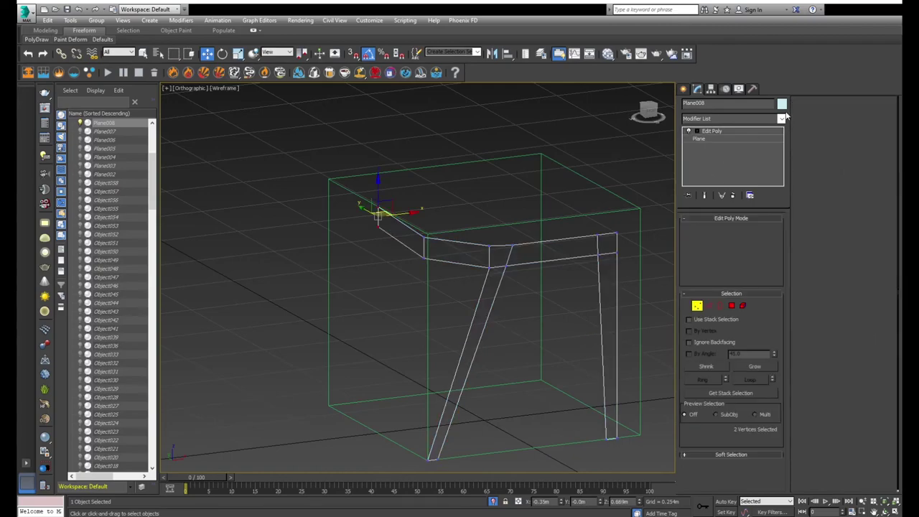
text(Symmetry)
- Apply the Symmetry mirror and rotate its mirror plane 90 degrees to create the second frame
key(Return)
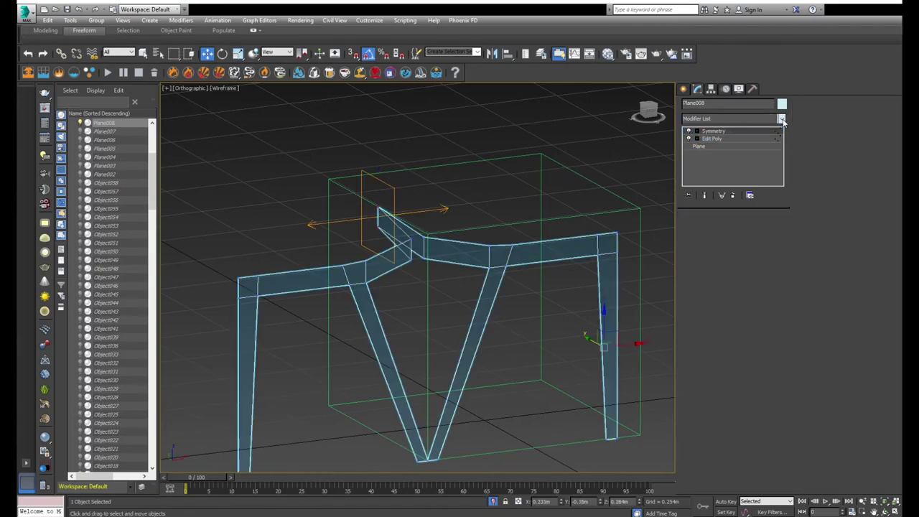
alt+middle_drag(616, 265, 600, 309)
key(e)
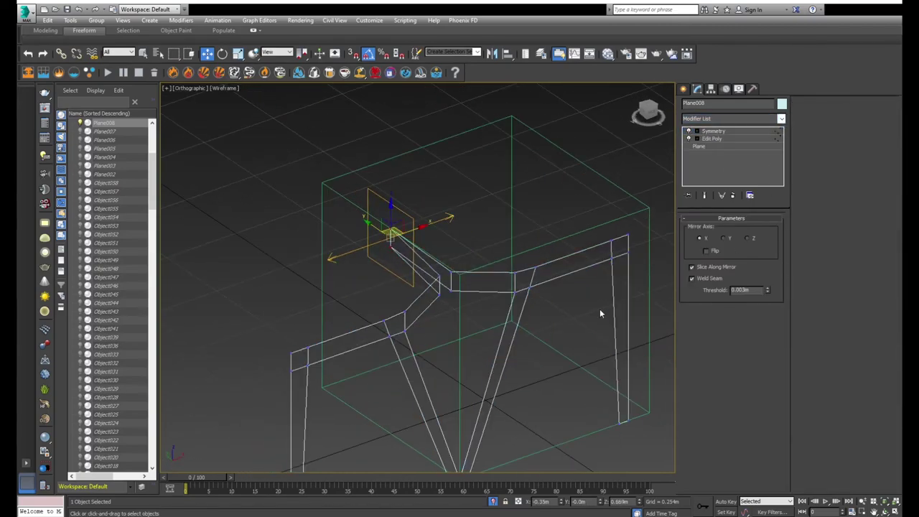
drag(393, 248, 347, 252)
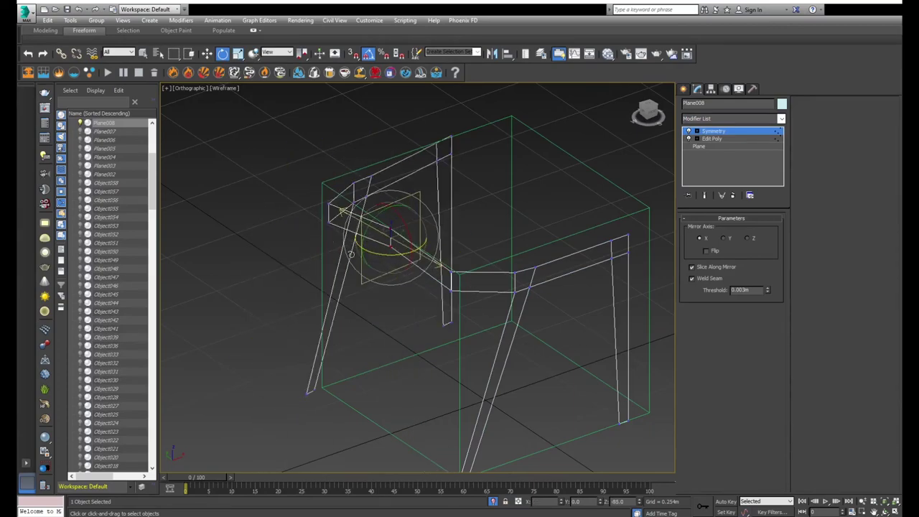
alt+middle_drag(348, 253, 436, 235)
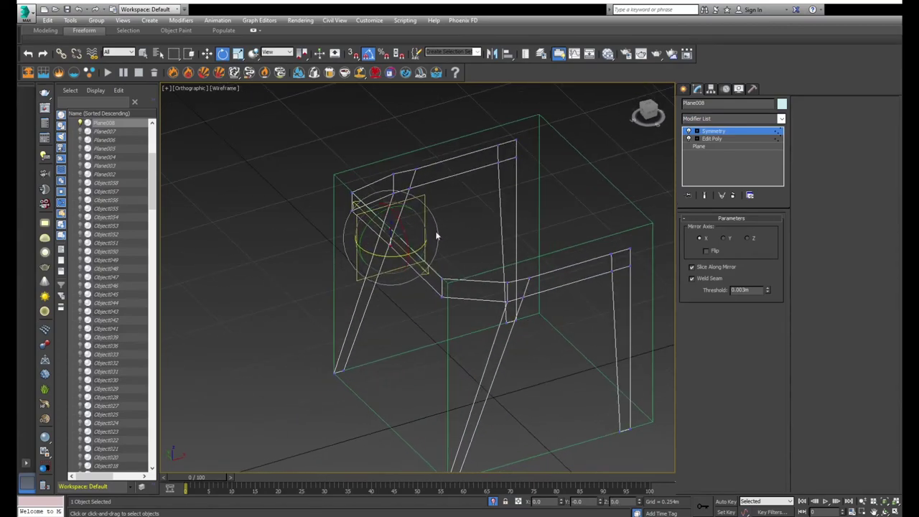
click(721, 154)
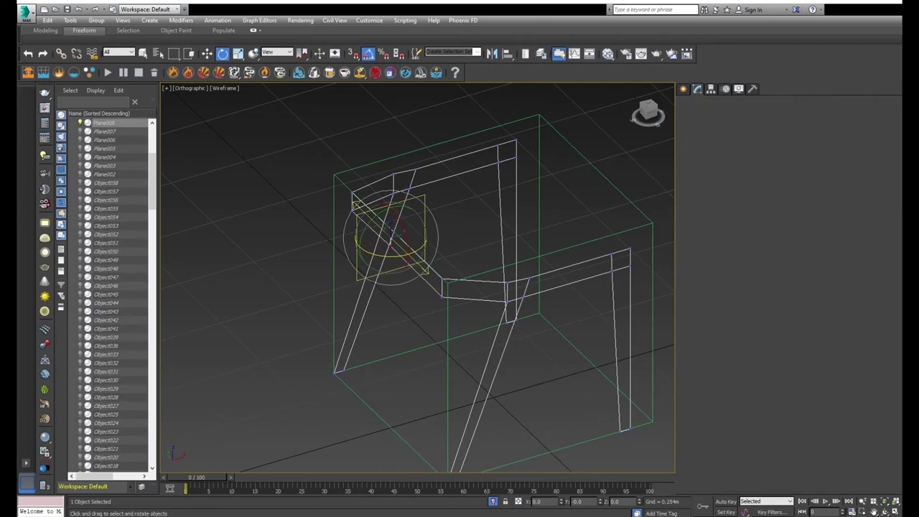
- Add a Shell modifier giving the frame a 0.025 m outer thickness
key(f)
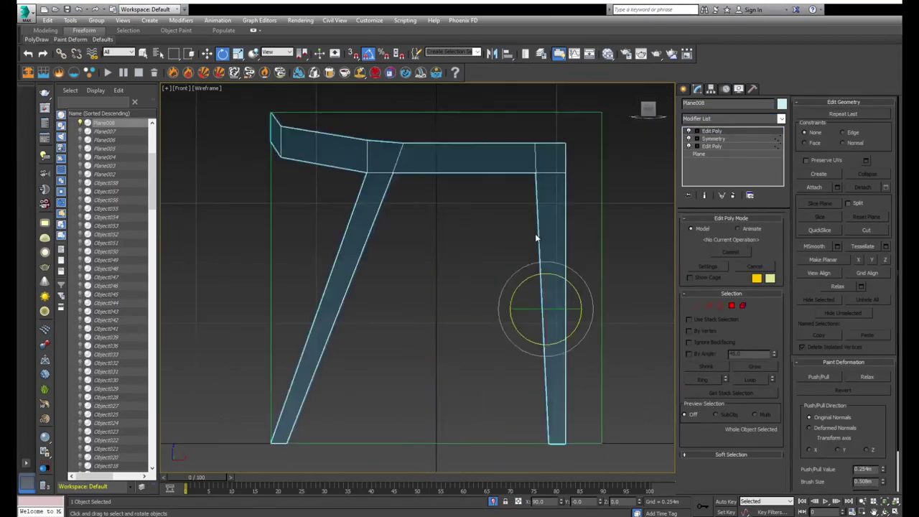
scroll(536, 238, down, 5)
key(w)
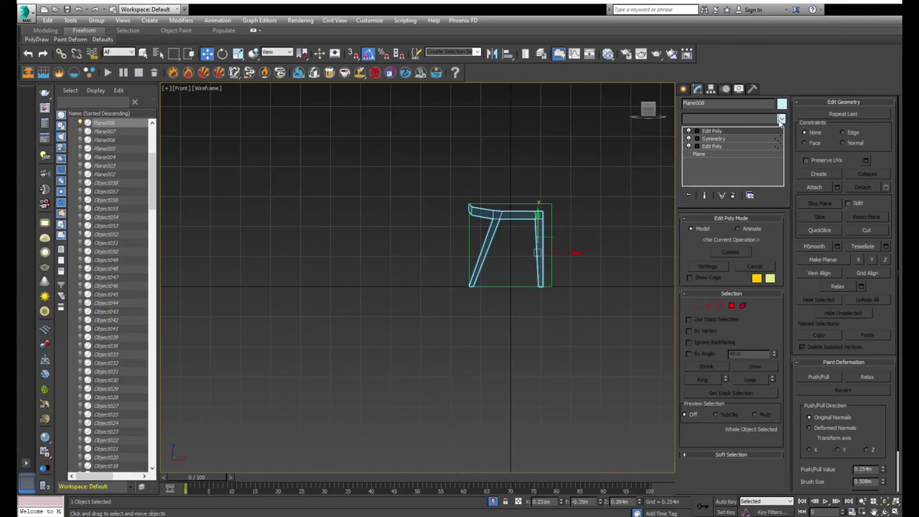
text(shell)
key(Return)
mouse_move(646, 180)
alt+middle_down()
mouse_move(630, 199)
mouse_move(567, 226)
alt+middle_up()
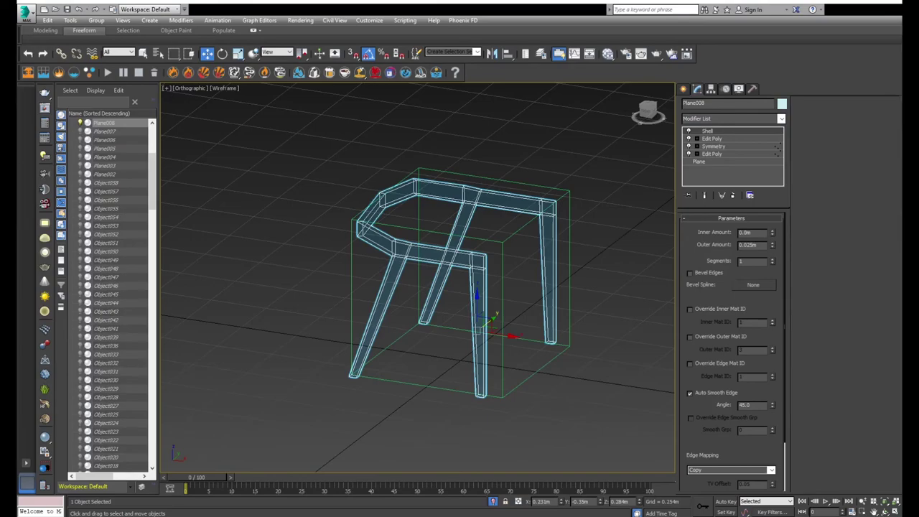
- Create a 0.7 m reference box around the chair in the front view
key(f)
key(z)
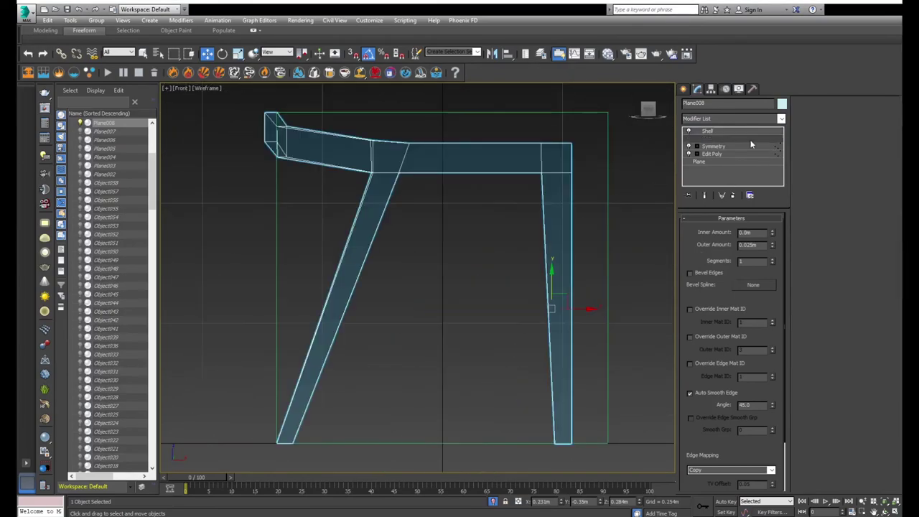
scroll(577, 204, down, 3)
drag(361, 134, 596, 368)
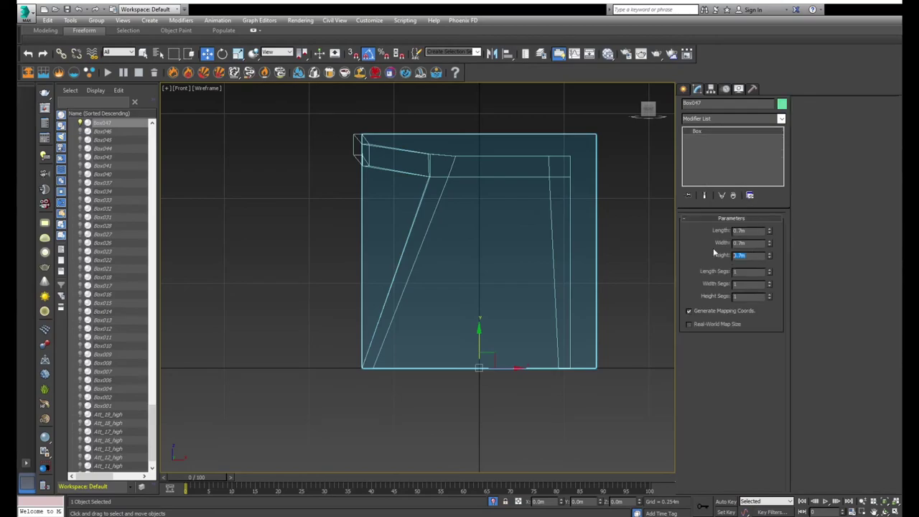
text(1)
key(Return)
scroll(547, 192, down, 3)
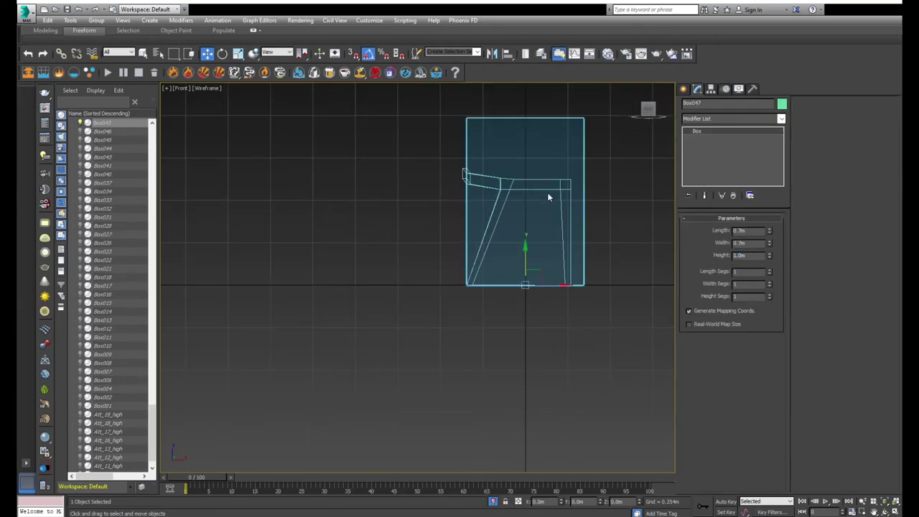
scroll(548, 196, down, 2)
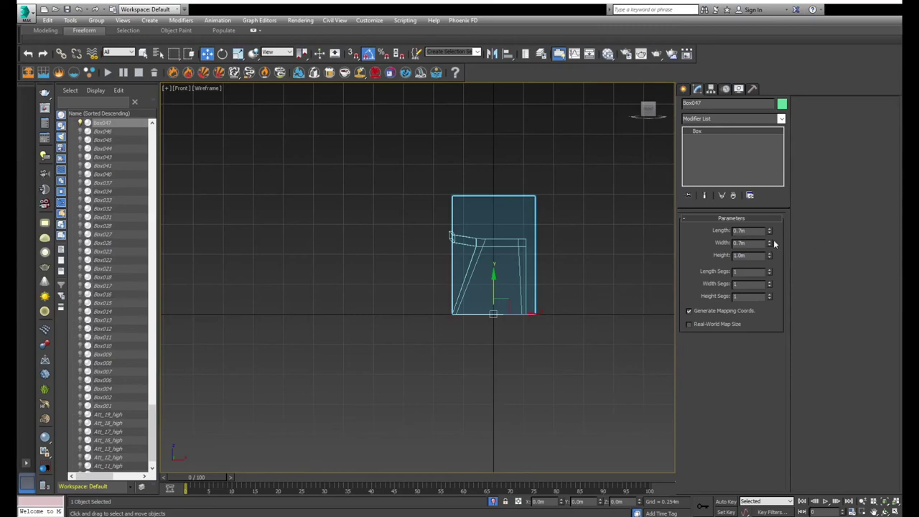
key(ctrl+z)
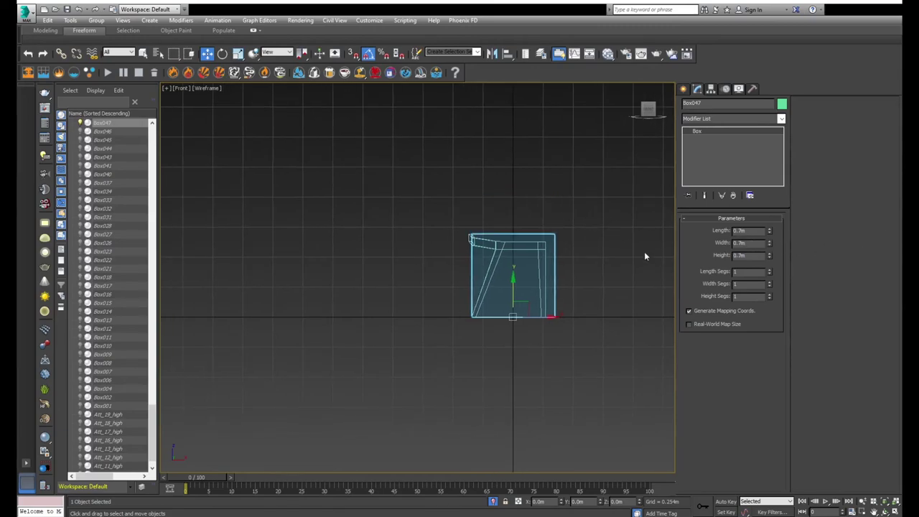
scroll(644, 255, up, 4)
scroll(453, 262, up, 2)
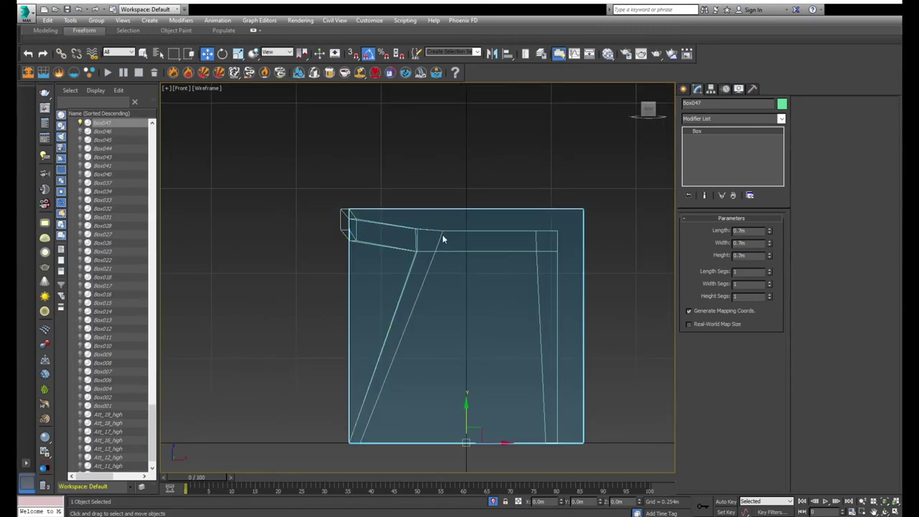
click(464, 242)
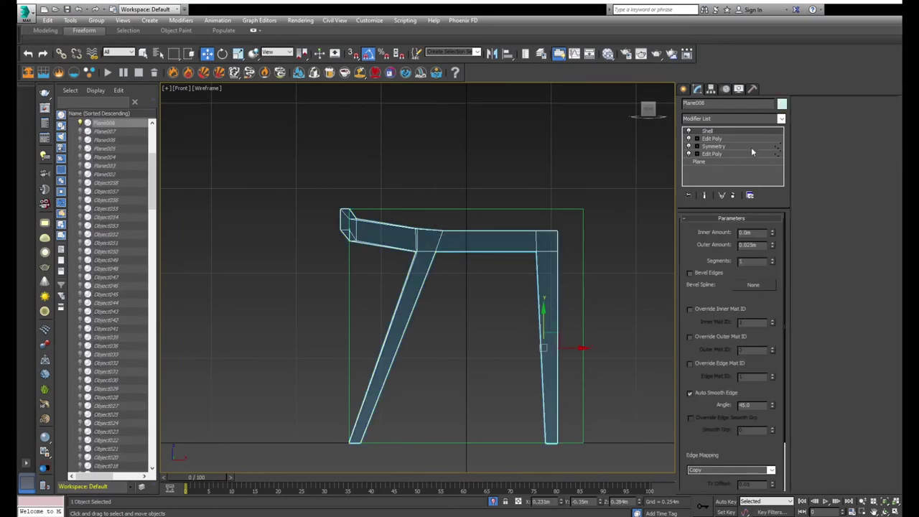
- Add an Edit Poly layer and a TurboSmooth with Iterations set to 3
alt+middle_drag(599, 255, 554, 284)
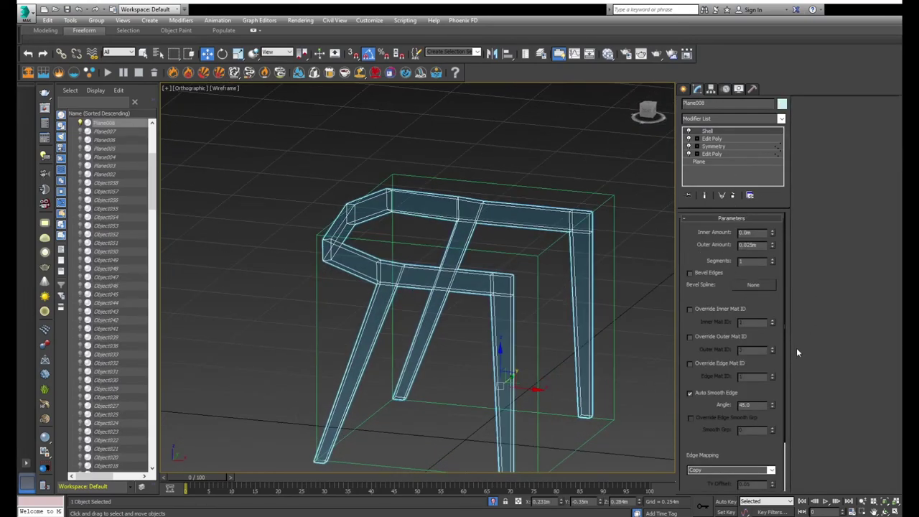
scroll(732, 416, down, 3)
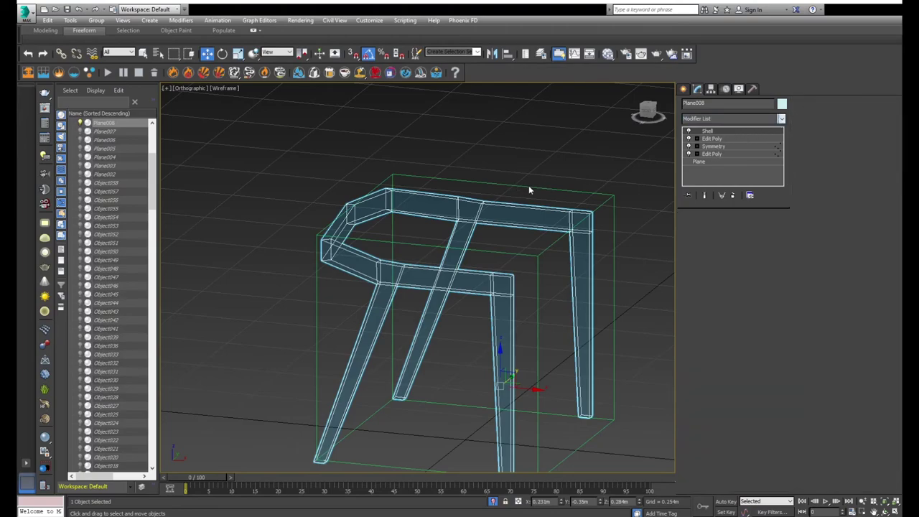
key(Return)
text(f)
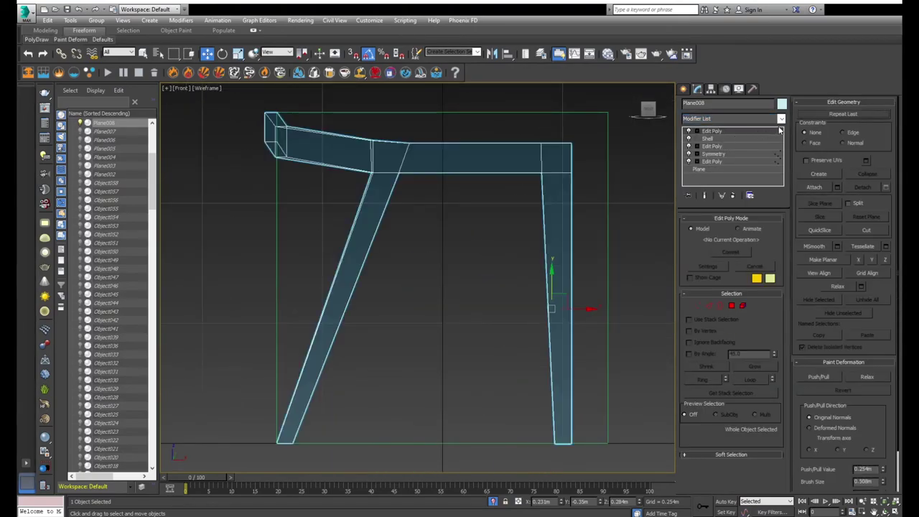
text(tu)
key(Return)
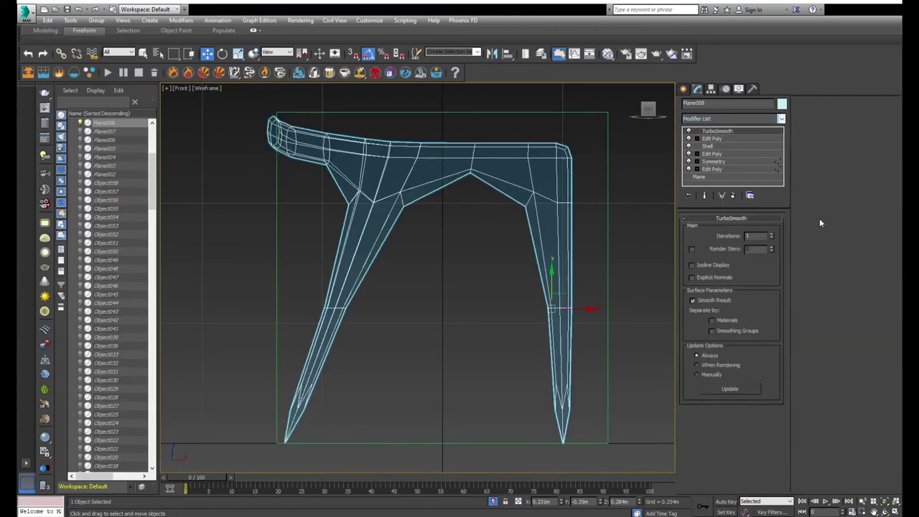
click(771, 233)
click(771, 234)
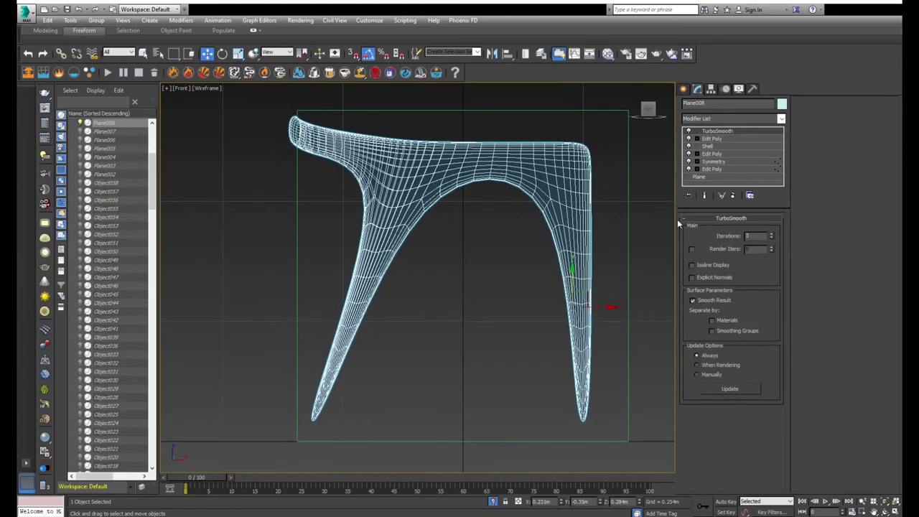
- In the lower Edit Poly, connect the edge loops along both legs with a crossing edge
click(733, 138)
key(2)
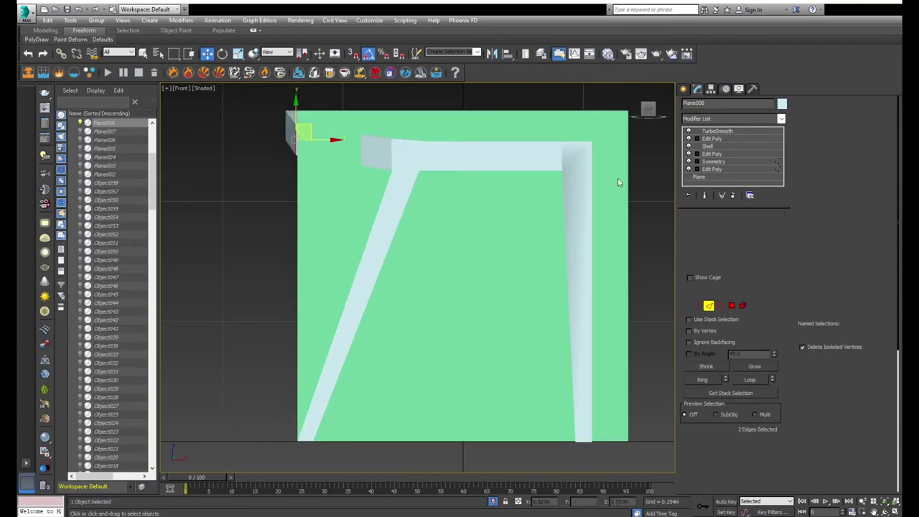
double_click(372, 237)
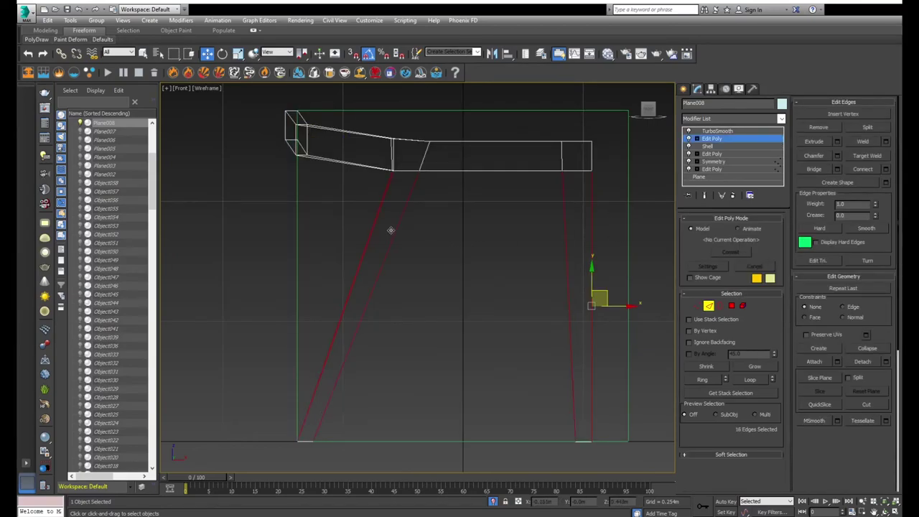
click(886, 169)
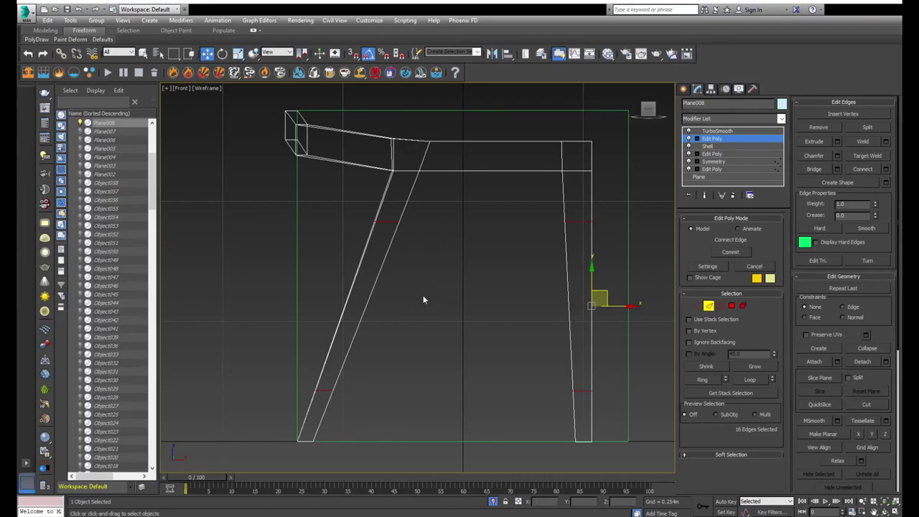
- Commit a leg edge connection, then undo it and restore the accidentally removed leg edges
key(Return)
key(shift+z)
key(ctrl+z)
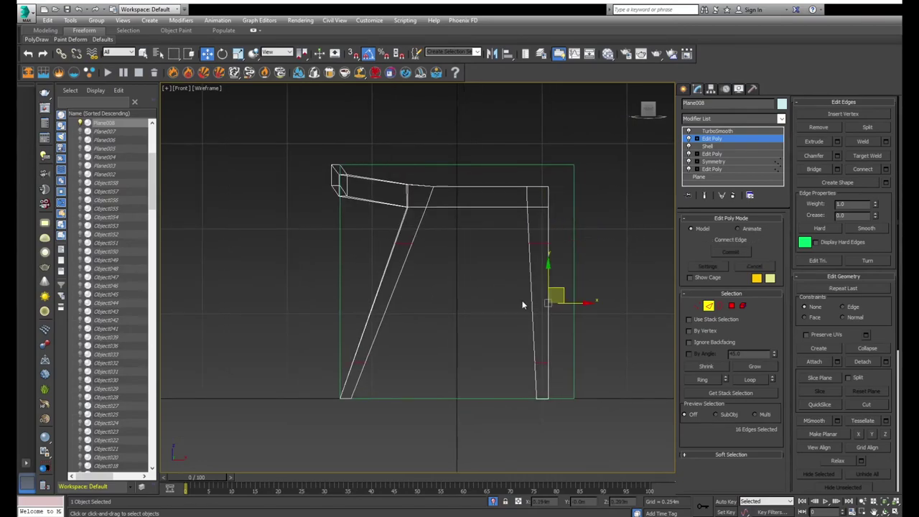
click(815, 128)
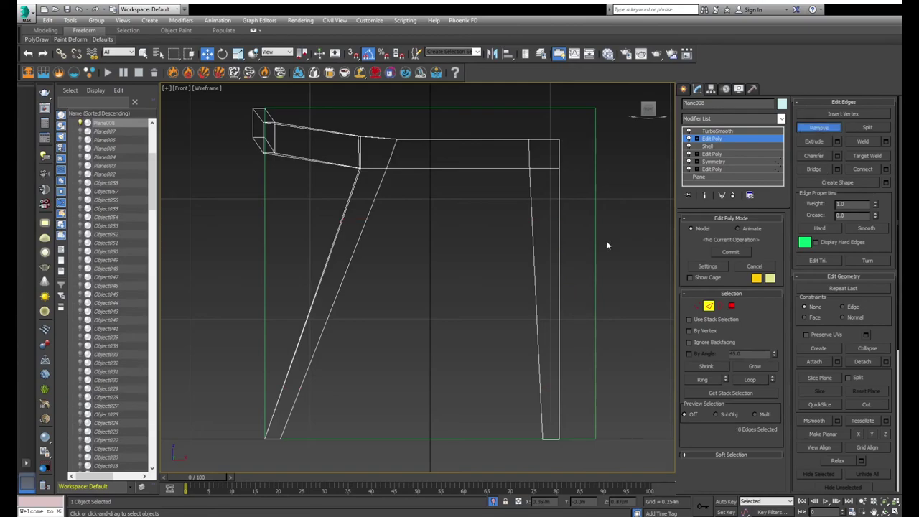
key(ctrl+z)
- Connect the selected leg edges with 3 segments and recenter the chair in the front view
click(885, 170)
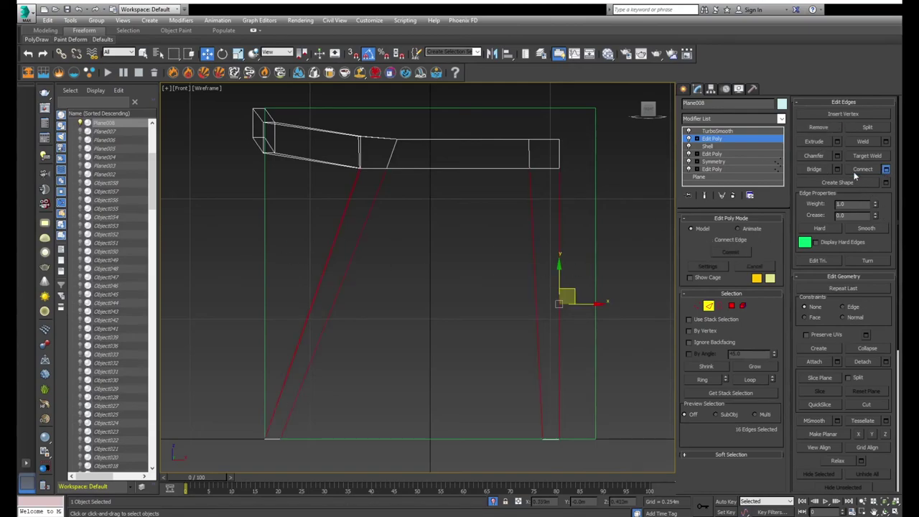
drag(420, 287, 424, 280)
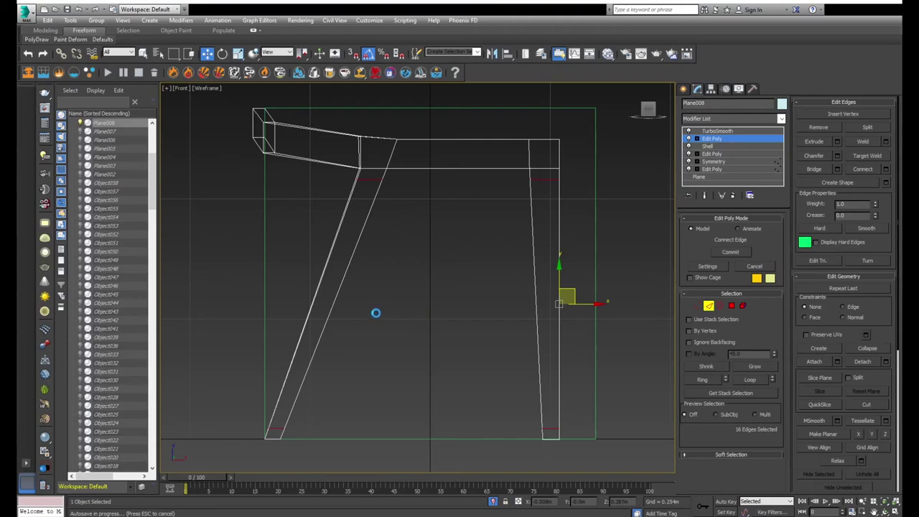
scroll(426, 334, down, 3)
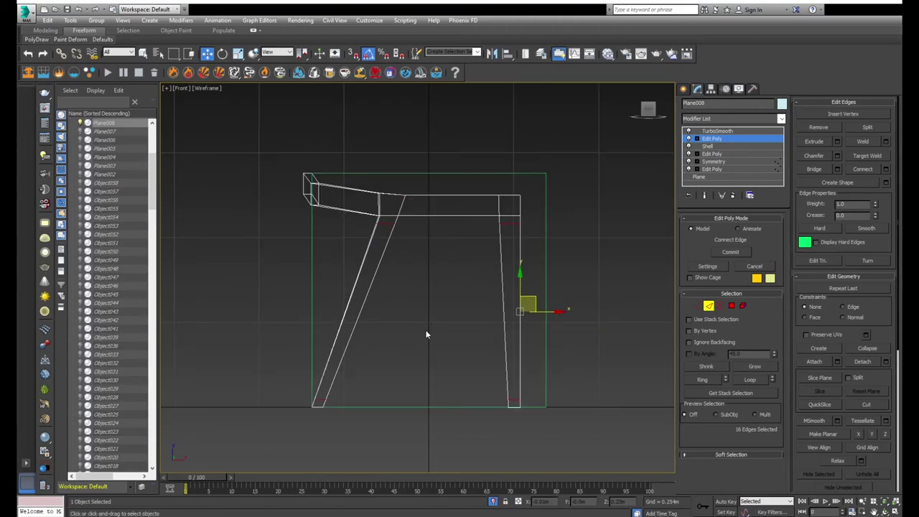
middle_drag(388, 308, 345, 294)
scroll(358, 302, up, 2)
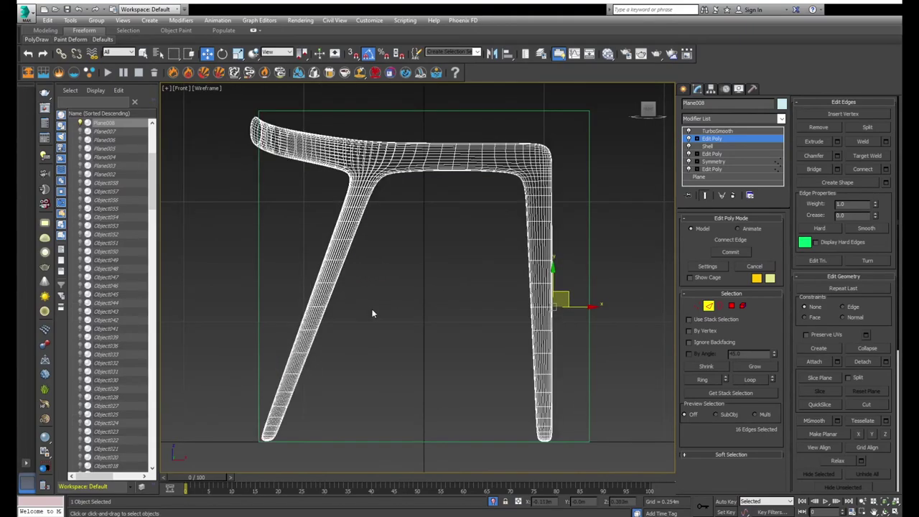
- In Vertex mode, raise the vertices where the front leg meets the rail
key(1)
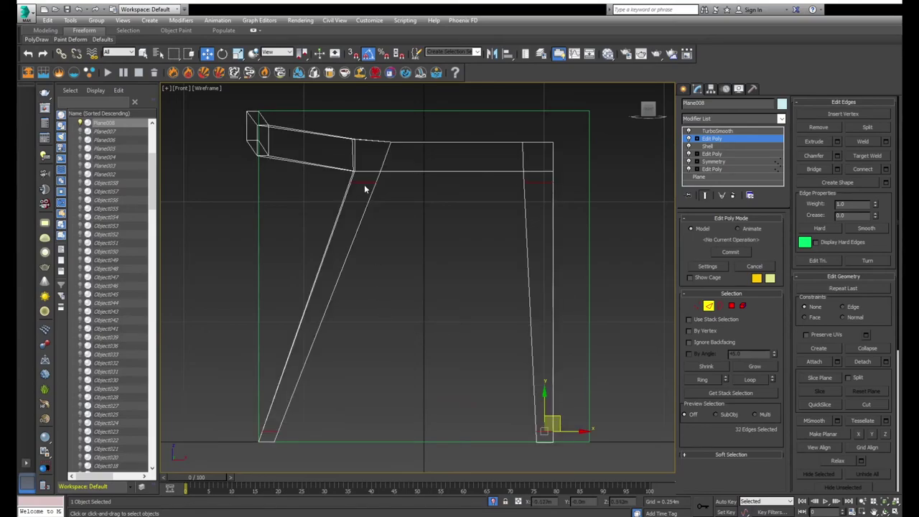
scroll(365, 189, up, 4)
drag(432, 205, 453, 172)
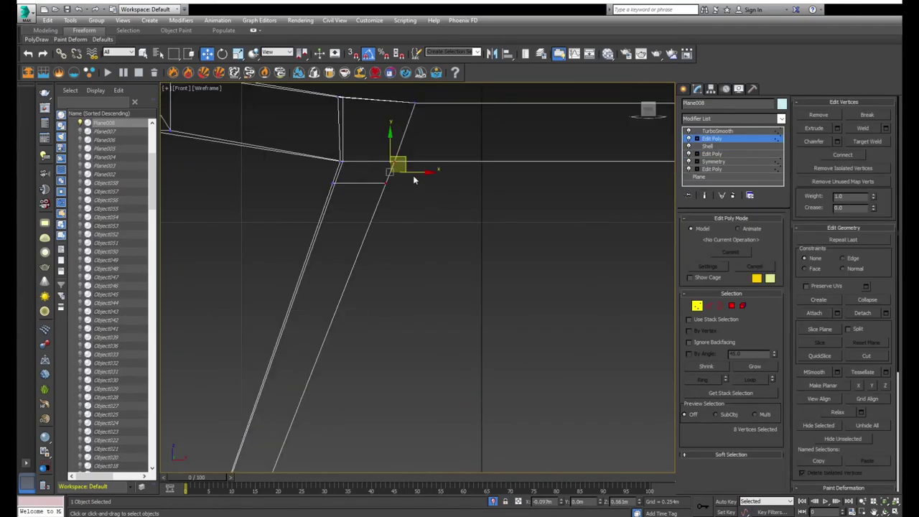
scroll(453, 172, down, 2)
scroll(452, 172, down, 3)
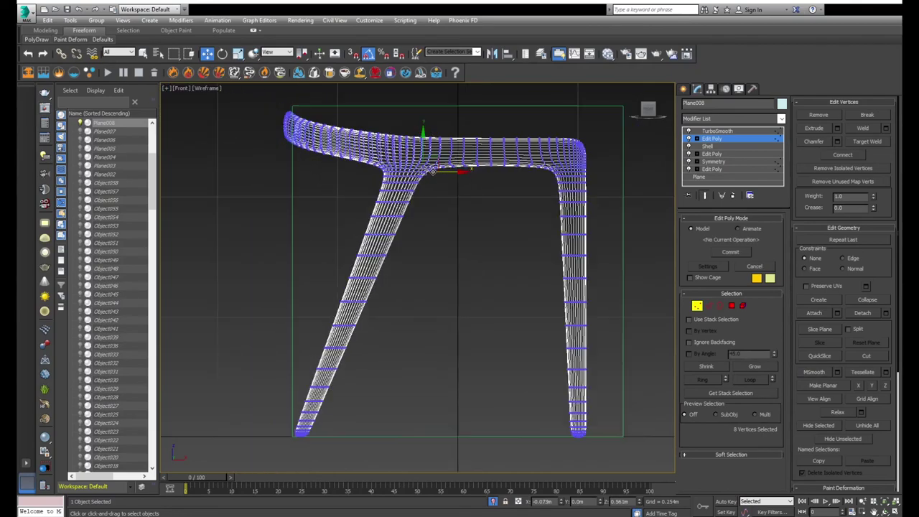
scroll(420, 229, down, 2)
scroll(343, 349, up, 8)
scroll(380, 305, up, 2)
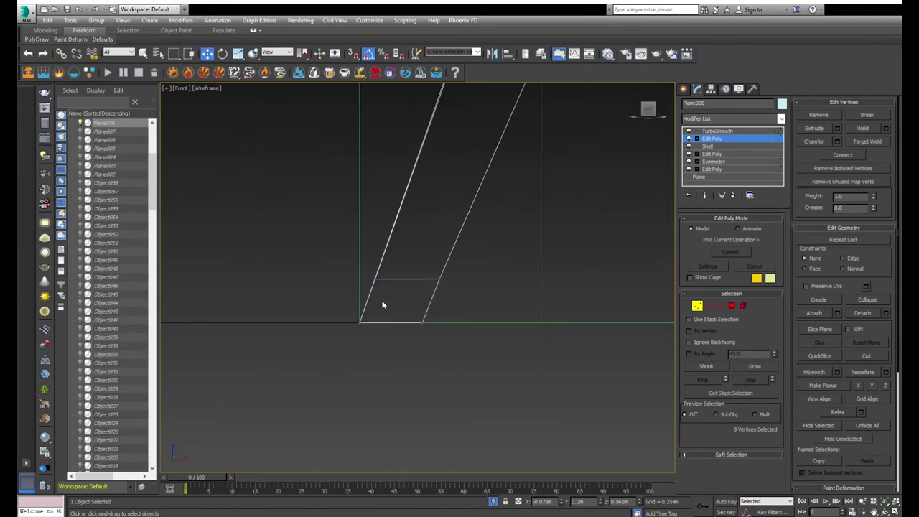
- Select the bottom vertices of both legs and move them down
drag(338, 256, 474, 292)
scroll(883, 241, down, 2)
scroll(452, 263, down, 2)
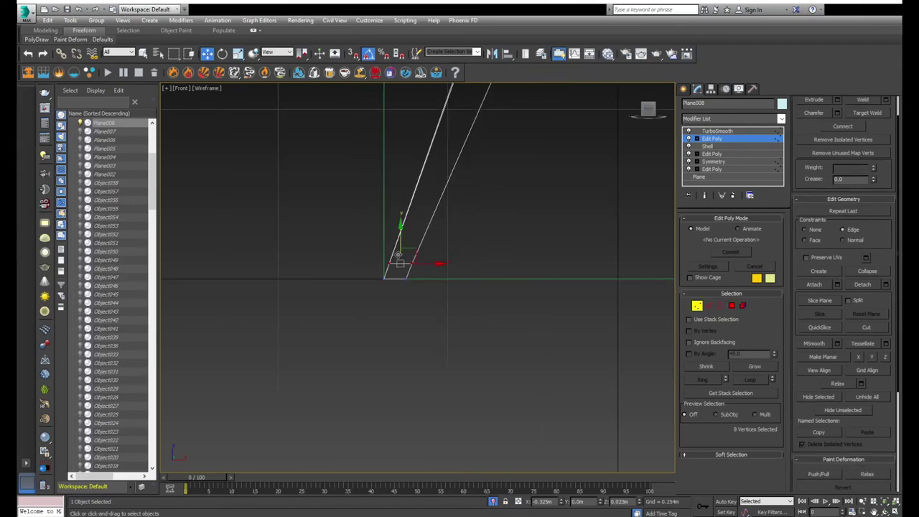
scroll(464, 249, down, 2)
ctrl+drag(556, 271, 556, 271)
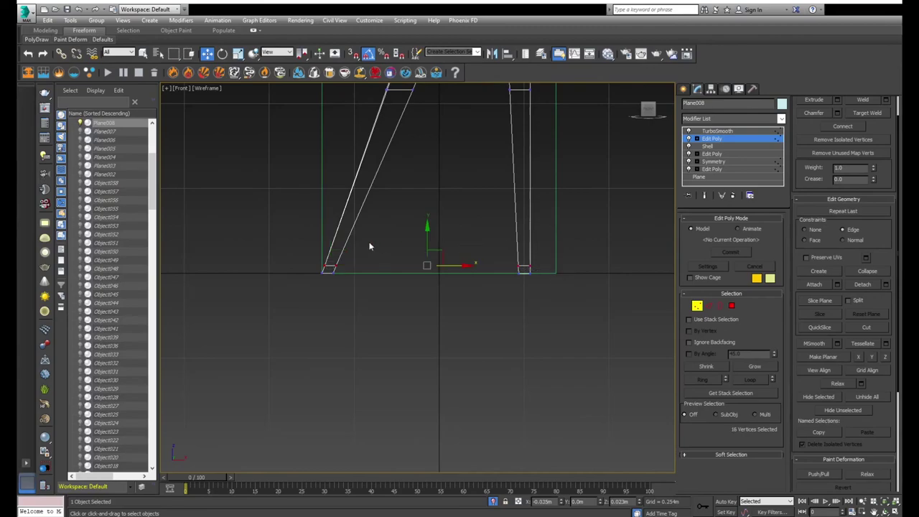
scroll(372, 247, up, 3)
drag(485, 263, 486, 275)
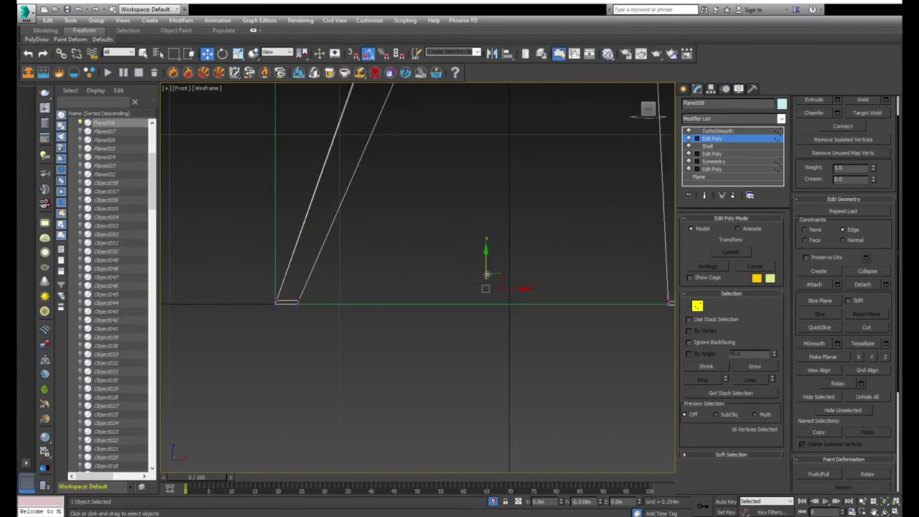
scroll(487, 275, down, 3)
mouse_move(487, 275)
alt+middle_down()
mouse_move(470, 262)
mouse_move(529, 318)
alt+middle_up()
scroll(523, 313, up, 4)
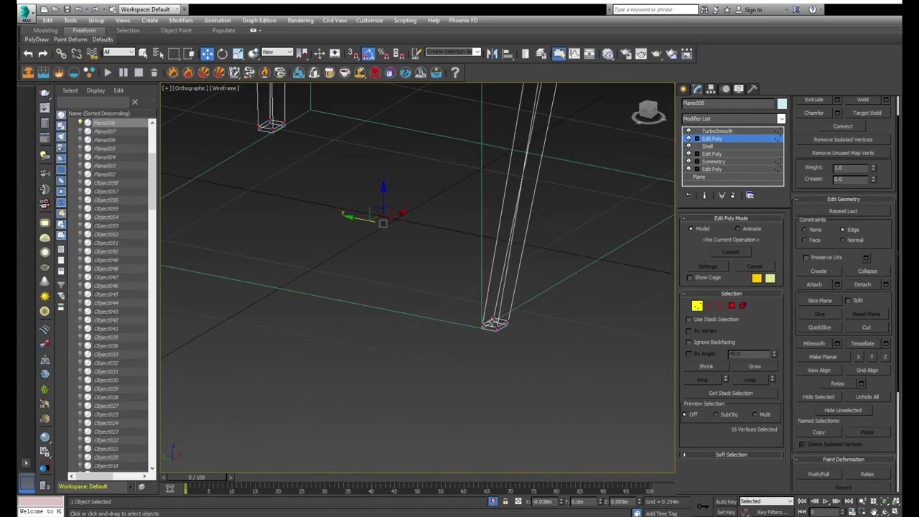
- Try a leg edge connection in Edge mode, cancel it, and return to object level
key(2)
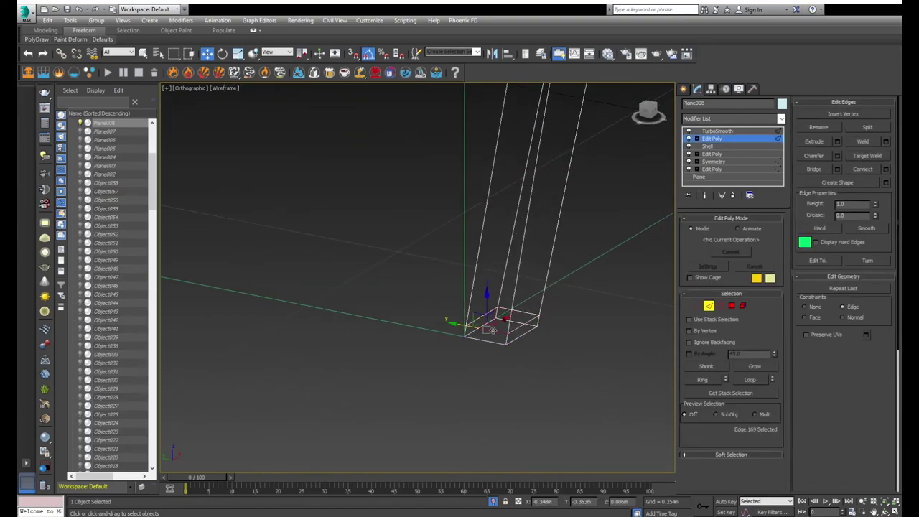
alt+middle_drag(494, 335, 472, 322)
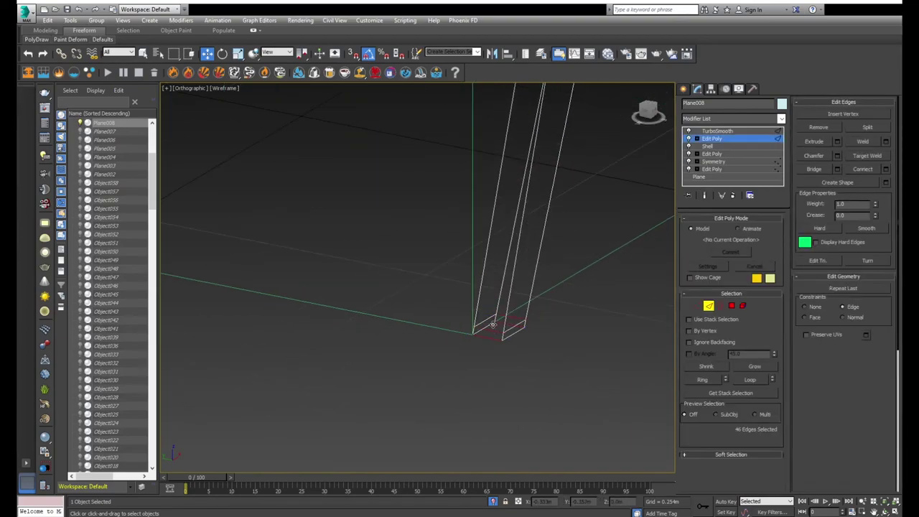
click(885, 169)
alt+middle_drag(655, 227, 553, 216)
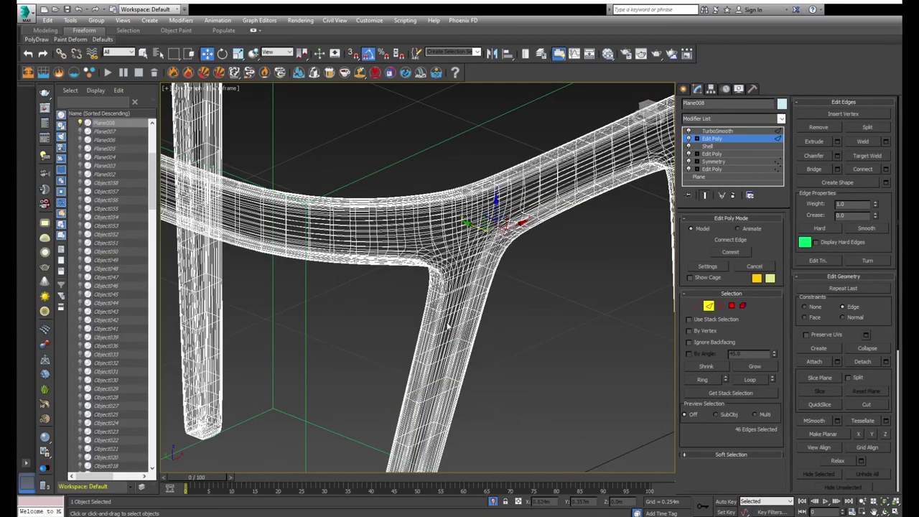
right_click(446, 326)
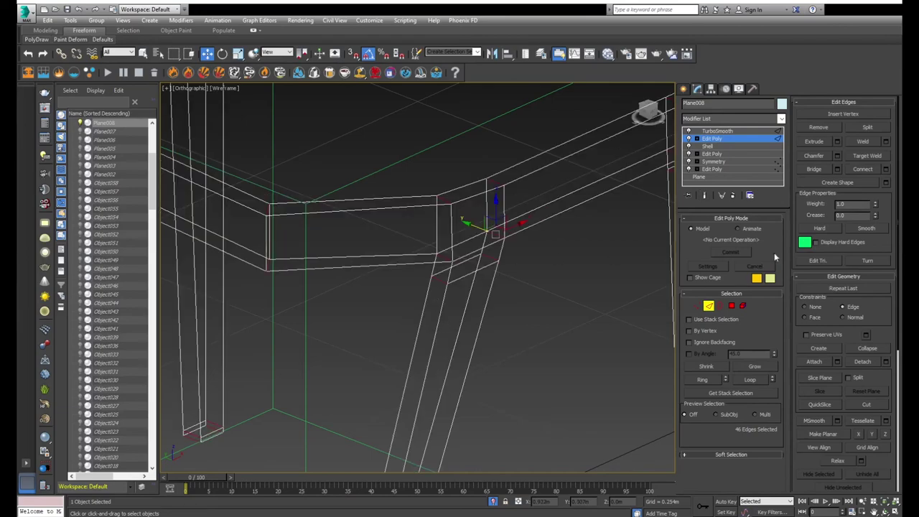
scroll(572, 270, down, 3)
mouse_move(572, 270)
alt+middle_down()
mouse_move(517, 297)
mouse_move(553, 307)
alt+middle_up()
key(2)
click(551, 300)
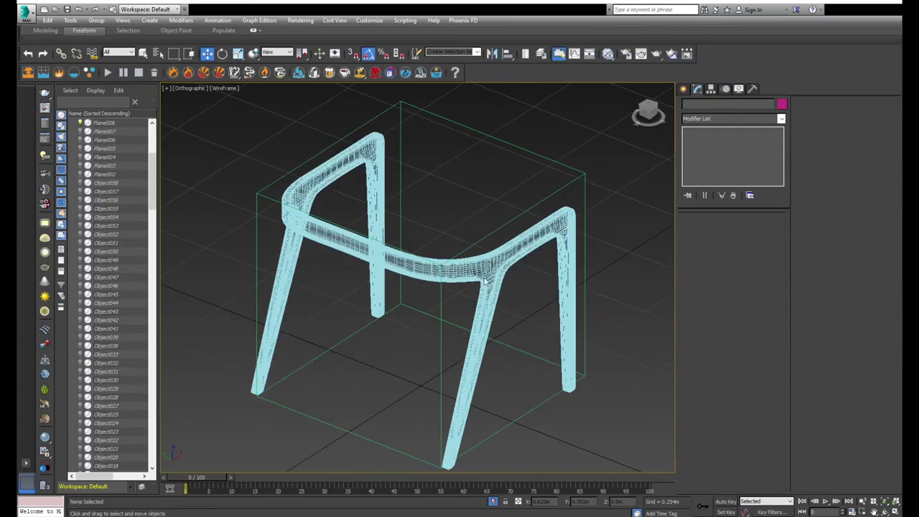
- In Polygon mode, select the polygon loop running along the chair's top rail
key(f)
scroll(467, 288, down, 2)
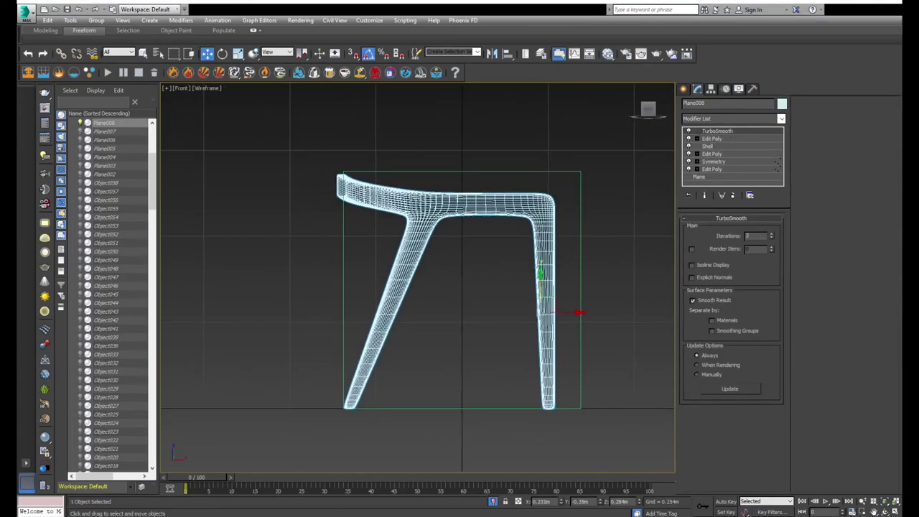
middle_drag(567, 199, 540, 229)
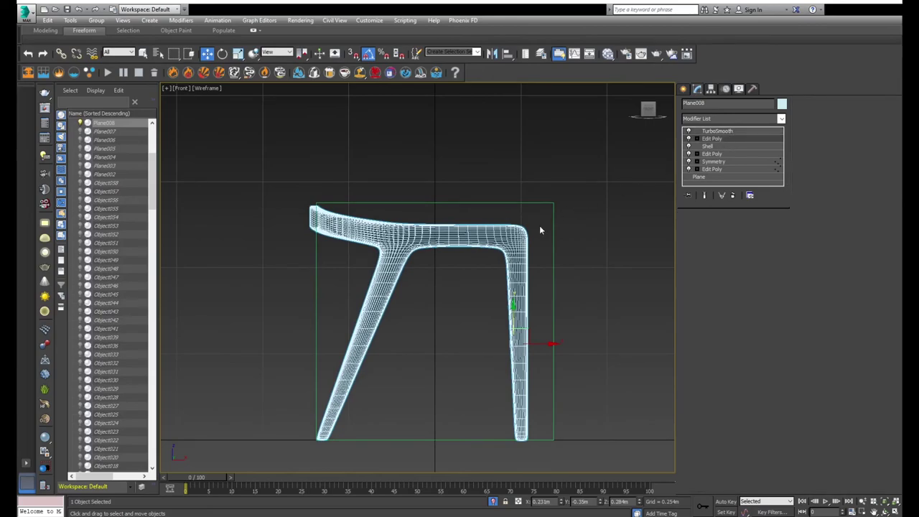
scroll(540, 229, up, 3)
key(4)
click(506, 228)
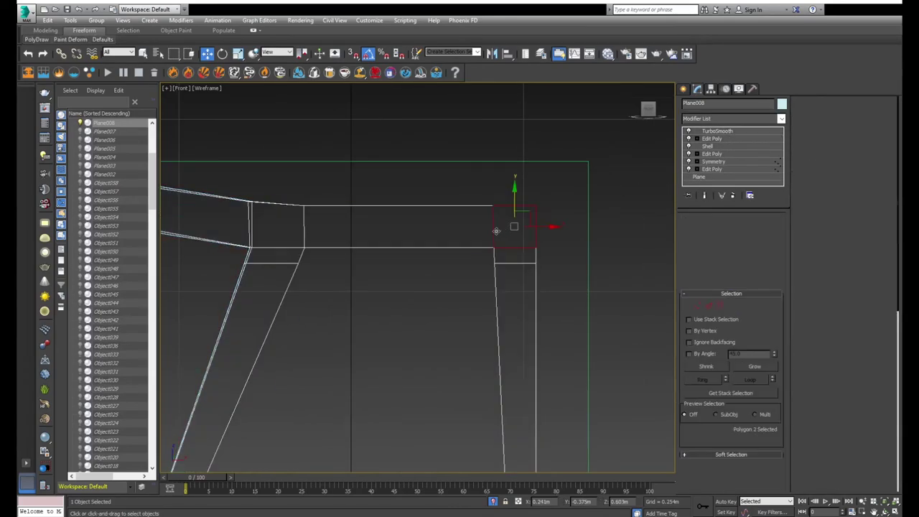
alt+middle_drag(496, 231, 470, 225)
shift+click(470, 221)
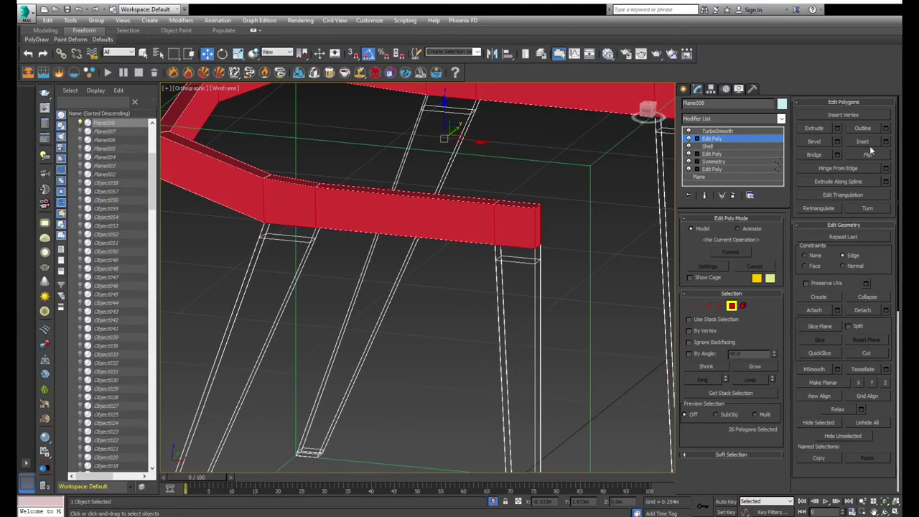
- Extrude the rail polygons outward in two passes to thicken the rail
click(837, 128)
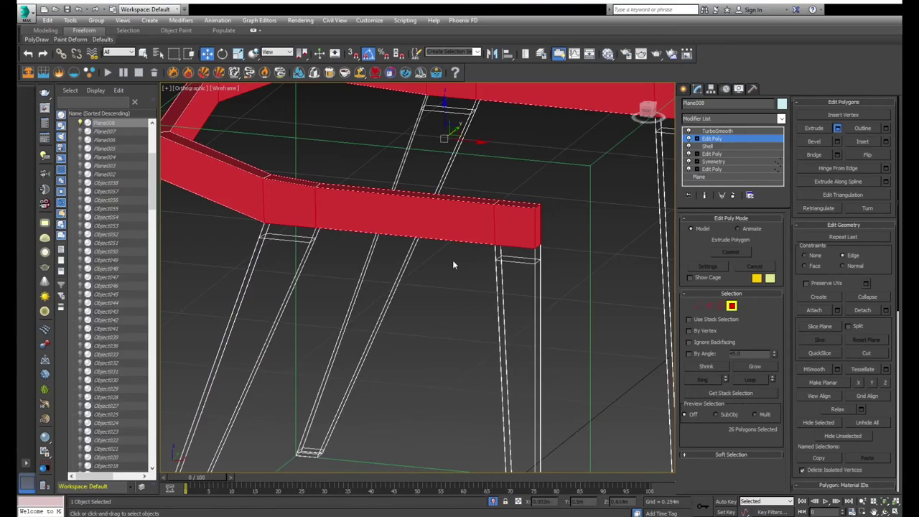
drag(423, 293, 422, 288)
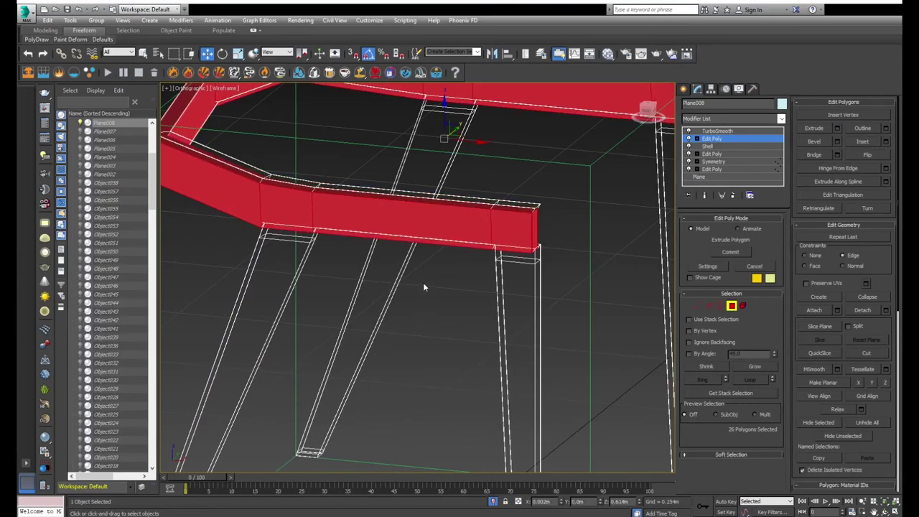
mouse_move(453, 248)
alt+middle_down()
mouse_move(387, 314)
mouse_move(375, 275)
mouse_move(383, 266)
alt+middle_up()
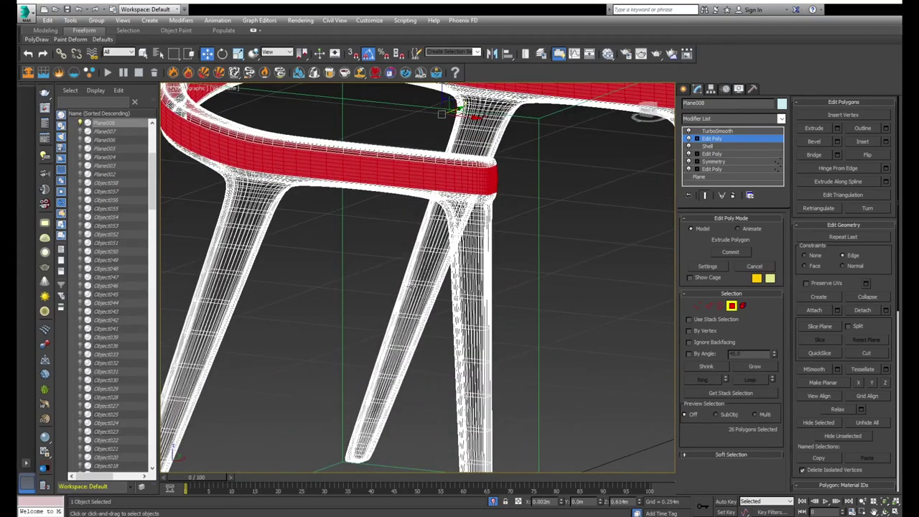
drag(424, 298, 423, 286)
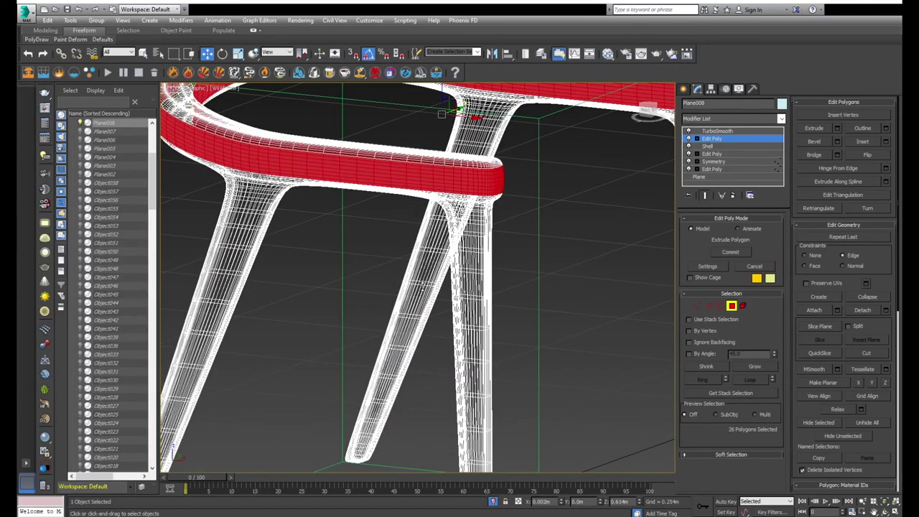
scroll(535, 255, down, 5)
- Check the chair shaded, reframe the front view, and draw a reference box over it
key(4)
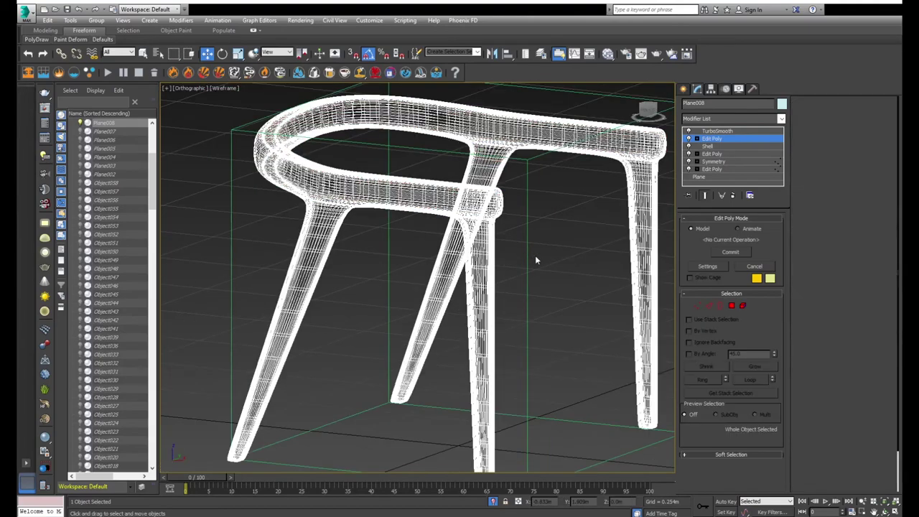
key(F3)
scroll(498, 216, up, 5)
click(496, 216)
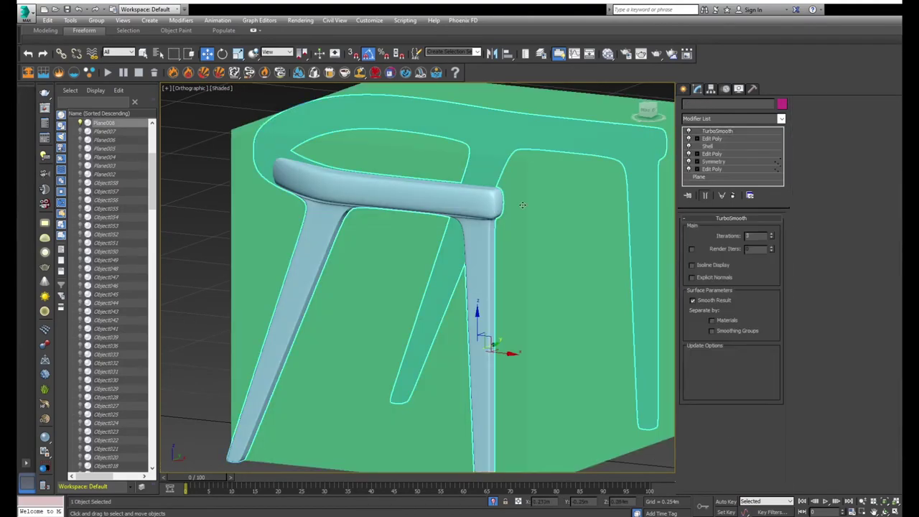
key(f)
key(F3)
key(z)
middle_drag(558, 210, 503, 229)
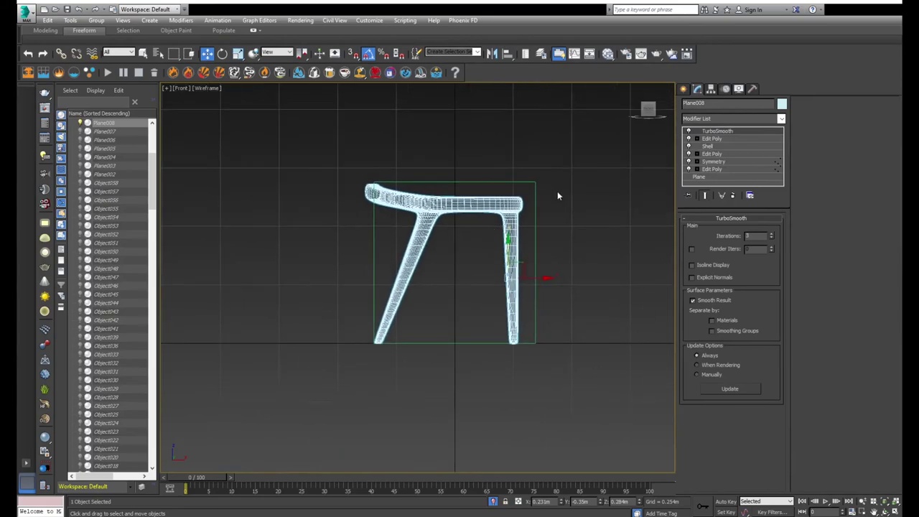
drag(369, 342, 538, 180)
middle_drag(537, 180, 541, 194)
- Hide the reference box Box047 and select the chair frame Plane008
key(F3)
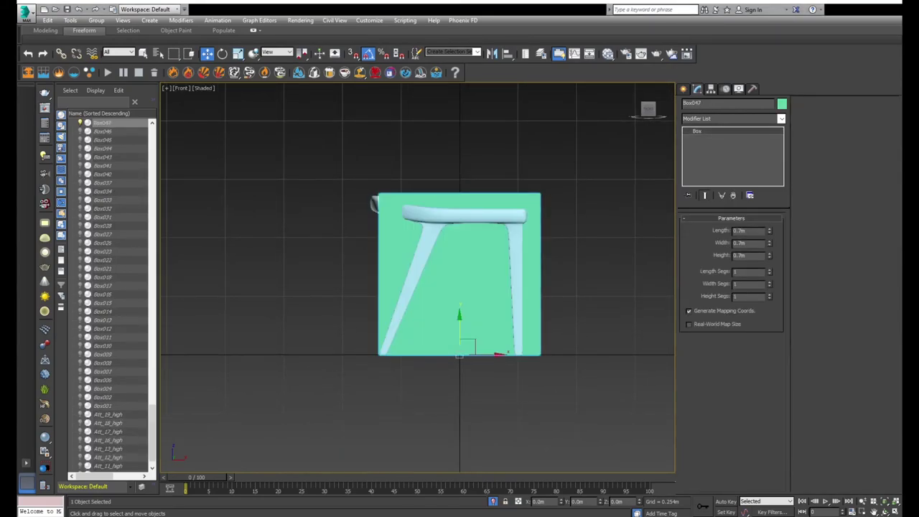
key(Delete)
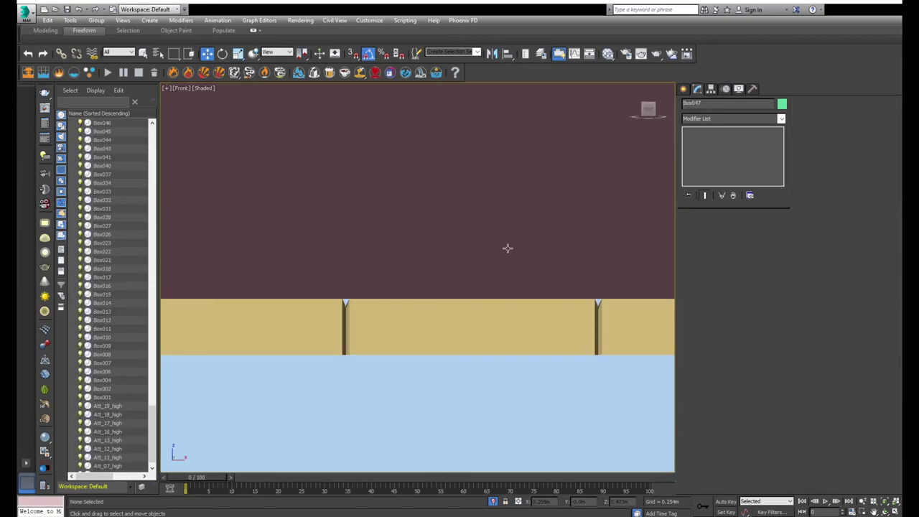
scroll(507, 248, down, 2)
scroll(512, 233, down, 2)
key(ctrl+z)
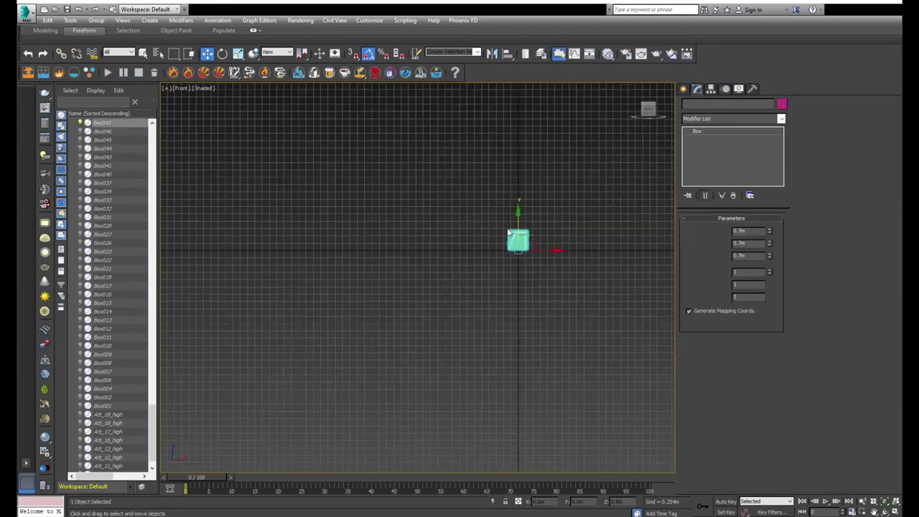
scroll(524, 237, up, 5)
ctrl+click(530, 257)
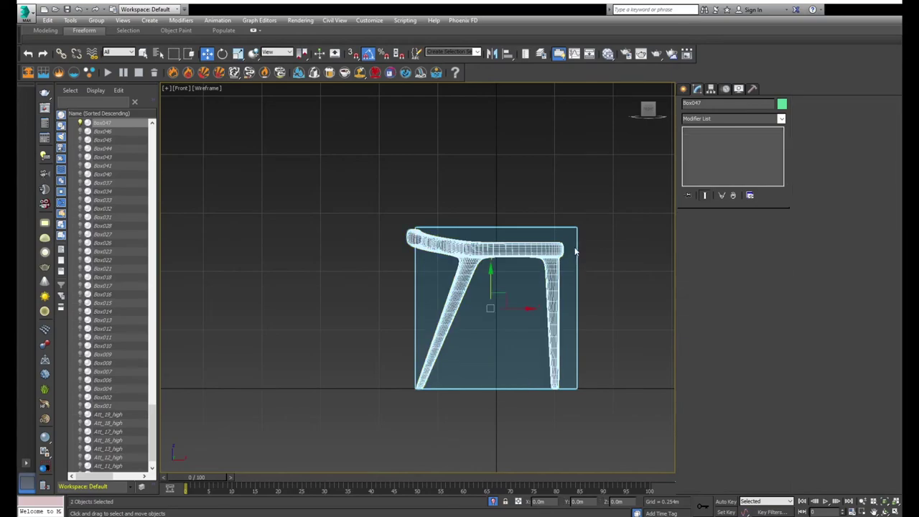
alt+click(566, 245)
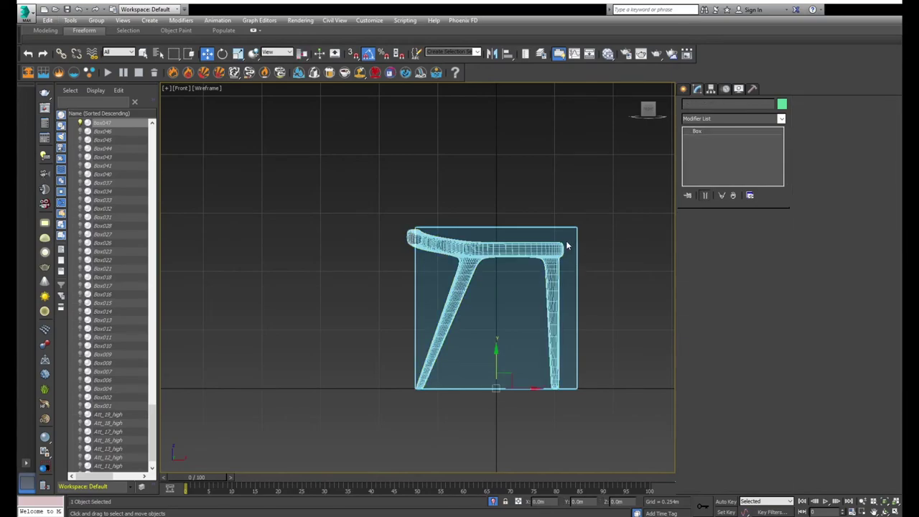
key(Delete)
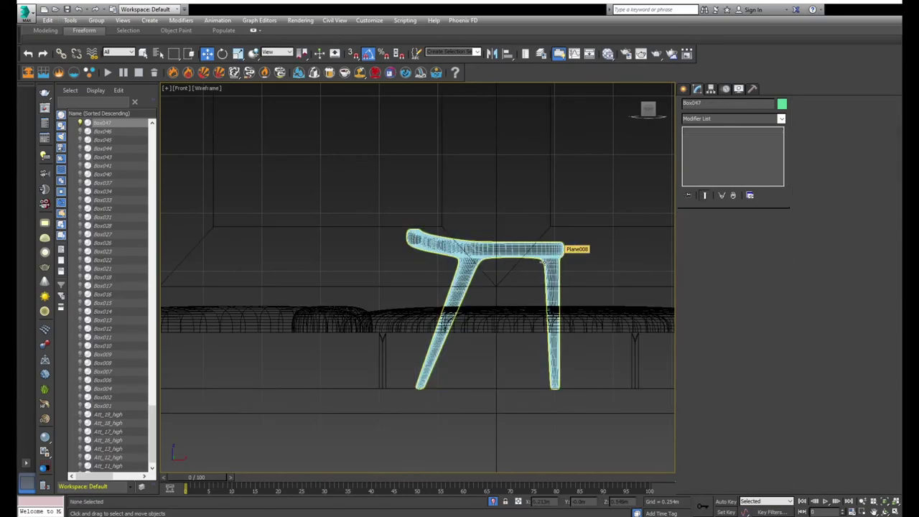
click(562, 255)
key(z)
- Pick the chair's base Edit Poly in the stack and enter Vertex mode in top view
key(F3)
mouse_move(482, 284)
alt+middle_down()
mouse_move(529, 246)
mouse_move(523, 270)
alt+middle_up()
scroll(374, 248, up, 5)
scroll(379, 256, up, 5)
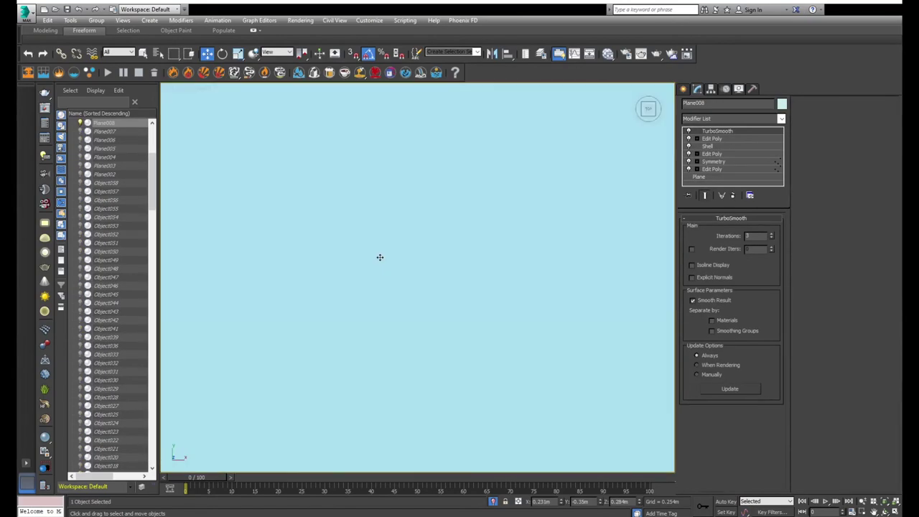
scroll(379, 256, down, 10)
alt+middle_drag(379, 256, 358, 259)
key(f)
key(z)
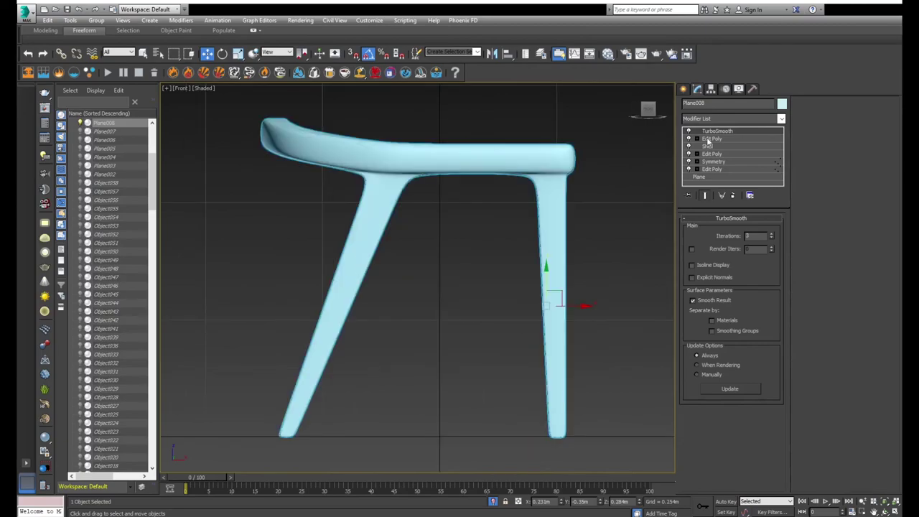
click(708, 139)
key(t)
scroll(464, 214, down, 2)
key(F3)
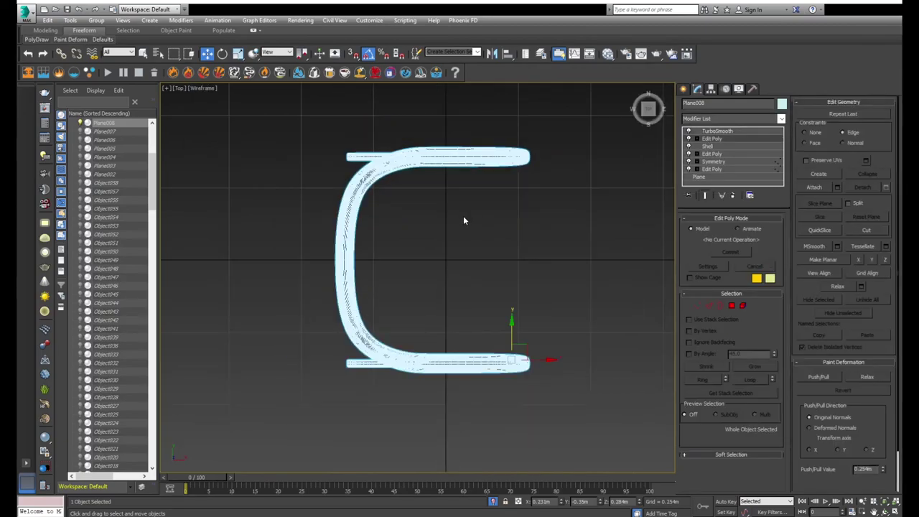
key(1)
- Move the lower bend's corner vertices up and right, checking the smoothed result
scroll(344, 337, up, 4)
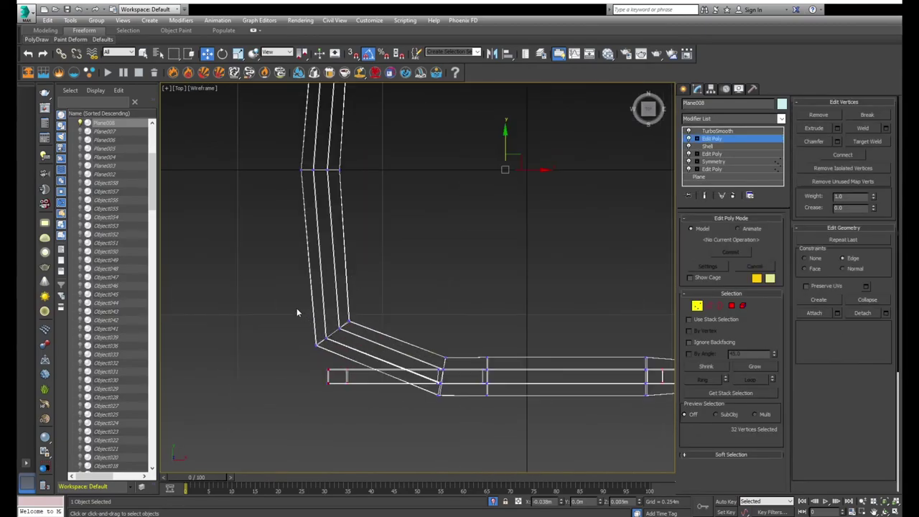
scroll(392, 348, down, 3)
scroll(374, 330, up, 3)
key(F3)
key(F3)
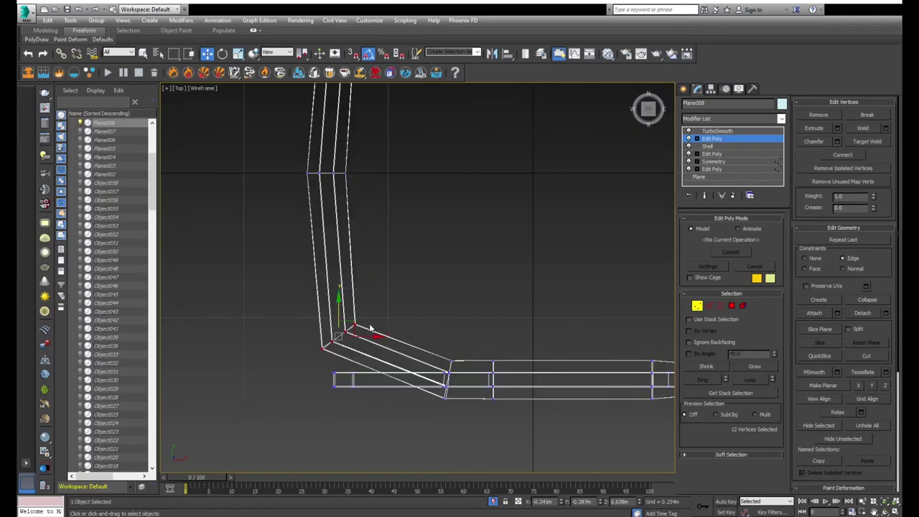
drag(350, 324, 818, 260)
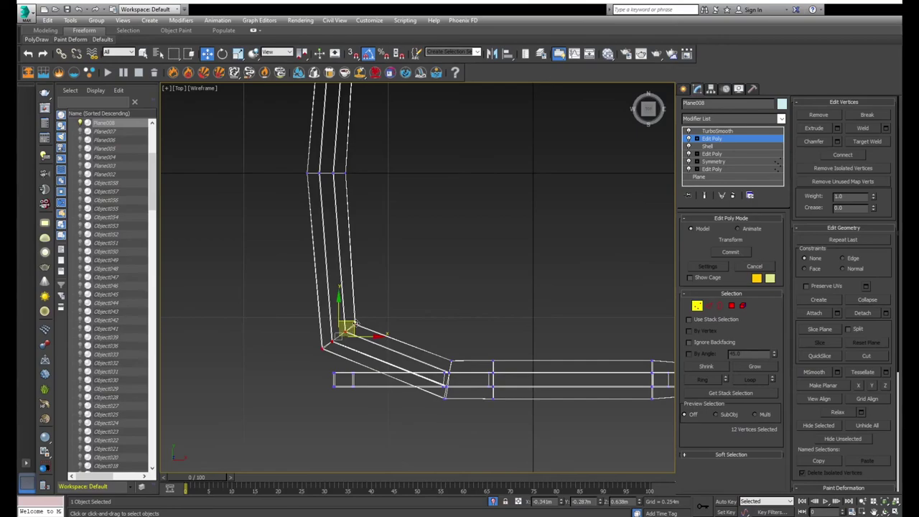
drag(356, 324, 376, 299)
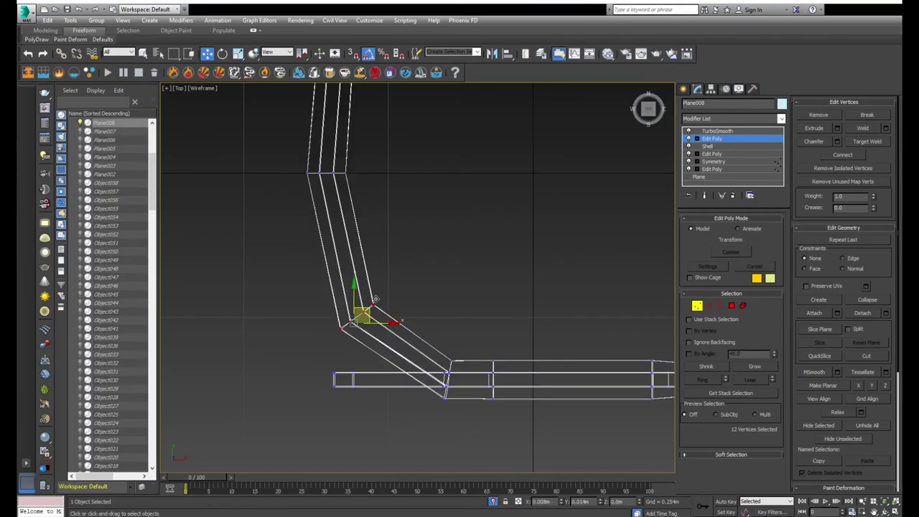
key(F3)
key(F3)
scroll(379, 300, down, 2)
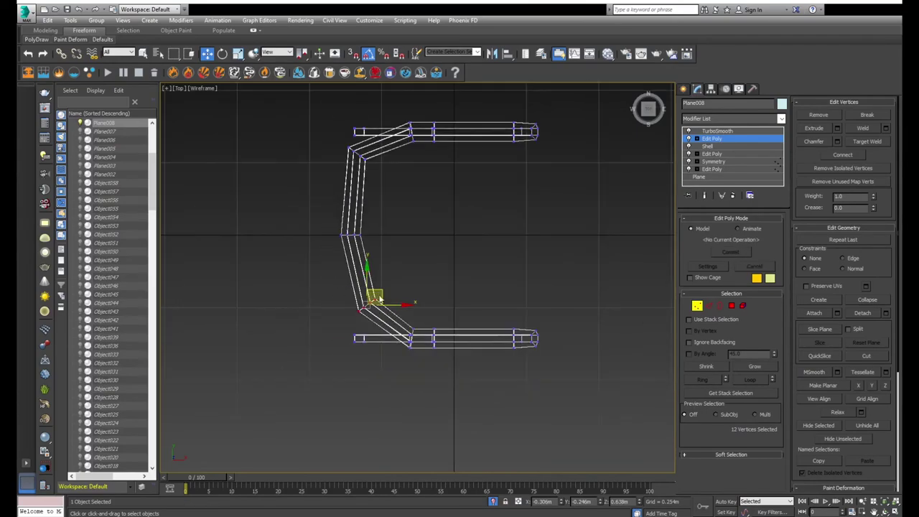
scroll(412, 323, up, 3)
key(F3)
key(F3)
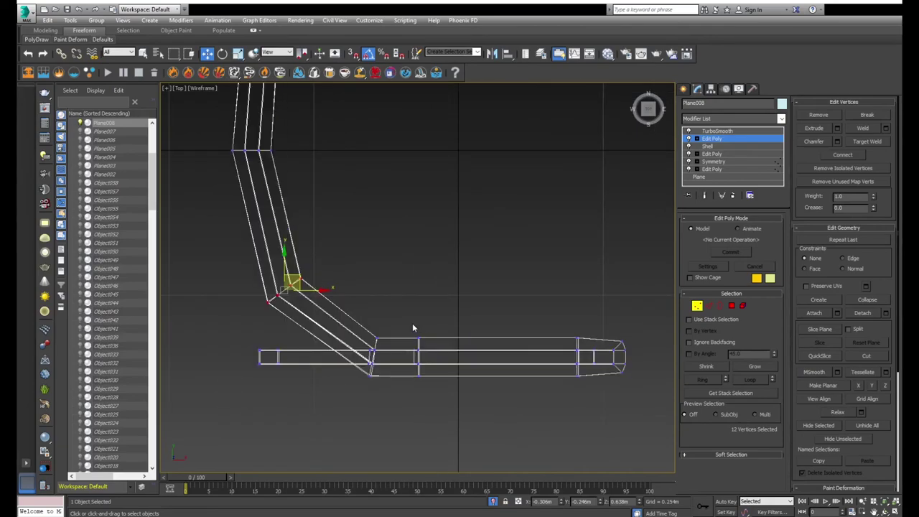
- Select the bottom arm-end vertices and scale them to 69% width on Y
key(f)
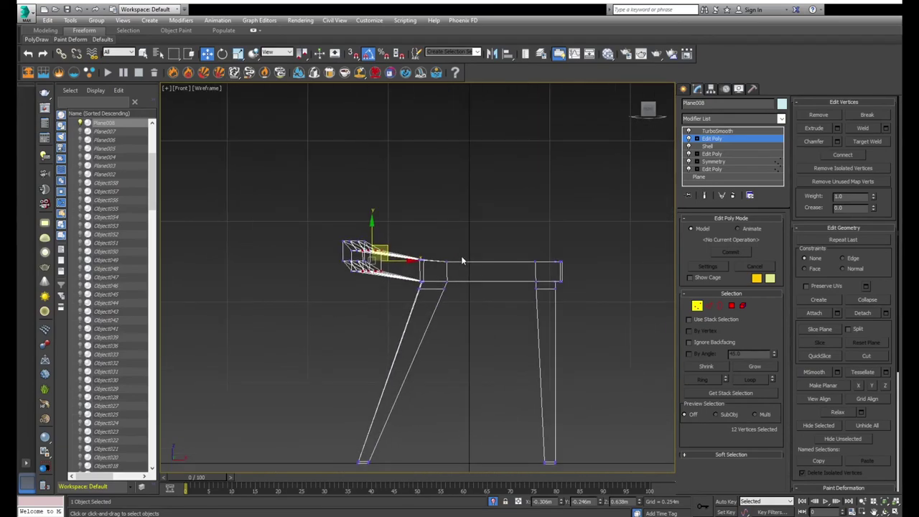
drag(594, 288, 592, 288)
key(t)
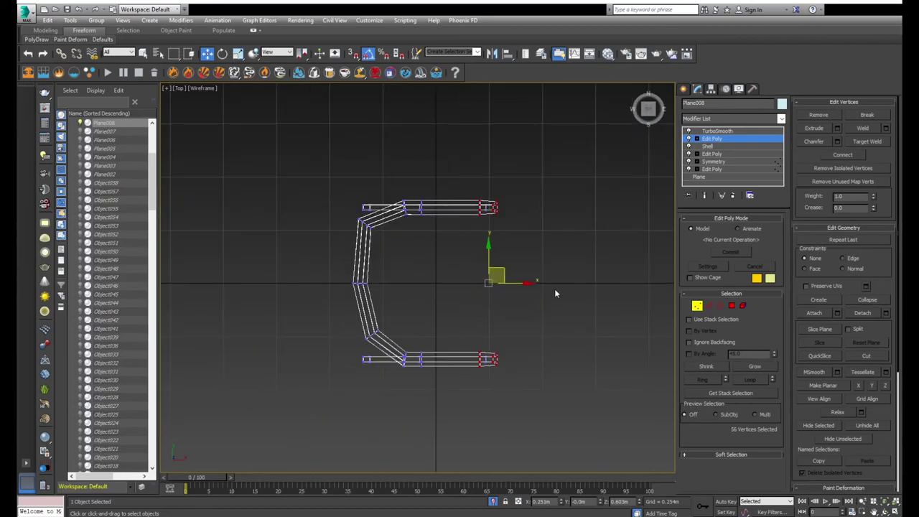
drag(488, 322, 516, 361)
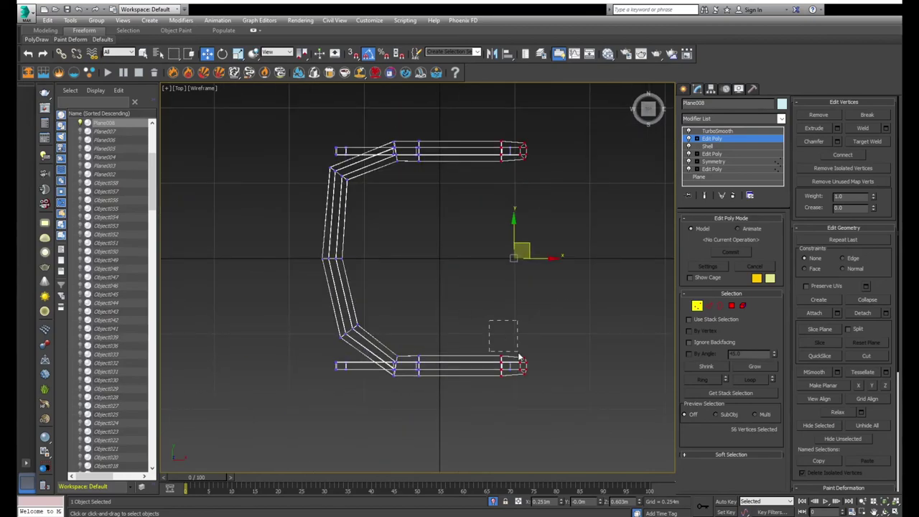
key(f)
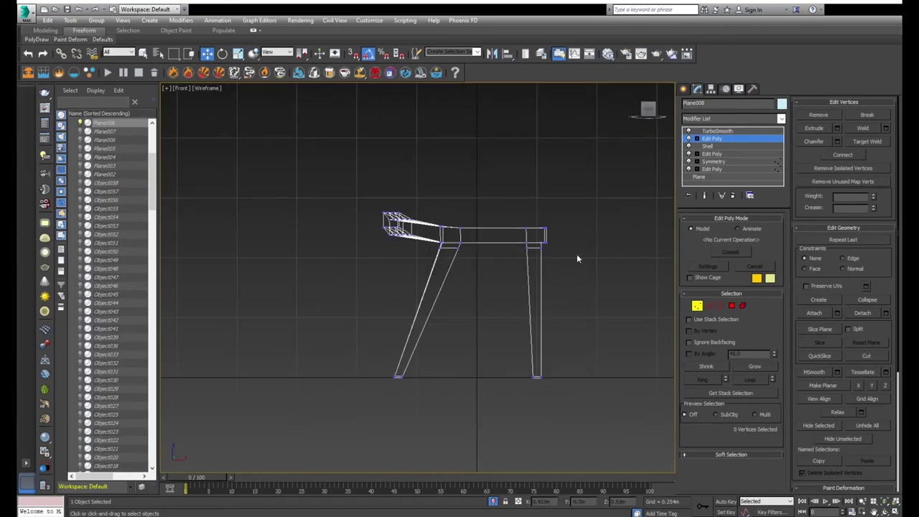
key(ctrl+z)
key(shift+z)
key(shift+z)
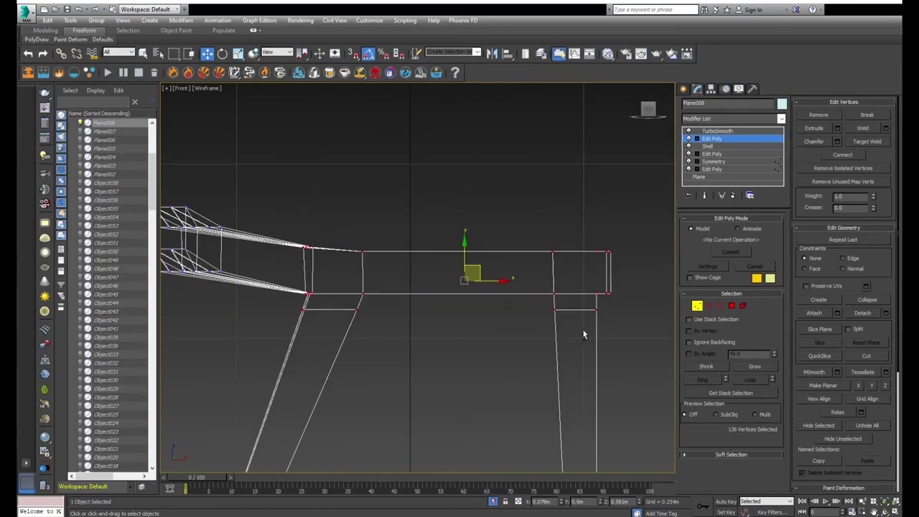
drag(247, 305, 247, 305)
key(t)
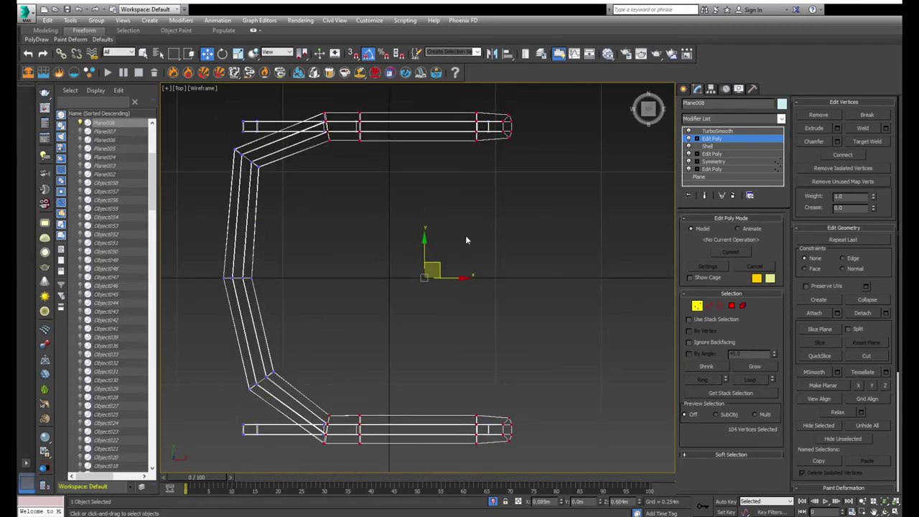
alt+drag(234, 90, 234, 91)
middle_drag(363, 198, 427, 369)
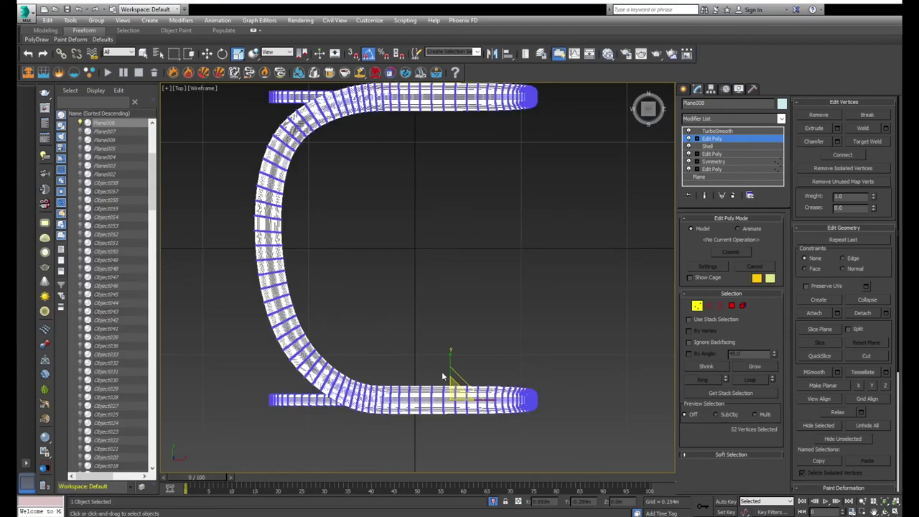
drag(453, 369, 453, 379)
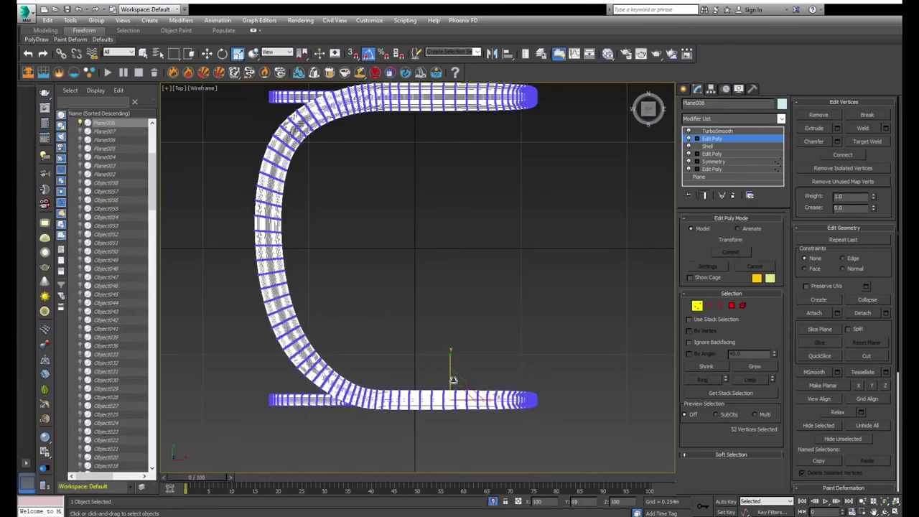
- Select the upper bend vertices and move them to reshape the rail's curve
scroll(331, 385, up, 3)
scroll(354, 394, up, 3)
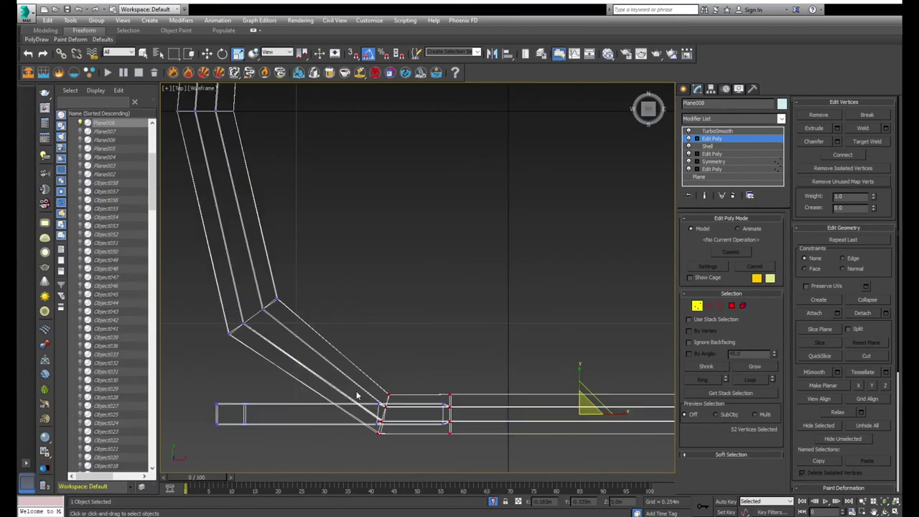
drag(398, 359, 184, 292)
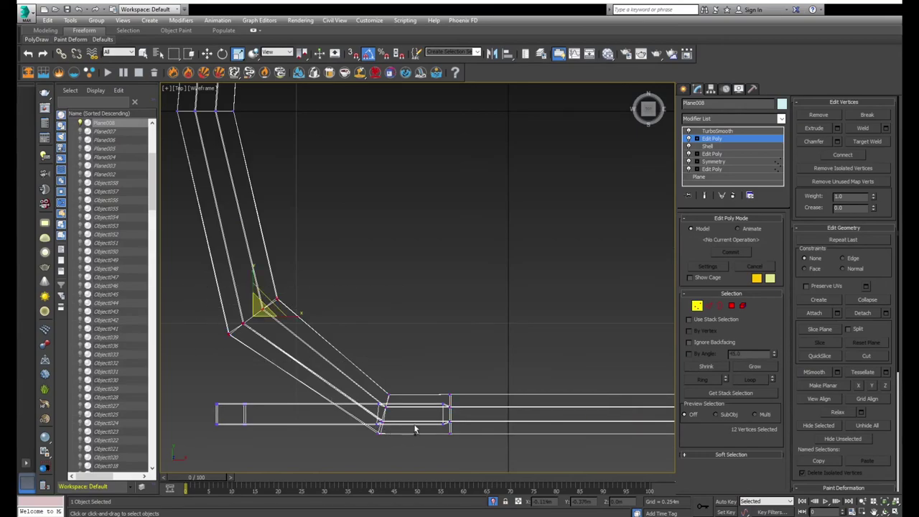
key(ctrl+z)
scroll(414, 429, down, 5)
scroll(413, 397, up, 5)
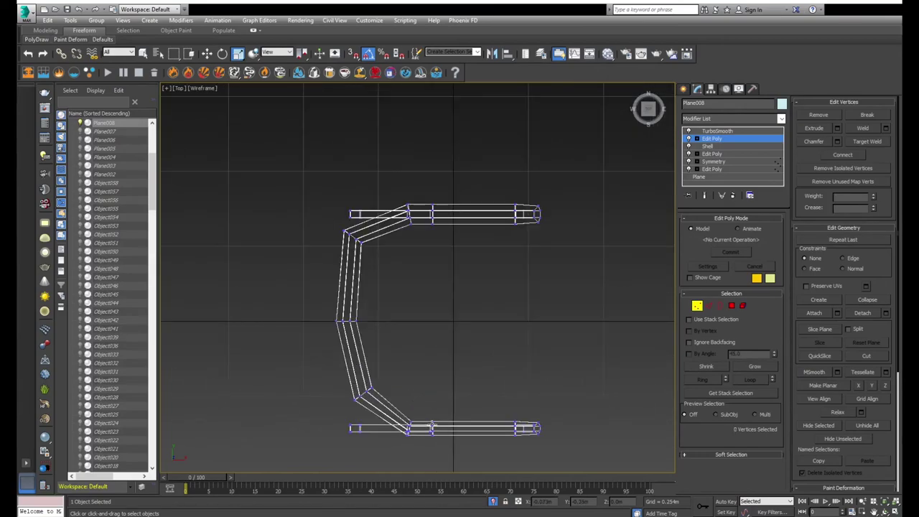
drag(422, 407, 395, 439)
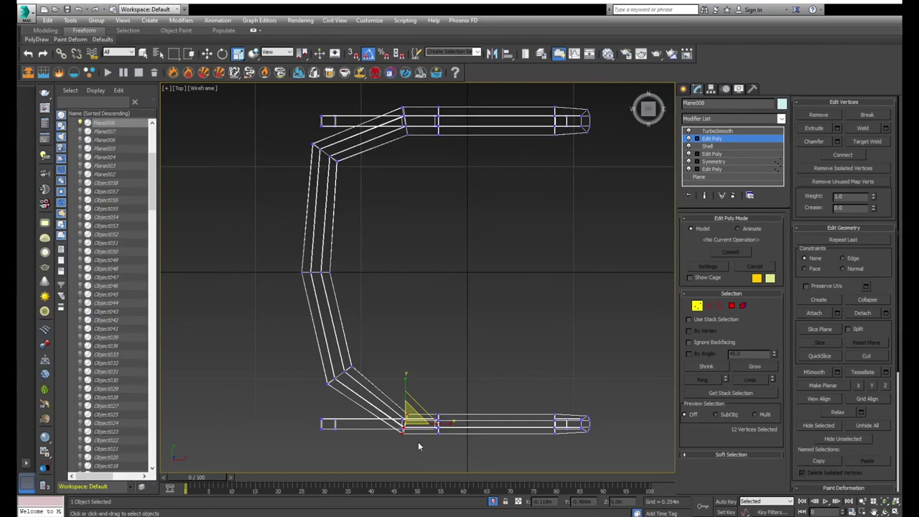
scroll(416, 438, up, 6)
click(704, 195)
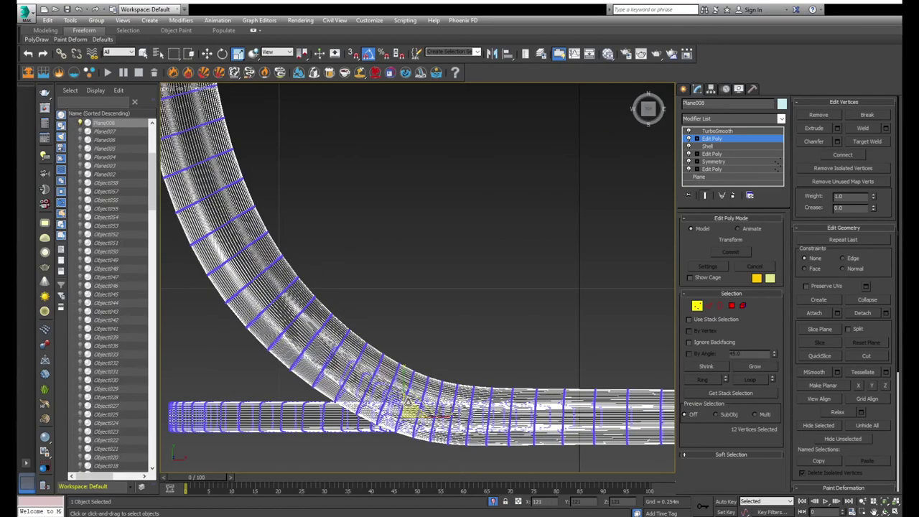
click(704, 195)
scroll(393, 397, down, 2)
drag(368, 325, 158, 272)
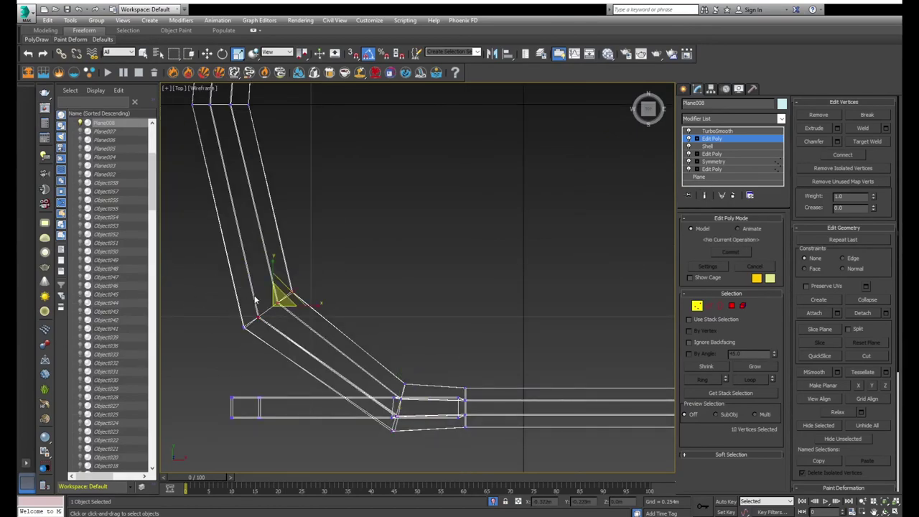
drag(282, 295, 280, 296)
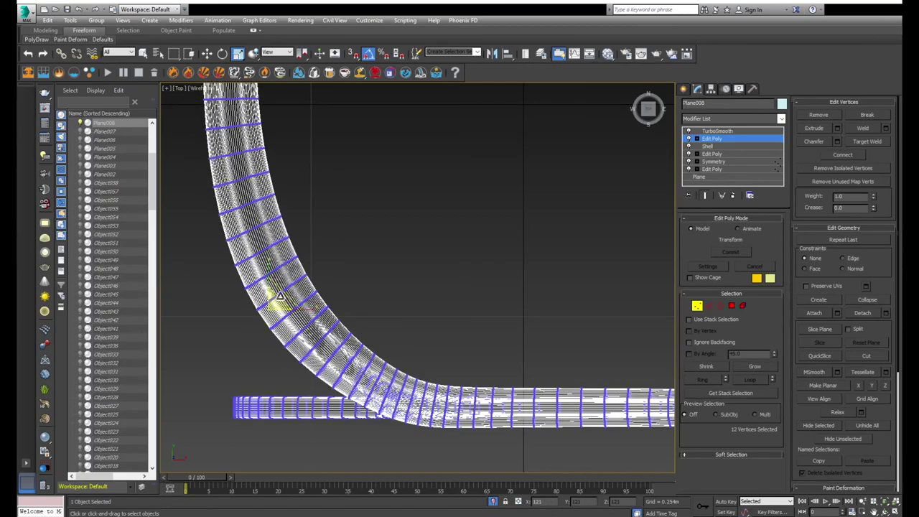
alt+middle_drag(280, 296, 214, 236)
- Exit vertex editing and orbit around the shaded chair to review the smoothed frame
key(1)
key(F3)
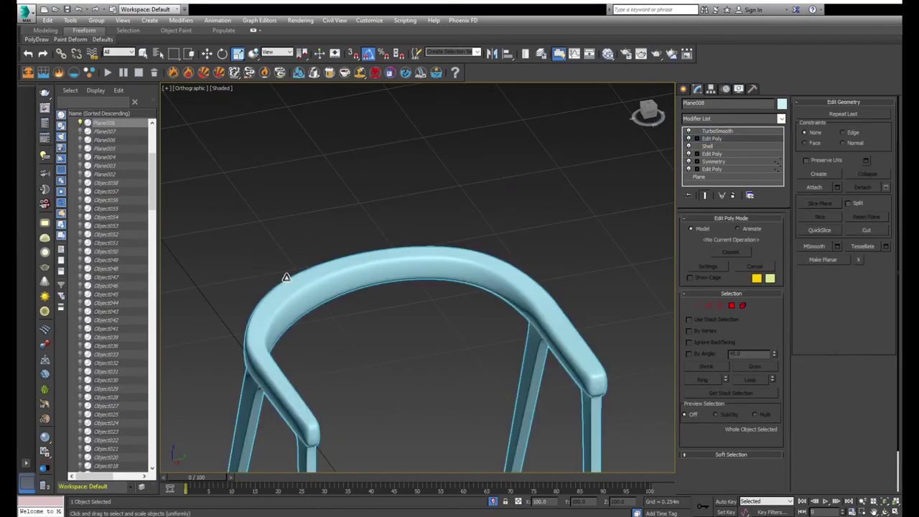
alt+middle_drag(287, 273, 536, 252)
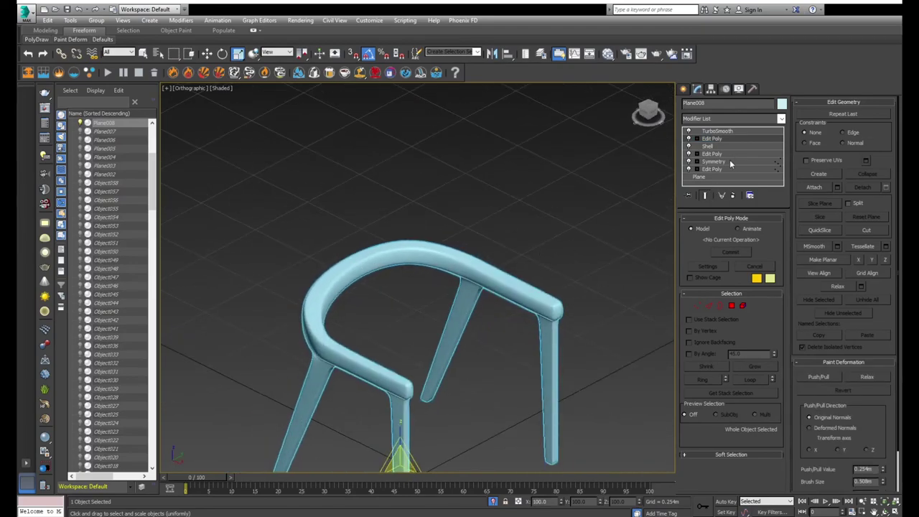
key(F3)
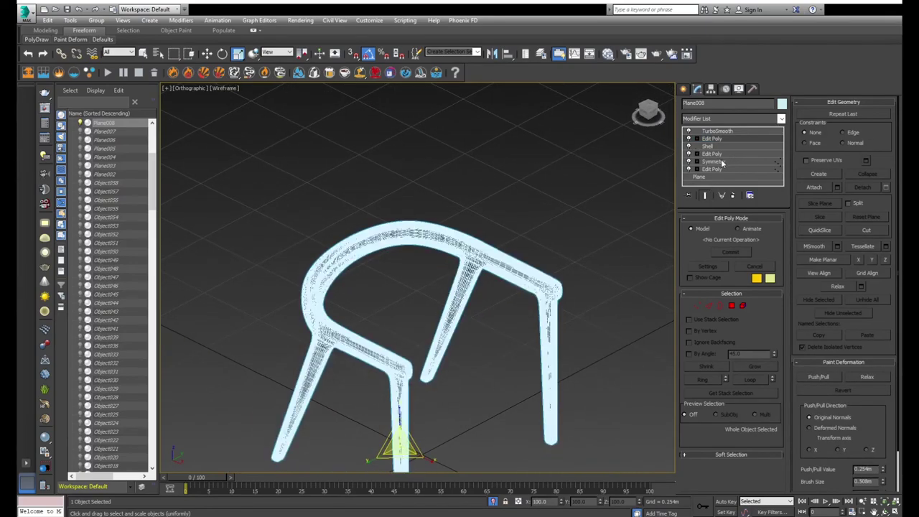
- Paste a copy of the Symmetry modifier directly above the upper Edit Poly
click(722, 160)
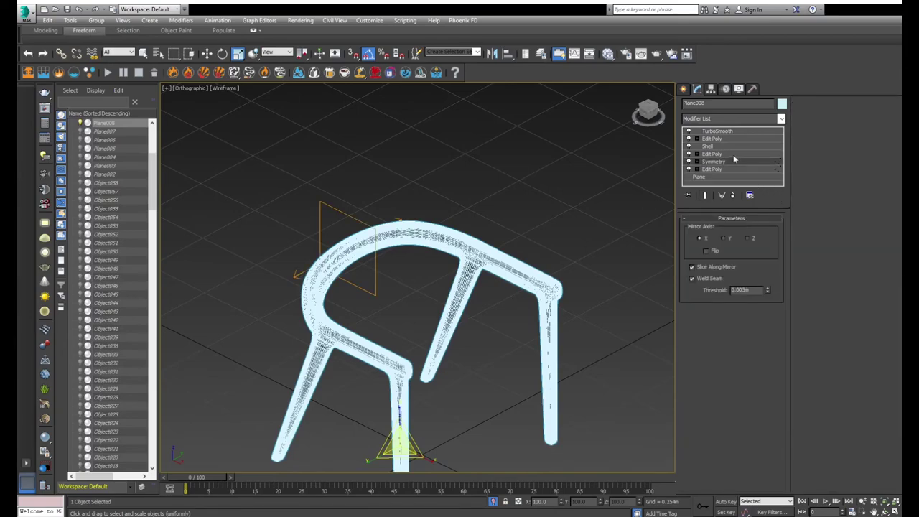
click(712, 139)
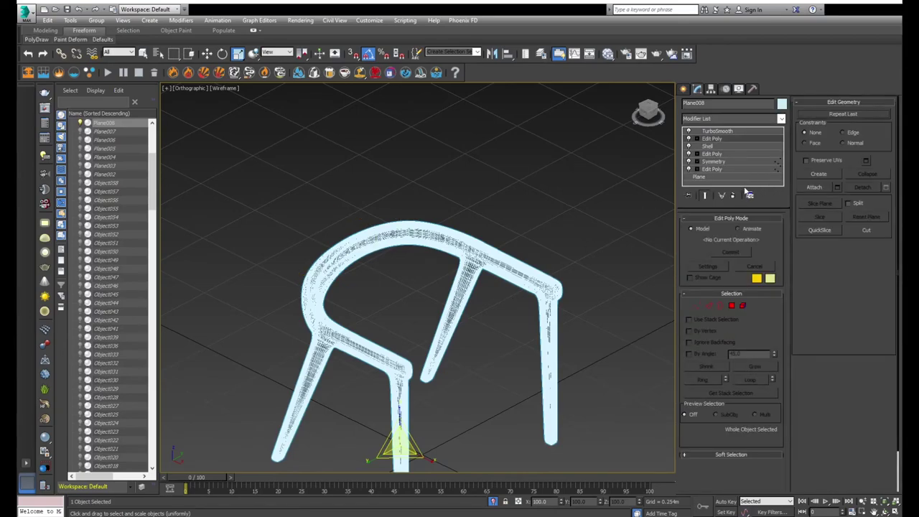
key(ctrl+v)
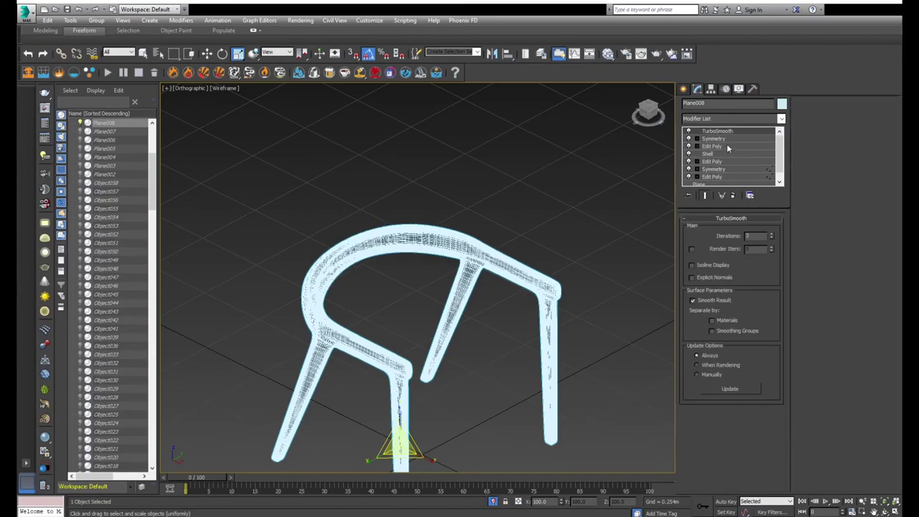
click(726, 140)
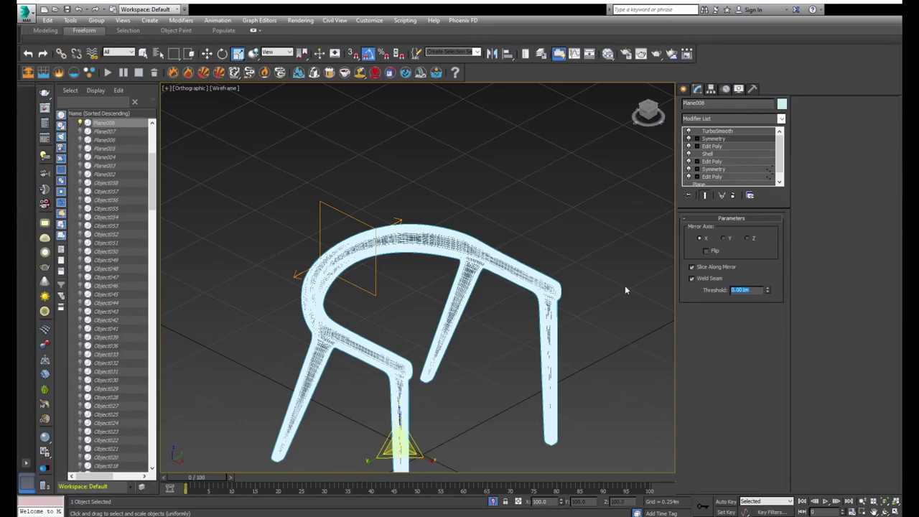
- Test TurboSmooth Iterations at 1 and 0, then leave it at 2
key(F3)
scroll(345, 273, up, 4)
scroll(345, 273, up, 1)
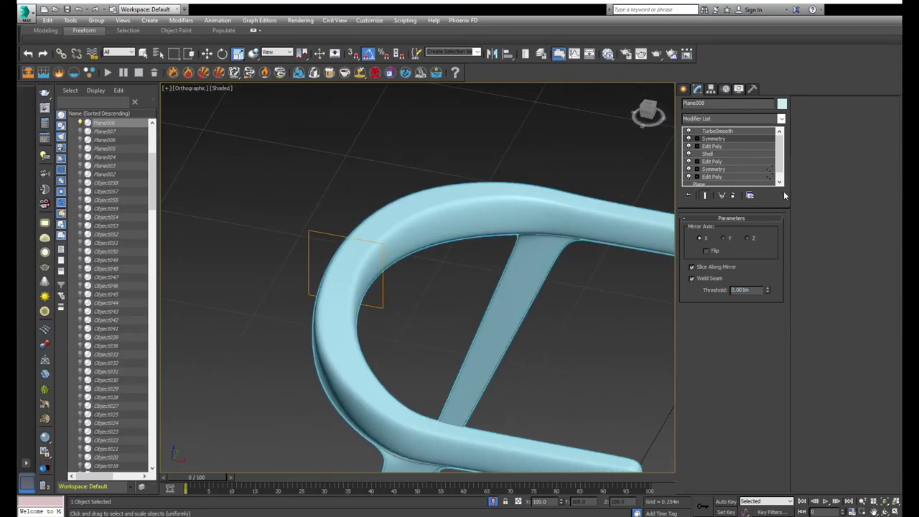
click(743, 132)
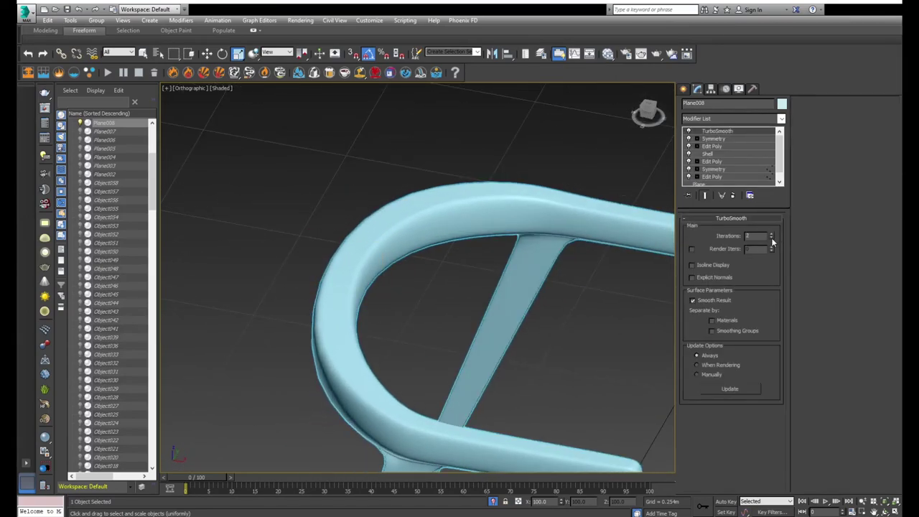
click(772, 239)
click(772, 239)
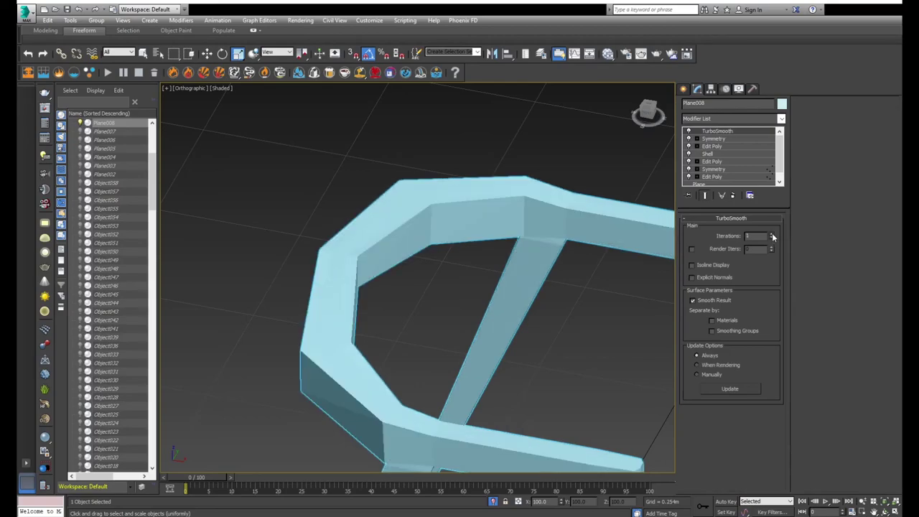
click(771, 235)
key(f)
key(F3)
scroll(517, 262, down, 3)
- Pan, zoom and orbit the chair, checking it in the Front and Top views
scroll(512, 266, down, 2)
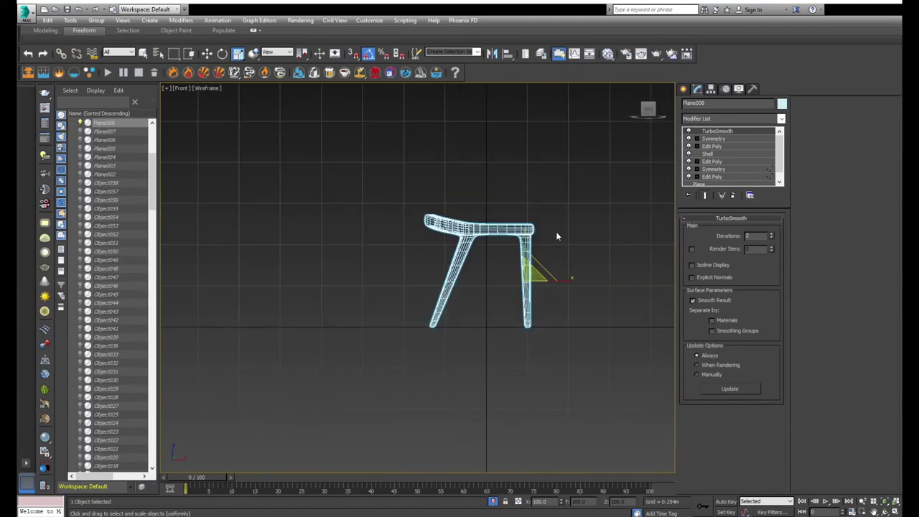
middle_drag(556, 235, 516, 240)
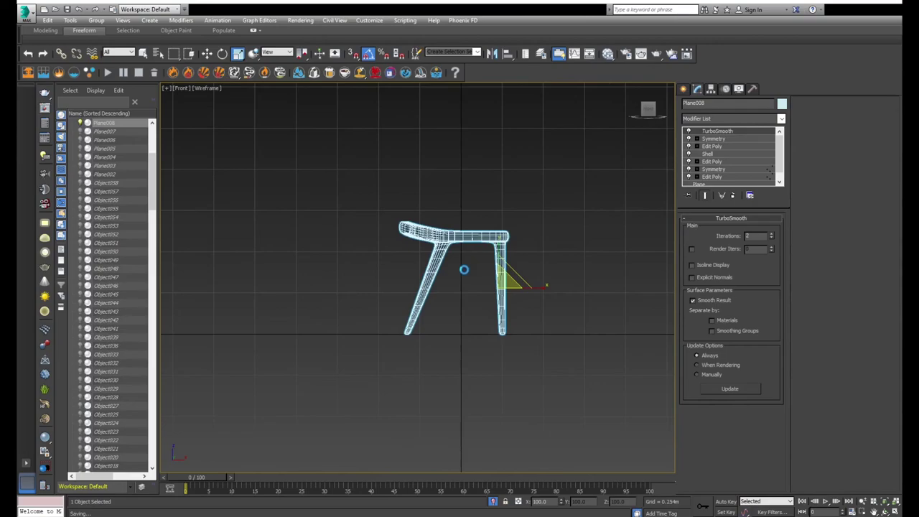
scroll(482, 251, up, 2)
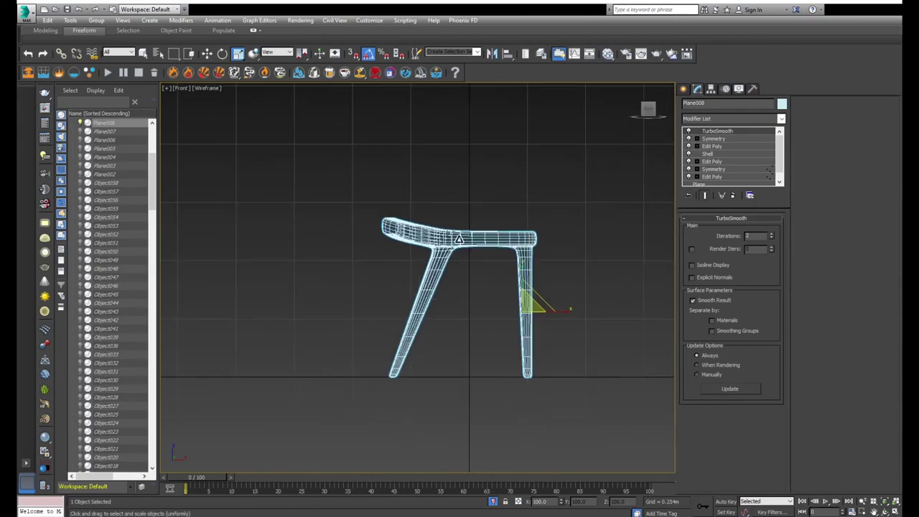
scroll(482, 251, up, 4)
key(w)
alt+middle_drag(493, 273, 451, 297)
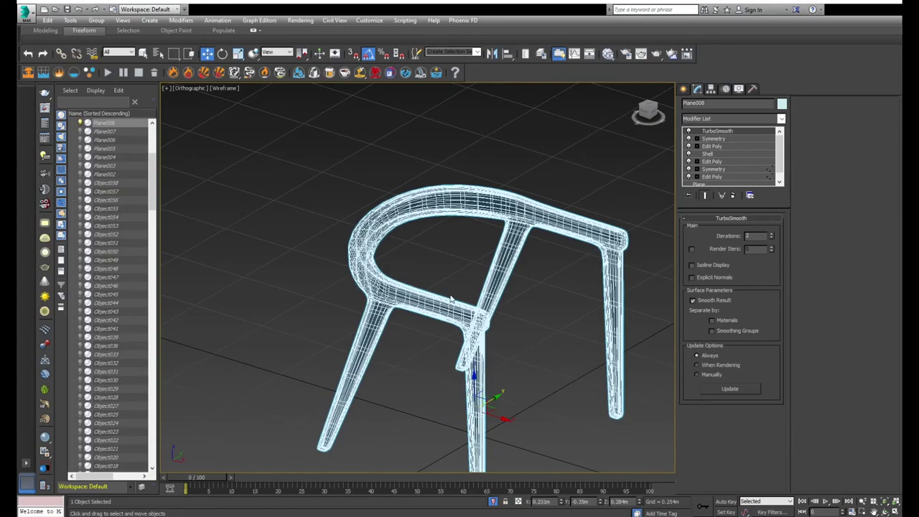
key(f)
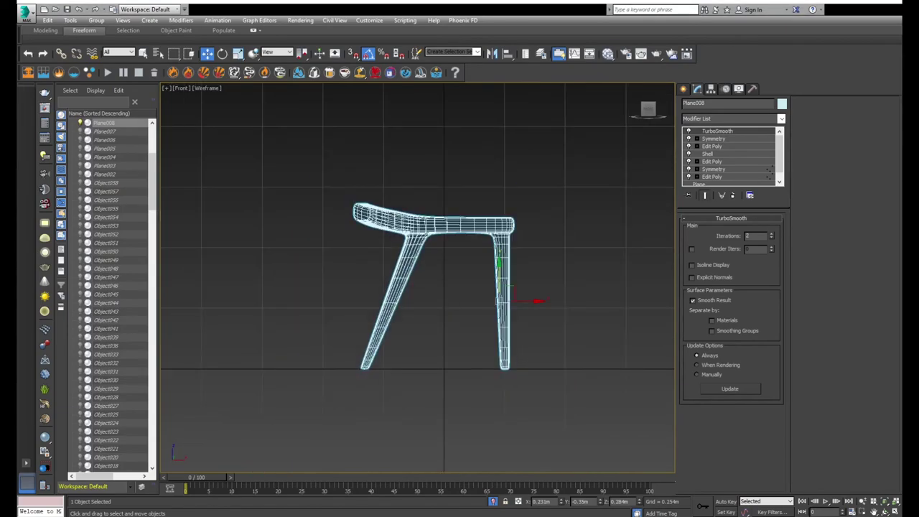
key(shift+z)
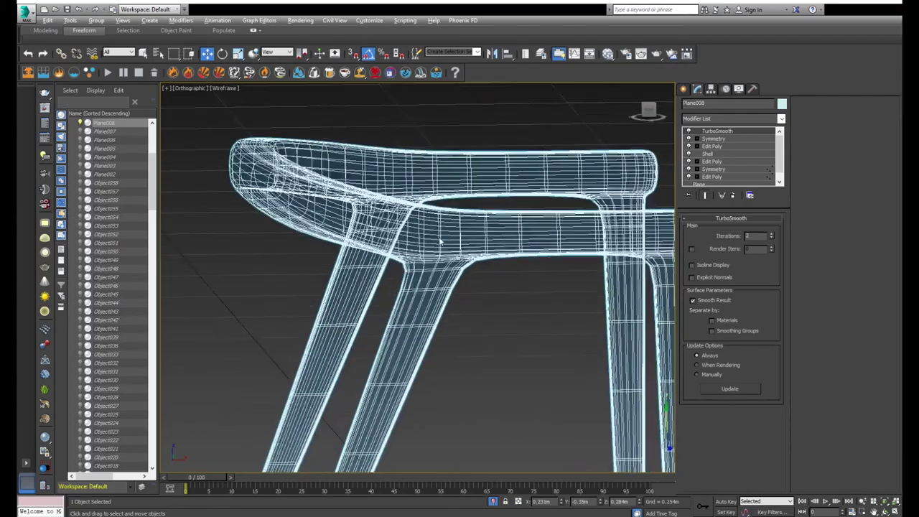
key(t)
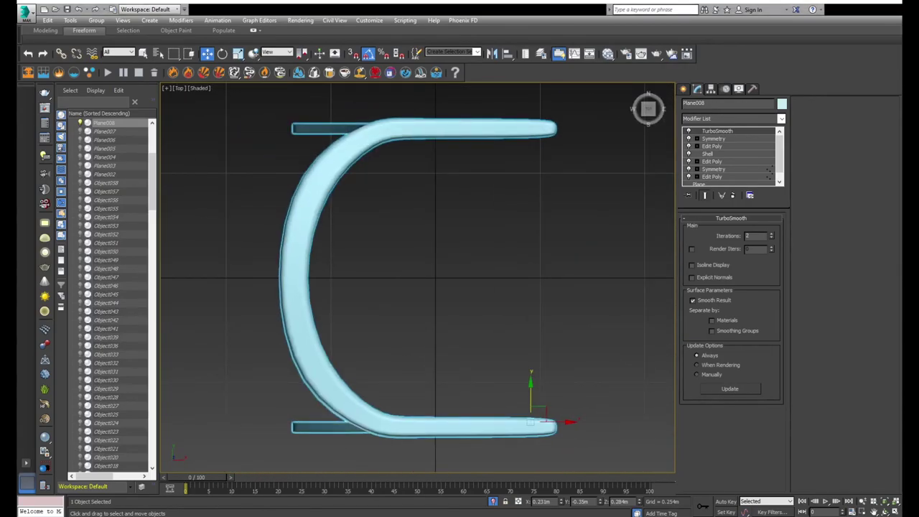
key(f)
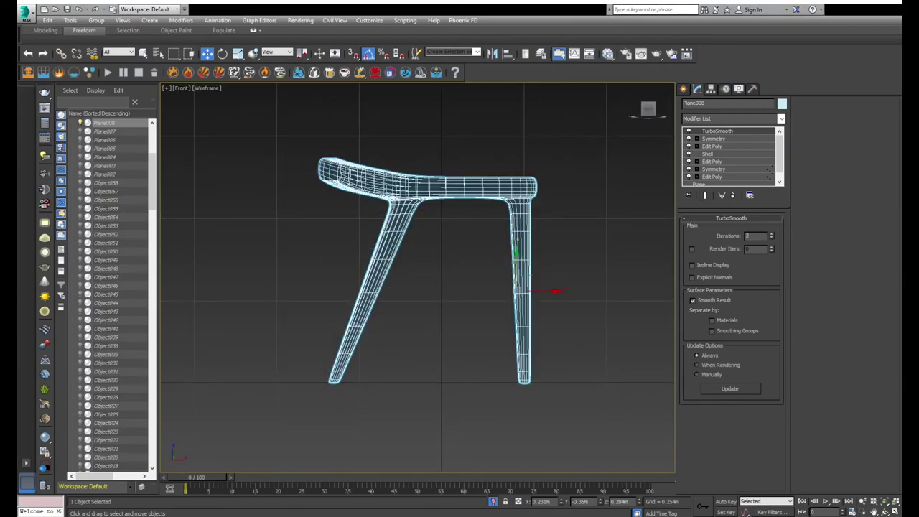
- Make the upper Edit Poly active to show the low-poly cage, and orbit around it
click(642, 104)
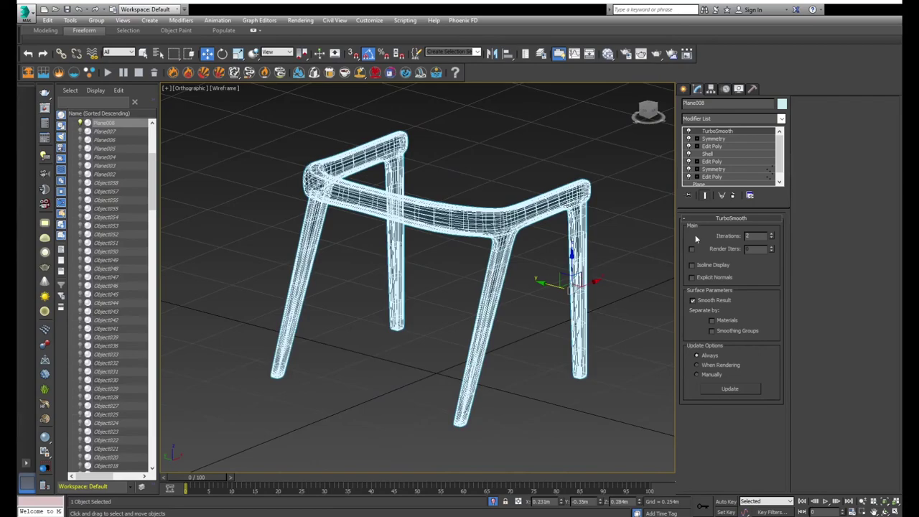
click(728, 148)
mouse_move(667, 194)
alt+middle_down()
mouse_move(619, 213)
mouse_move(530, 224)
alt+middle_up()
alt+middle_drag(440, 242, 278, 253)
- Select polygons, an edge and the top vertex on the diagonal back strut, orbiting around it
click(371, 214)
scroll(373, 222, up, 5)
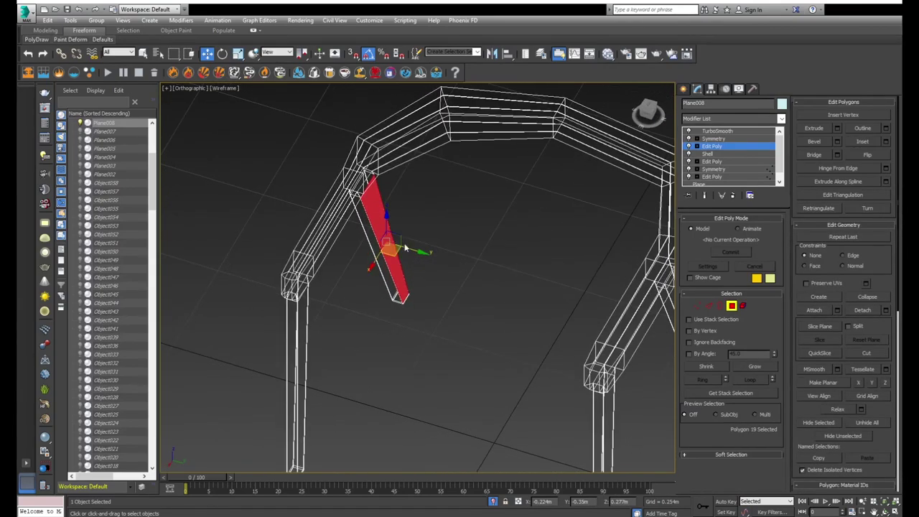
click(404, 250)
alt+middle_drag(442, 264, 471, 307)
key(1)
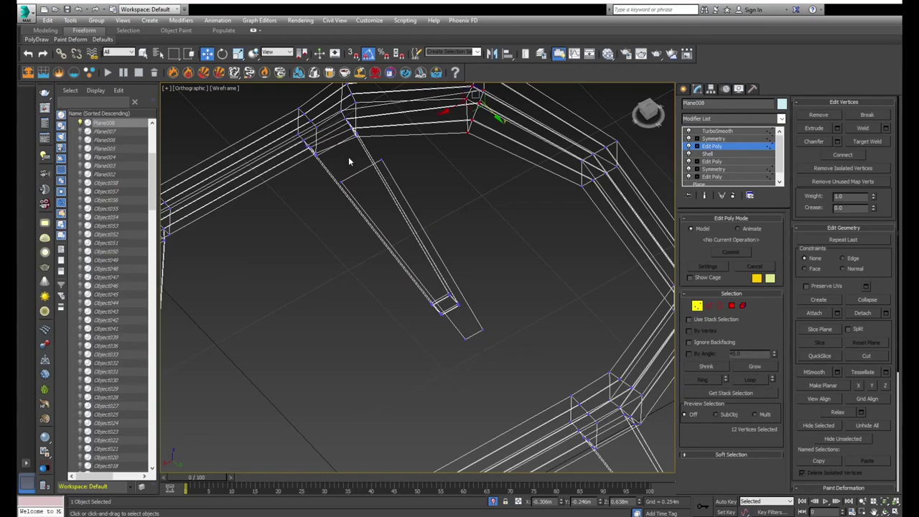
key(2)
click(359, 172)
alt+middle_drag(359, 173, 381, 194)
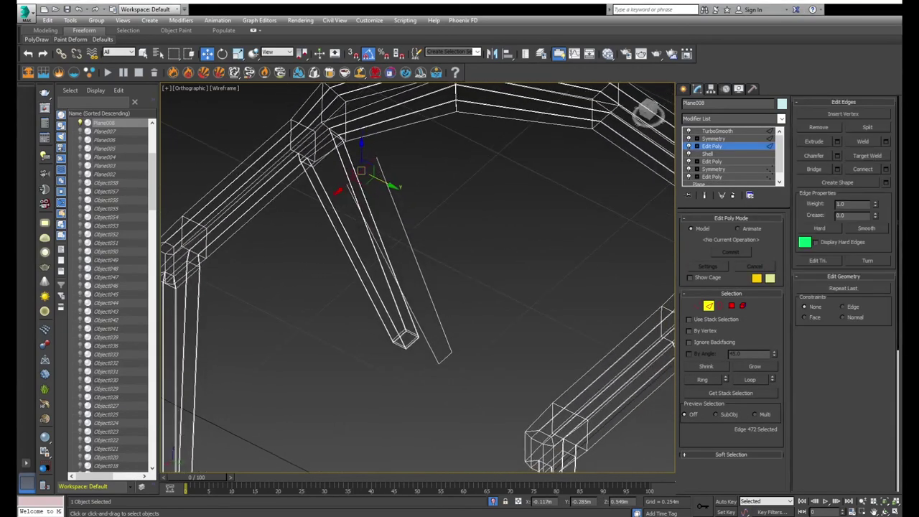
key(1)
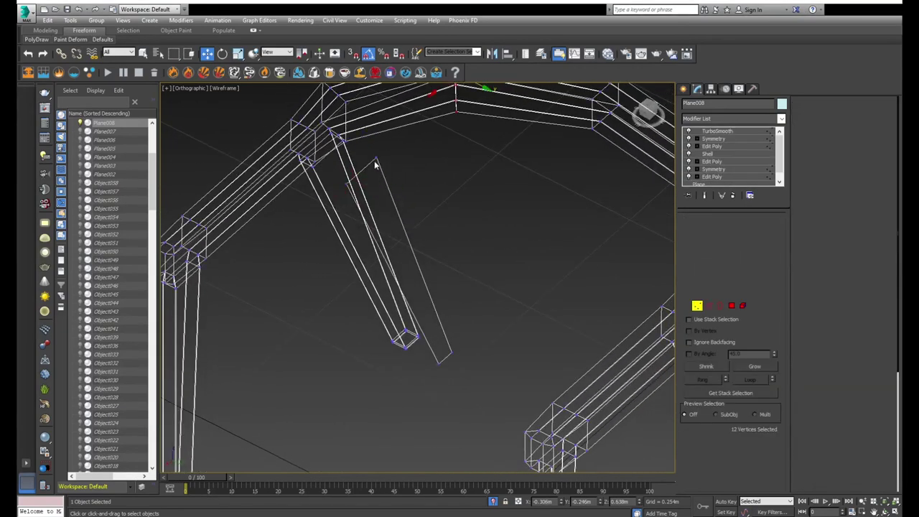
click(376, 159)
key(2)
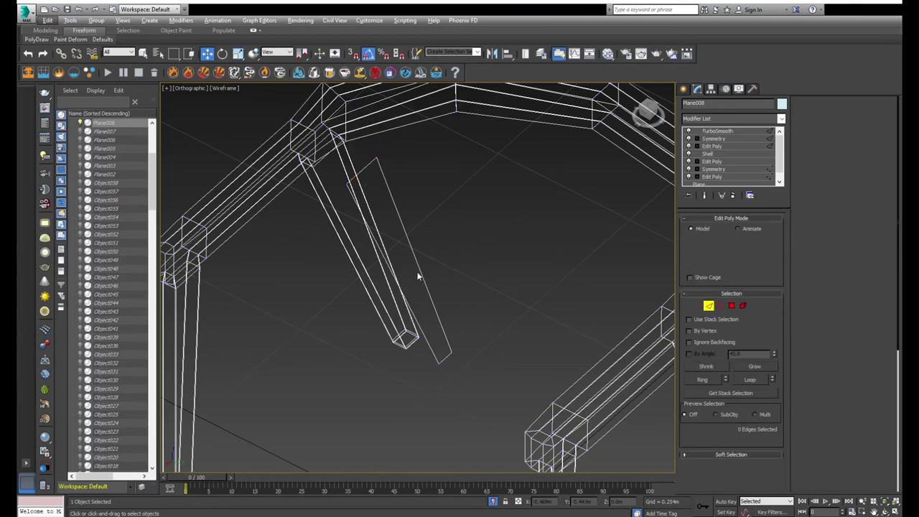
- Connect the strut's two long edges with cross edges, then select a strut polygon
click(419, 273)
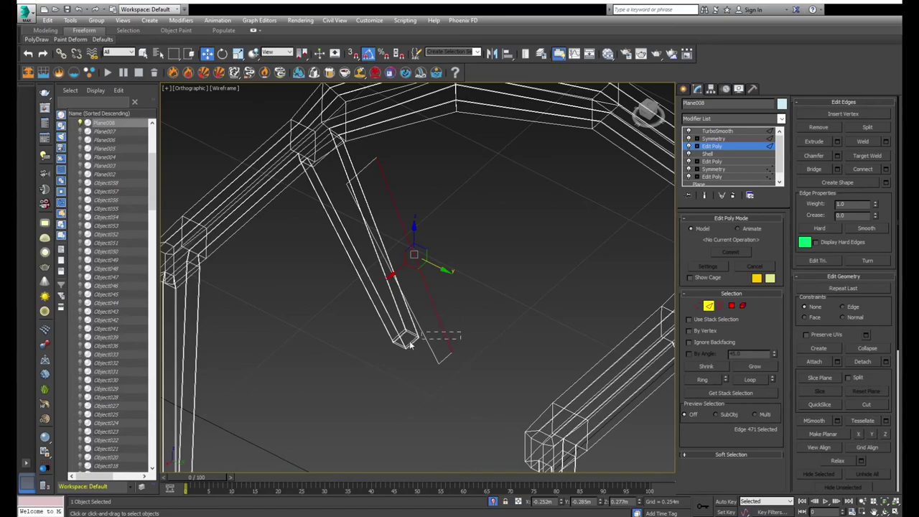
ctrl+click(431, 347)
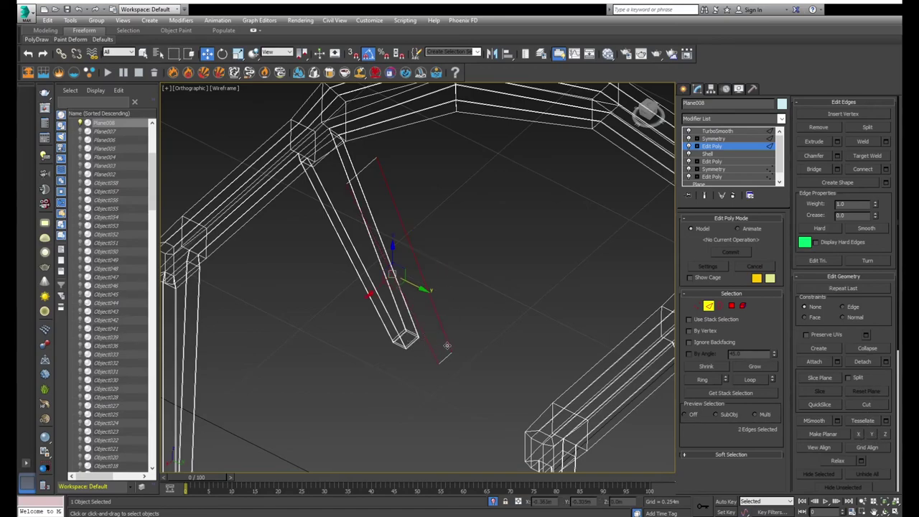
click(886, 170)
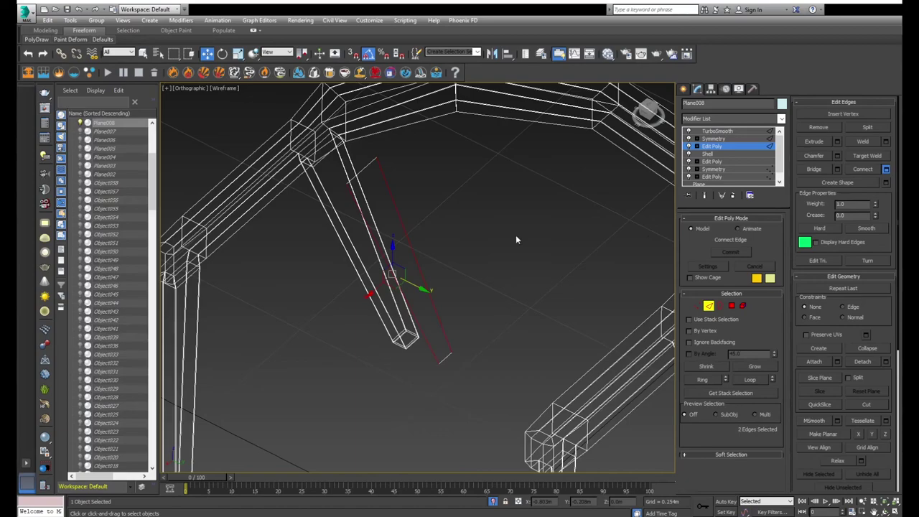
scroll(409, 284, up, 3)
click(403, 273)
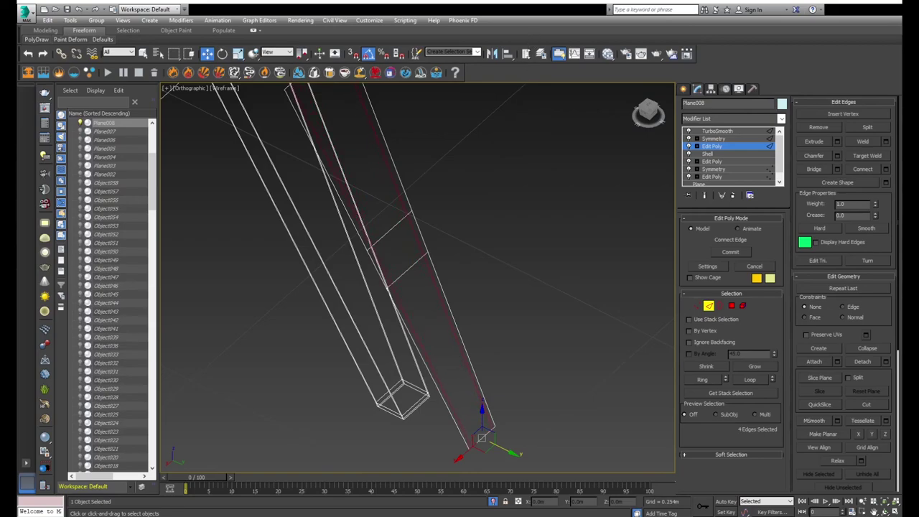
key(4)
click(405, 262)
key(ctrl+i)
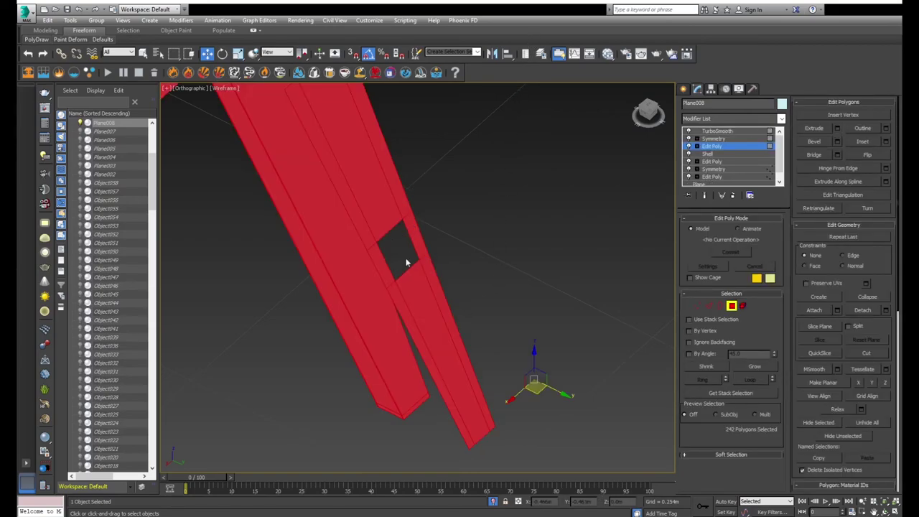
scroll(405, 262, down, 4)
key(5)
click(421, 281)
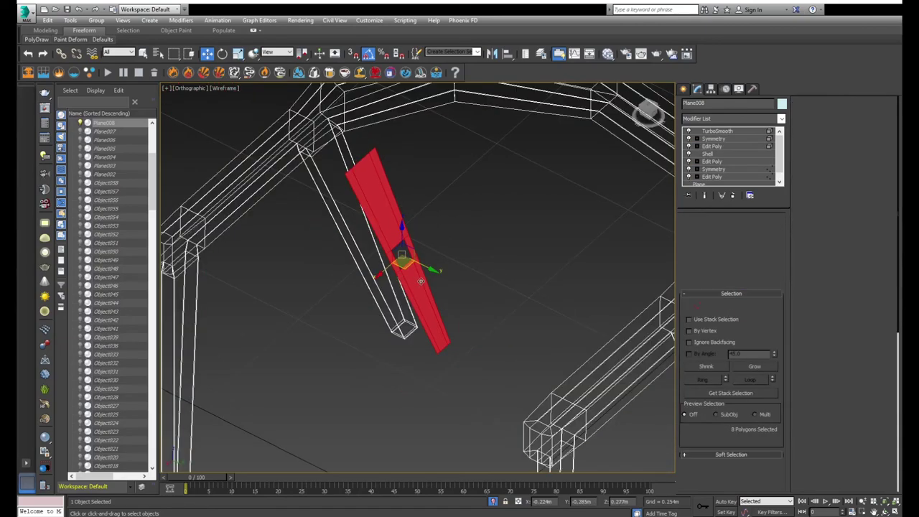
key(Delete)
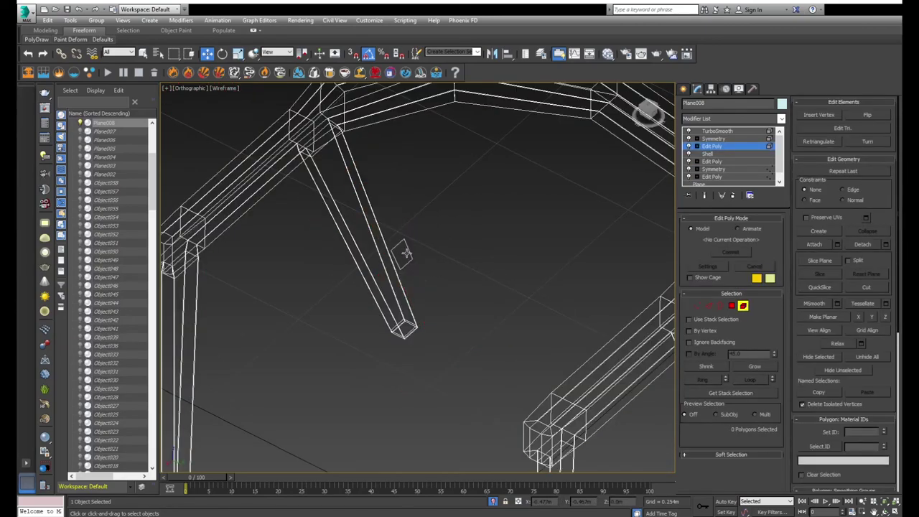
click(405, 253)
alt+middle_drag(405, 253, 460, 273)
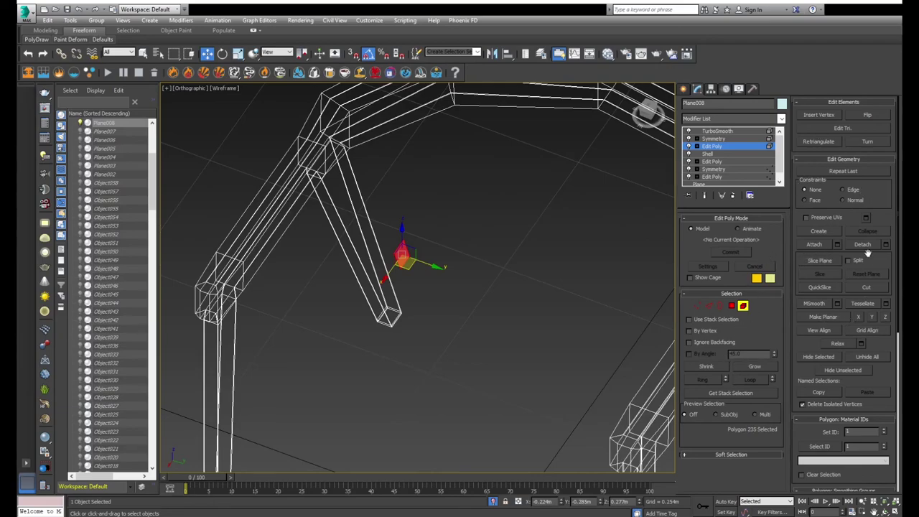
scroll(862, 265, down, 2)
scroll(863, 289, down, 2)
scroll(863, 289, down, 2)
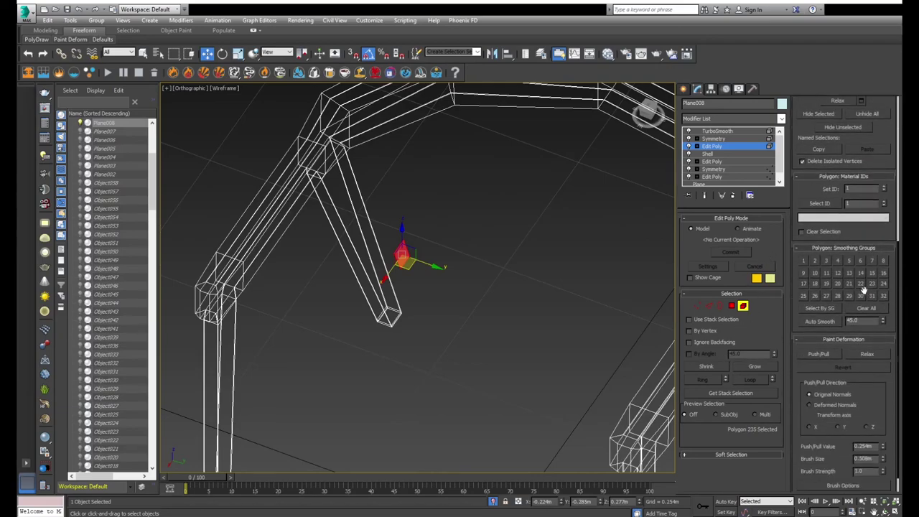
scroll(863, 289, down, 1)
scroll(847, 280, up, 2)
scroll(861, 252, up, 2)
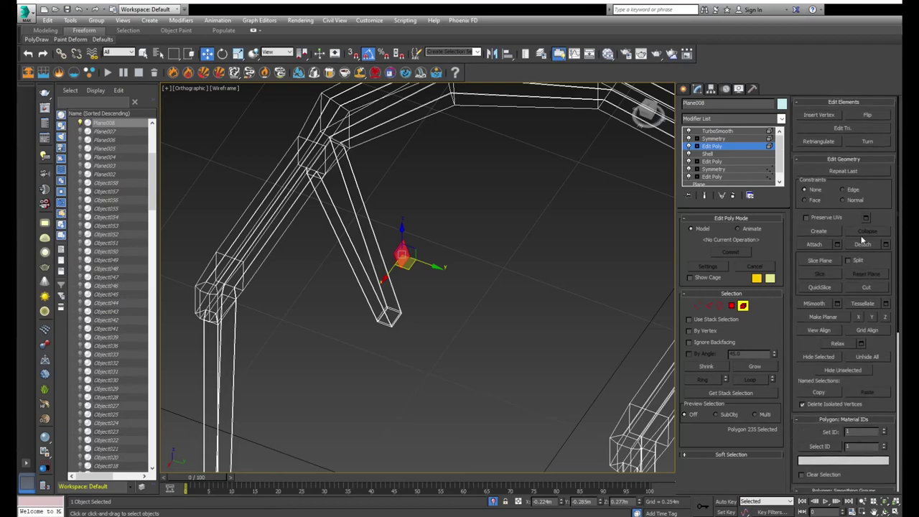
scroll(814, 323, down, 2)
scroll(840, 327, down, 2)
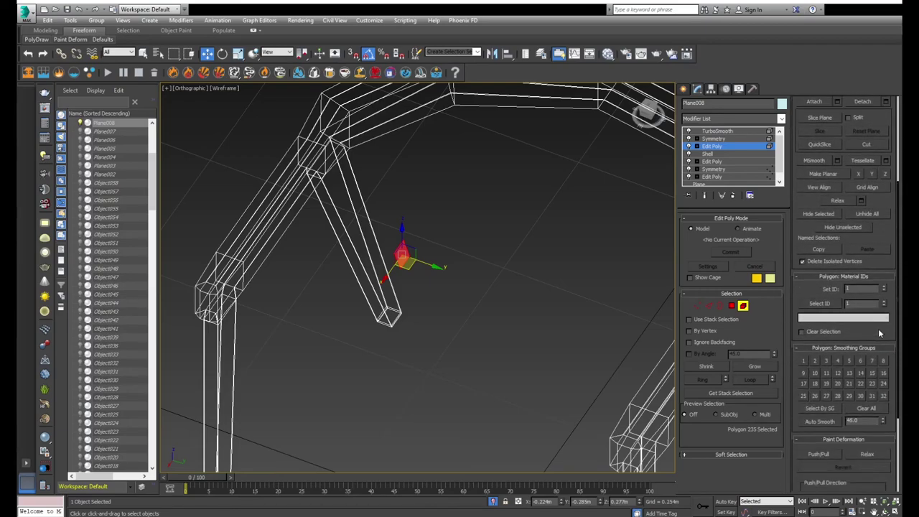
scroll(862, 331, down, 1)
scroll(883, 338, down, 2)
scroll(882, 338, up, 2)
scroll(882, 337, up, 2)
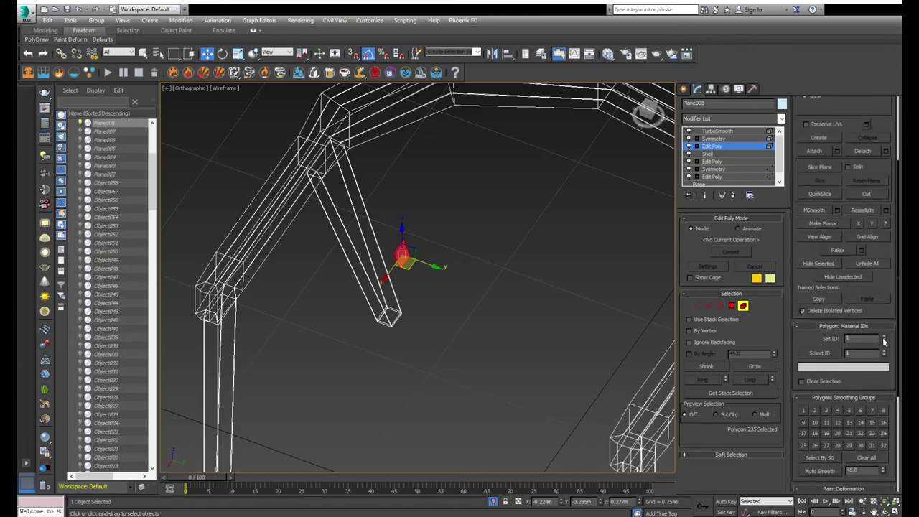
scroll(882, 337, up, 2)
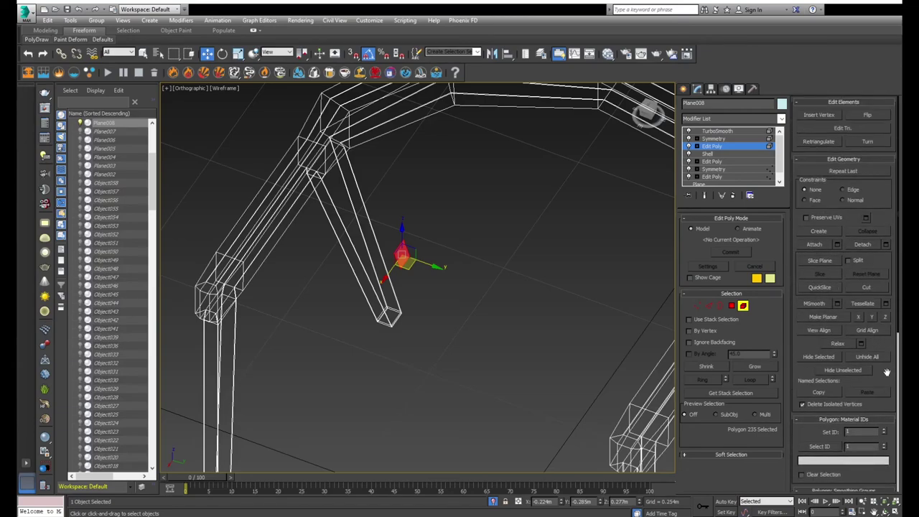
- Extrude the leg's side face into a new bar and vertex-snap its end into place
alt+middle_drag(502, 287, 541, 280)
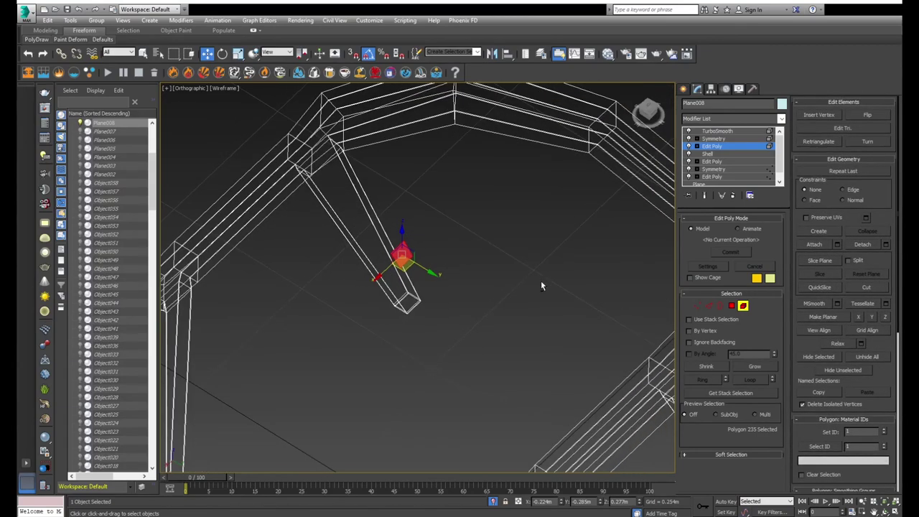
key(4)
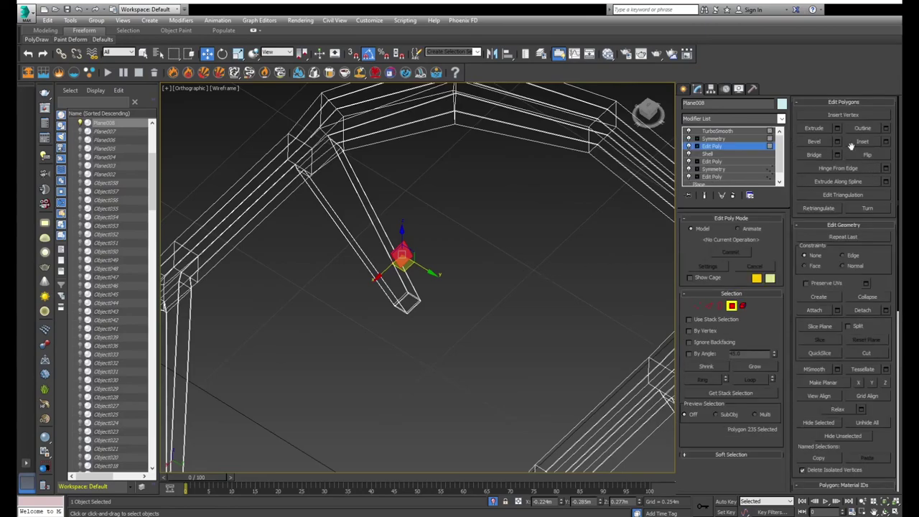
click(814, 127)
drag(404, 255, 488, 222)
key(w)
alt+middle_drag(488, 222, 403, 280)
key(2)
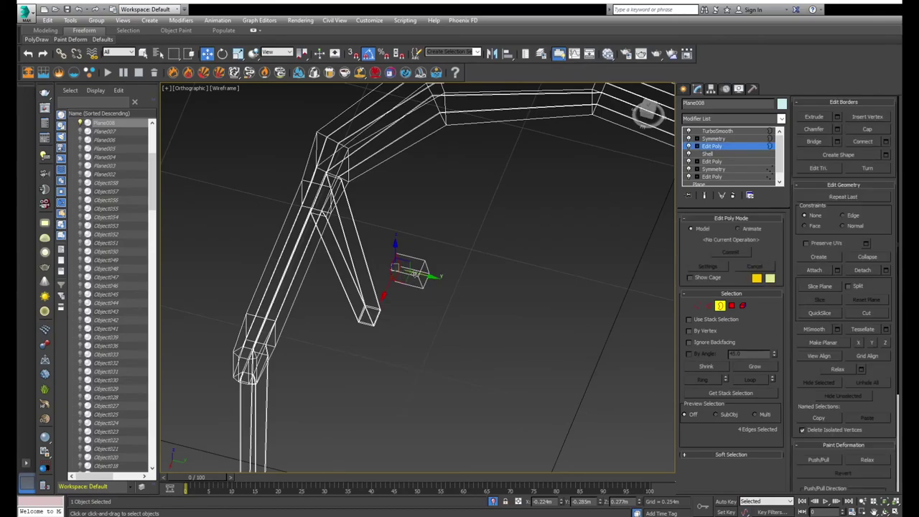
drag(403, 280, 374, 290)
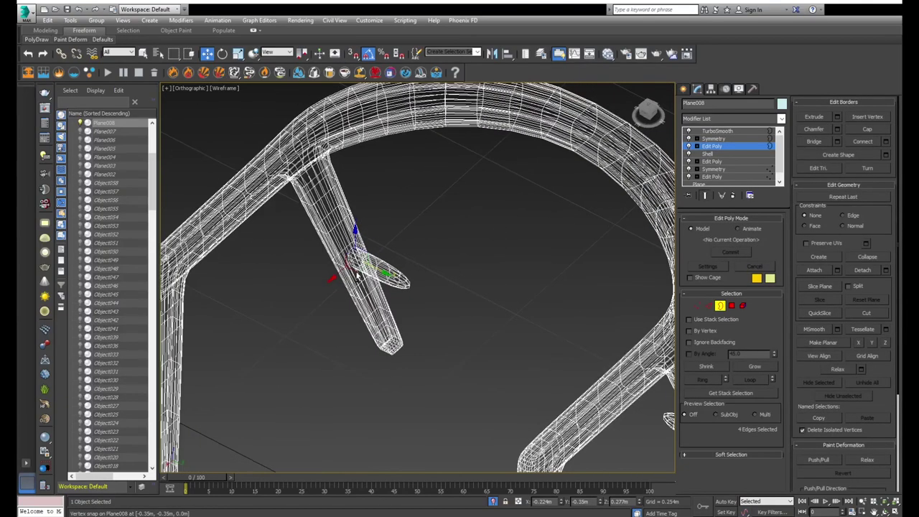
- Select the new bar's end face and inspect the bar and leg up close
alt+middle_drag(374, 290, 375, 268)
scroll(376, 268, up, 5)
key(4)
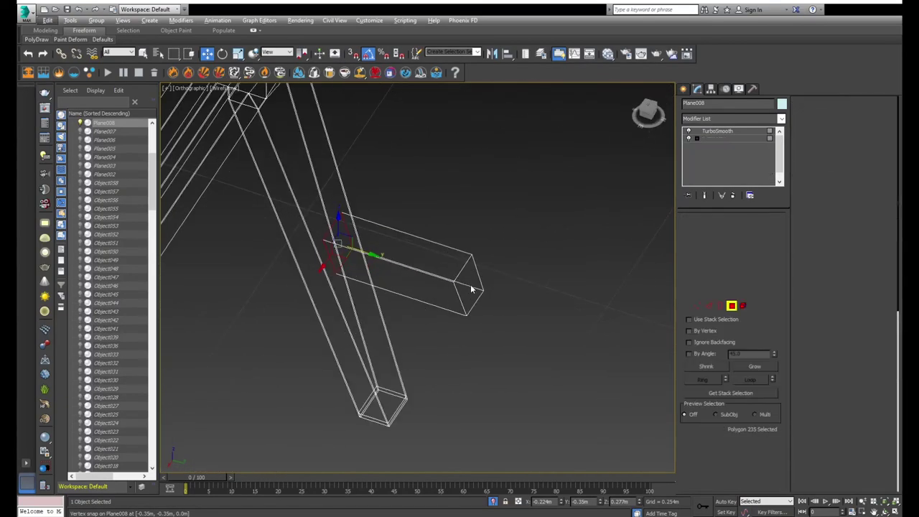
click(468, 286)
mouse_move(468, 285)
alt+middle_down()
mouse_move(563, 294)
mouse_move(502, 280)
alt+middle_up()
scroll(495, 287, down, 4)
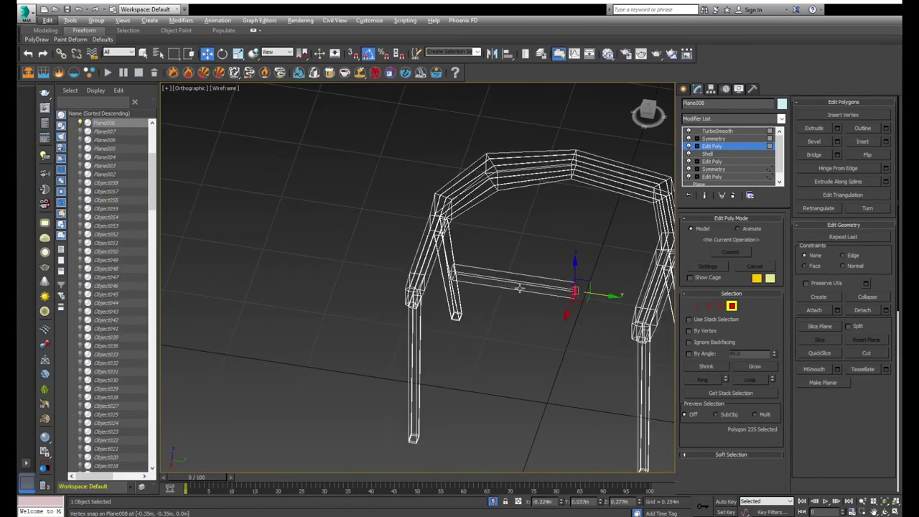
scroll(457, 258, up, 4)
alt+middle_drag(457, 258, 481, 285)
- Ring-select the bar's four long edges and connect them into new edge loops
key(2)
click(476, 269)
key(alt+r)
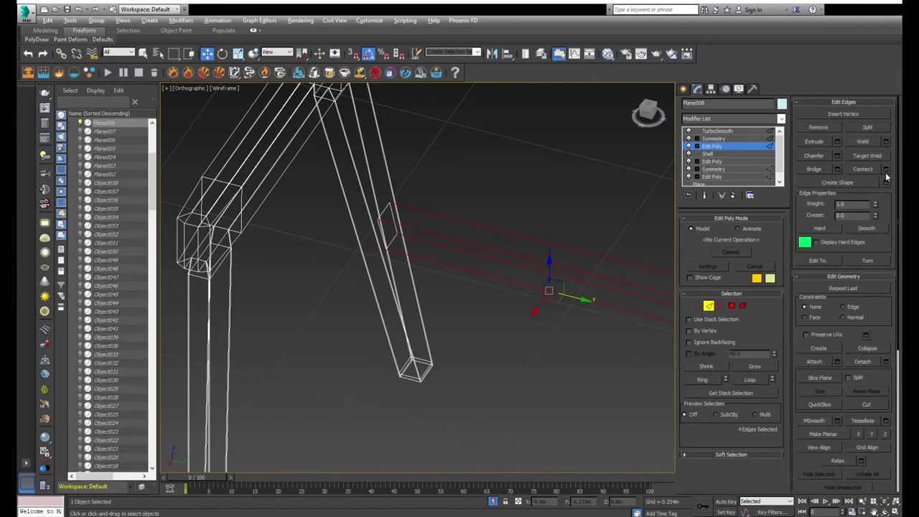
click(886, 170)
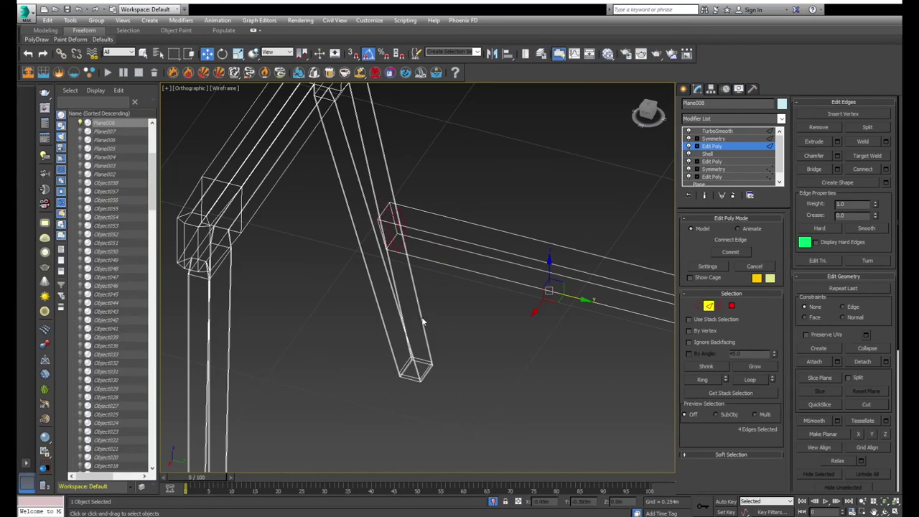
drag(429, 300, 426, 297)
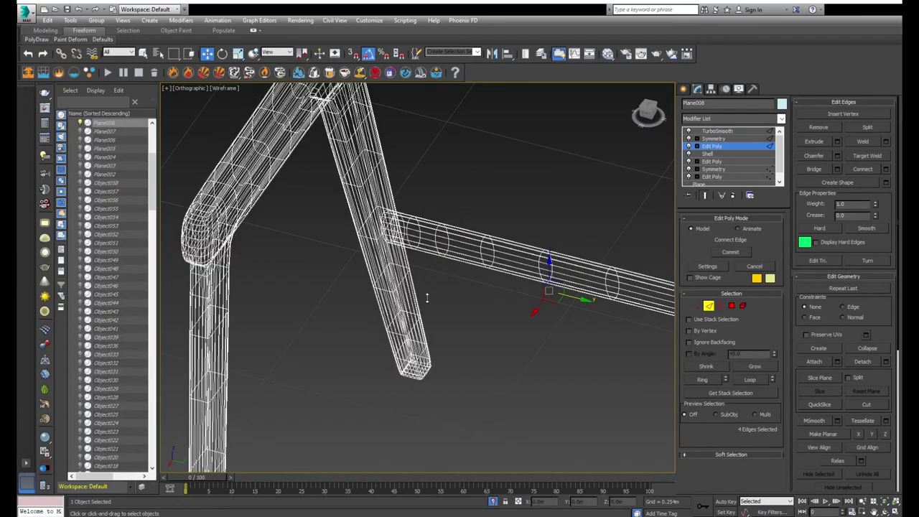
middle_drag(427, 297, 417, 300)
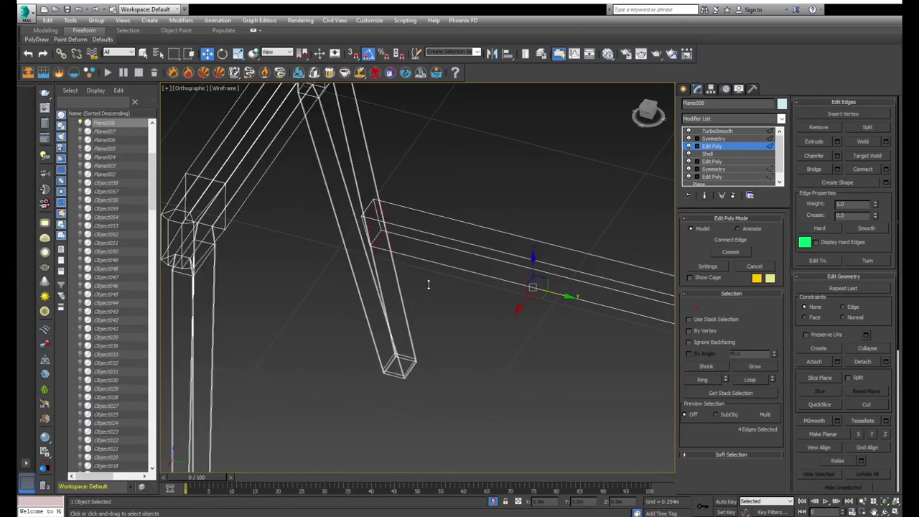
scroll(373, 246, up, 2)
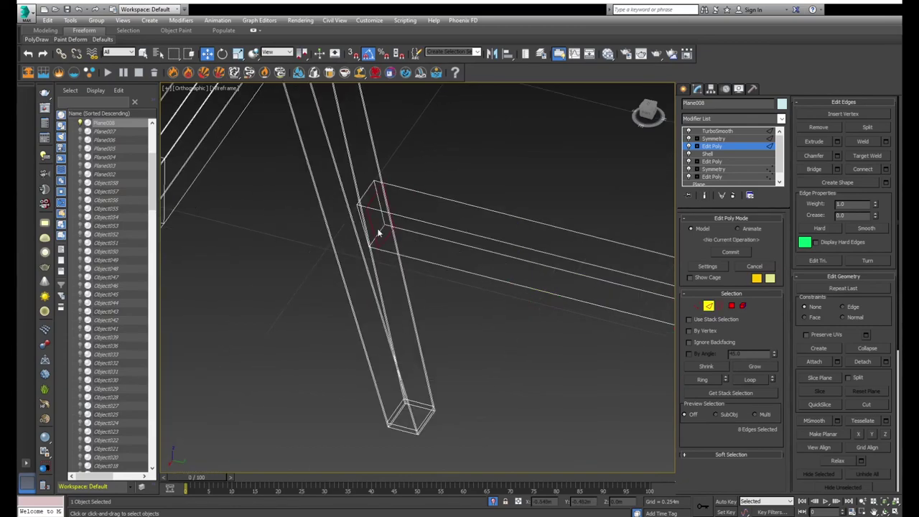
- Add connecting edge loops near the bar end and check the result shaded
click(372, 229)
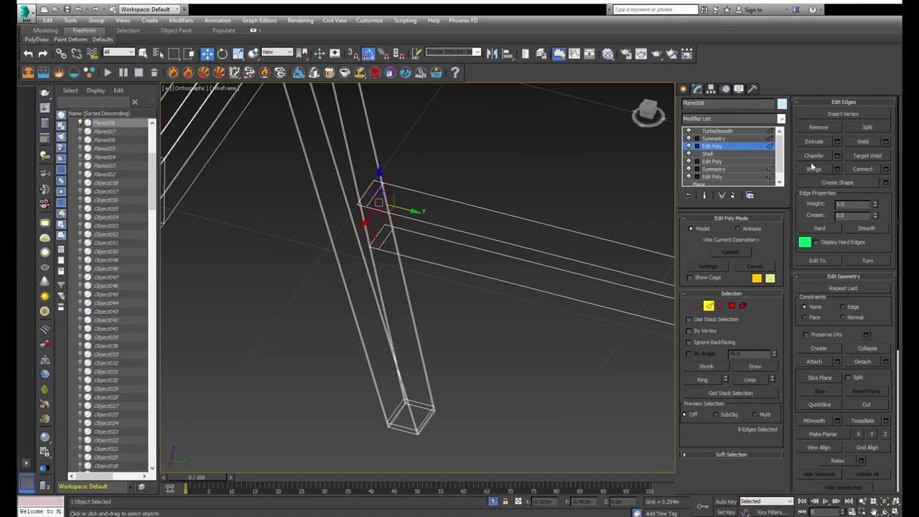
click(885, 170)
scroll(432, 286, down, 3)
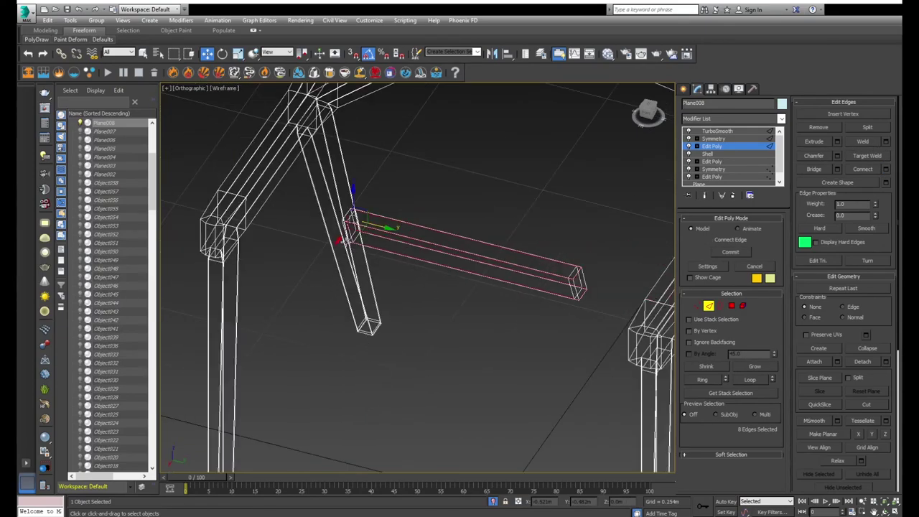
key(F3)
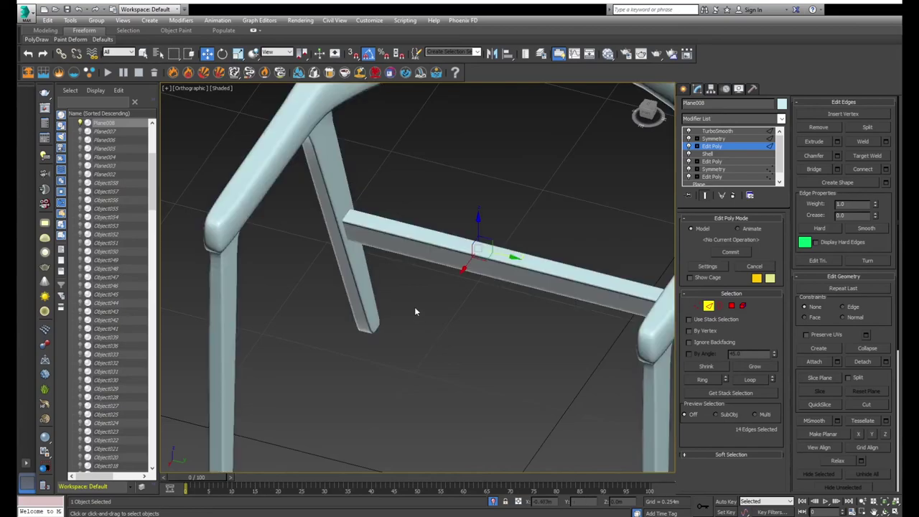
mouse_move(414, 306)
alt+middle_down()
mouse_move(511, 292)
mouse_move(394, 262)
alt+middle_up()
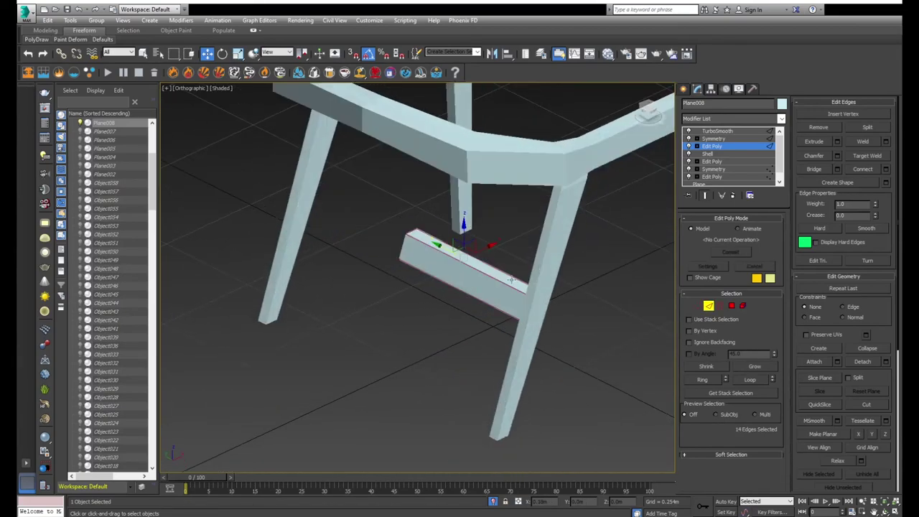
key(F3)
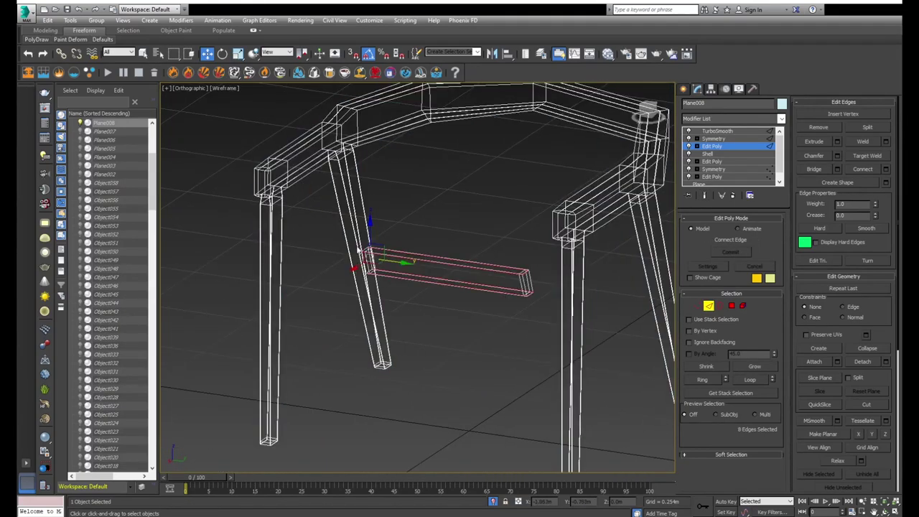
- Repeat the edge connection at the bar end, then undo back to the previous selection
scroll(396, 274, up, 5)
key(ctrl+shift+e)
scroll(389, 279, up, 2)
scroll(390, 278, up, 1)
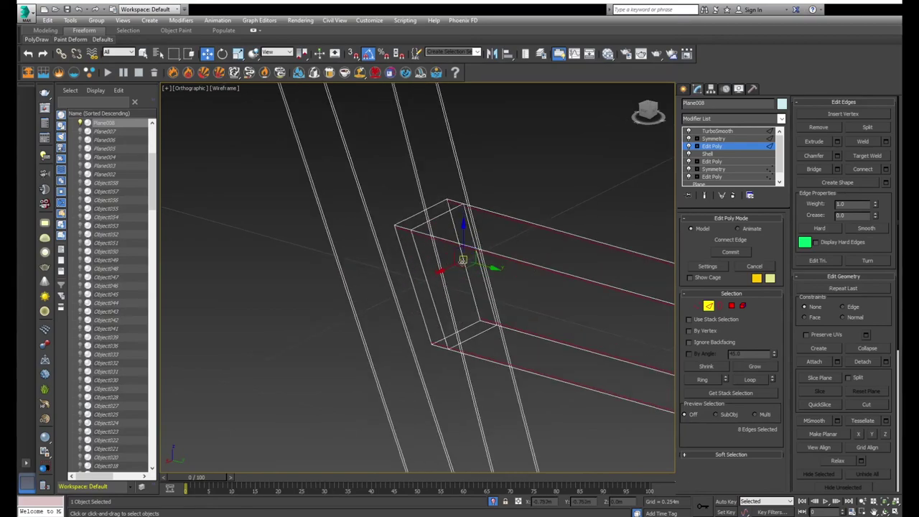
click(447, 267)
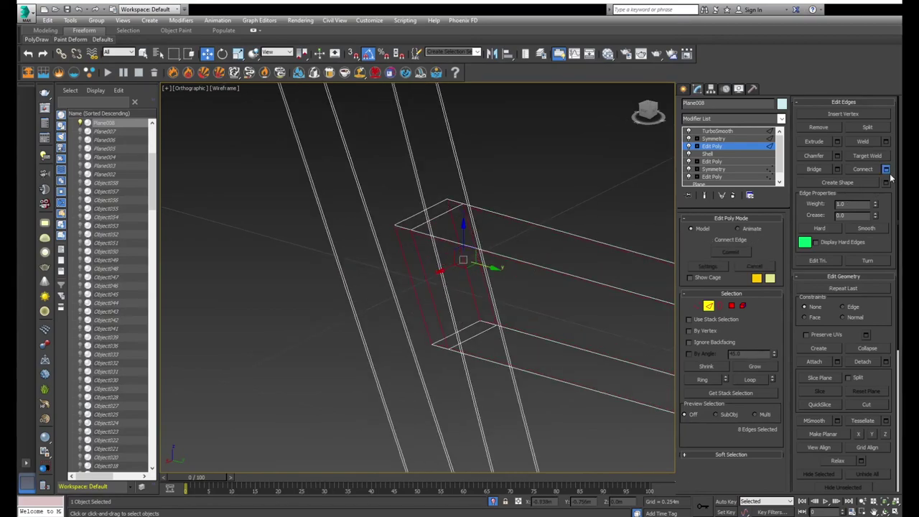
key(ctrl+z)
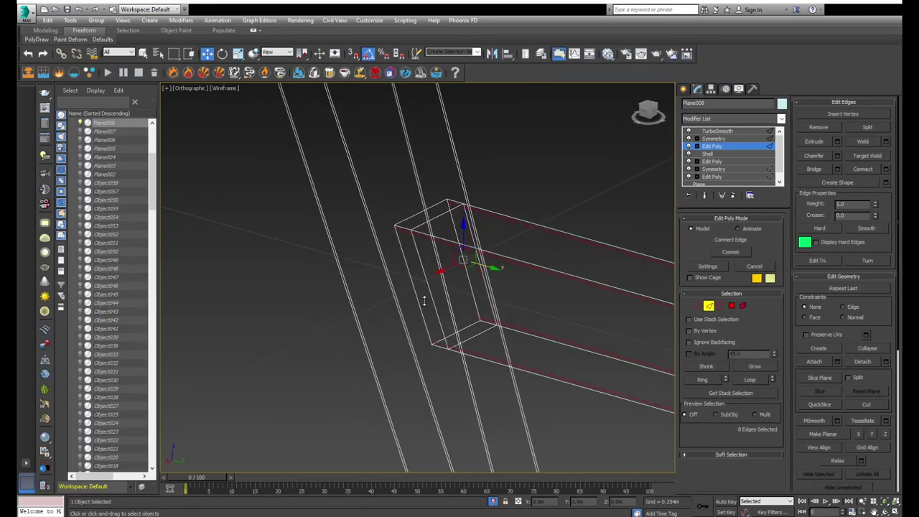
- Compare the shaded smoothed chair with the low-poly cage, then deselect it
key(F3)
key(F3)
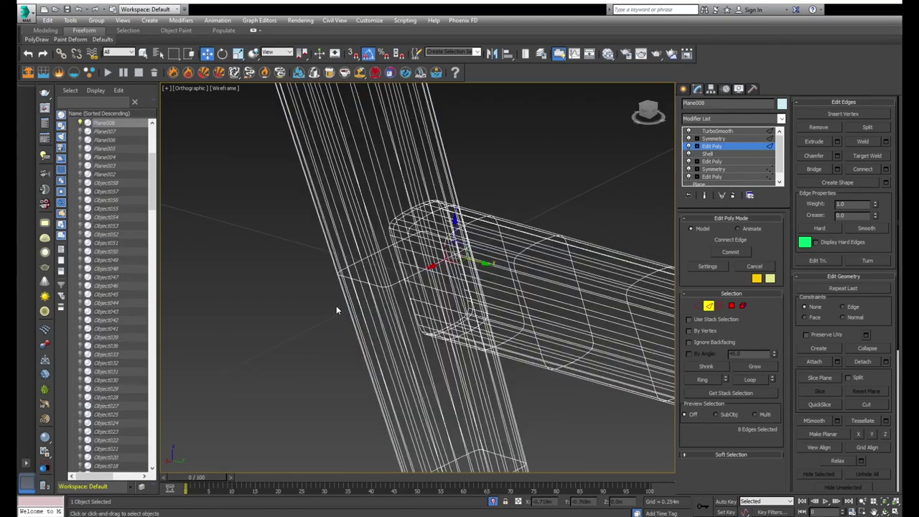
key(F3)
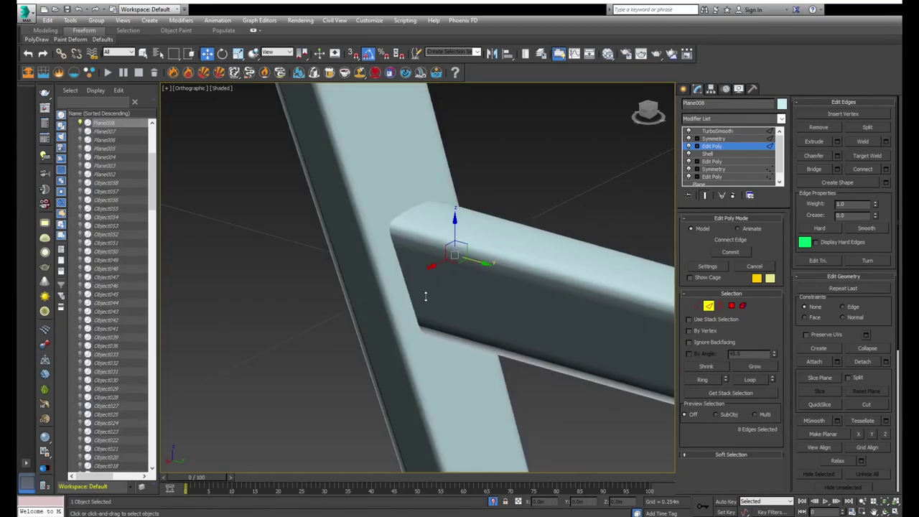
key(F3)
key(ctrl+Backspace)
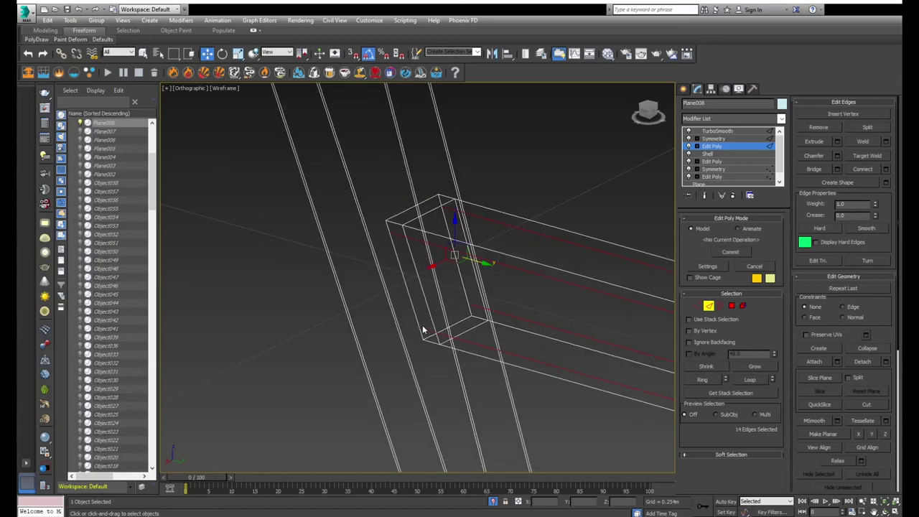
key(F3)
click(450, 242)
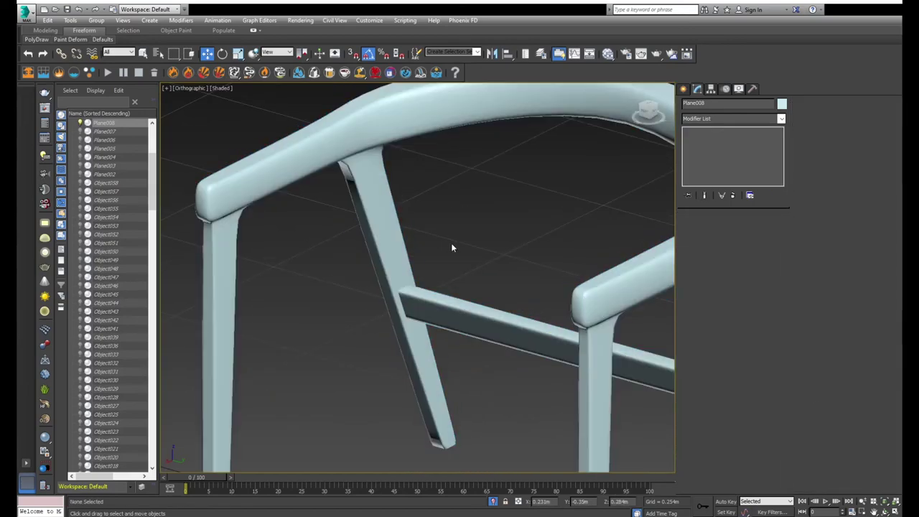
- Select the chair frame and inspect it from the front in wireframe and shaded views
scroll(451, 243, down, 5)
click(488, 287)
alt+middle_drag(488, 288, 527, 266)
scroll(527, 268, up, 5)
scroll(527, 266, down, 8)
key(F3)
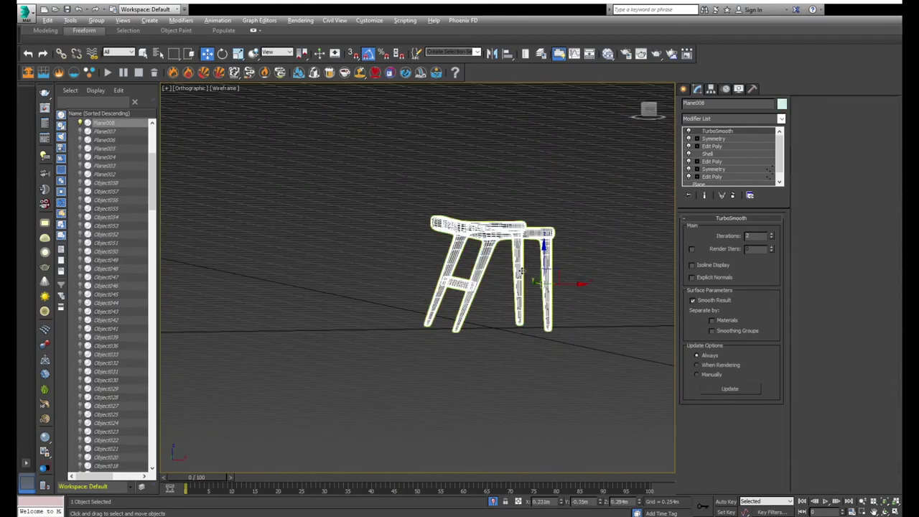
key(f)
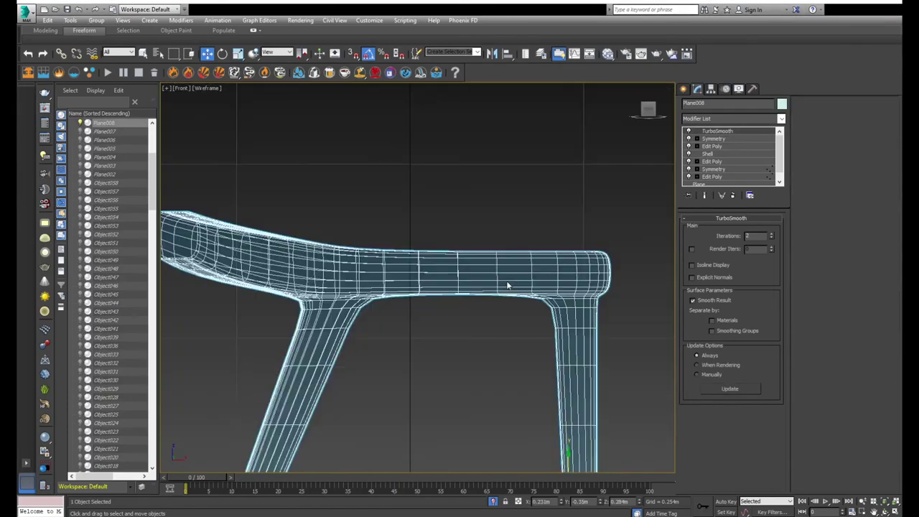
scroll(483, 293, down, 3)
key(F3)
scroll(408, 283, up, 3)
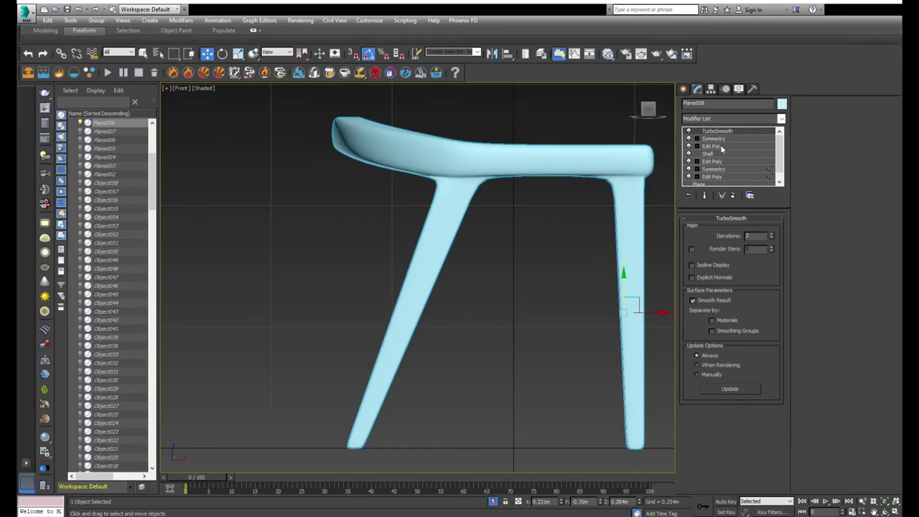
- Return to the Edit Poly cage at Polygon level and select the whole stretcher bar
click(721, 148)
key(F3)
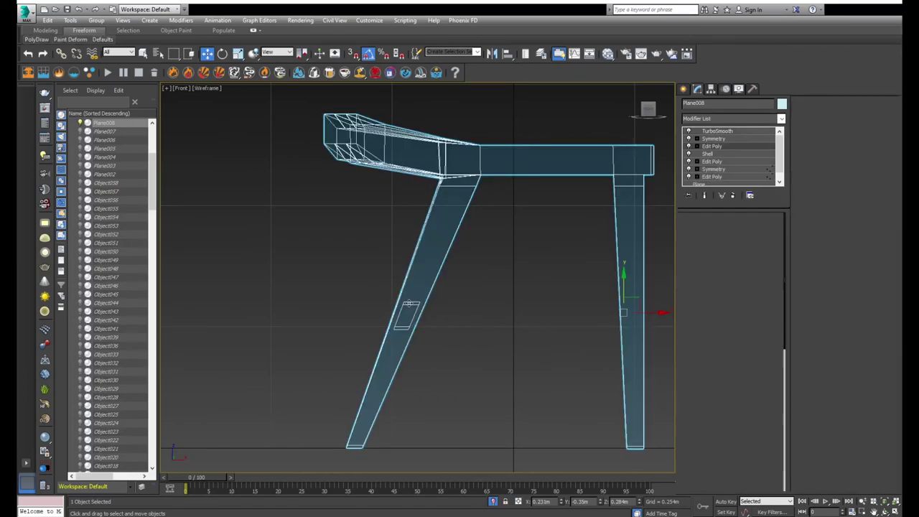
key(4)
key(z)
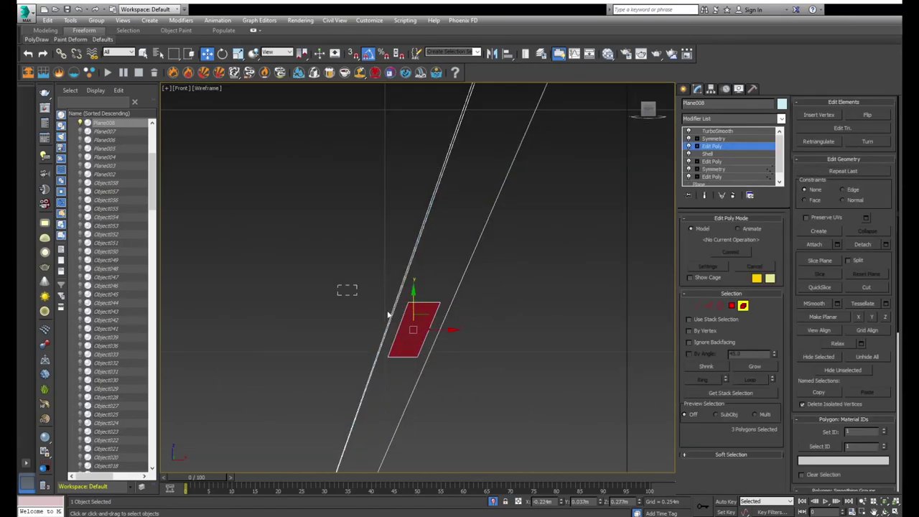
key(ctrl+a)
scroll(414, 289, down, 3)
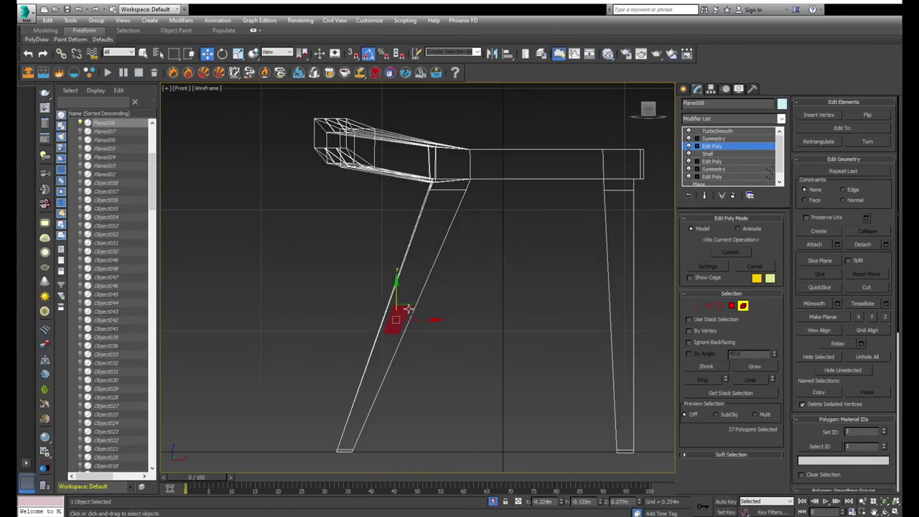
- Move the stretcher polygons up the slanted front leg toward the seat rail, then orbit to check
key(ctrl+a)
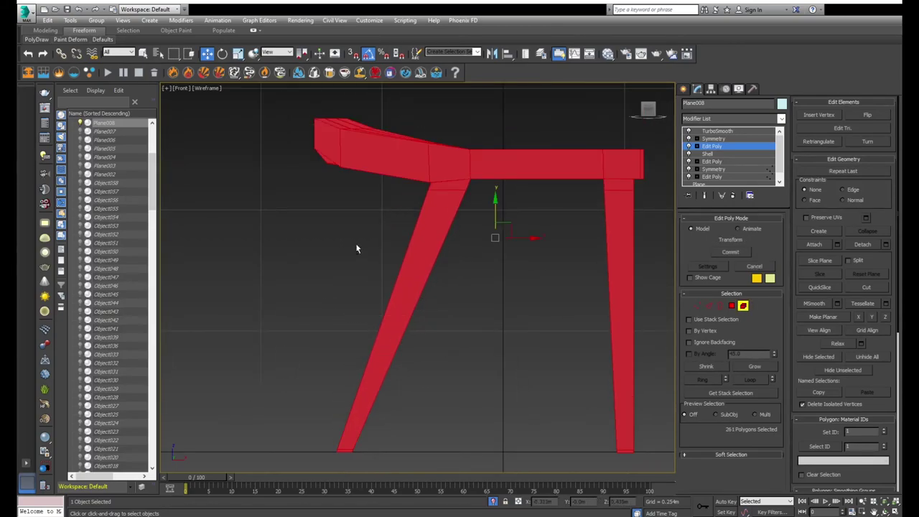
key(ctrl+z)
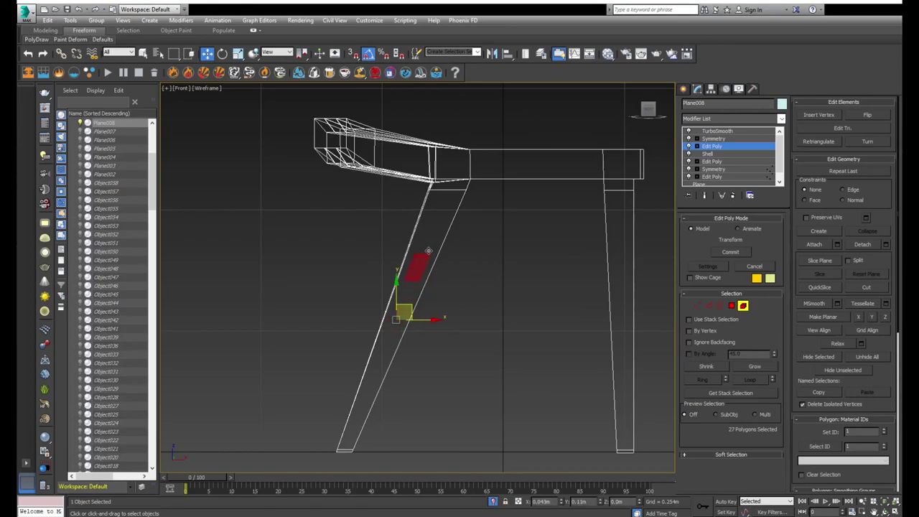
key(ctrl+z)
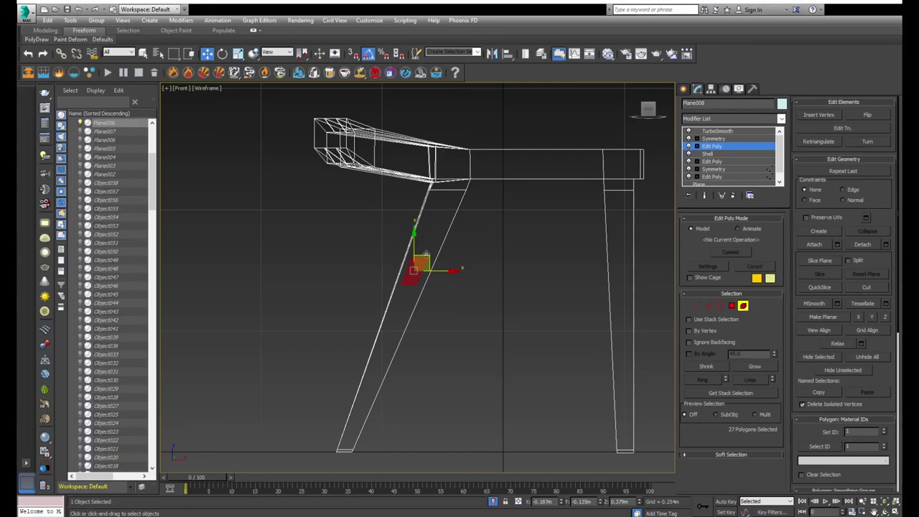
alt+middle_drag(498, 257, 467, 276)
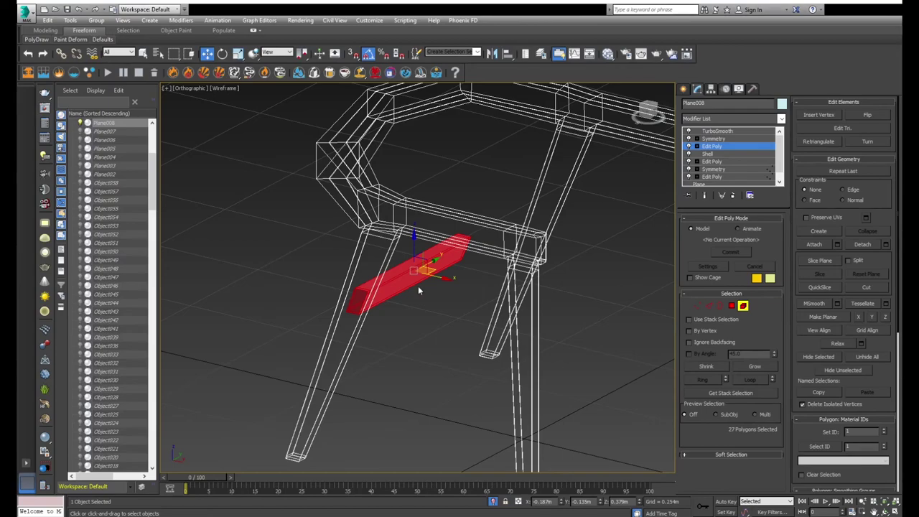
- Check the mirrored stretcher in Symmetry, reselect Plane008 and collapse the modifiers below TurboSmooth
alt+middle_drag(418, 286, 499, 263)
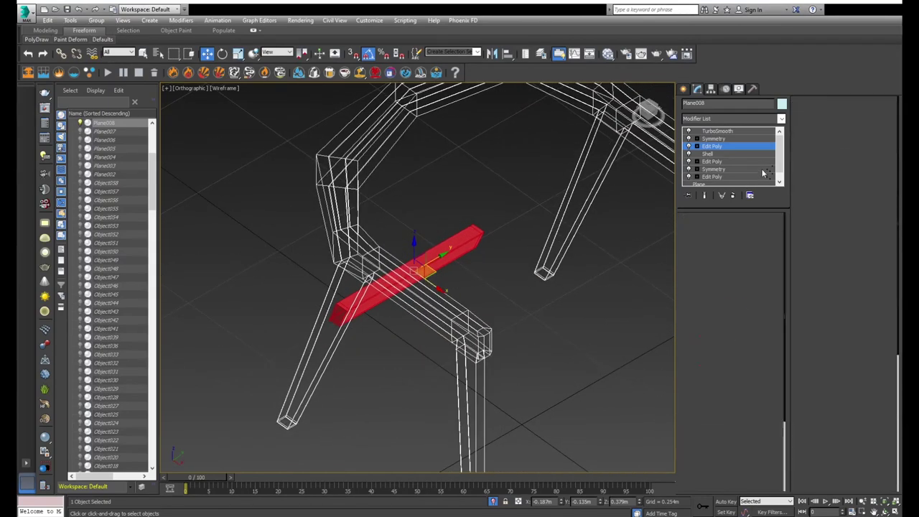
click(741, 140)
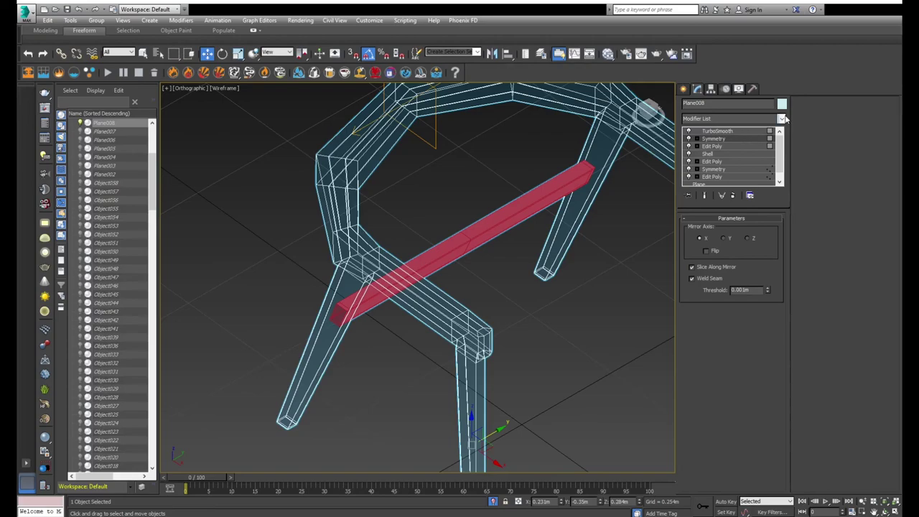
click(543, 220)
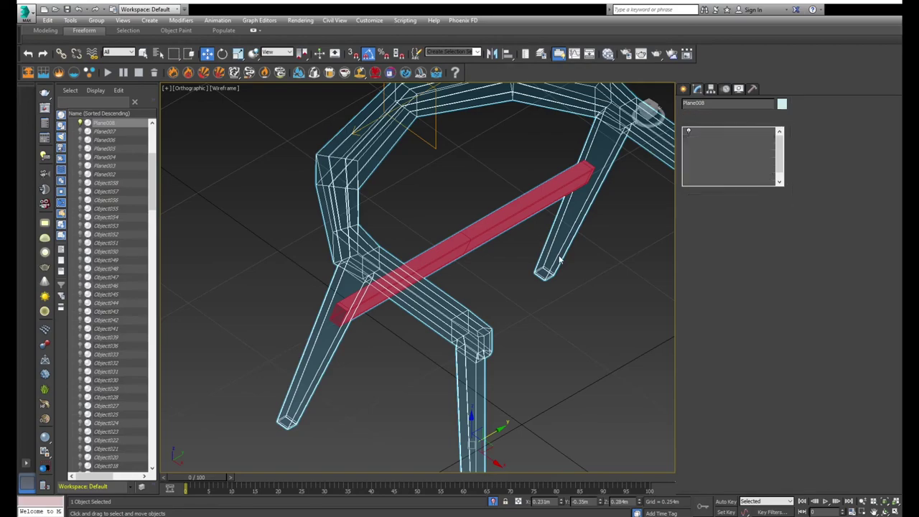
click(561, 243)
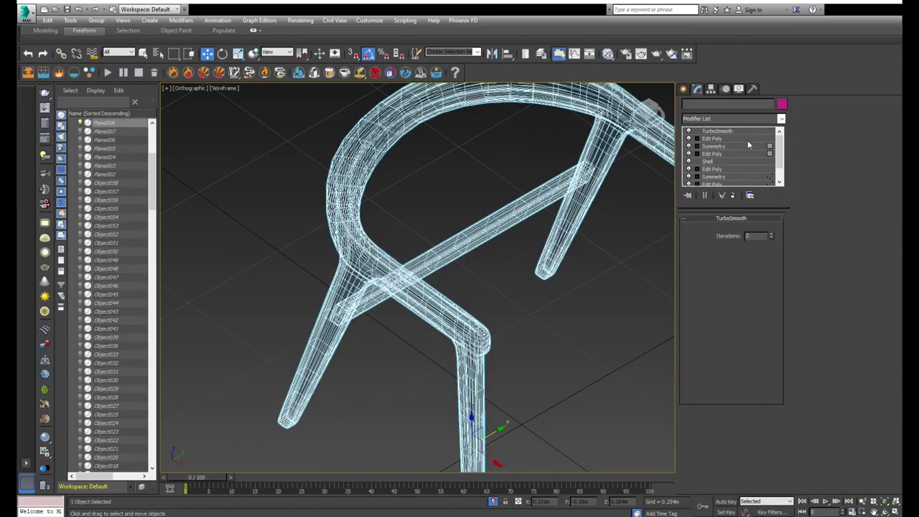
click(741, 139)
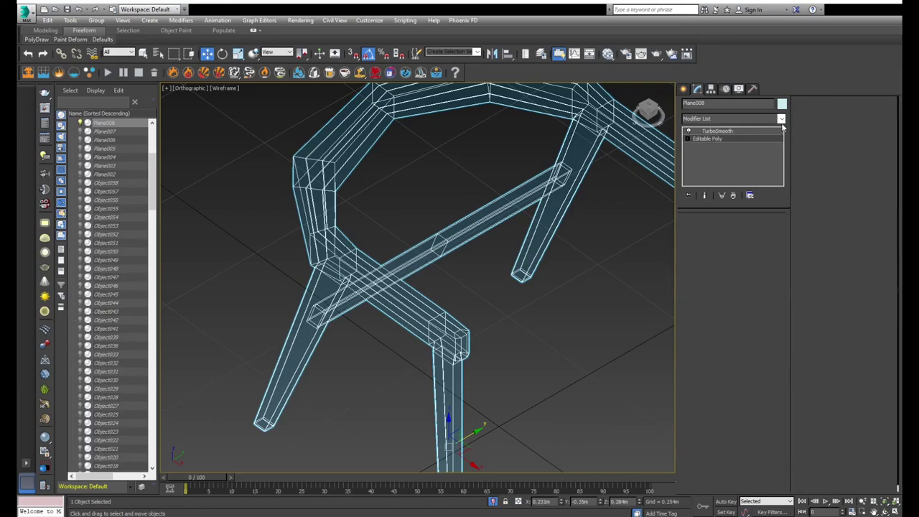
- Select and remove the extra edges on the crossbar
key(e)
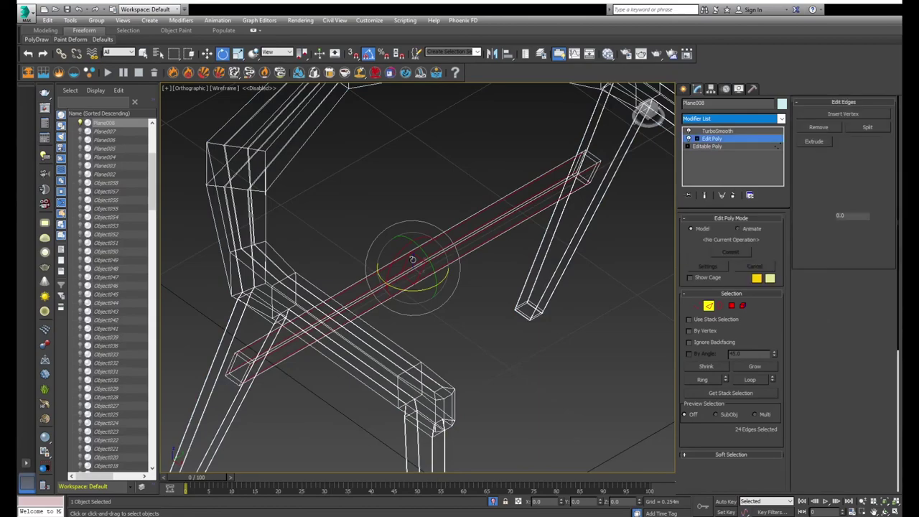
scroll(415, 255, up, 5)
click(418, 255)
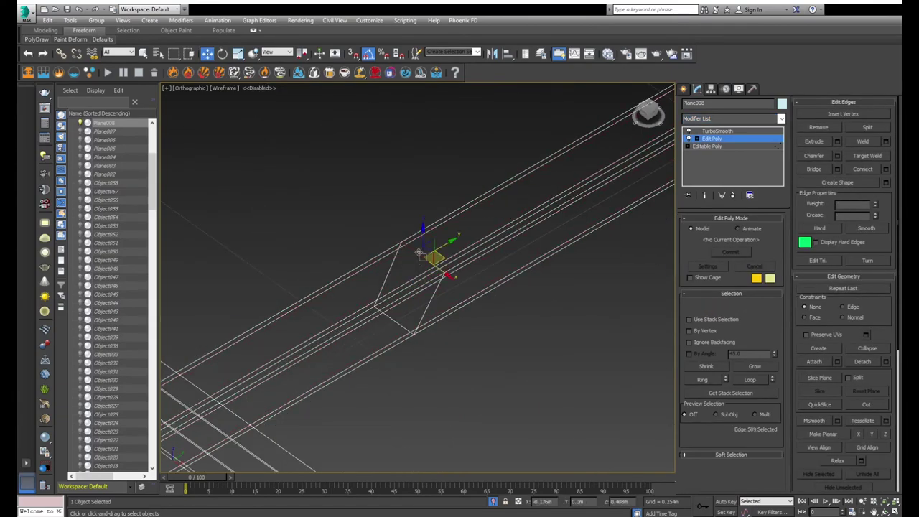
click(802, 131)
scroll(451, 230, down, 5)
scroll(452, 231, down, 4)
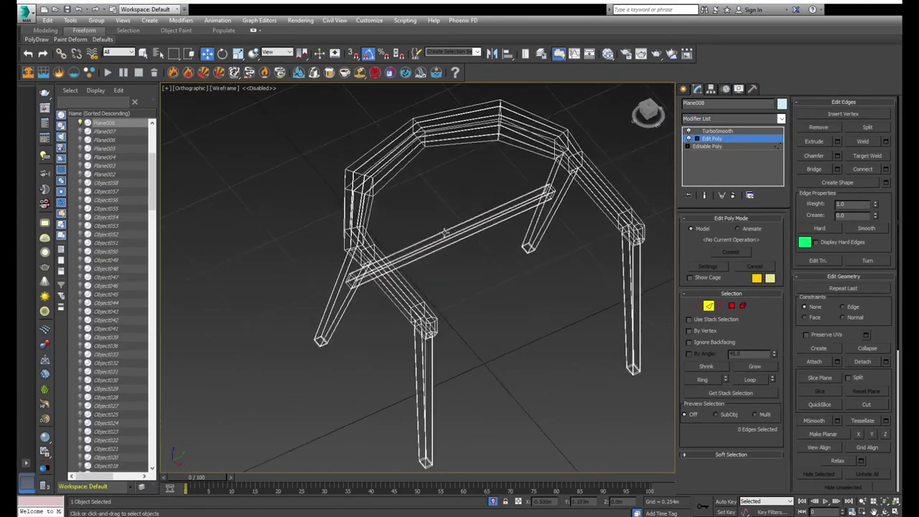
- Select the crossbar's top polygon, orbiting in close
click(453, 236)
mouse_move(453, 236)
alt+middle_down()
mouse_move(445, 244)
mouse_move(450, 203)
alt+middle_up()
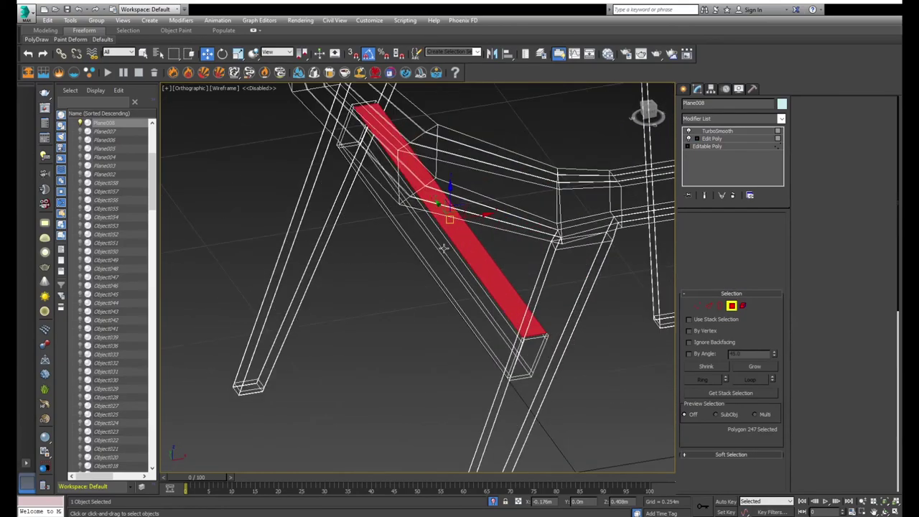
click(450, 196)
scroll(448, 203, down, 2)
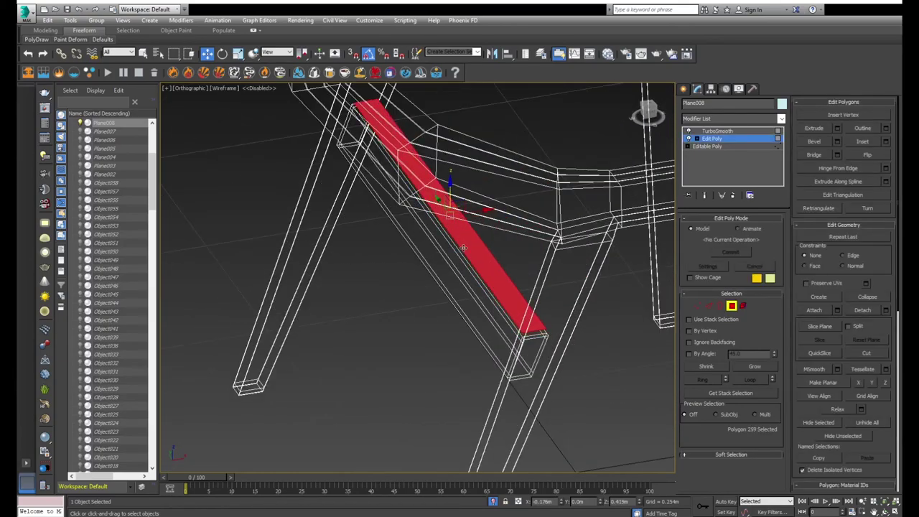
- Shift-drag a crossbar edge to the rear leg's midpoint to form a flat seat panel
key(2)
mouse_move(452, 212)
alt+middle_down()
mouse_move(466, 215)
mouse_move(477, 244)
mouse_move(613, 240)
alt+middle_up()
scroll(484, 263, up, 3)
scroll(481, 260, down, 3)
click(612, 241)
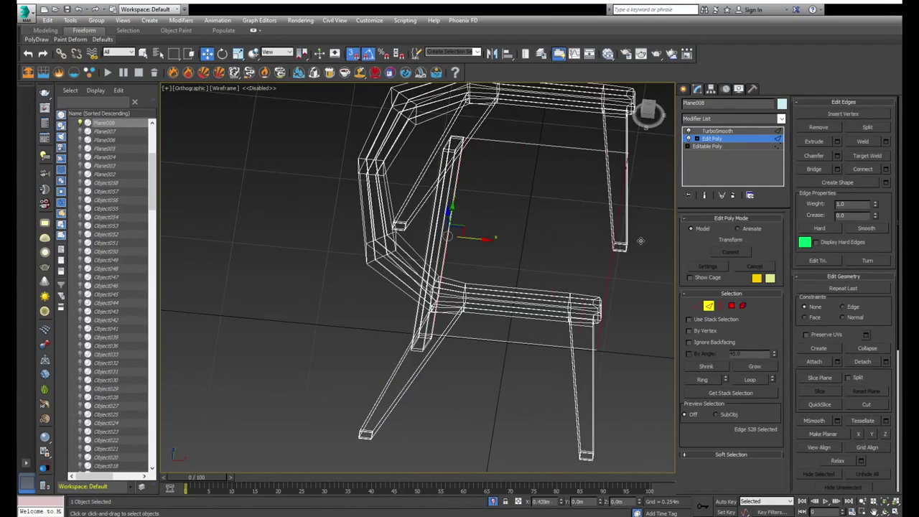
drag(640, 241, 592, 385)
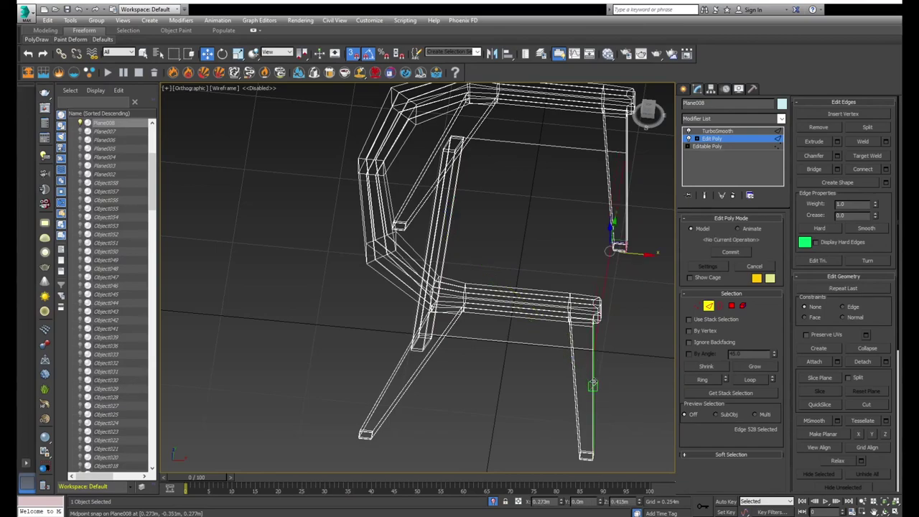
key(F3)
alt+middle_drag(555, 270, 589, 249)
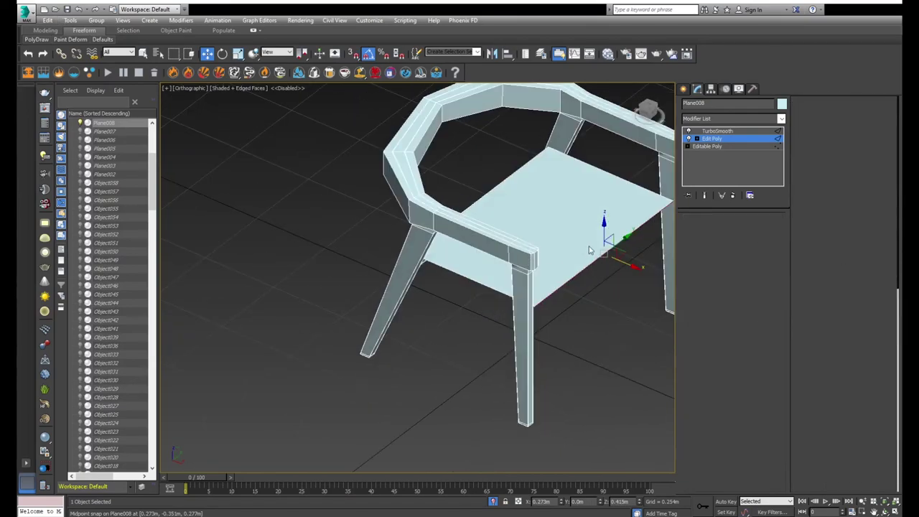
- Turn on Show End Result and inspect the smoothed seat from the Top view in wireframe
click(712, 138)
click(704, 195)
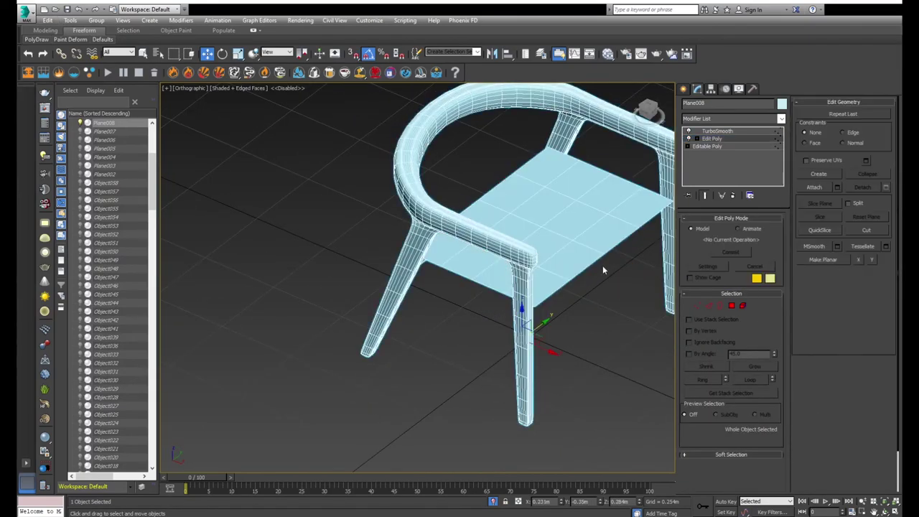
key(t)
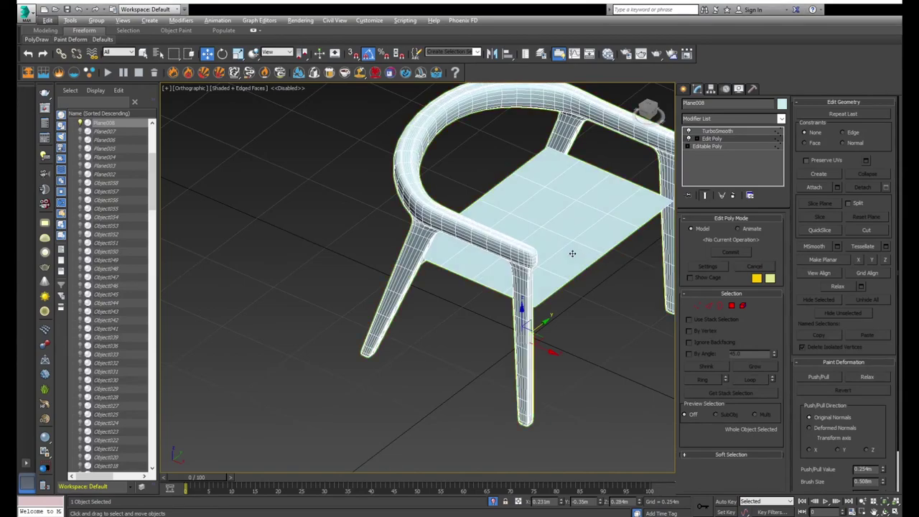
key(F3)
key(2)
mouse_move(421, 264)
alt+middle_down()
mouse_move(438, 242)
mouse_move(430, 257)
mouse_move(391, 240)
mouse_move(387, 256)
mouse_move(427, 268)
alt+middle_up()
scroll(430, 256, up, 5)
scroll(431, 256, up, 3)
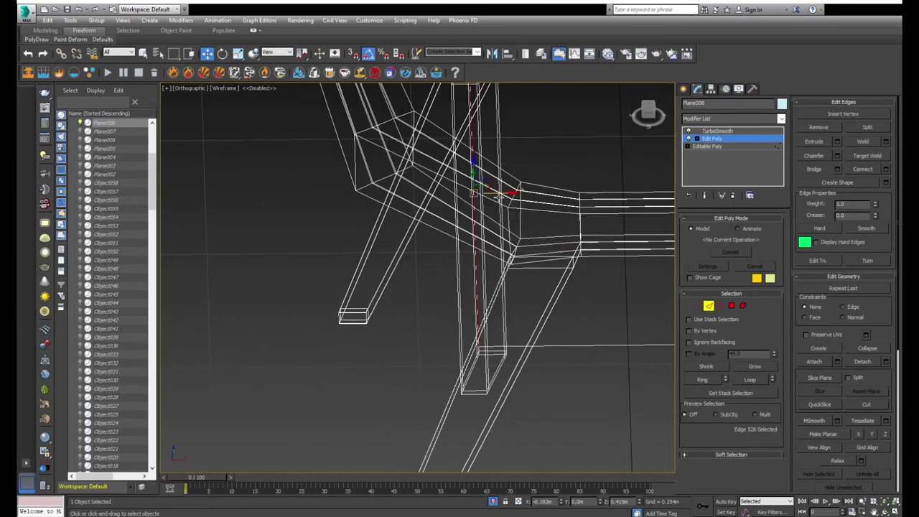
scroll(416, 276, down, 3)
- Bend the seat's middle edge into a curve and connect the selected edge loop
key(t)
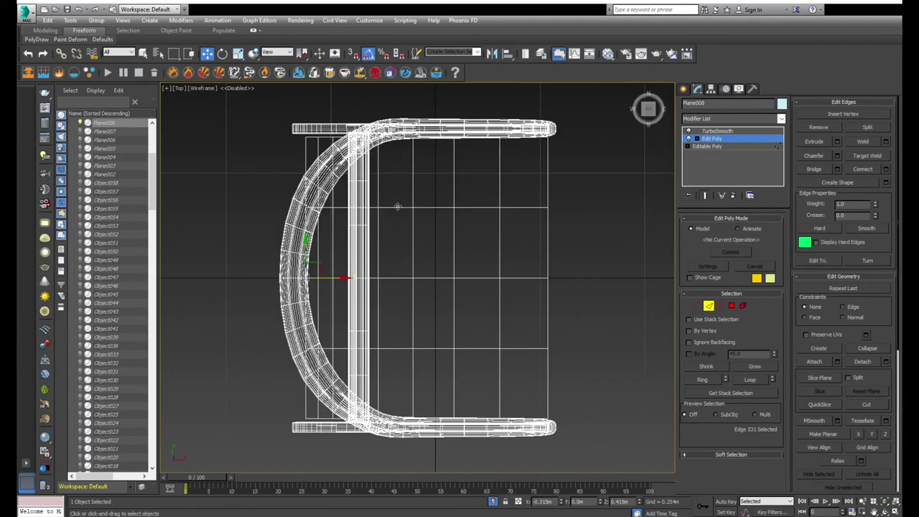
drag(336, 255, 332, 260)
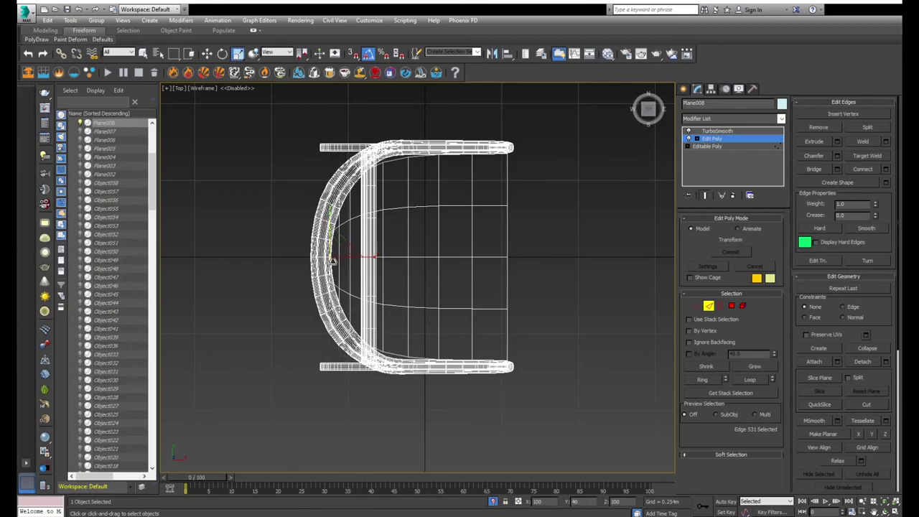
mouse_move(332, 256)
alt+middle_down()
mouse_move(369, 230)
mouse_move(349, 236)
alt+middle_up()
double_click(505, 219)
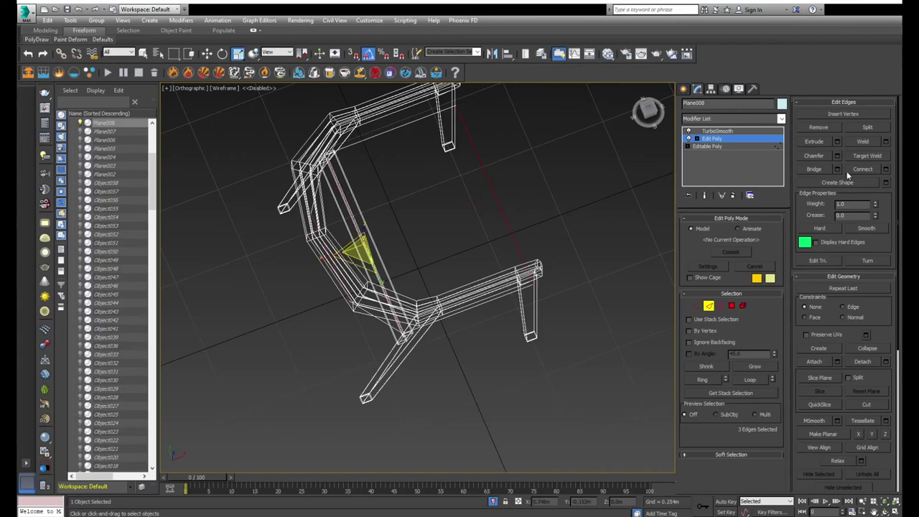
click(871, 168)
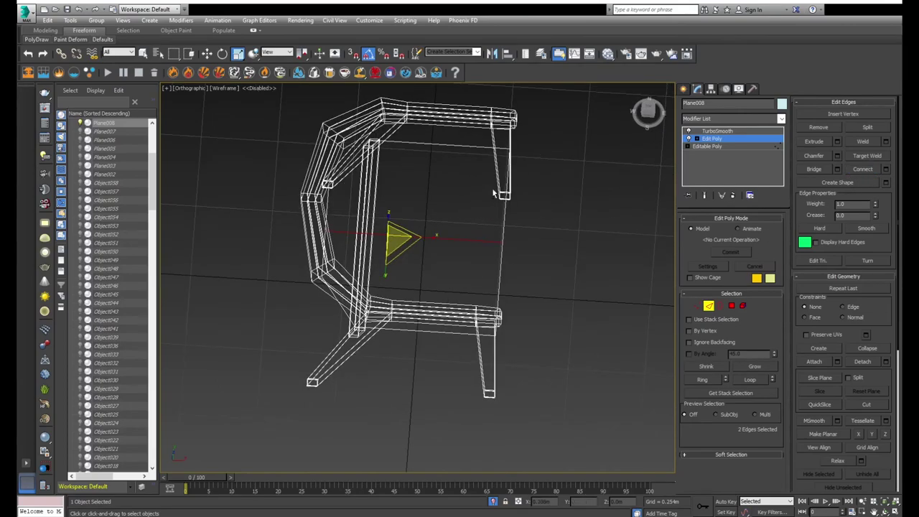
mouse_move(571, 211)
alt+middle_down()
mouse_move(419, 270)
mouse_move(447, 279)
mouse_move(463, 257)
alt+middle_up()
- Tweak a seat vertex, then select two front seat polygons
key(1)
click(463, 250)
key(w)
key(t)
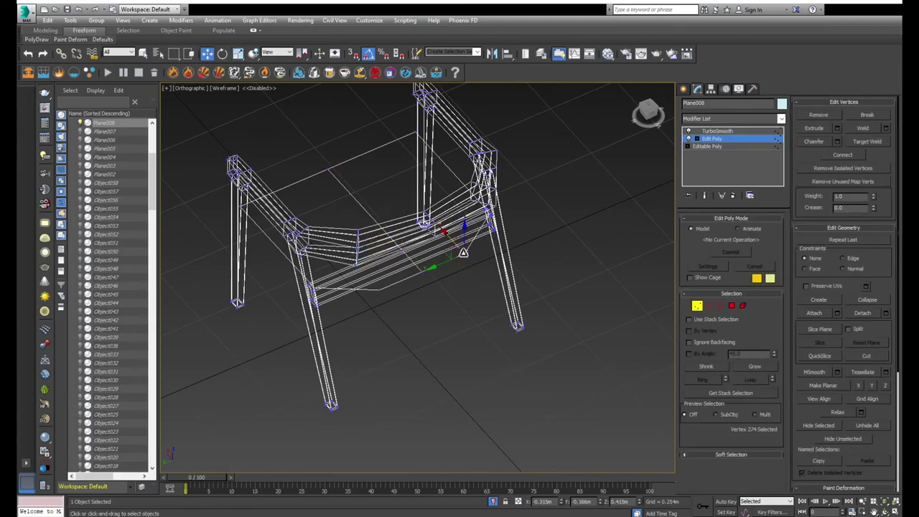
key(4)
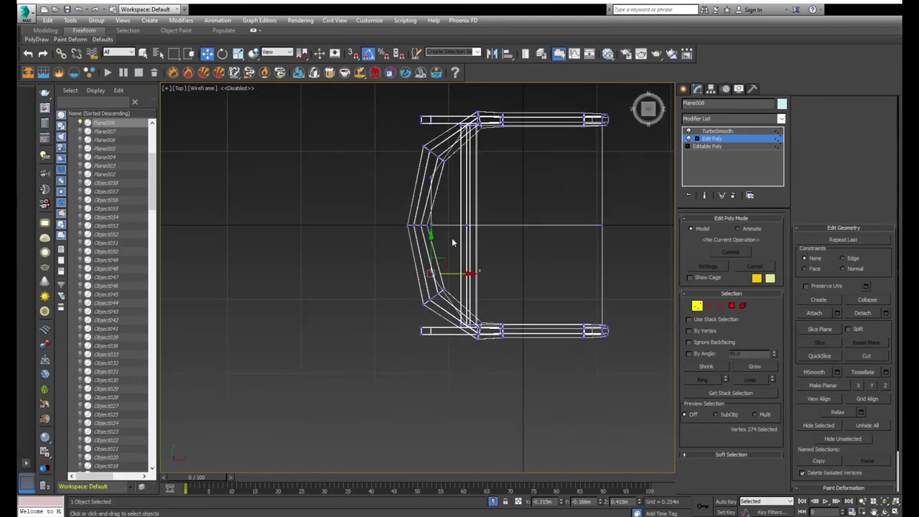
click(448, 287)
ctrl+click(449, 179)
mouse_move(448, 180)
alt+middle_down()
mouse_move(433, 203)
mouse_move(423, 196)
alt+middle_up()
- Add the remaining seat polygons to the selection and inset them to leave a narrow rim
ctrl+click(489, 287)
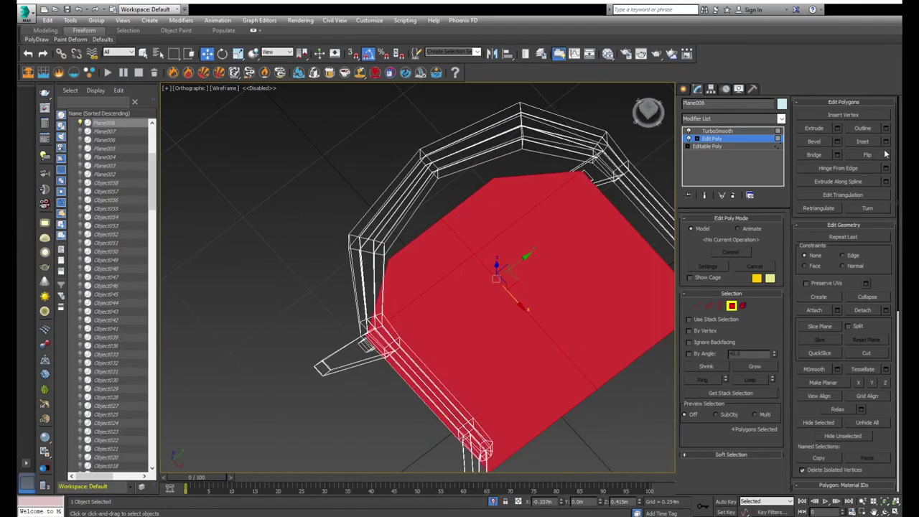
key(F3)
click(862, 141)
drag(562, 244, 544, 273)
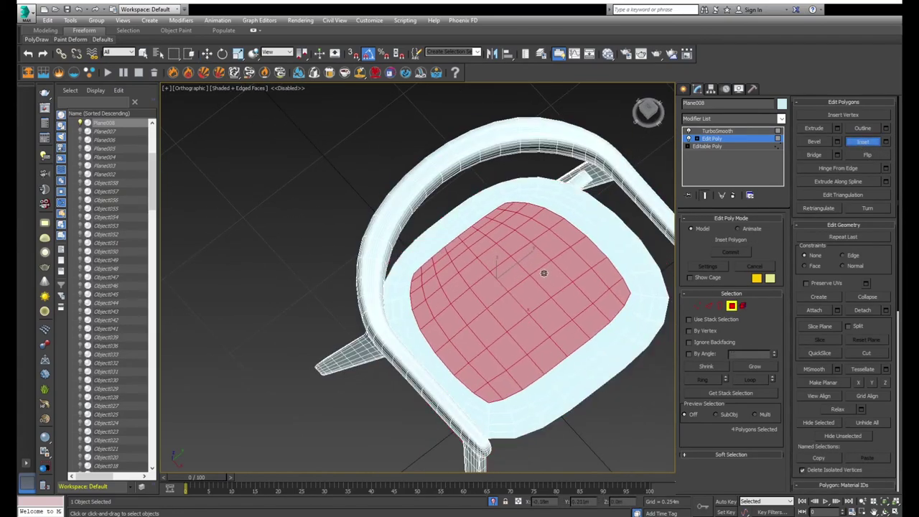
mouse_move(543, 273)
alt+middle_down()
mouse_move(565, 233)
mouse_move(591, 226)
mouse_move(570, 240)
mouse_move(627, 273)
mouse_move(527, 243)
alt+middle_up()
key(t)
key(F3)
- In Top view, box-select three seat-edge vertices and nudge them slightly sideways
key(w)
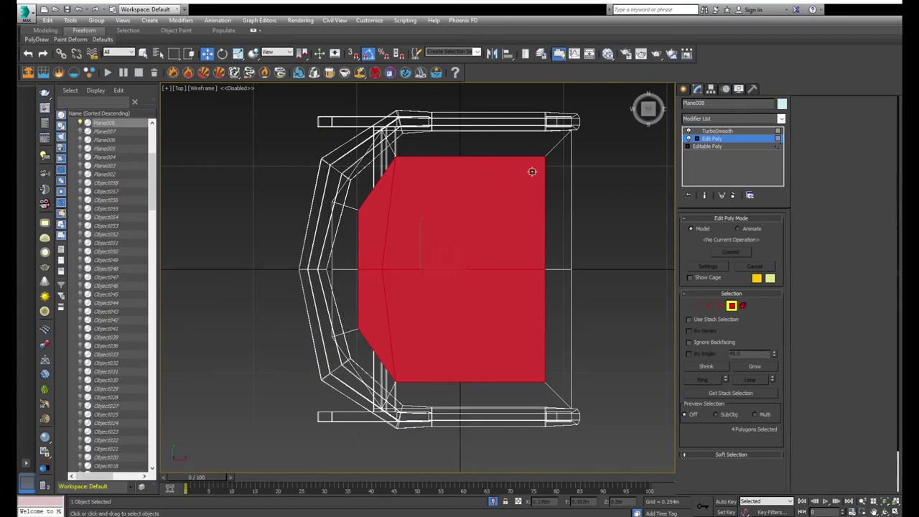
key(1)
drag(524, 152, 579, 341)
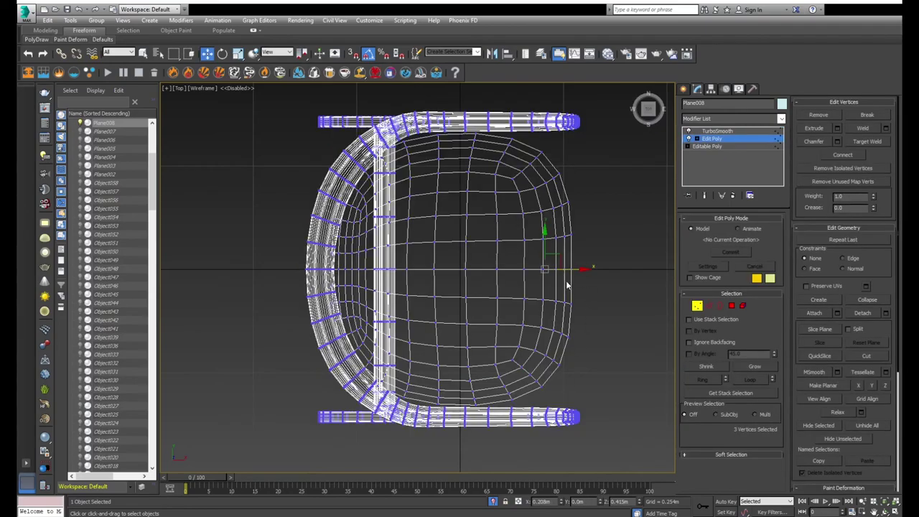
drag(578, 267, 593, 268)
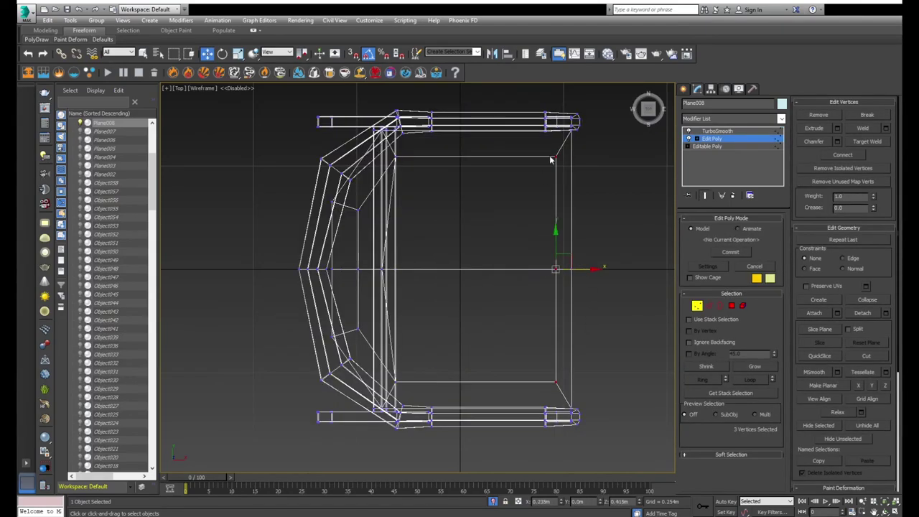
- Ring-select an edge at the frame's top-right and connect a new edge loop across it
key(2)
click(560, 145)
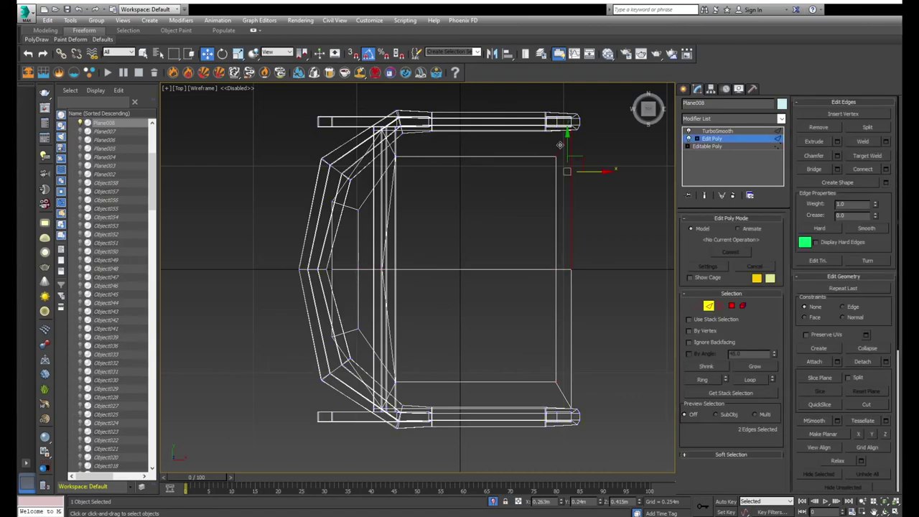
double_click(560, 144)
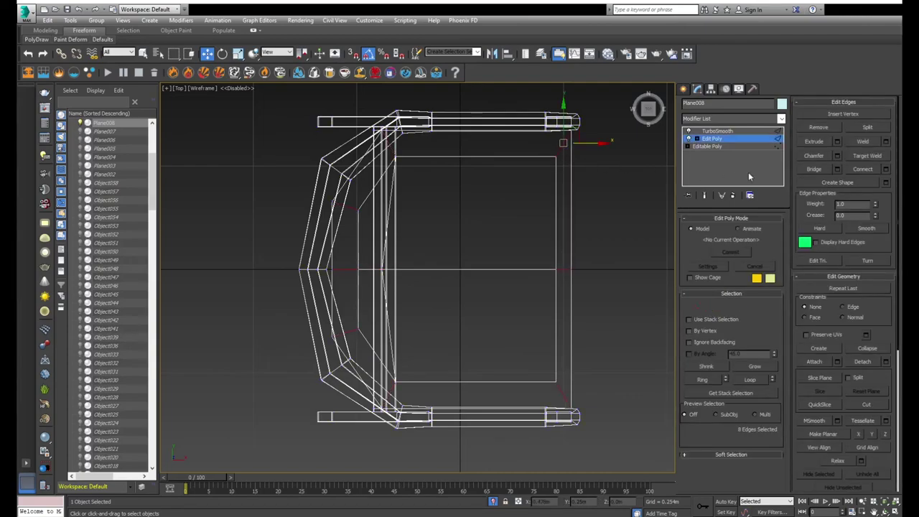
click(887, 169)
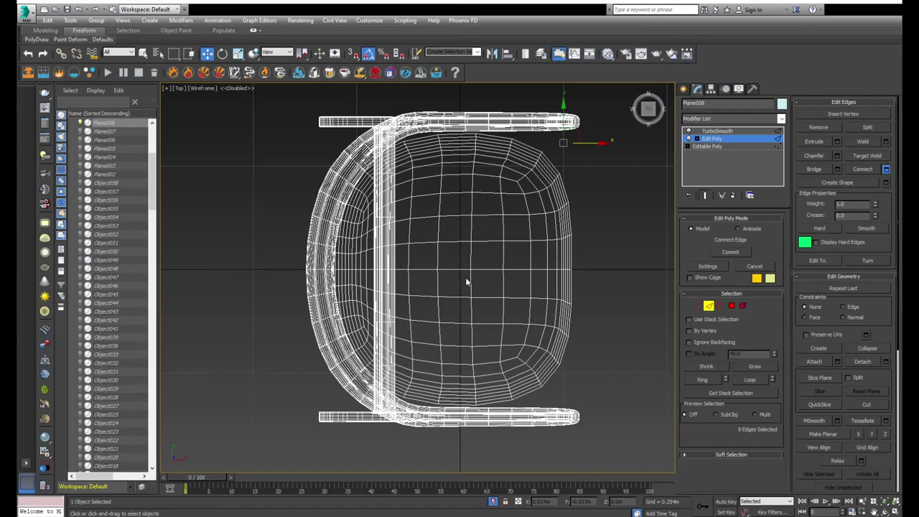
mouse_move(546, 183)
middle_down()
mouse_move(562, 203)
mouse_move(535, 197)
middle_up()
scroll(424, 187, up, 3)
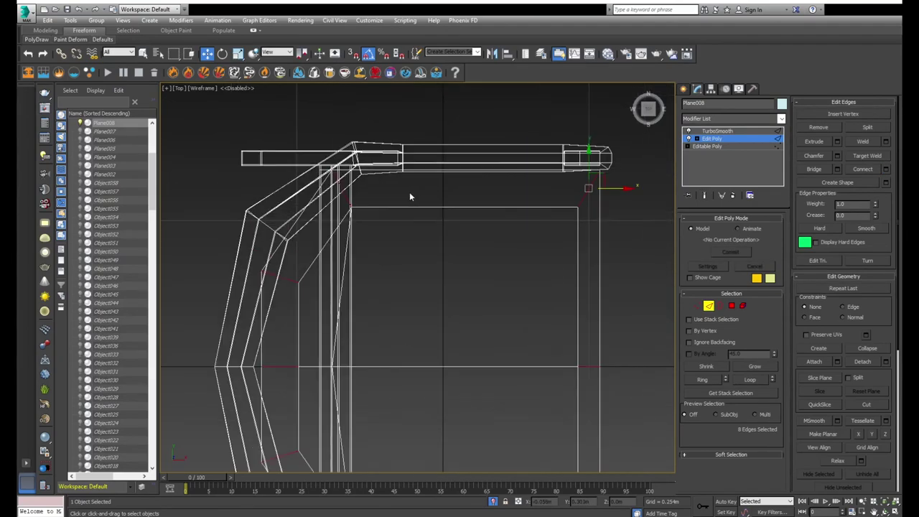
mouse_move(409, 192)
alt+middle_down()
mouse_move(386, 157)
mouse_move(545, 334)
mouse_move(531, 319)
alt+middle_up()
- Select two seat edges near the front leg and nudge them slightly
click(531, 319)
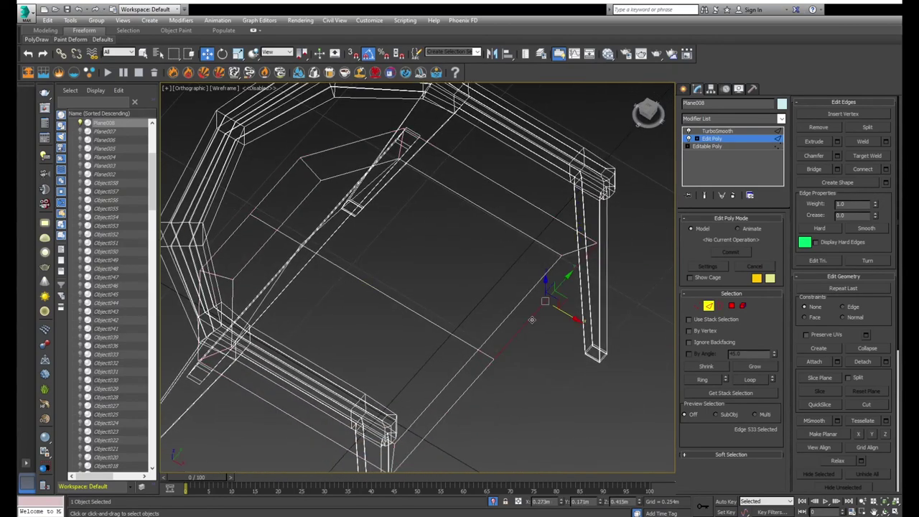
ctrl+click(486, 369)
key(ctrl+e)
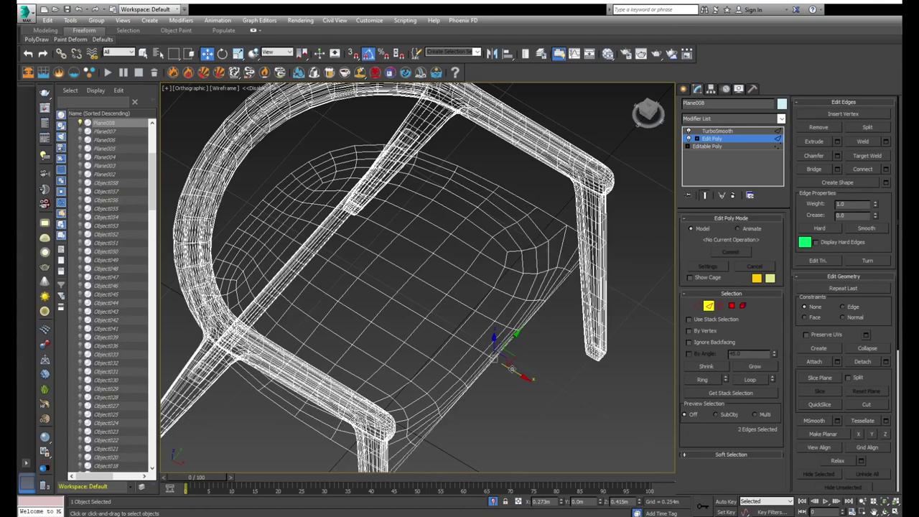
mouse_move(505, 364)
mouse_down()
mouse_move(521, 373)
mouse_move(535, 360)
mouse_up()
key(t)
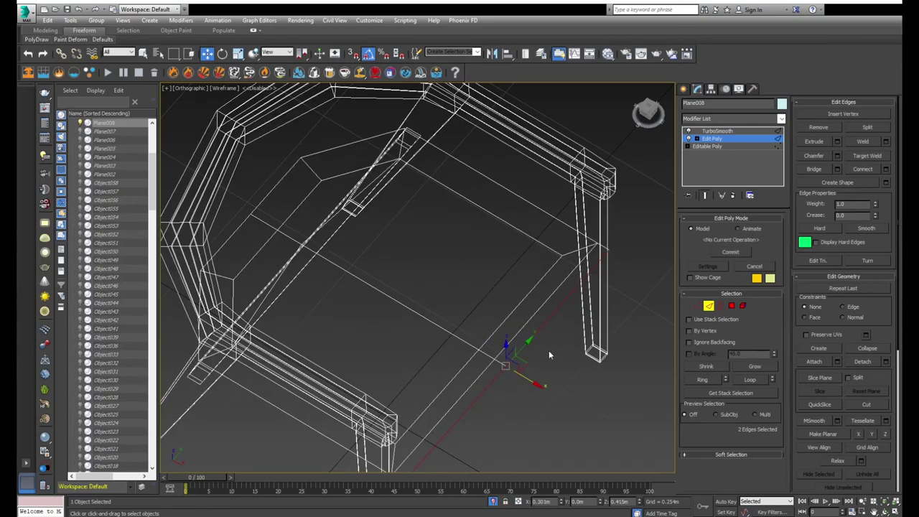
scroll(532, 308, down, 3)
key(F3)
key(F3)
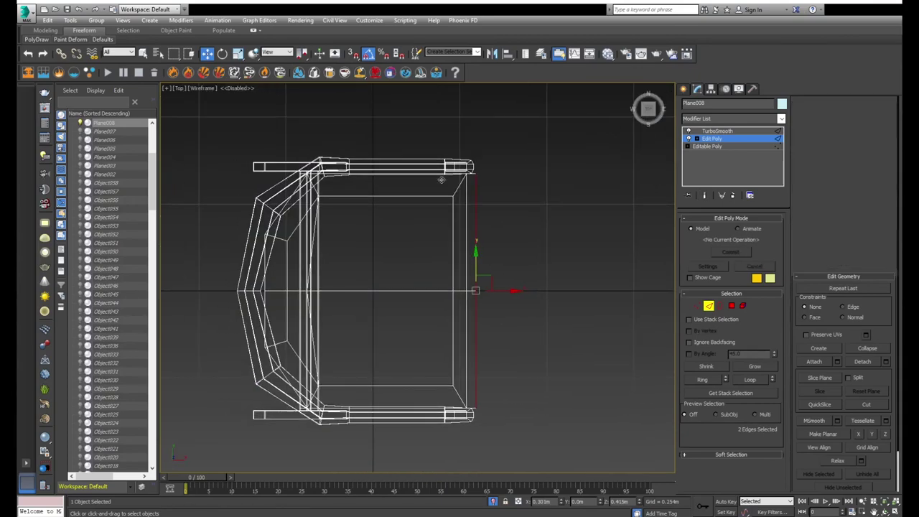
- Select a strip of side-rail faces and convert the selection to vertices
key(1)
mouse_move(457, 219)
alt+middle_down()
mouse_move(438, 244)
mouse_move(463, 273)
alt+middle_up()
key(4)
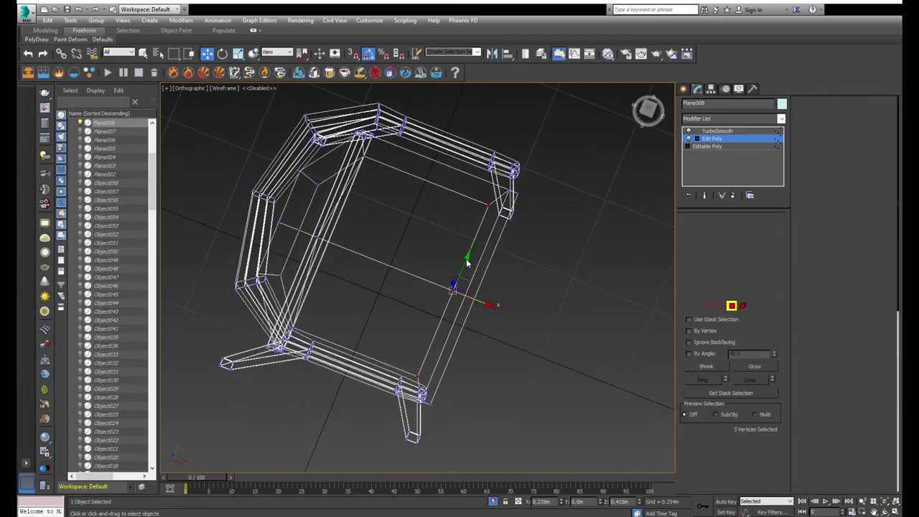
click(467, 277)
shift+click(465, 307)
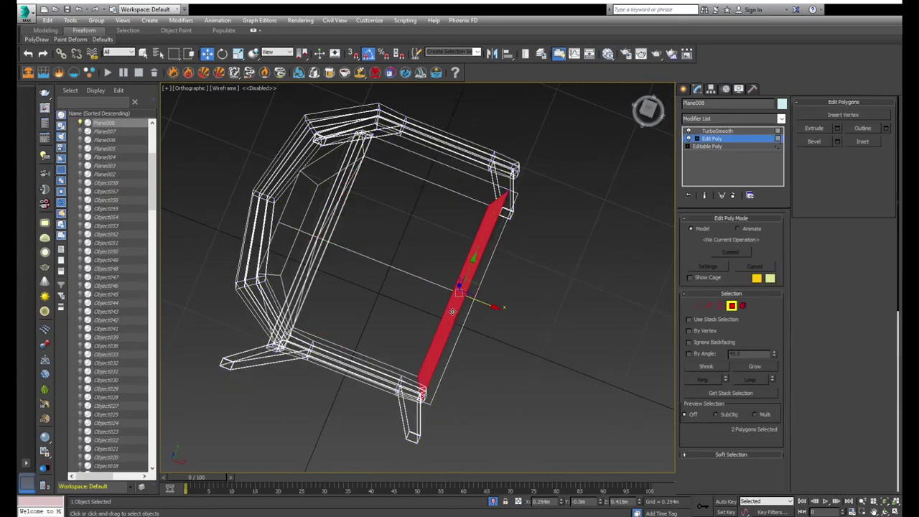
ctrl+click(484, 285)
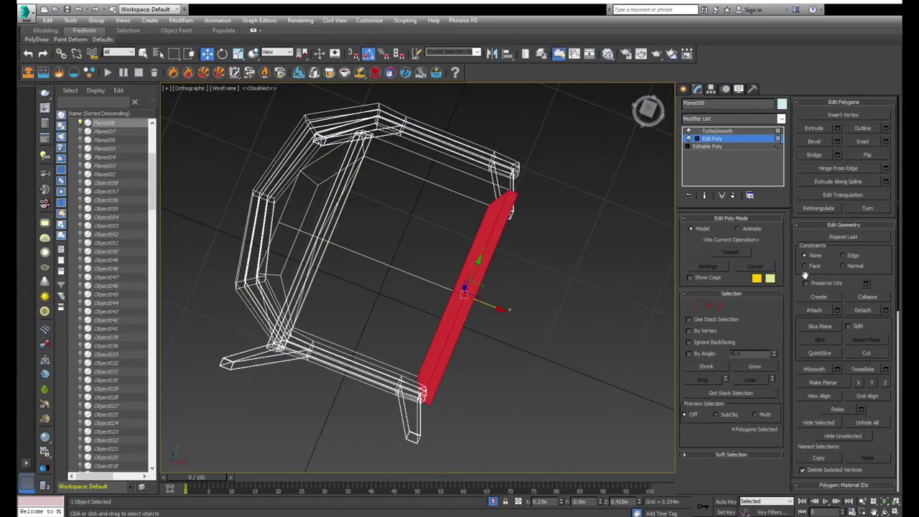
ctrl+click(697, 306)
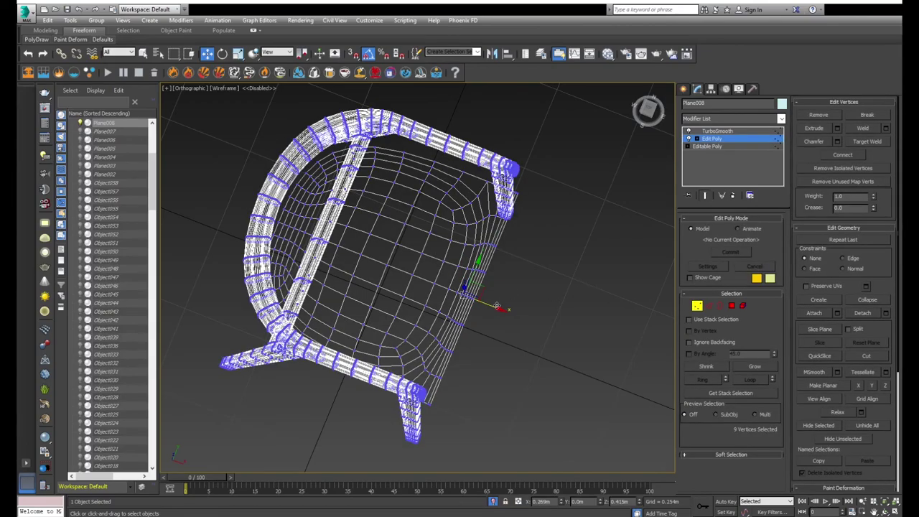
- Toggle the smoothed end result on and off while orbiting to inspect the cage
mouse_move(493, 304)
alt+middle_down()
mouse_move(482, 274)
mouse_move(504, 248)
mouse_move(517, 251)
mouse_move(480, 247)
mouse_move(478, 258)
alt+middle_up()
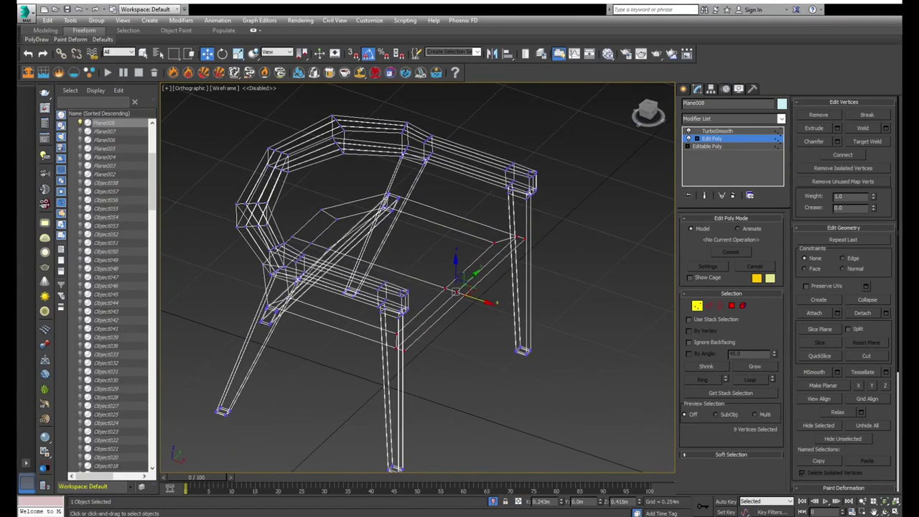
key(ctrl+e)
key(ctrl+e)
mouse_move(479, 282)
middle_down()
mouse_move(502, 287)
mouse_move(493, 277)
middle_up()
key(ctrl+e)
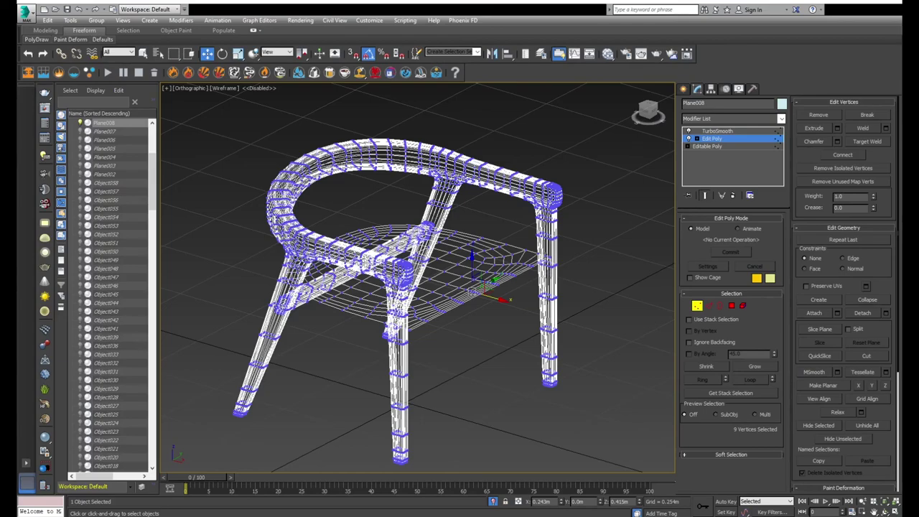
alt+middle_drag(492, 278, 436, 292)
key(ctrl+e)
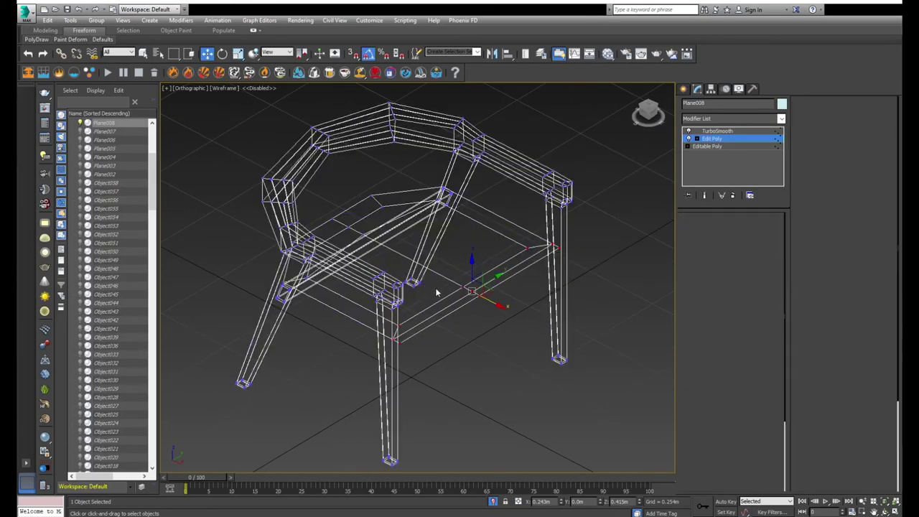
- Select the whole seat top polygons and extrude them upward to give the seat thickness
key(4)
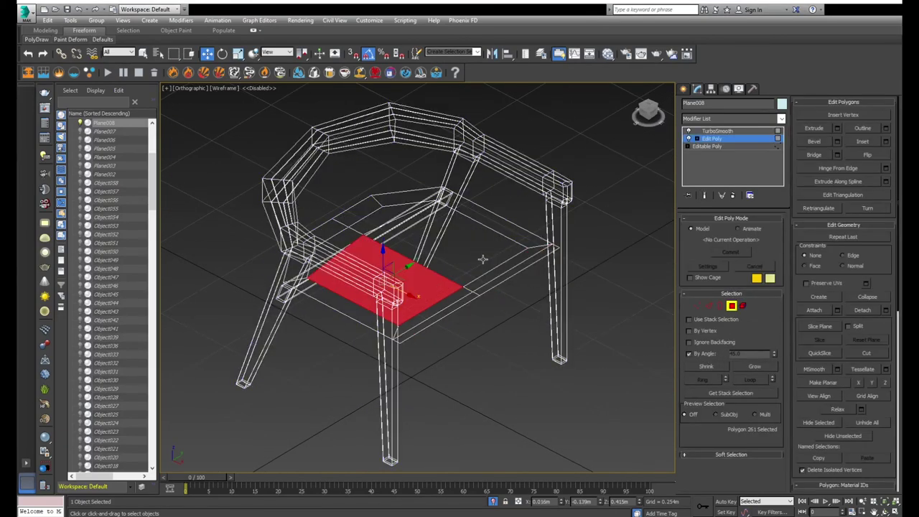
click(482, 259)
key(z)
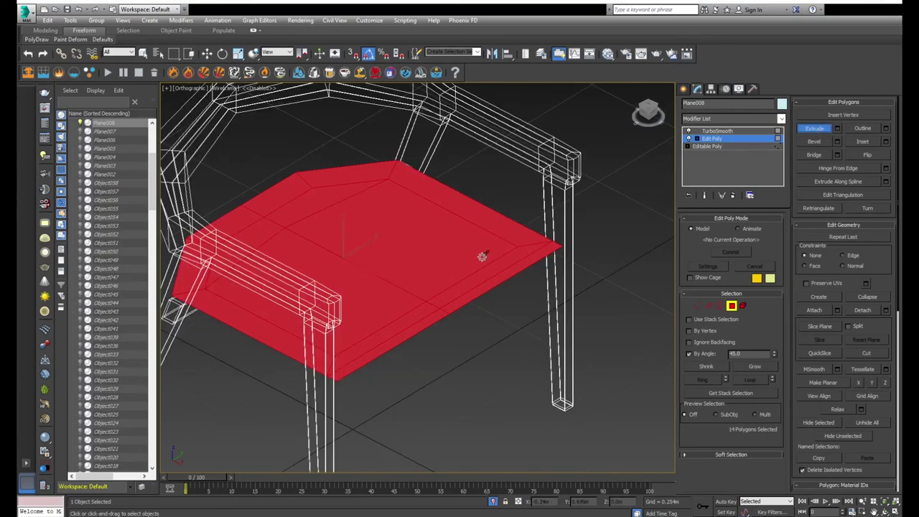
drag(483, 257, 480, 240)
mouse_move(488, 245)
alt+middle_down()
mouse_move(541, 194)
mouse_move(565, 205)
mouse_move(486, 228)
mouse_move(463, 196)
mouse_move(450, 316)
alt+middle_up()
key(3)
key(3)
key(2)
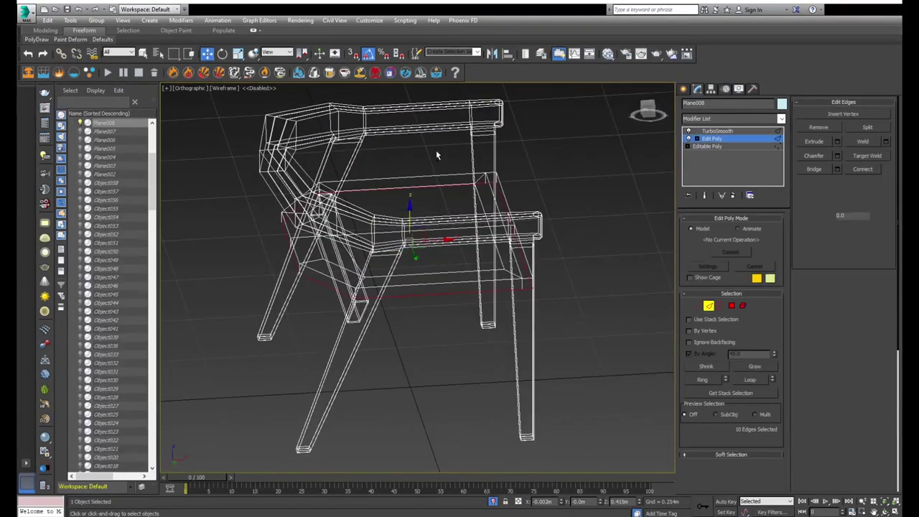
mouse_move(463, 216)
alt+middle_down()
mouse_move(492, 215)
mouse_move(491, 207)
alt+middle_up()
key(F3)
key(F3)
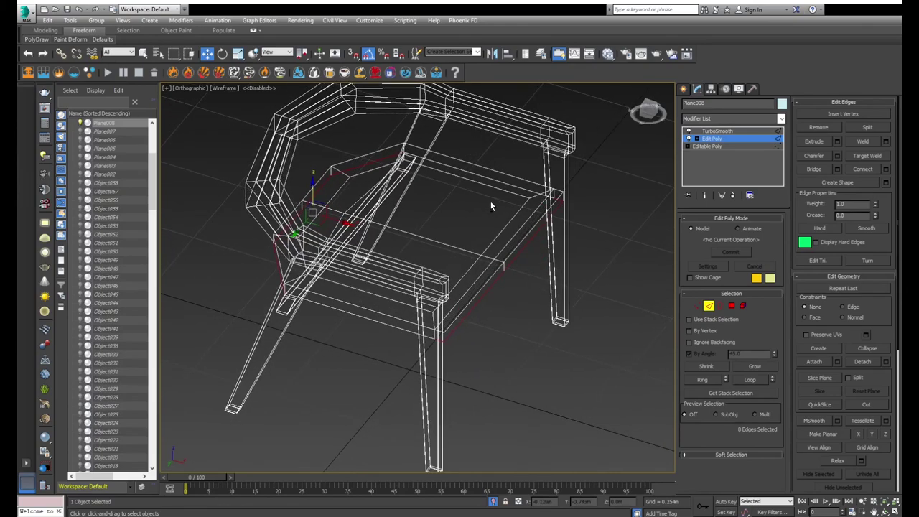
alt+middle_drag(428, 190, 424, 185)
key(r)
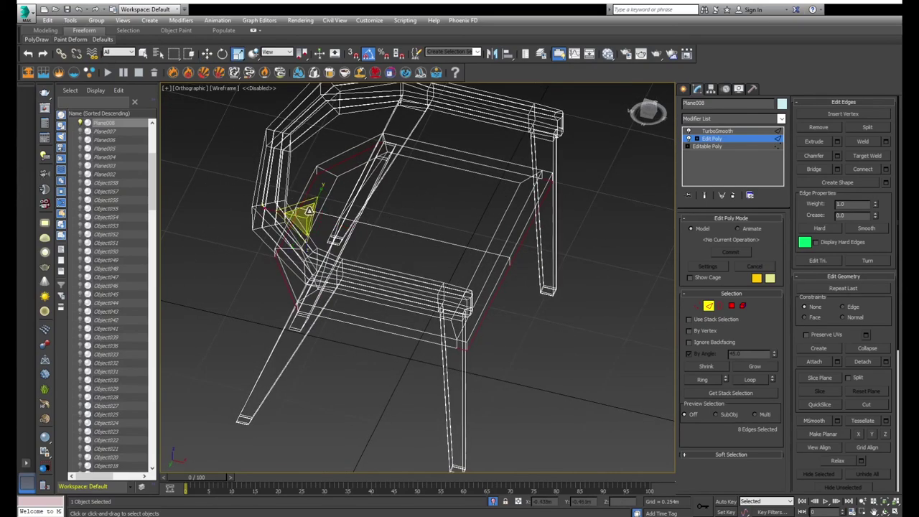
- Select the seat opening's border and compare the smoothed and unsmoothed results from the side
key(3)
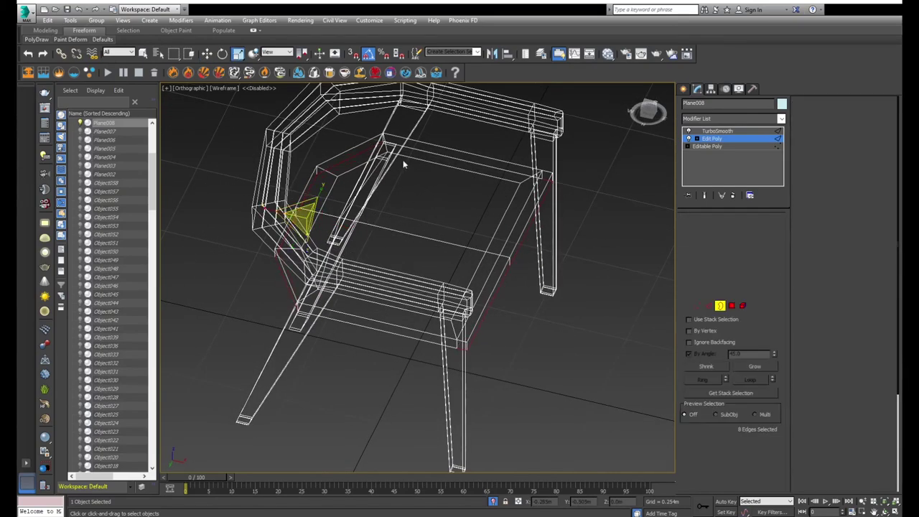
click(408, 148)
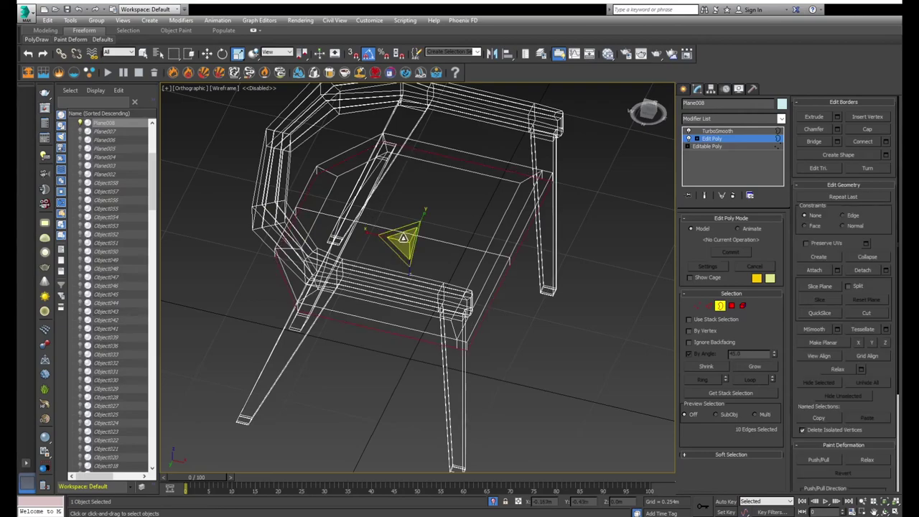
key(3)
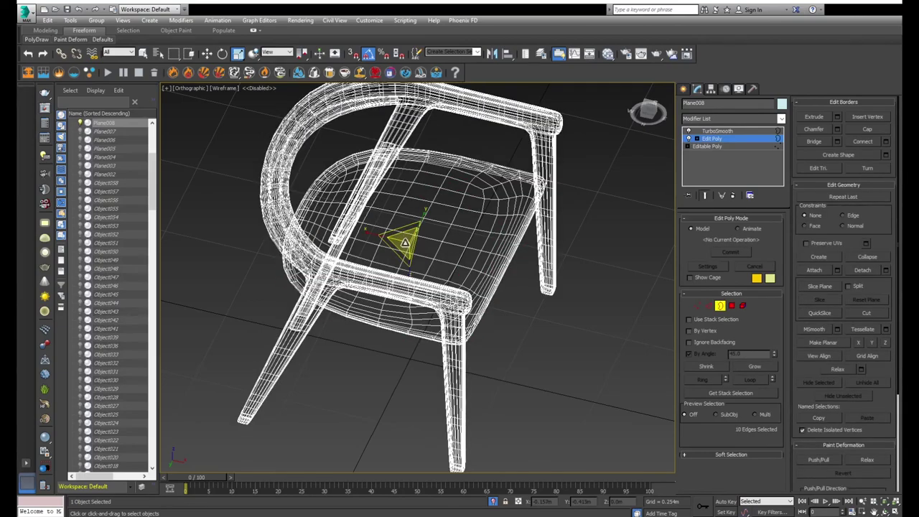
key(3)
scroll(405, 241, up, 4)
scroll(423, 265, up, 2)
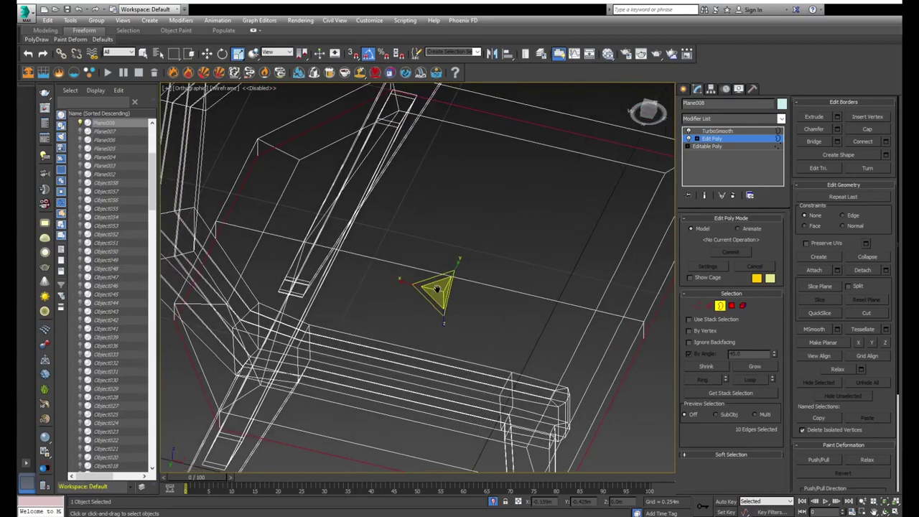
scroll(425, 259, down, 1)
mouse_move(425, 258)
alt+middle_down()
mouse_move(399, 218)
mouse_move(366, 255)
mouse_move(344, 259)
alt+middle_up()
scroll(517, 274, up, 4)
scroll(542, 321, up, 2)
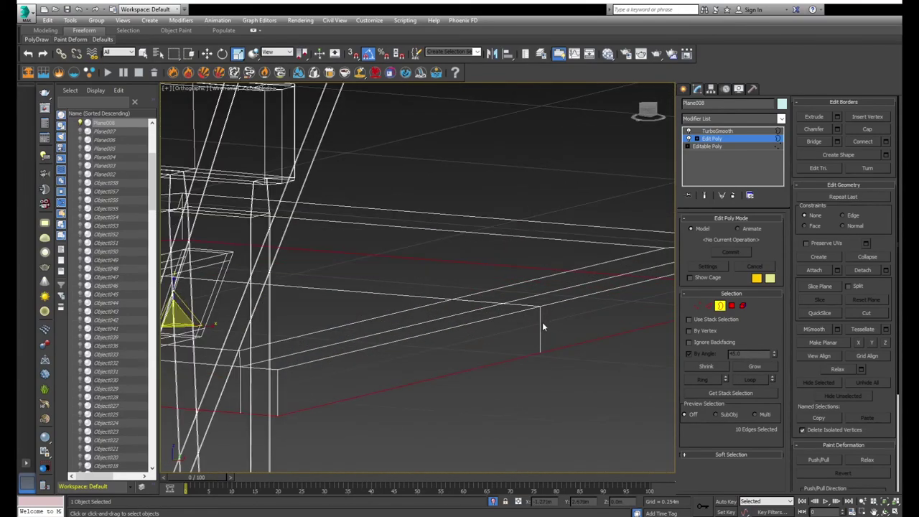
- Select an edge on the seat's front side and connect a new loop around the seat rim
key(2)
click(539, 323)
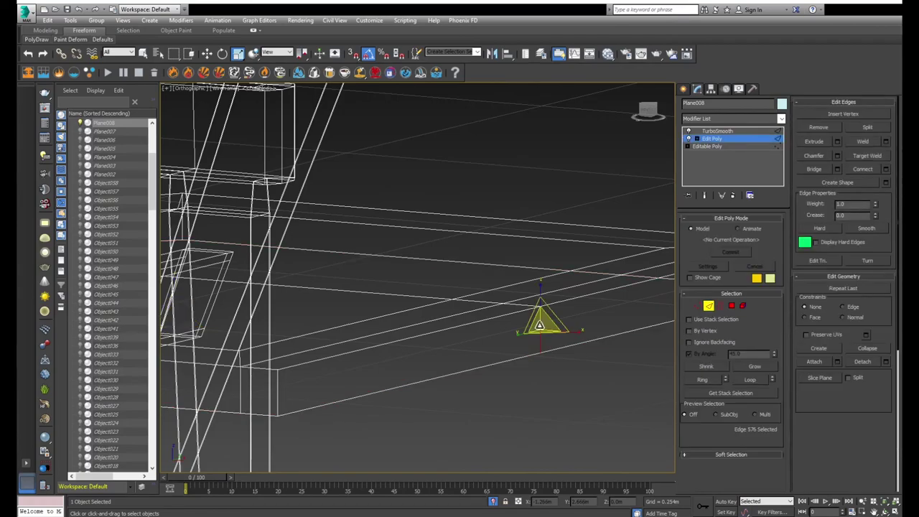
click(886, 171)
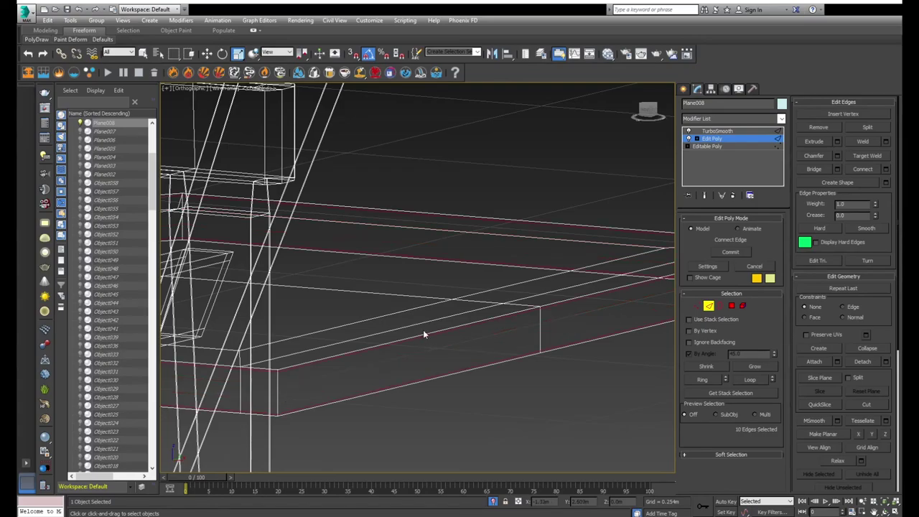
alt+middle_drag(422, 330, 402, 316)
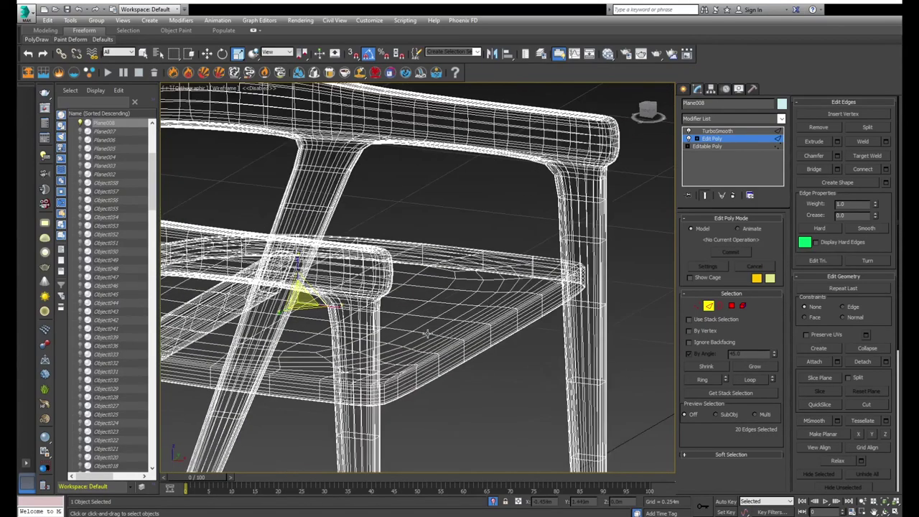
scroll(402, 316, down, 5)
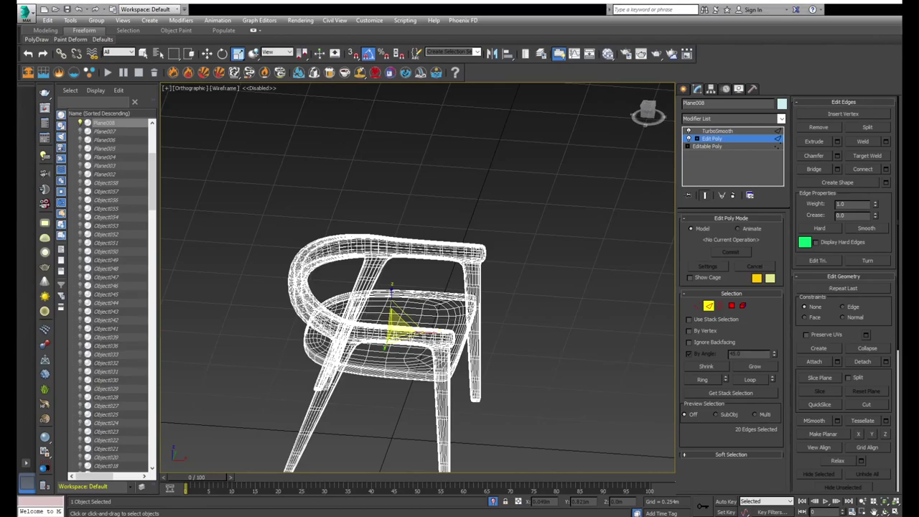
- In Front view, select the front cross piece as a whole element
key(f)
scroll(439, 342, down, 5)
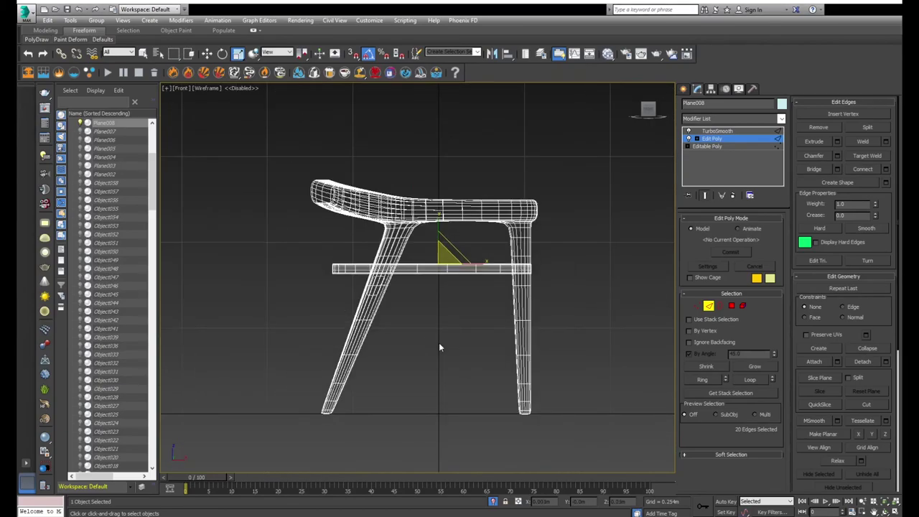
scroll(397, 300, up, 5)
alt+middle_drag(399, 301, 409, 301)
key(f)
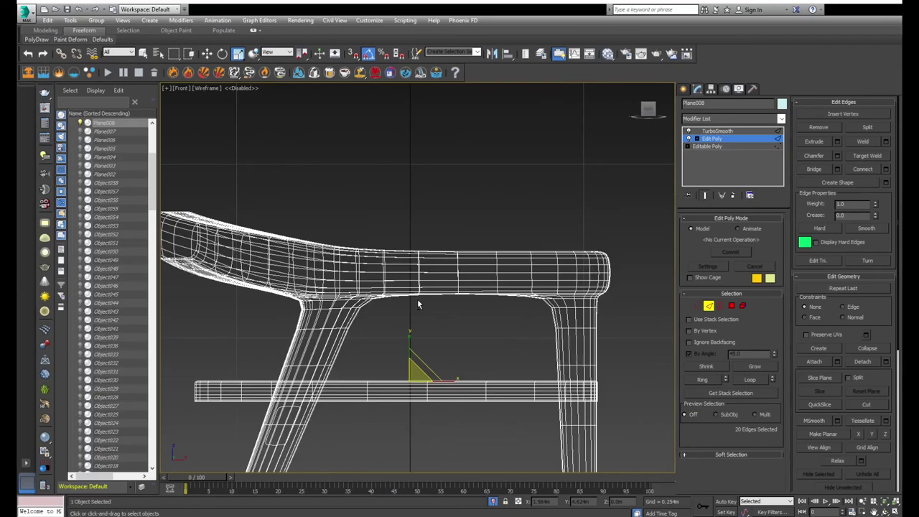
scroll(411, 301, down, 2)
key(5)
scroll(422, 306, up, 5)
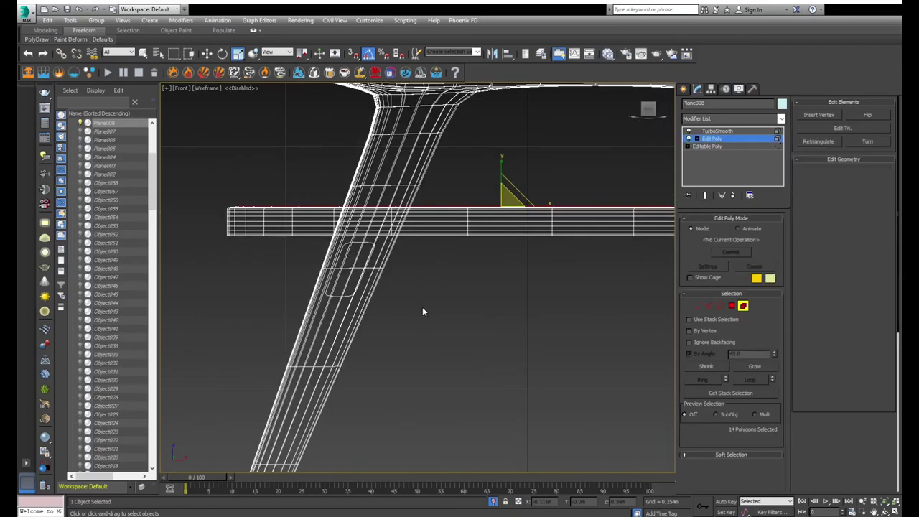
click(351, 330)
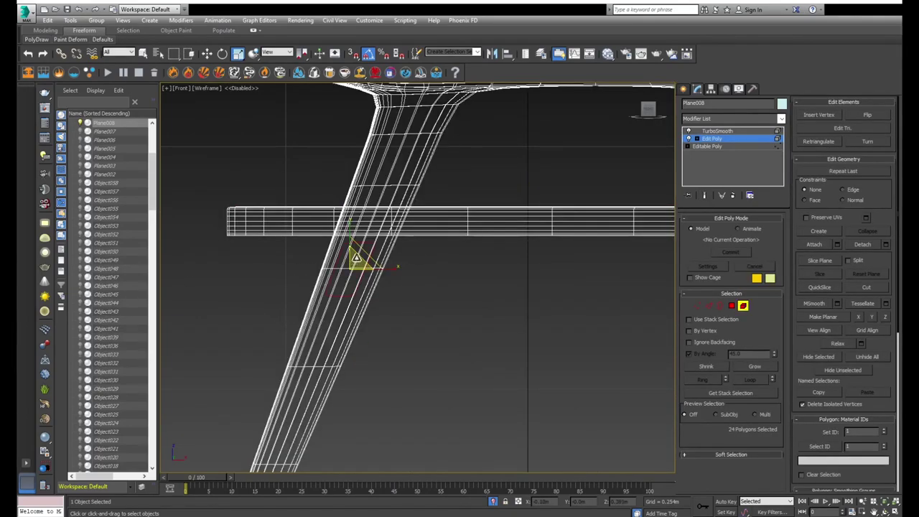
key(w)
scroll(359, 254, up, 2)
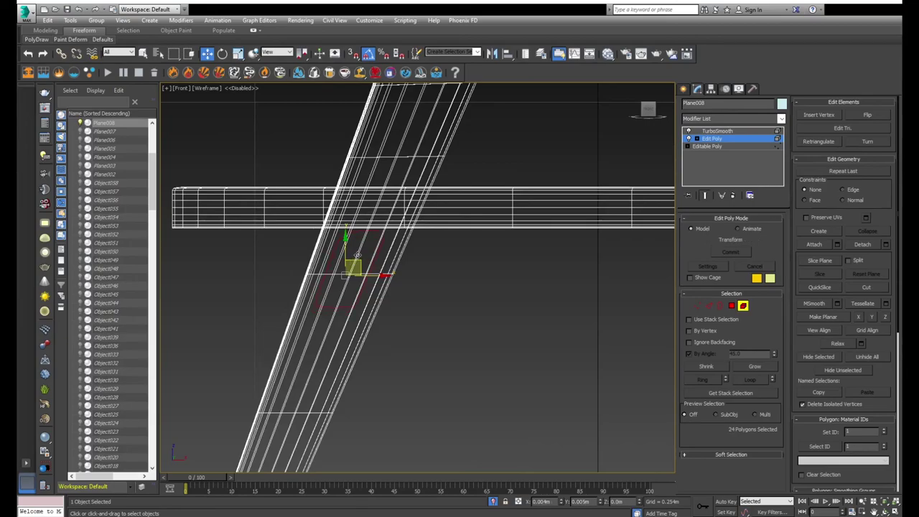
- Orbit around the shaded chair to check the selected cross piece, then return to front wireframe
key(F3)
scroll(357, 255, down, 2)
alt+middle_drag(358, 255, 429, 284)
scroll(429, 284, down, 4)
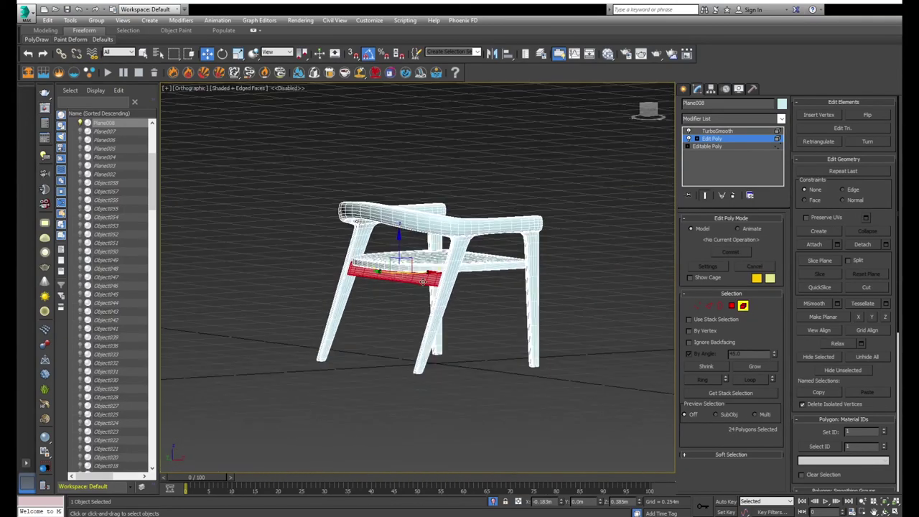
alt+middle_drag(472, 340, 452, 340)
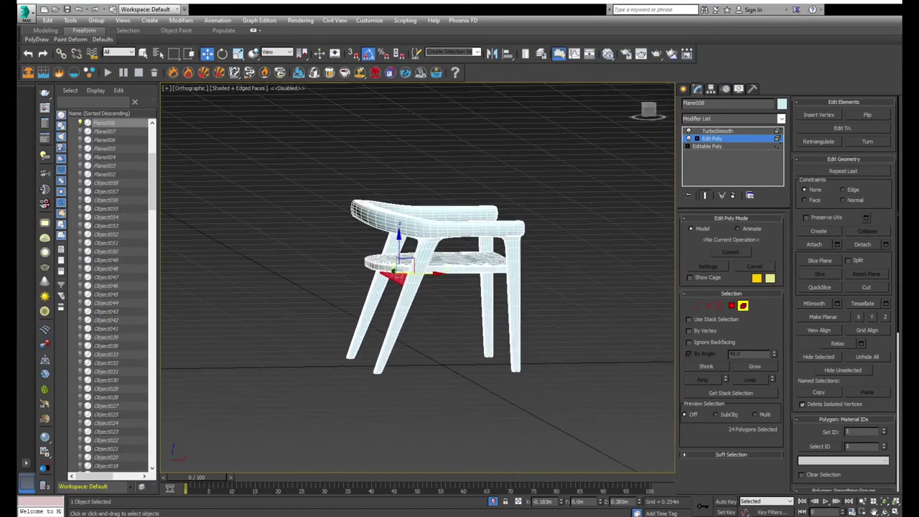
scroll(468, 338, up, 4)
scroll(468, 338, up, 3)
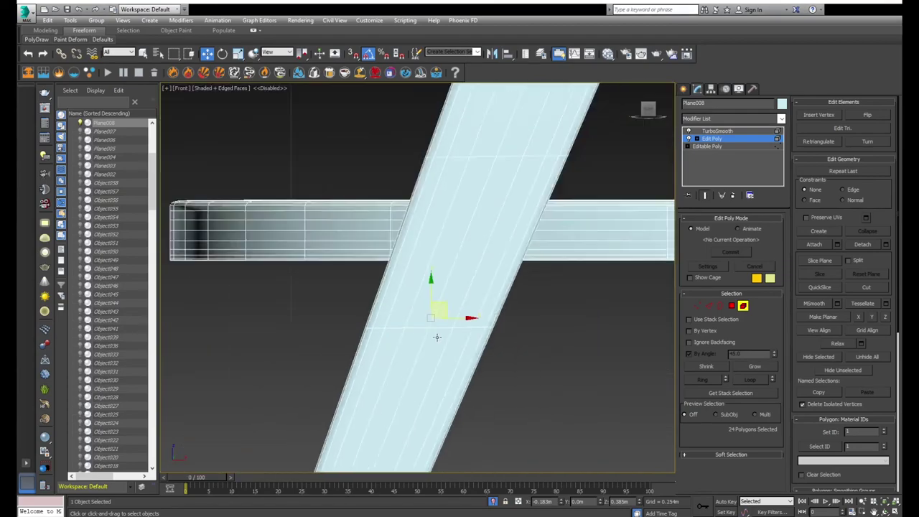
key(f)
key(F3)
- Marquee-select the horizontal seat bar and move it down the legs
drag(522, 300, 502, 305)
middle_drag(502, 305, 436, 285)
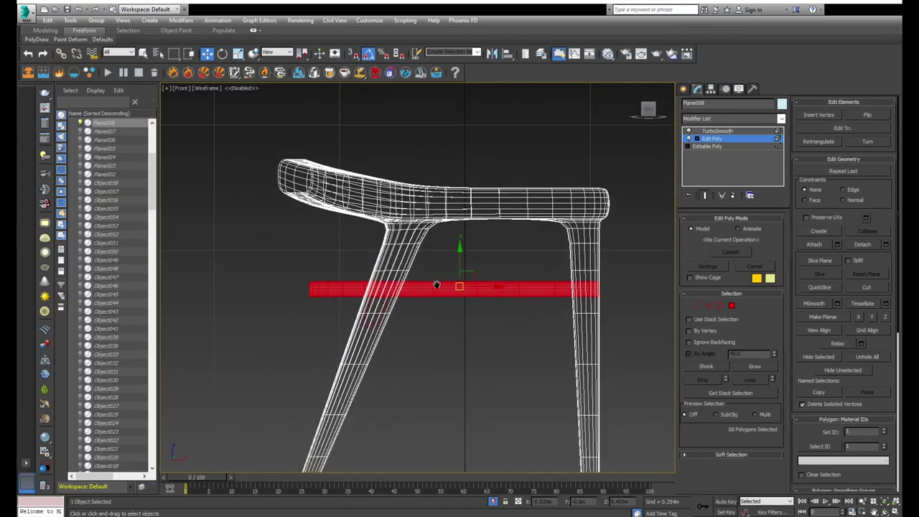
drag(461, 267, 449, 321)
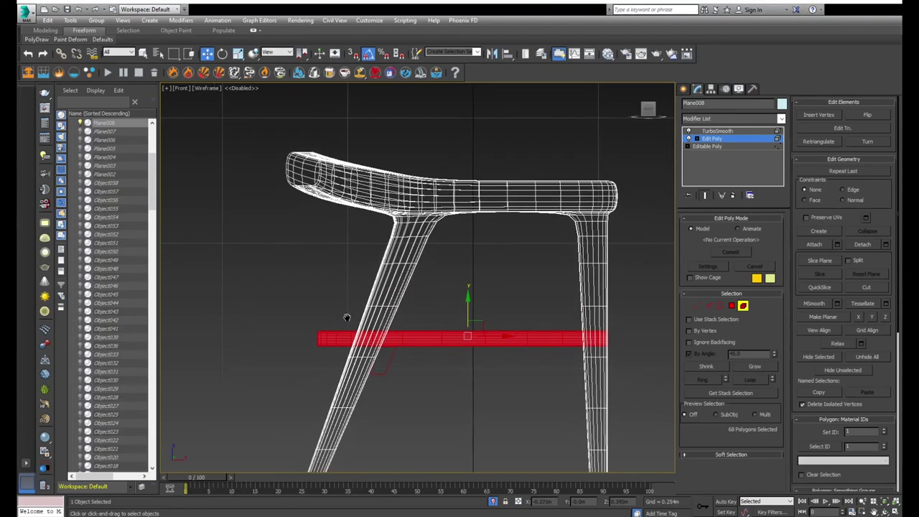
scroll(414, 354, up, 5)
- Reposition the front cross piece under the seat and add the seat to the selection
drag(407, 342, 406, 339)
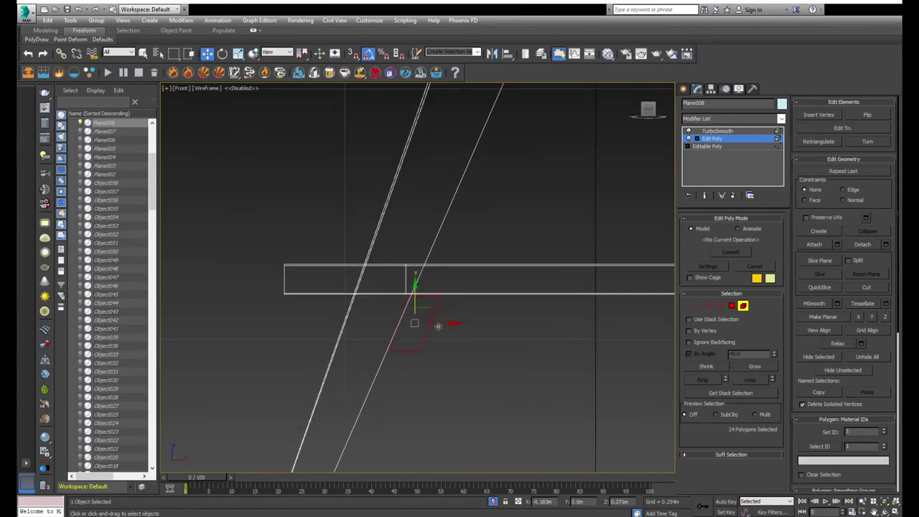
scroll(388, 321, down, 5)
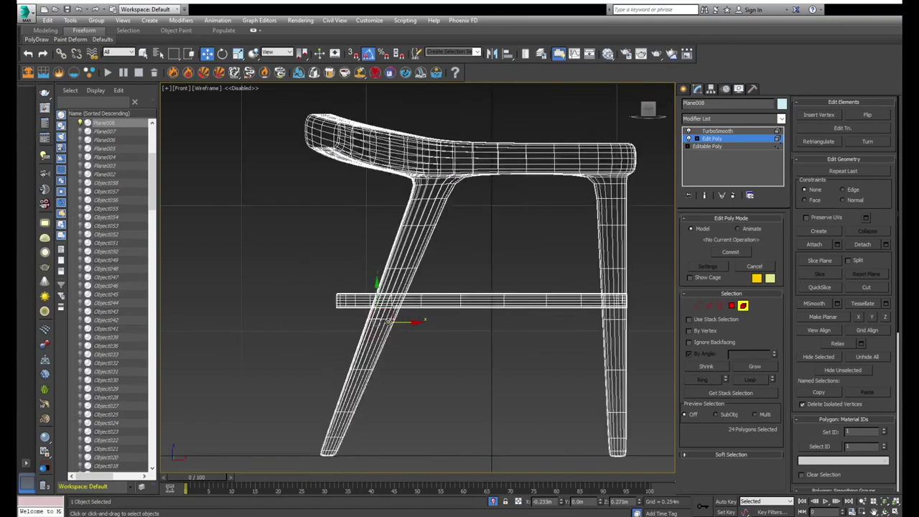
key(F3)
alt+middle_drag(388, 321, 416, 308)
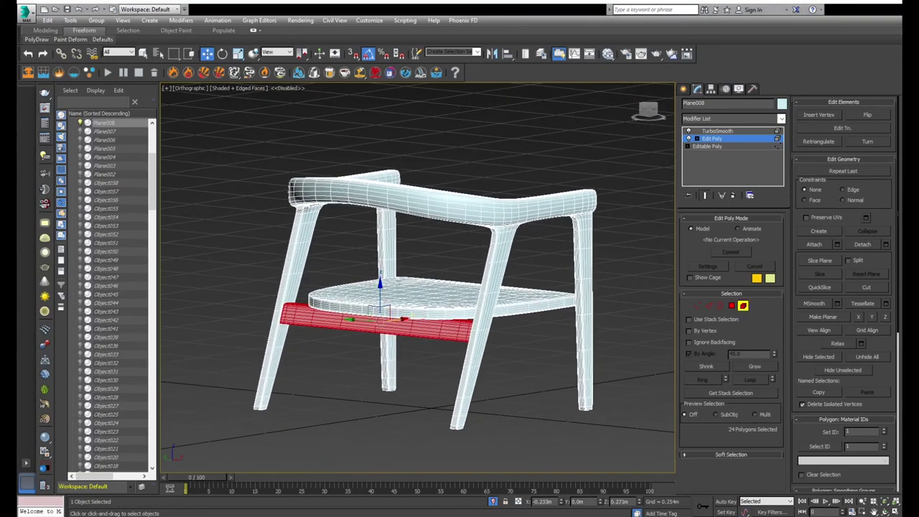
drag(382, 316, 393, 316)
ctrl+click(402, 305)
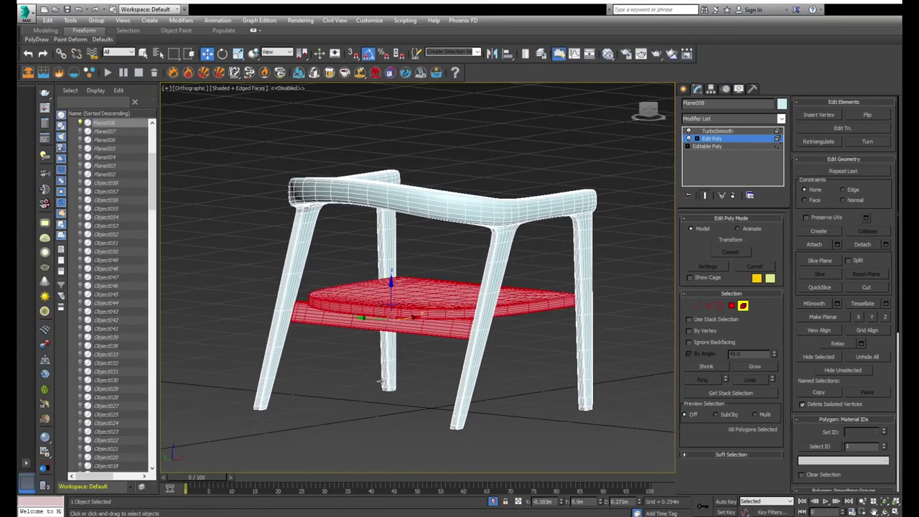
key(t)
key(F3)
scroll(381, 381, down, 3)
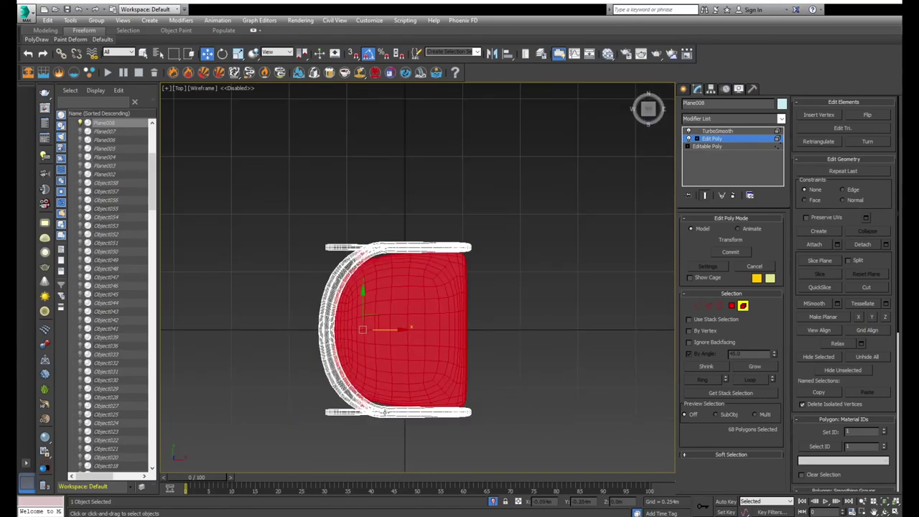
- In Top view, select the near side rail vertices and pull them inward
key(1)
middle_drag(291, 386, 304, 345)
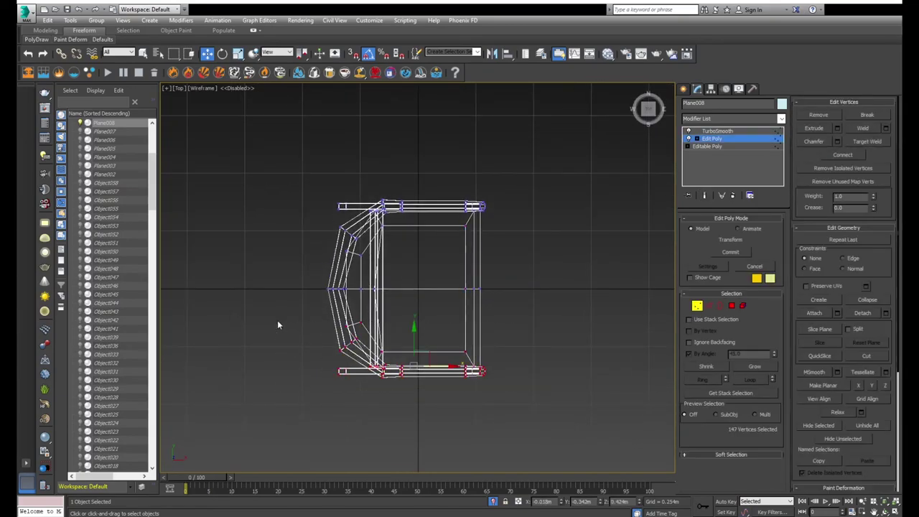
scroll(303, 328, up, 3)
scroll(382, 334, up, 3)
scroll(381, 335, down, 4)
middle_drag(452, 333, 409, 332)
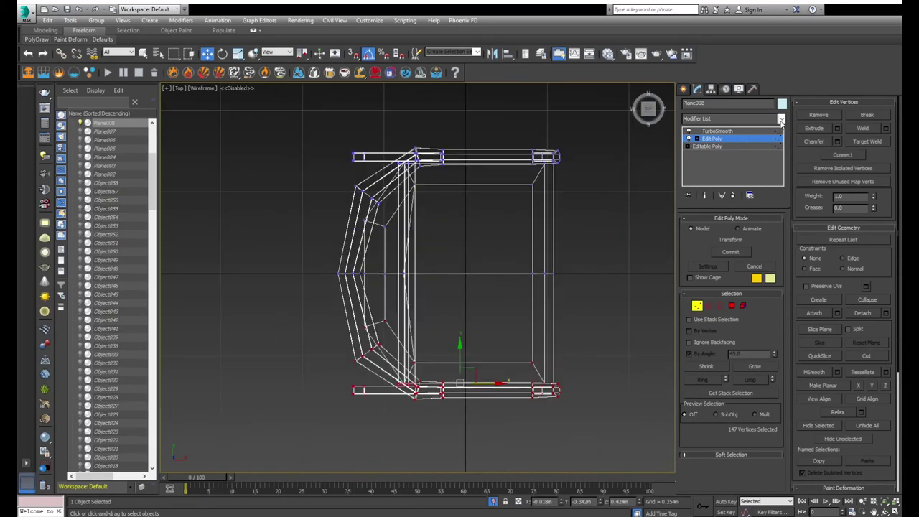
drag(460, 348, 460, 325)
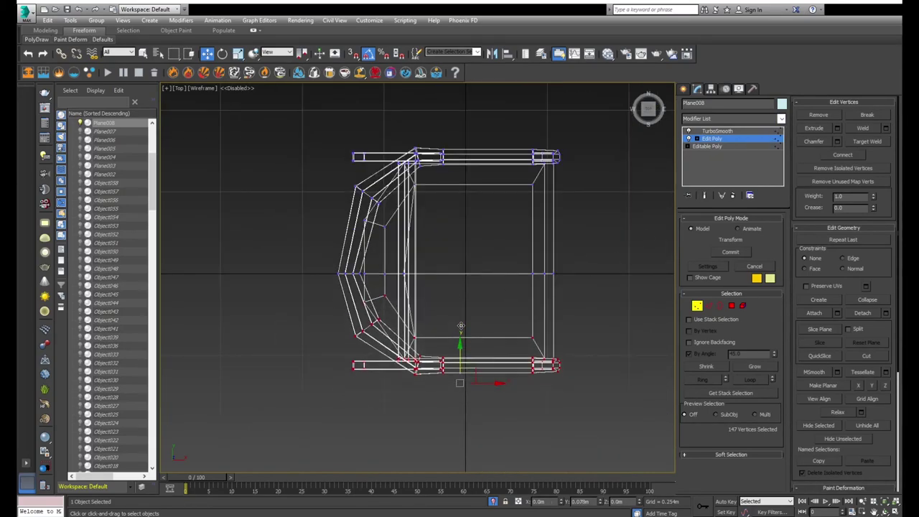
key(1)
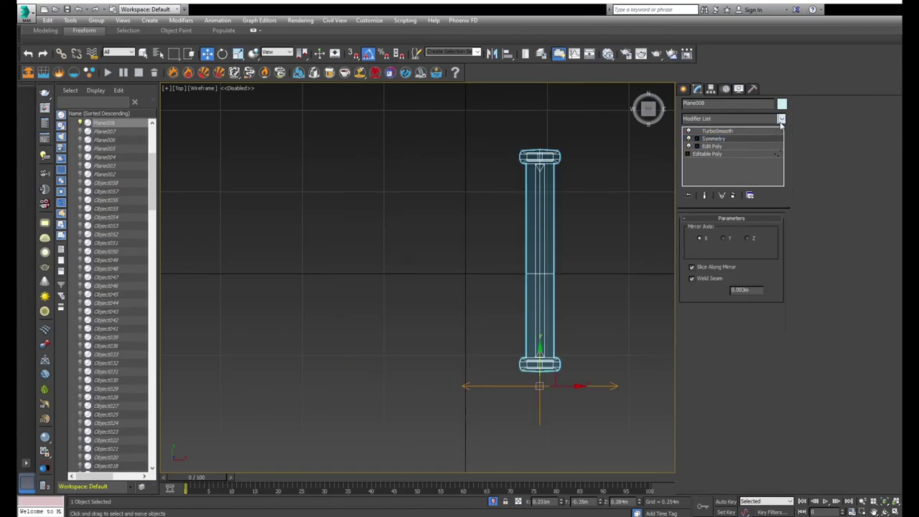
- Rotate the Symmetry mirror plane 90°, snap it to the open edge, and enable Flip
key(1)
key(e)
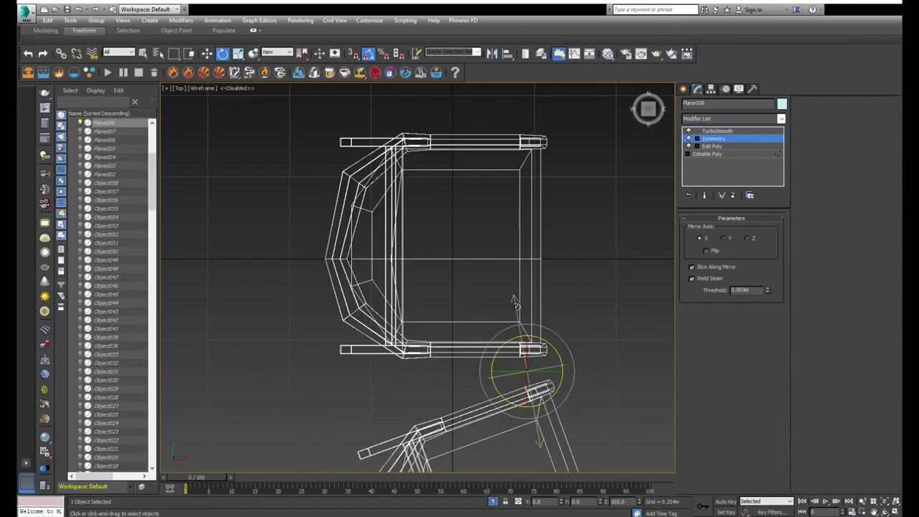
mouse_move(527, 338)
mouse_down()
mouse_move(506, 295)
mouse_move(533, 304)
mouse_up()
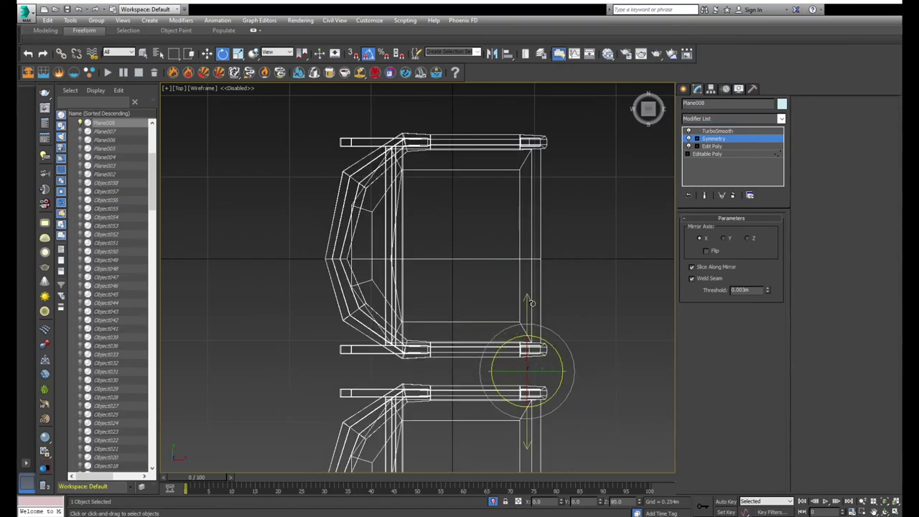
key(w)
drag(528, 343, 542, 257)
key(s)
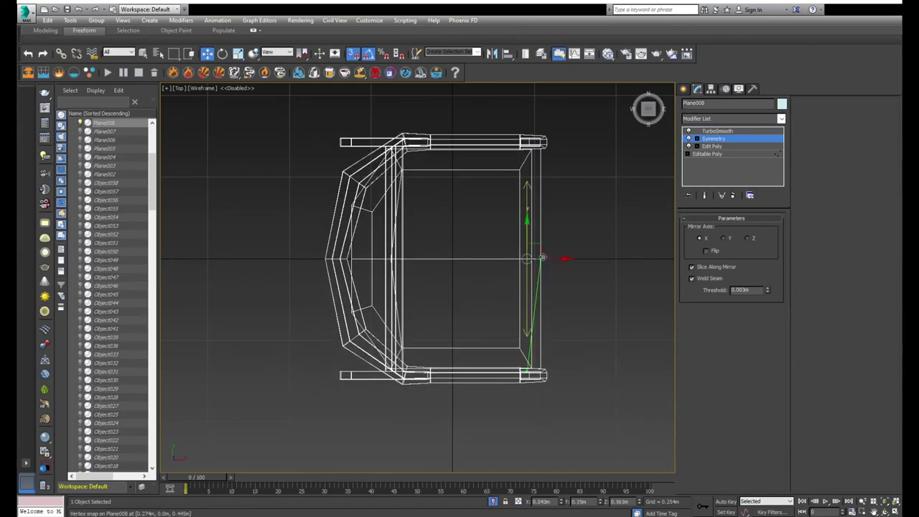
click(711, 251)
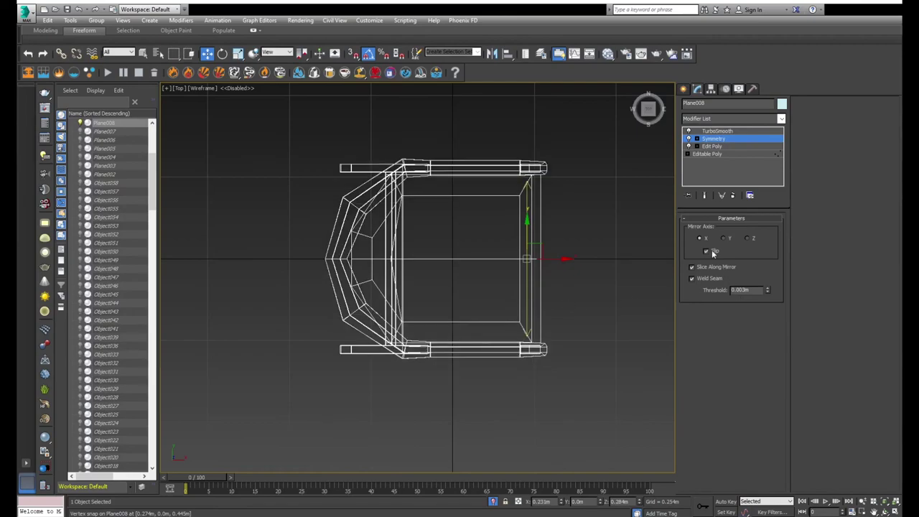
alt+middle_drag(460, 280, 502, 264)
key(F3)
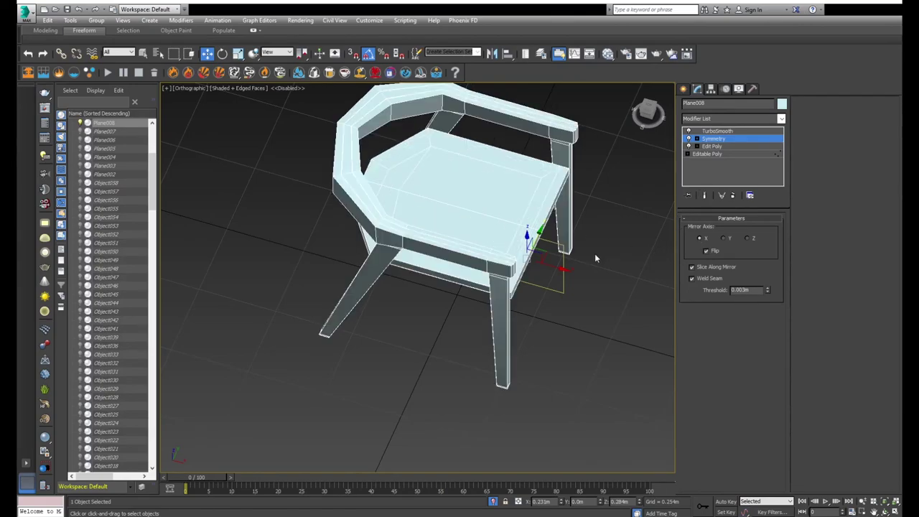
- Exit the Symmetry gizmo, inspect the smoothed chair from the front, then reselect Edit Poly in wireframe
key(ctrl+b)
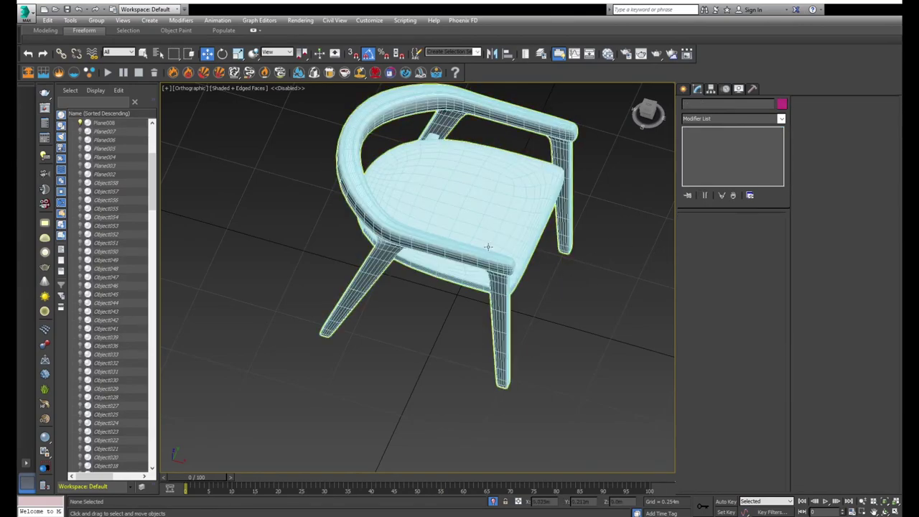
scroll(503, 215, down, 5)
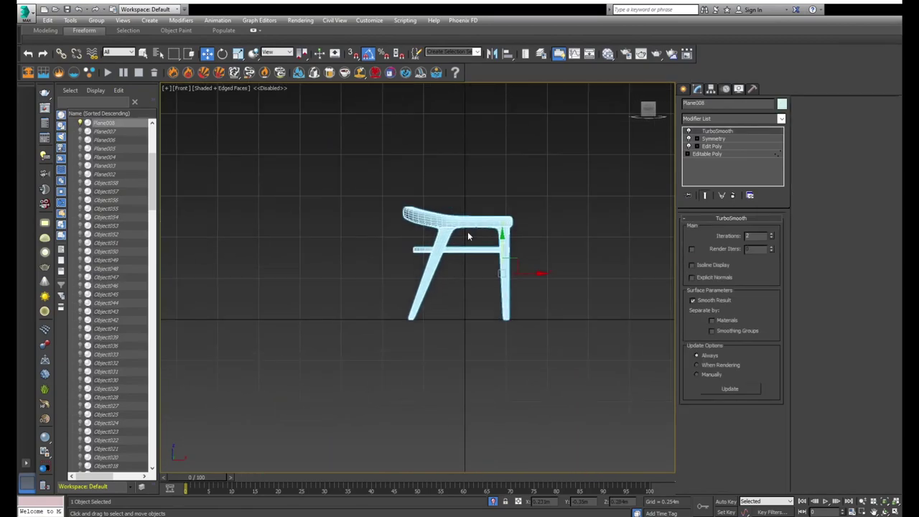
scroll(473, 204, up, 2)
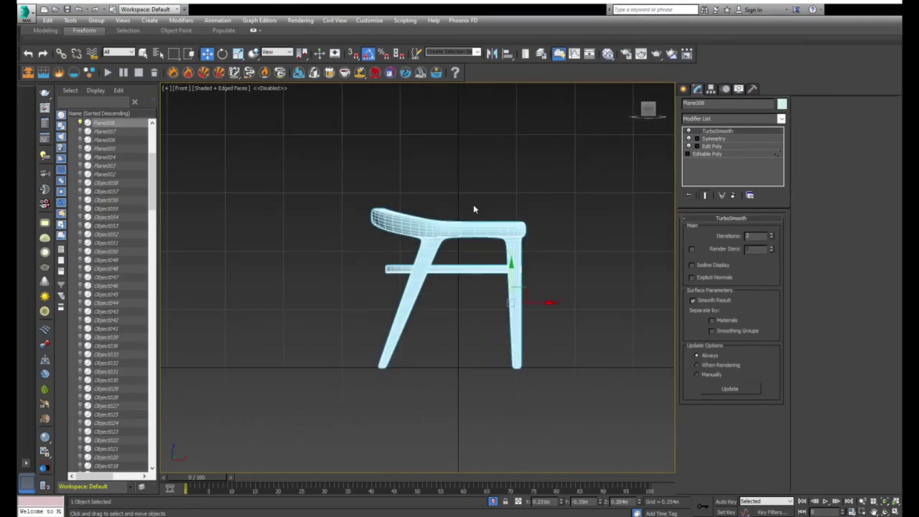
scroll(466, 228, up, 1)
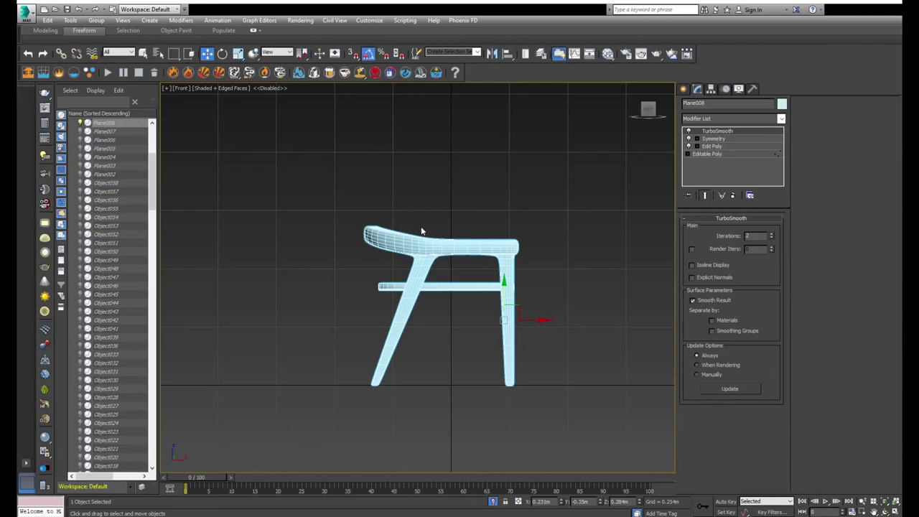
click(713, 139)
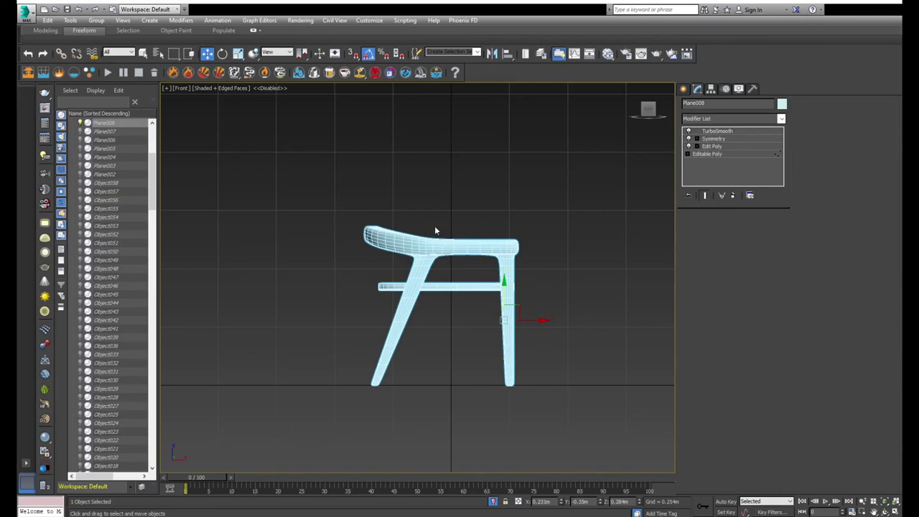
key(F3)
scroll(431, 230, up, 2)
click(711, 146)
- Rotate the selected rail vertices to tilt the upturned rail section upward
key(1)
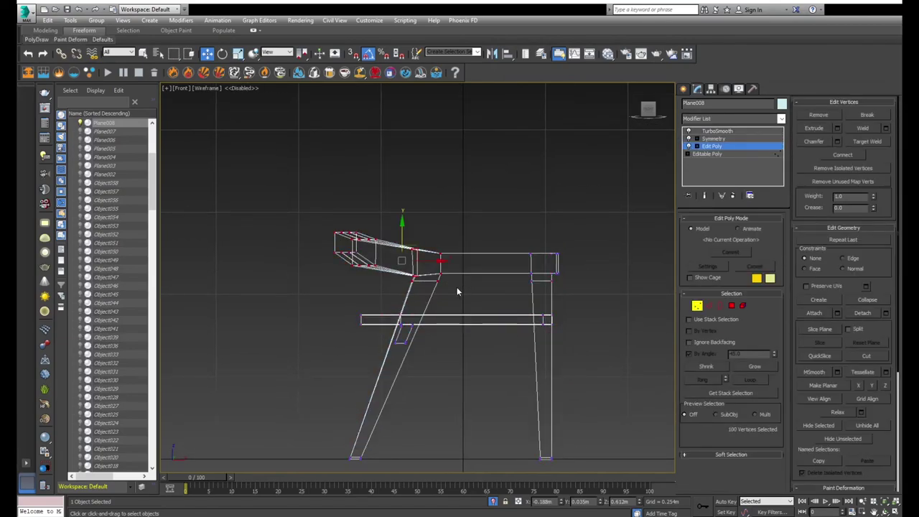
scroll(456, 290, up, 2)
key(r)
key(e)
drag(402, 229, 406, 221)
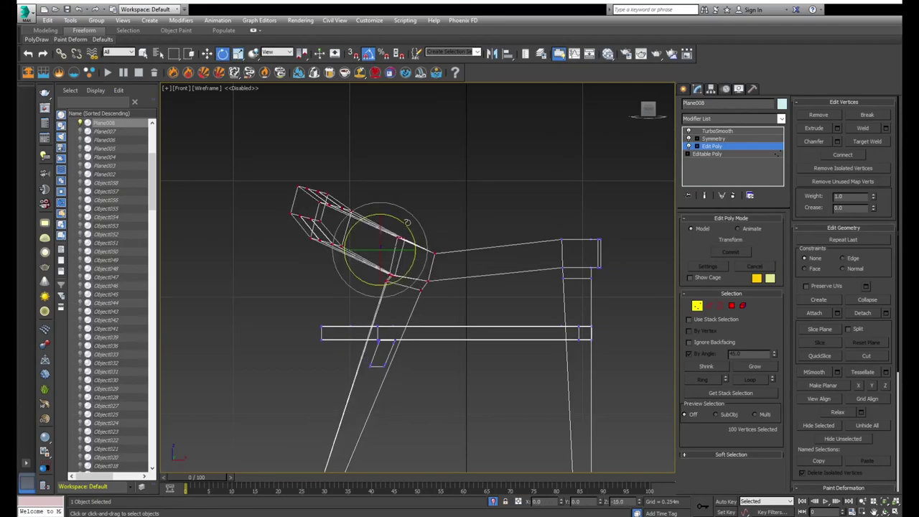
- Lift the rail vertices slightly and check the raised back in shaded view
key(w)
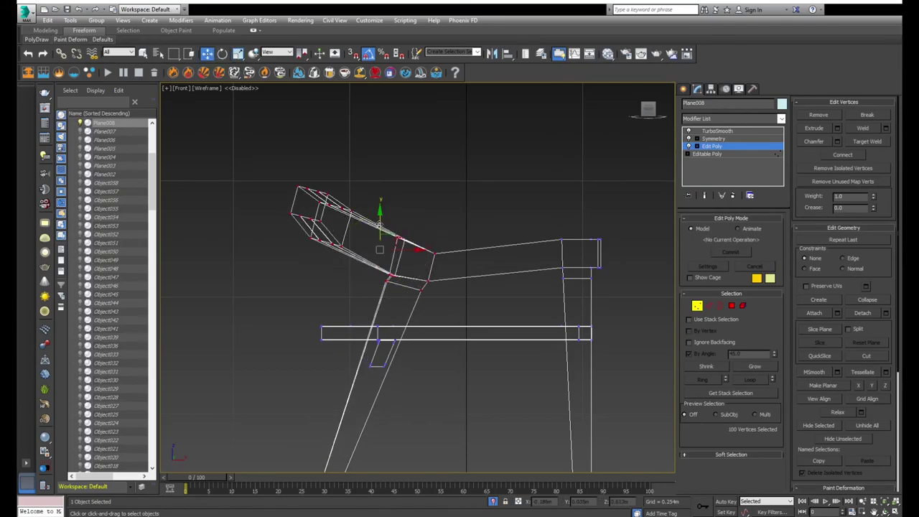
drag(379, 249, 379, 212)
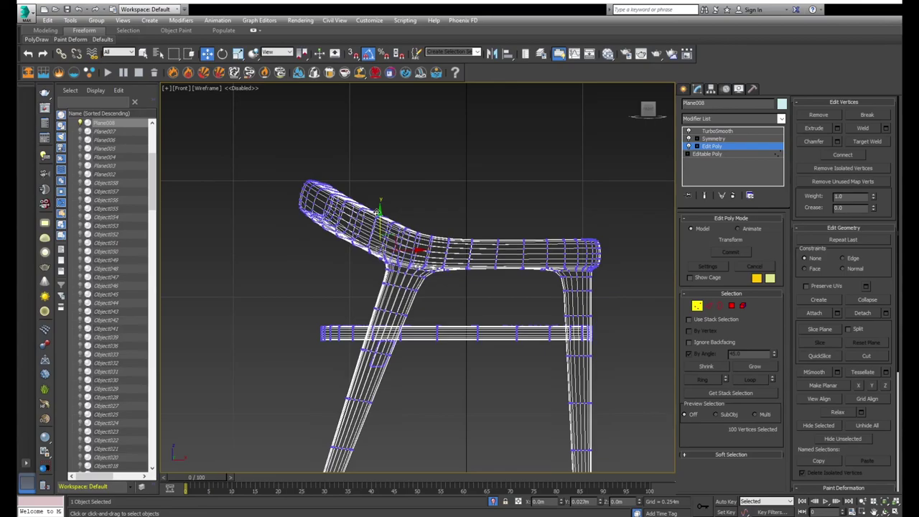
scroll(377, 208, down, 2)
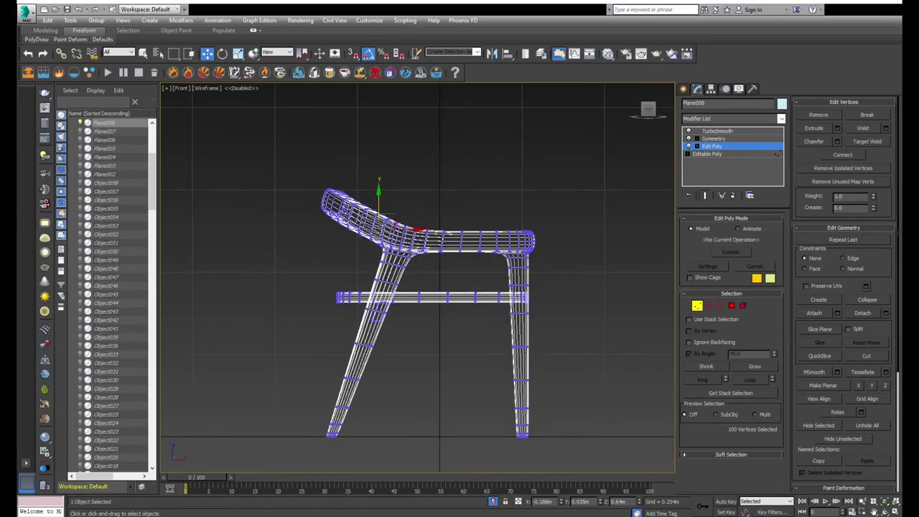
mouse_move(377, 208)
alt+middle_down()
mouse_move(285, 232)
mouse_move(327, 219)
mouse_move(324, 191)
mouse_move(297, 214)
mouse_move(337, 205)
mouse_move(344, 215)
mouse_move(300, 228)
mouse_move(366, 244)
alt+middle_up()
key(F3)
scroll(325, 192, down, 2)
scroll(324, 192, up, 3)
key(F3)
- Select the two vertices at the rail corner and compare the low-poly cage with the TurboSmooth result
scroll(366, 244, up, 4)
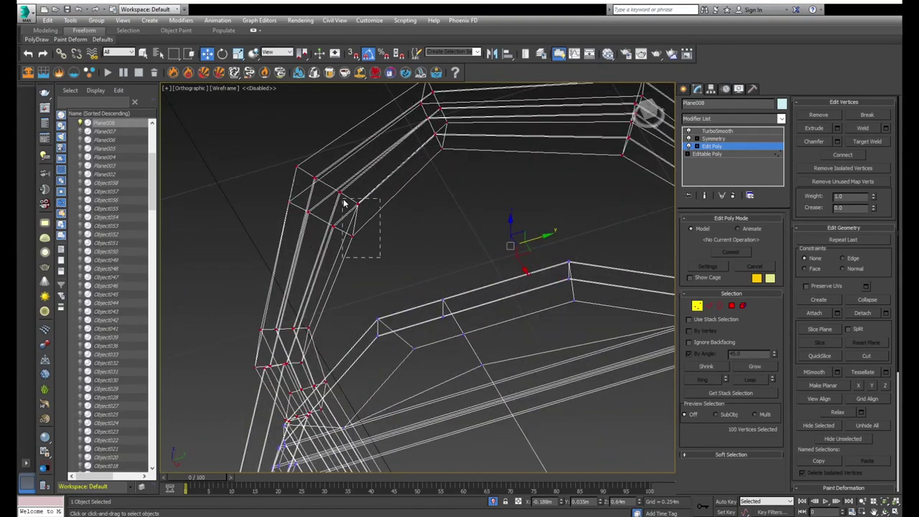
drag(344, 204, 348, 202)
key(t)
scroll(317, 277, up, 5)
scroll(336, 267, down, 2)
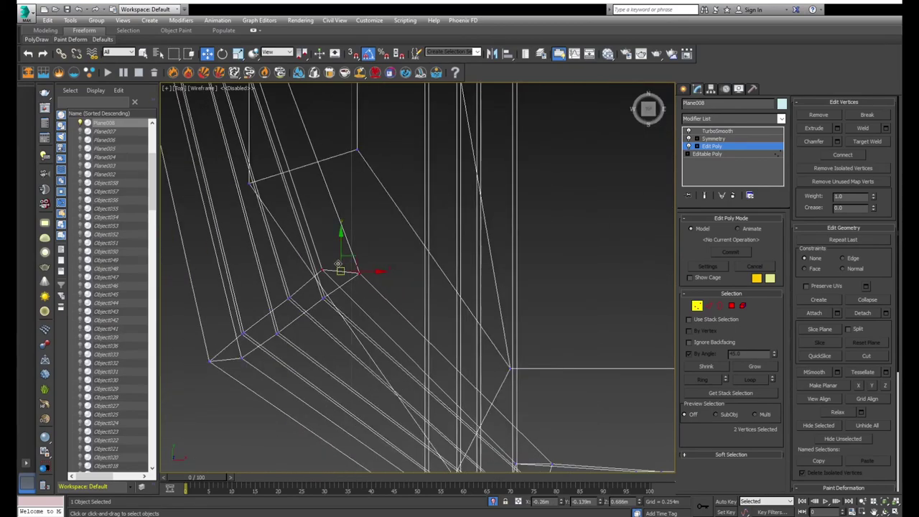
scroll(337, 266, down, 1)
scroll(337, 266, down, 3)
mouse_move(336, 266)
alt+middle_down()
mouse_move(355, 251)
mouse_move(393, 260)
alt+middle_up()
scroll(360, 247, up, 2)
key(ctrl+e)
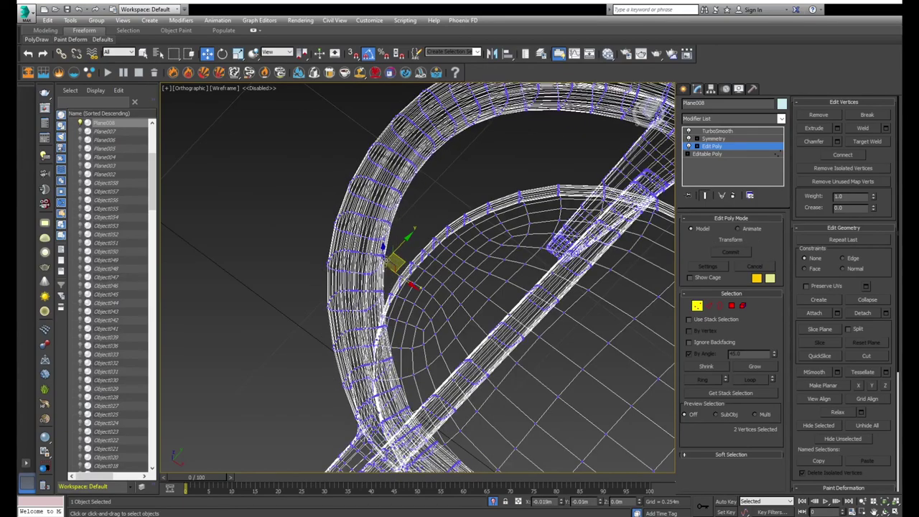
key(ctrl+e)
key(ctrl+e)
key(ctrl+e)
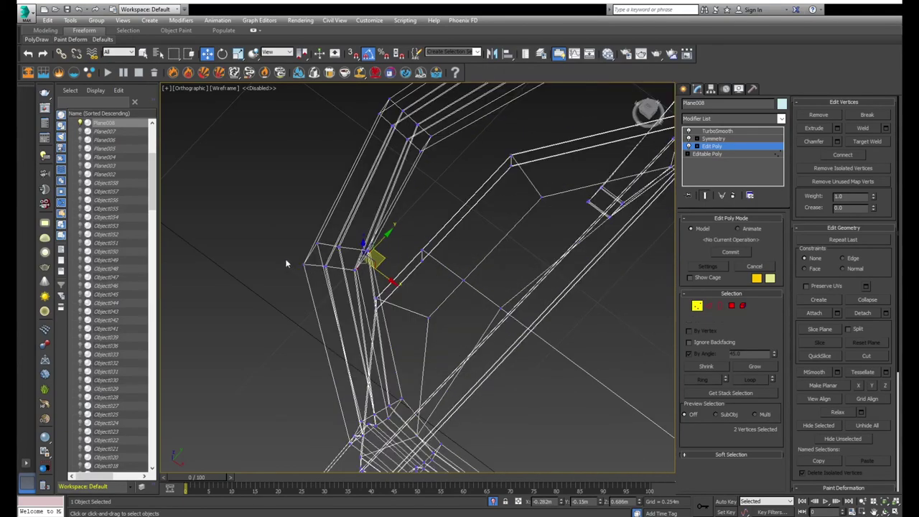
- Narrow the selection to the corner vertices and nudge them to even out the bend
alt+middle_drag(326, 274, 284, 273)
scroll(334, 276, up, 2)
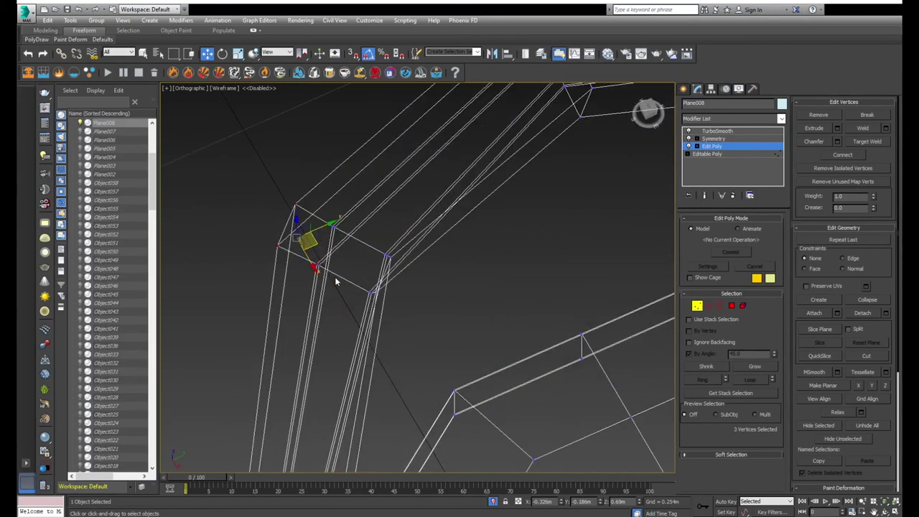
alt+click(334, 277)
scroll(290, 253, down, 2)
scroll(290, 253, up, 2)
key(ctrl+e)
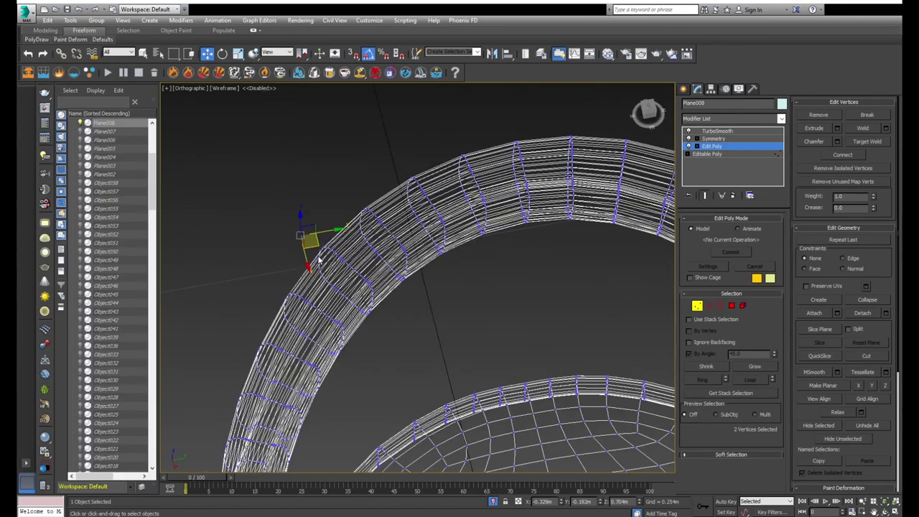
key(ctrl+e)
drag(322, 260, 328, 256)
key(ctrl+e)
key(ctrl+e)
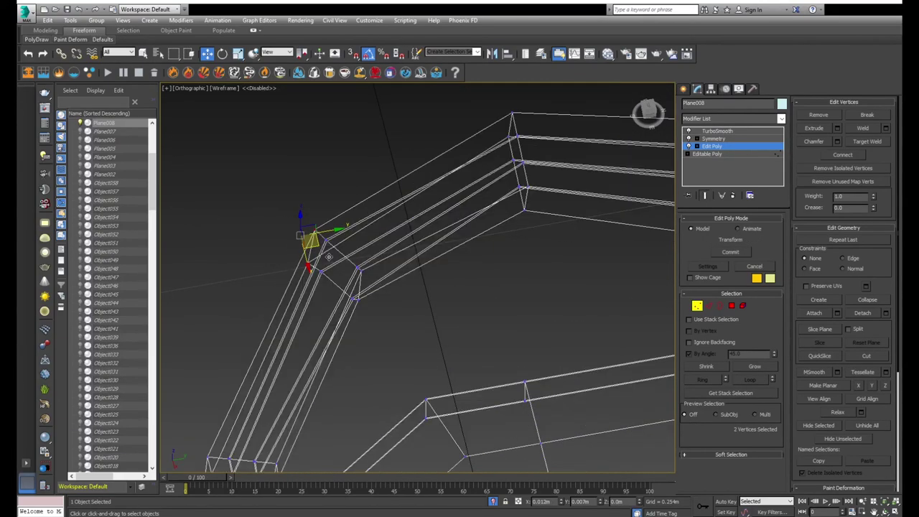
scroll(328, 257, down, 2)
- Shift the selected corner vertices again, checking the smoothed bend from another side
key(ctrl+e)
alt+middle_drag(341, 299, 318, 266)
key(ctrl+e)
scroll(308, 244, up, 2)
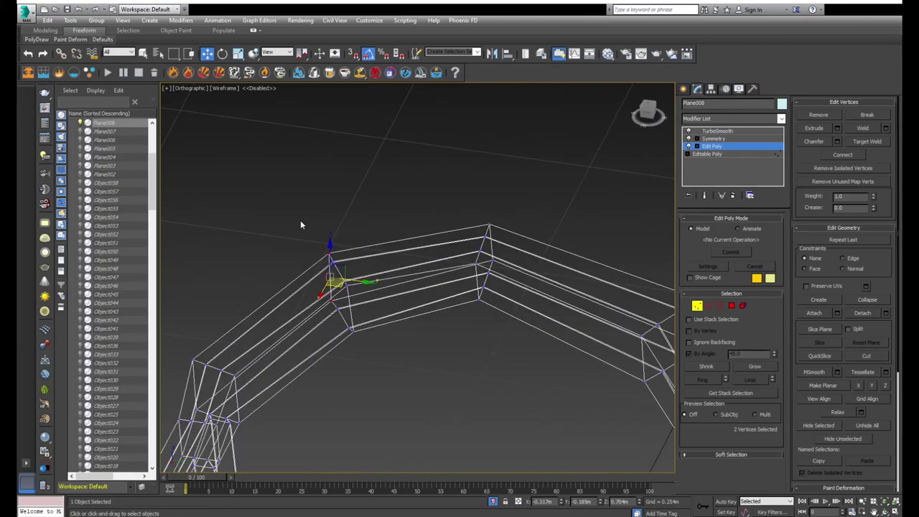
alt+middle_drag(383, 361, 386, 361)
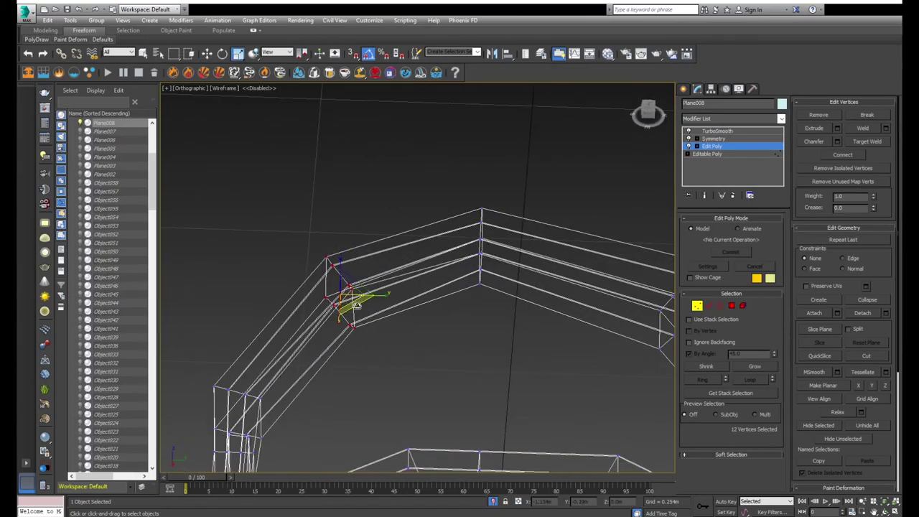
key(ctrl+e)
drag(353, 305, 349, 300)
key(ctrl+e)
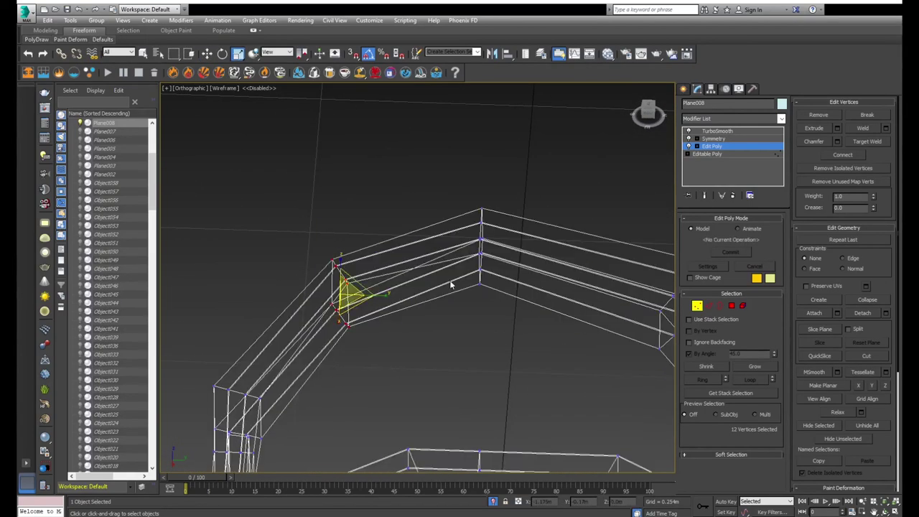
mouse_move(558, 359)
alt+middle_down()
mouse_move(494, 294)
mouse_move(466, 242)
mouse_move(476, 321)
alt+middle_up()
key(ctrl+e)
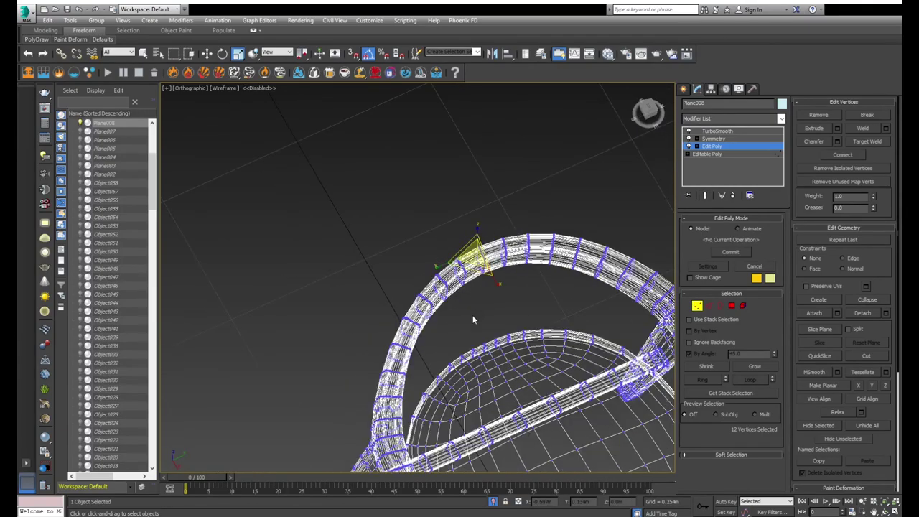
- Add the other corner's vertices and move them to reshape that bend, then view the chair shaded from the side
alt+middle_drag(398, 317, 395, 312)
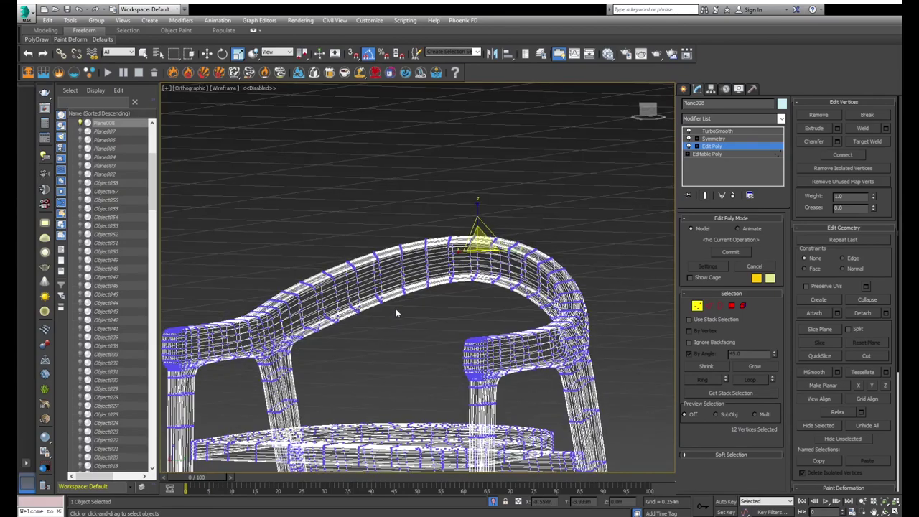
mouse_move(441, 340)
alt+middle_down()
mouse_move(454, 342)
mouse_move(436, 280)
alt+middle_up()
scroll(453, 342, down, 5)
scroll(436, 280, up, 3)
scroll(409, 280, up, 4)
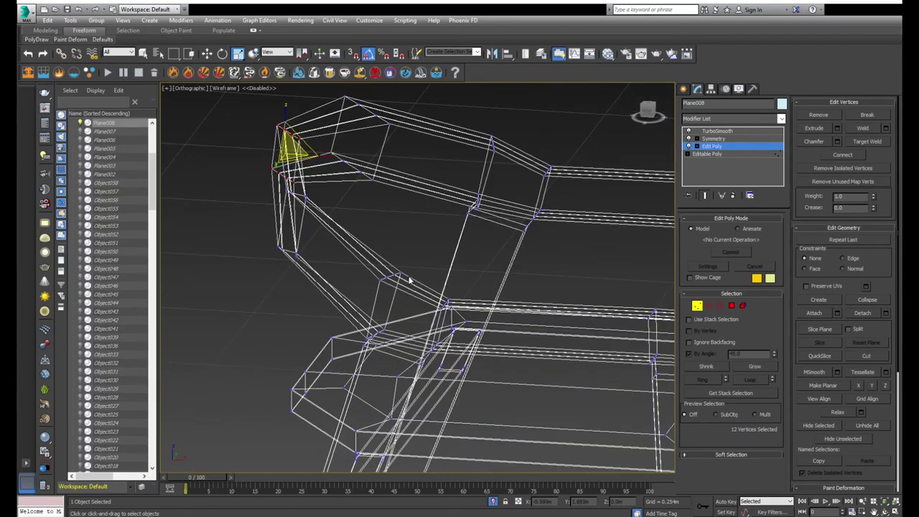
ctrl+click(349, 348)
mouse_move(349, 348)
alt+middle_down()
mouse_move(327, 351)
mouse_move(569, 328)
alt+middle_up()
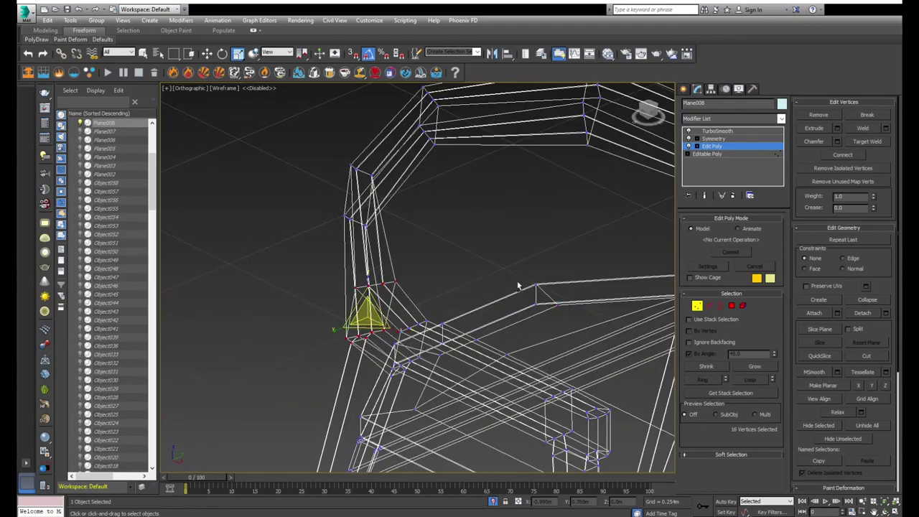
alt+middle_drag(517, 286, 426, 352)
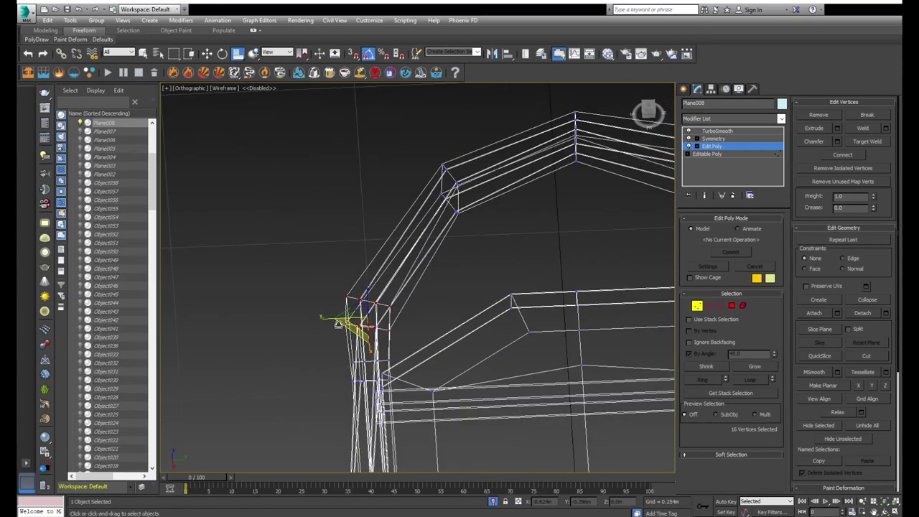
key(ctrl+e)
drag(330, 318, 342, 324)
key(F3)
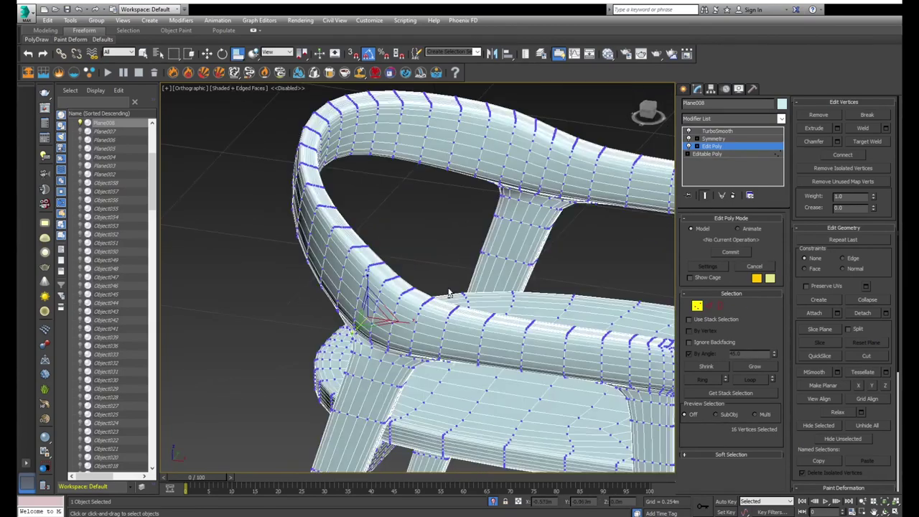
alt+middle_drag(400, 324, 504, 272)
- In the Front view wireframe, select the vertices of the chair's raised back section
scroll(485, 281, down, 5)
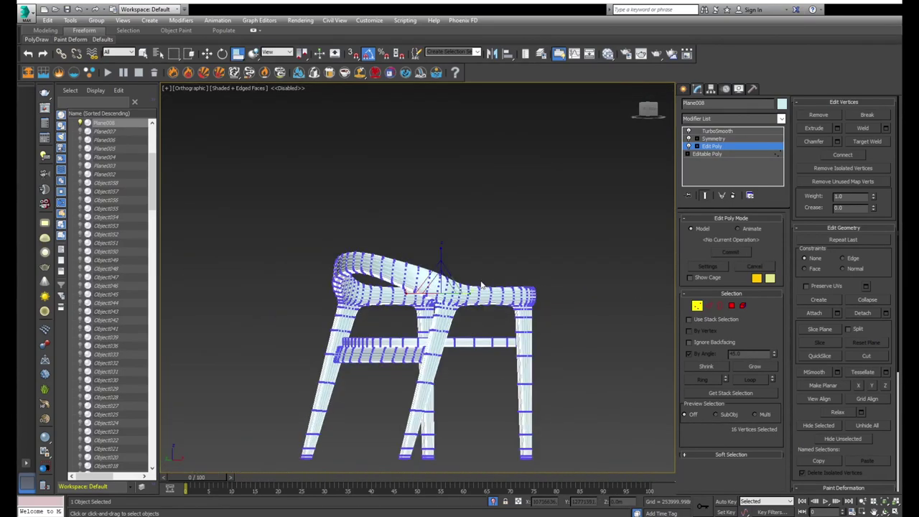
scroll(478, 287, up, 3)
key(f)
key(F3)
scroll(430, 293, up, 4)
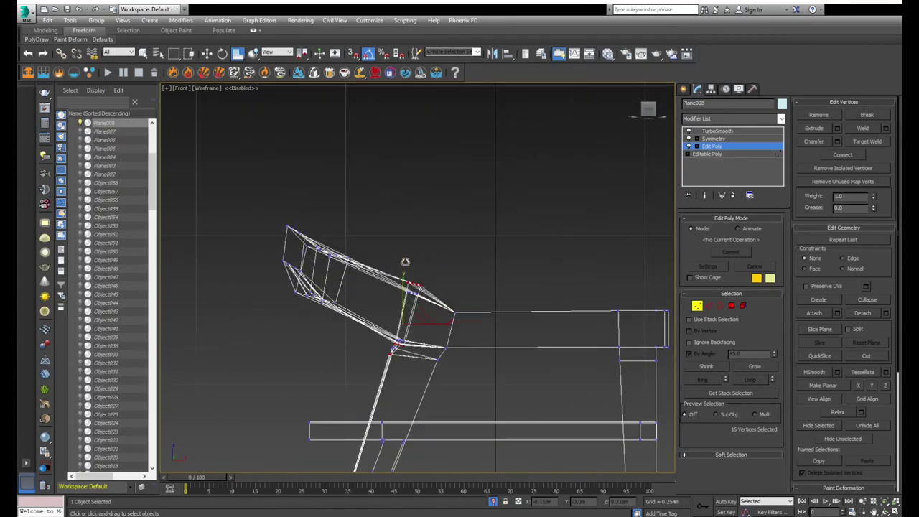
scroll(434, 290, up, 3)
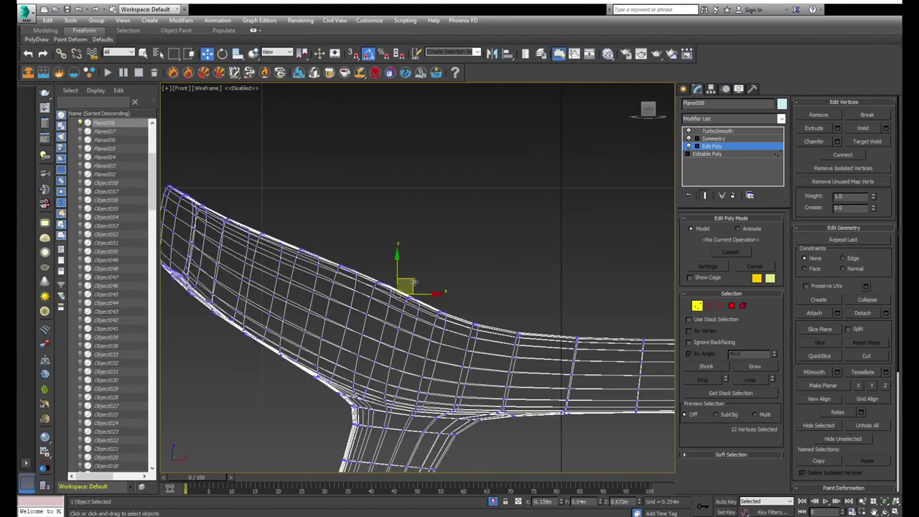
click(412, 284)
scroll(394, 303, down, 4)
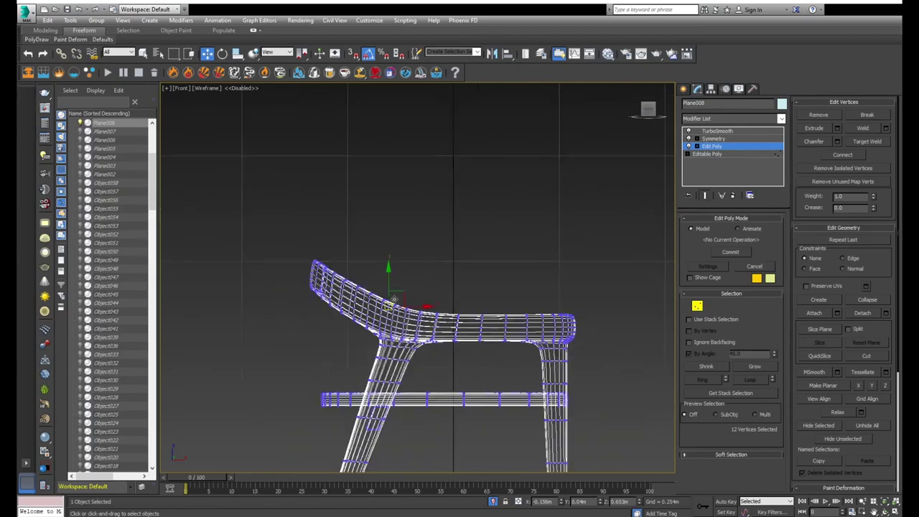
scroll(394, 303, down, 2)
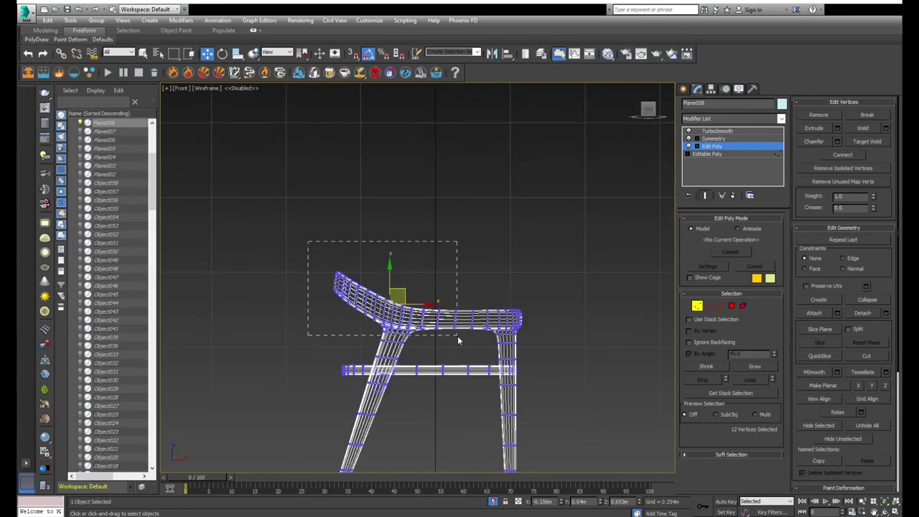
drag(457, 335, 457, 336)
scroll(425, 317, up, 2)
click(391, 281)
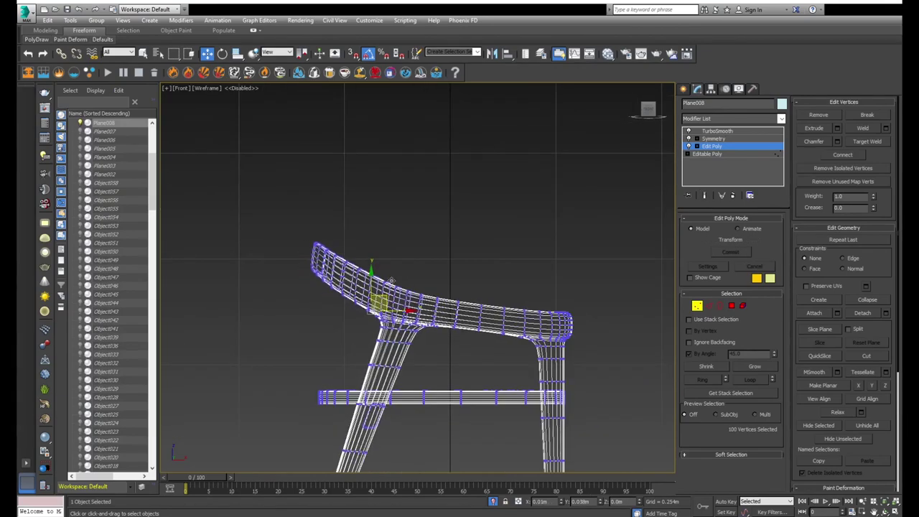
- Move the back section slightly down and toward the rear, then check it shaded from an angle
drag(392, 281, 386, 286)
scroll(502, 295, down, 2)
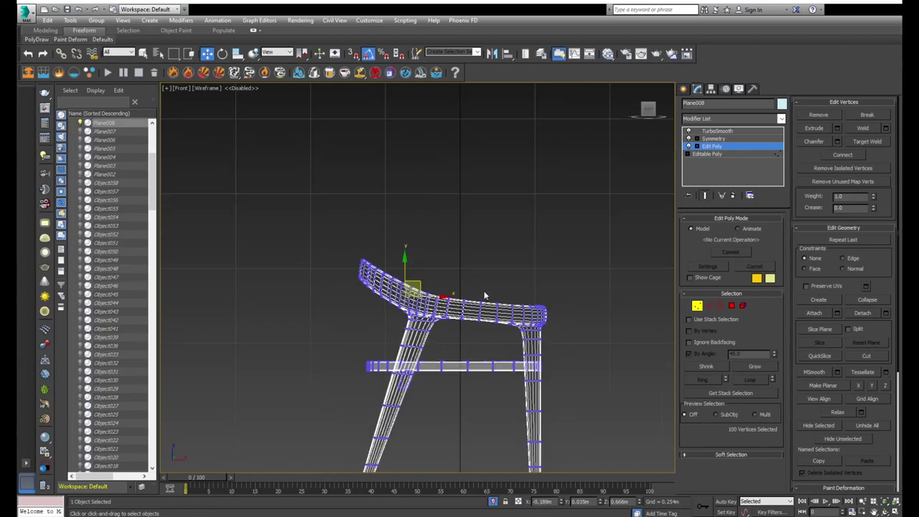
middle_drag(320, 352, 349, 294)
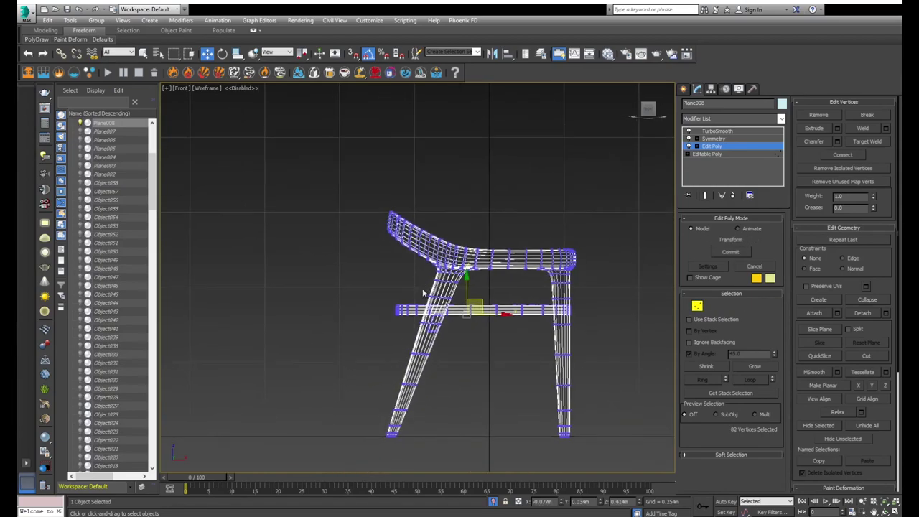
key(F3)
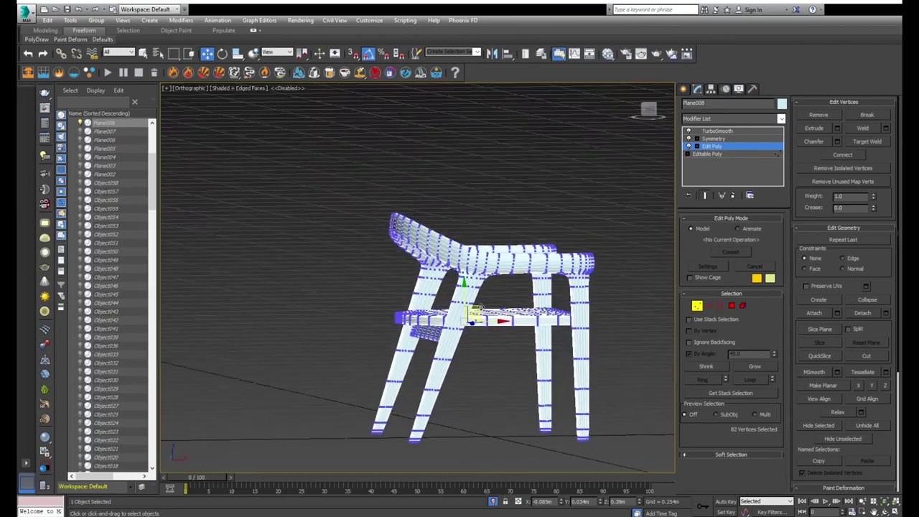
mouse_move(467, 302)
alt+middle_down()
mouse_move(510, 305)
mouse_move(530, 333)
mouse_move(519, 342)
alt+middle_up()
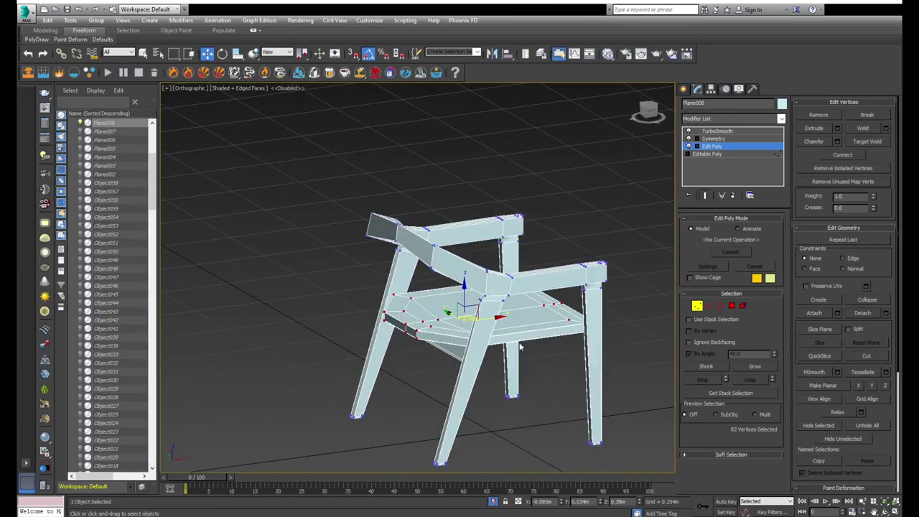
key(f)
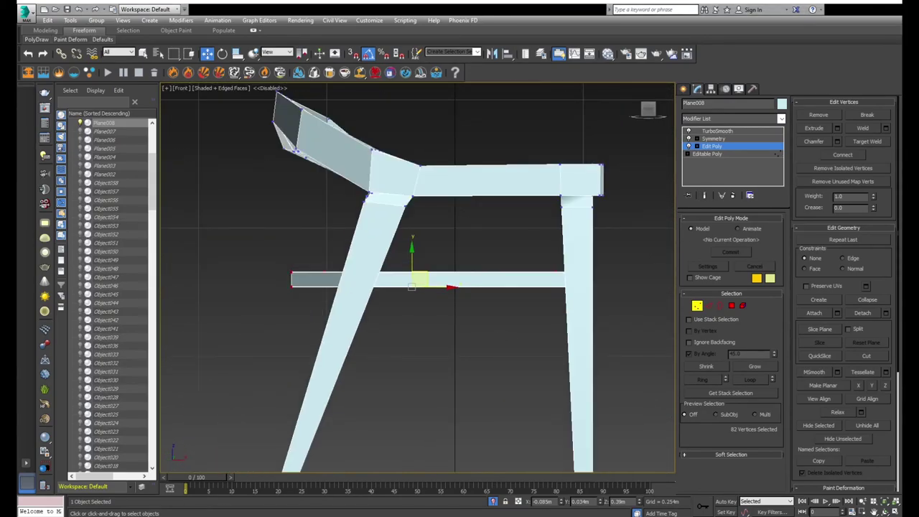
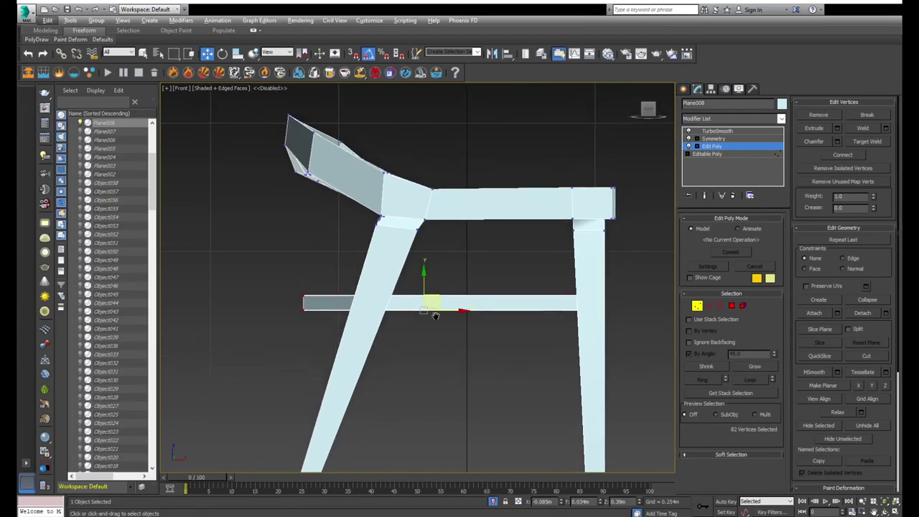
- Nudge the armrest-corner edges to smooth the backrest-to-arm curve, then return to Front view
alt+middle_drag(417, 287, 512, 331)
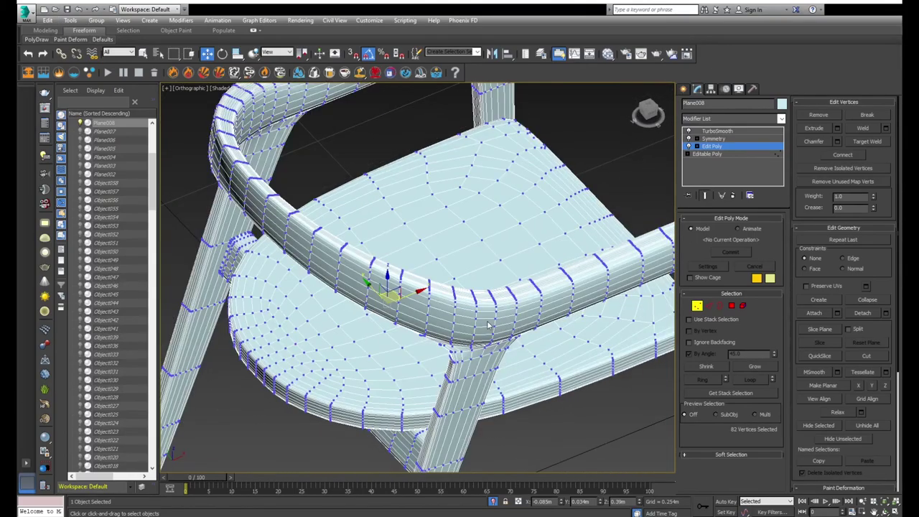
scroll(506, 320, up, 3)
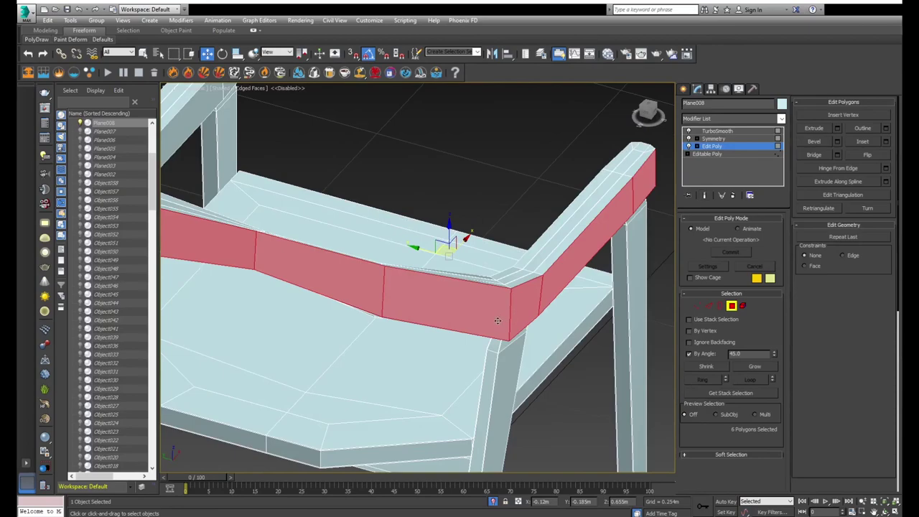
scroll(513, 315, up, 2)
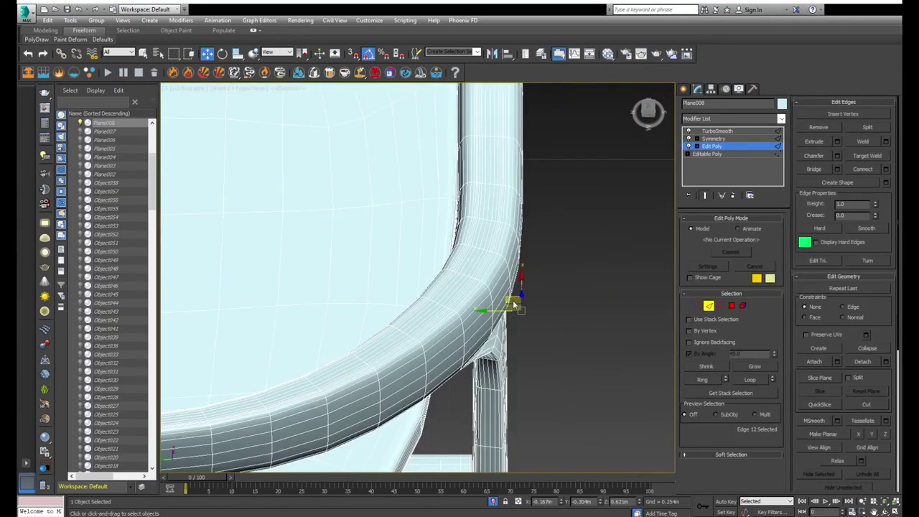
drag(514, 306, 492, 295)
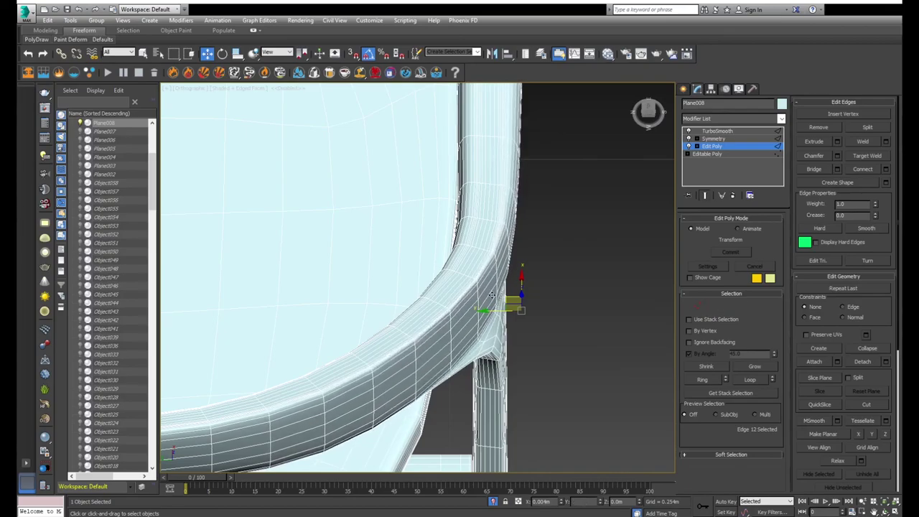
mouse_move(492, 295)
alt+middle_down()
mouse_move(445, 277)
mouse_move(501, 302)
alt+middle_up()
key(f)
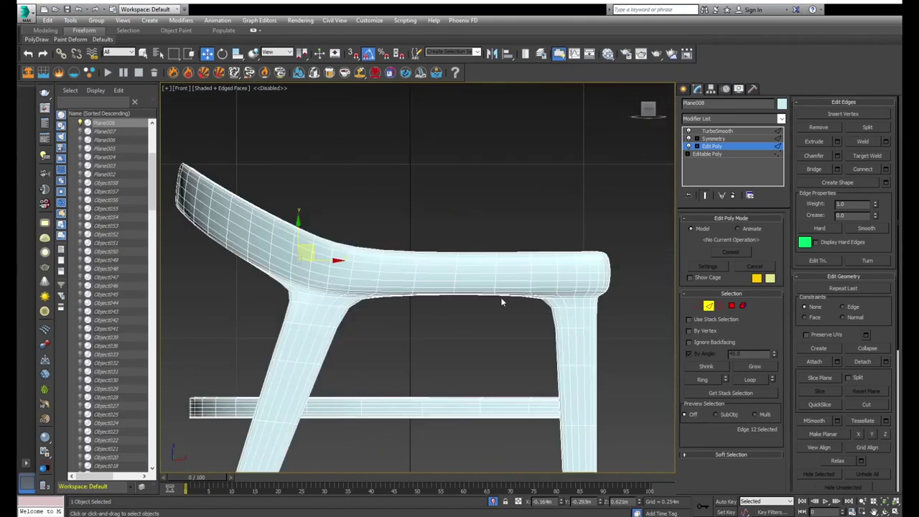
scroll(498, 297, down, 5)
scroll(497, 298, up, 3)
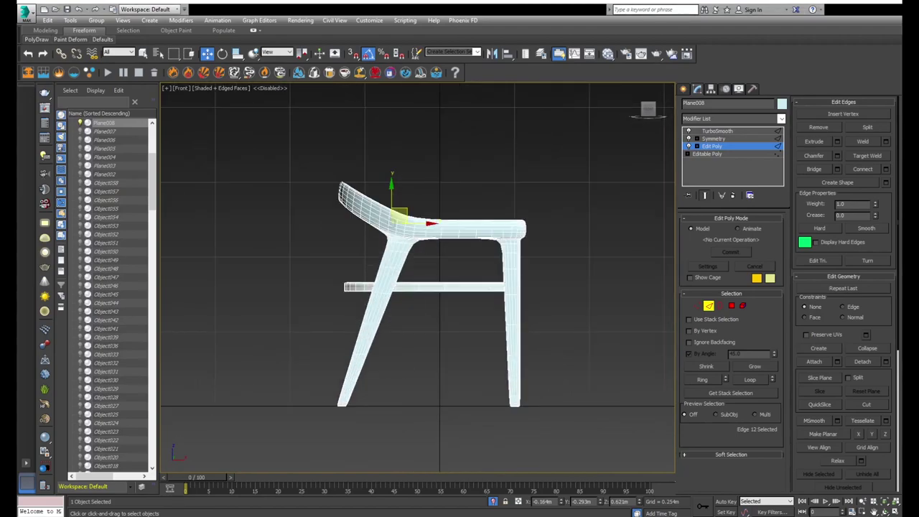
- Select the end and inner polygons of the armrest above the front leg
alt+middle_drag(528, 269, 478, 214)
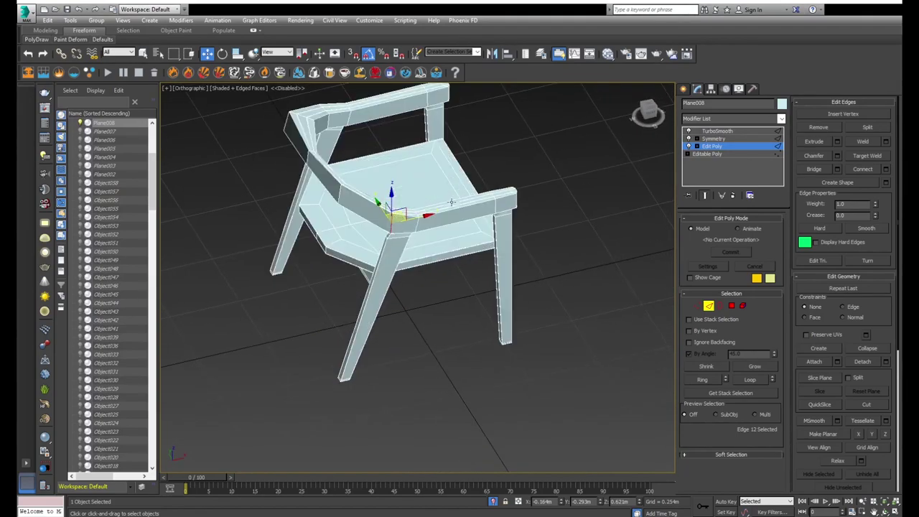
scroll(478, 215, up, 4)
key(4)
click(478, 210)
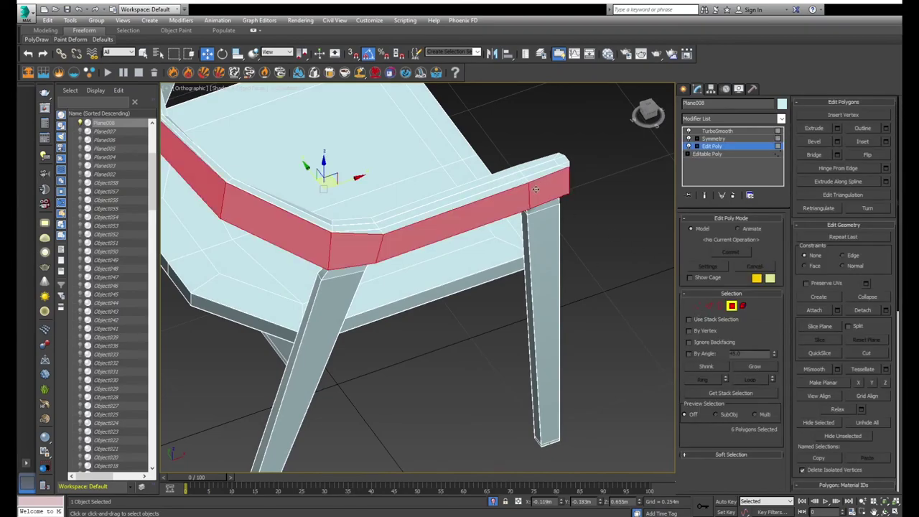
click(535, 188)
alt+middle_drag(535, 189, 574, 206)
ctrl+click(464, 188)
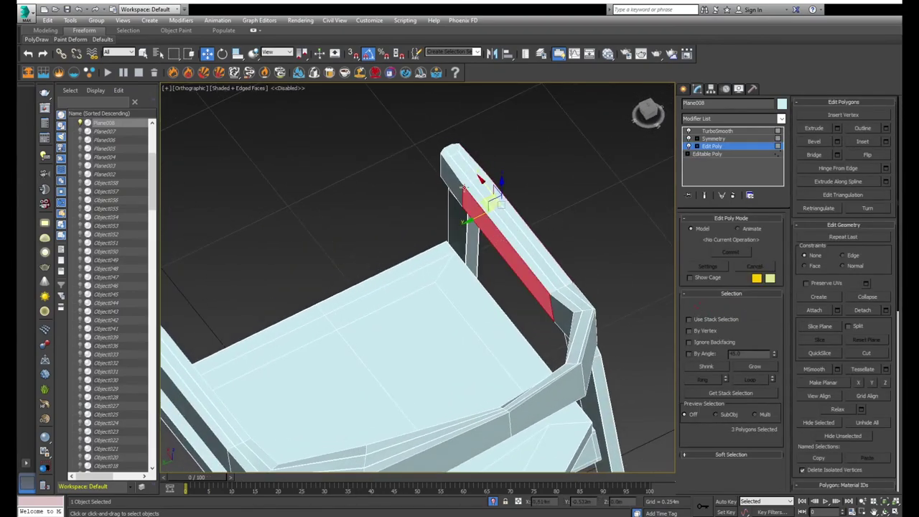
alt+middle_drag(457, 182, 545, 223)
- At Vertex level, move the armrest tip vertices inward over the front leg
click(697, 306)
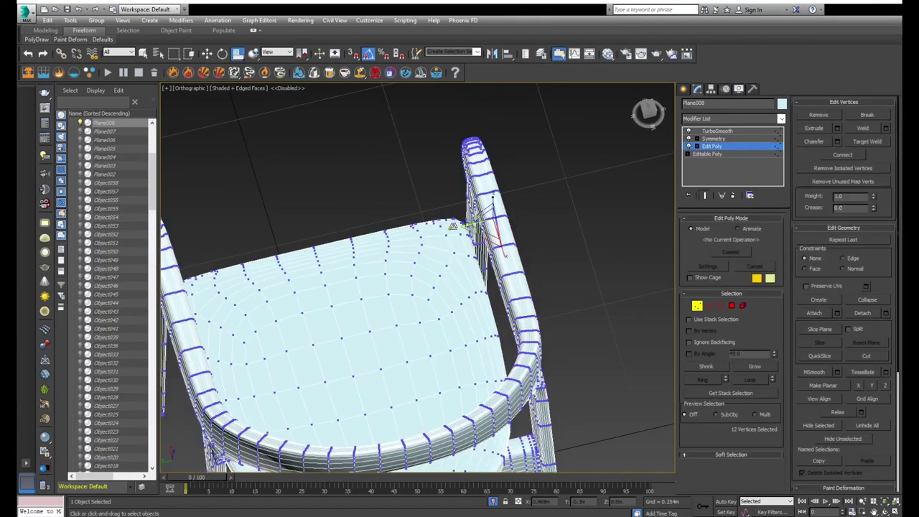
drag(453, 227, 445, 227)
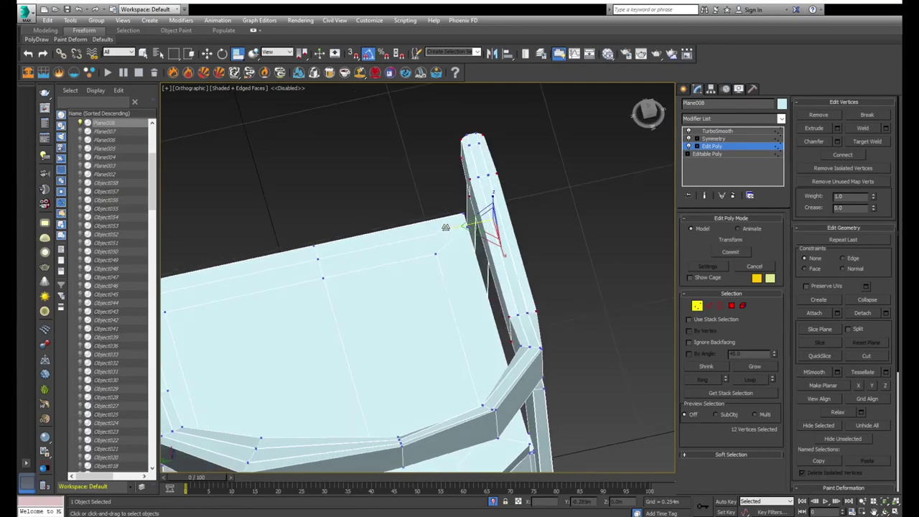
alt+middle_drag(445, 227, 600, 222)
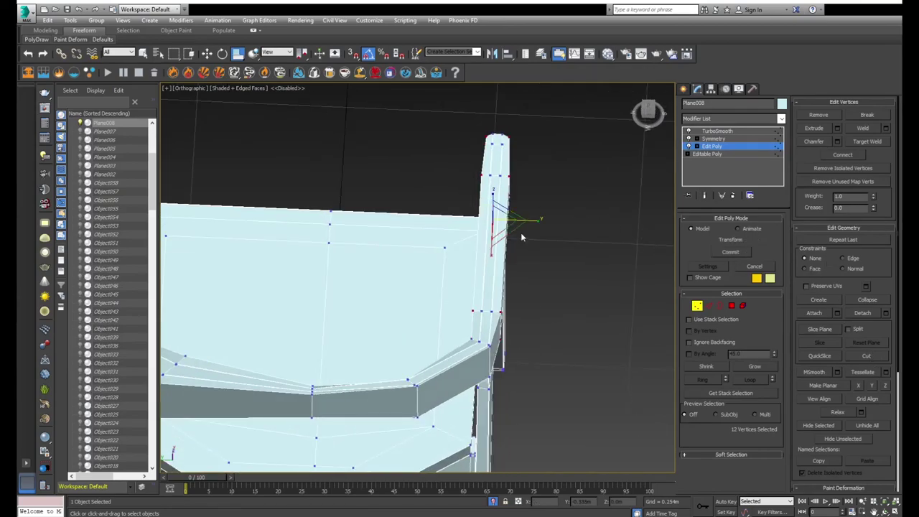
alt+middle_drag(522, 237, 333, 215)
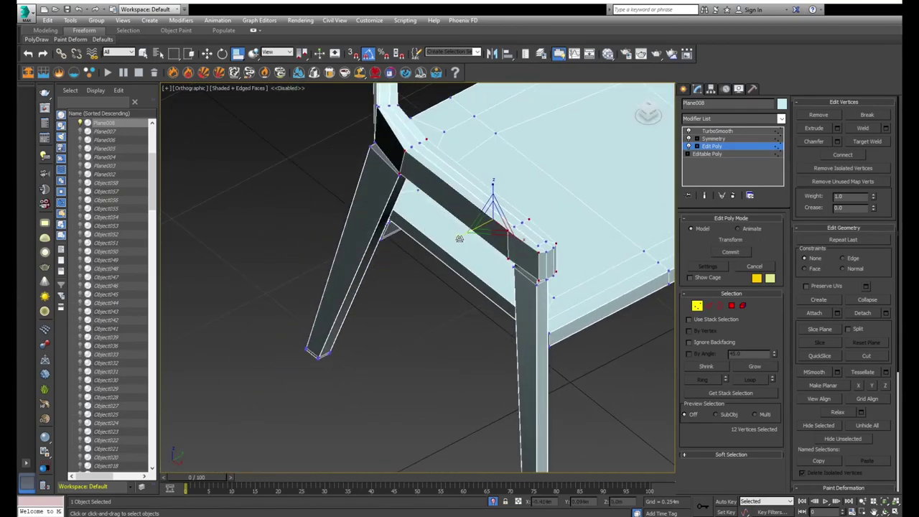
alt+middle_drag(459, 238, 452, 227)
mouse_move(458, 227)
mouse_down()
mouse_move(448, 229)
mouse_move(468, 231)
mouse_up()
scroll(883, 411, down, 2)
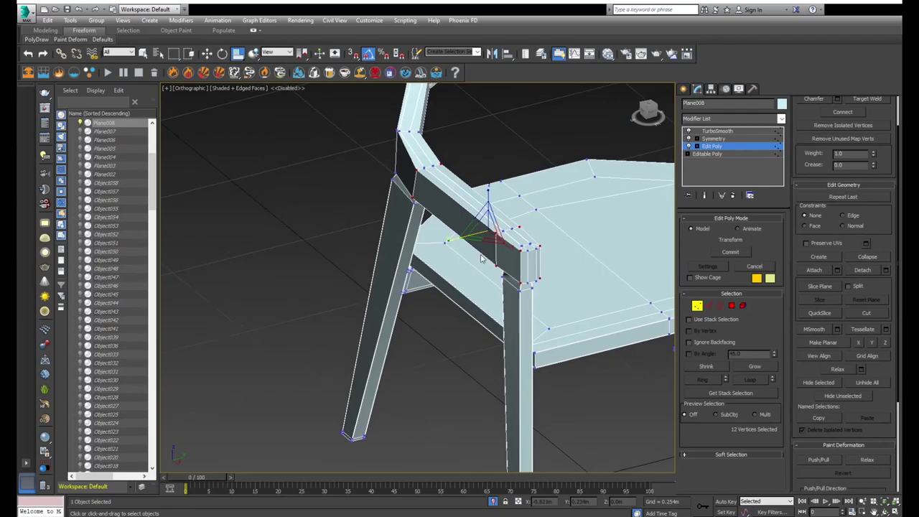
- Check the reshaped tip from Top view and compare the smoothed result with the cage
key(4)
key(t)
key(z)
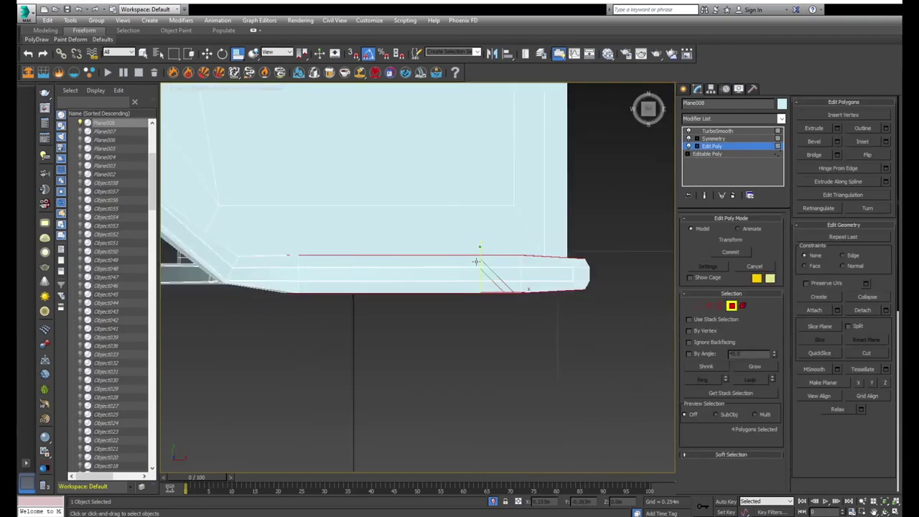
scroll(481, 264, down, 2)
alt+middle_drag(486, 266, 446, 246)
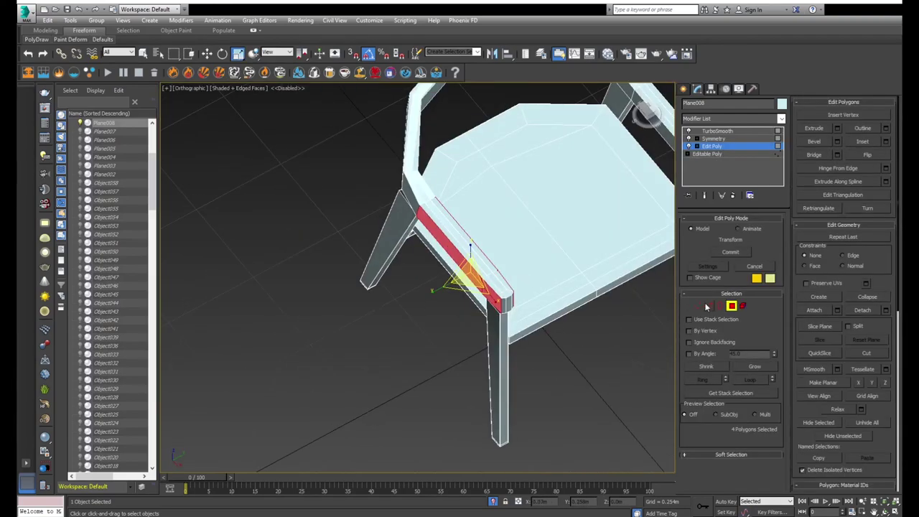
ctrl+click(697, 306)
alt+middle_drag(459, 287, 432, 281)
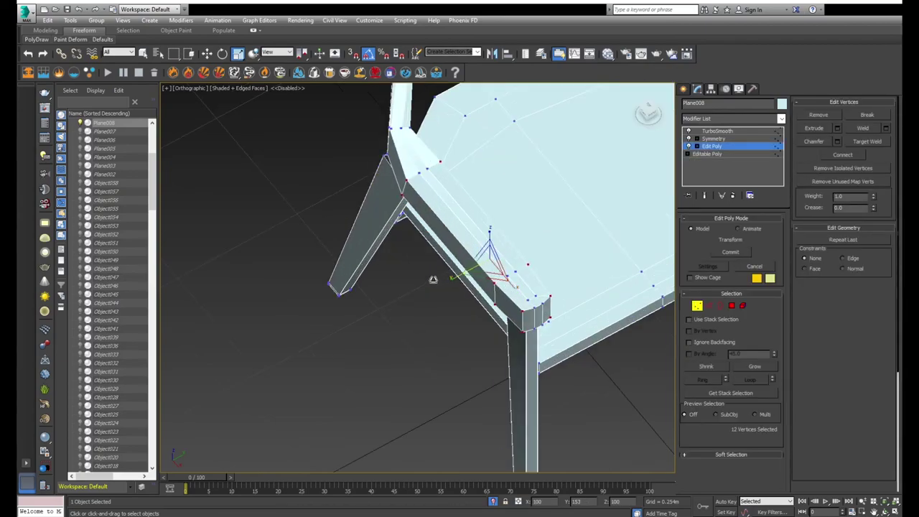
key(ctrl+e)
key(ctrl+e)
key(ctrl+e)
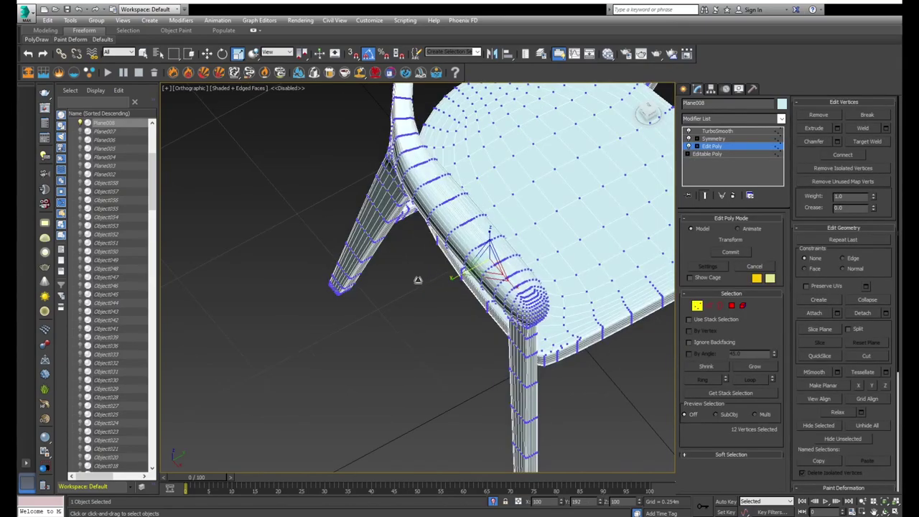
key(ctrl+e)
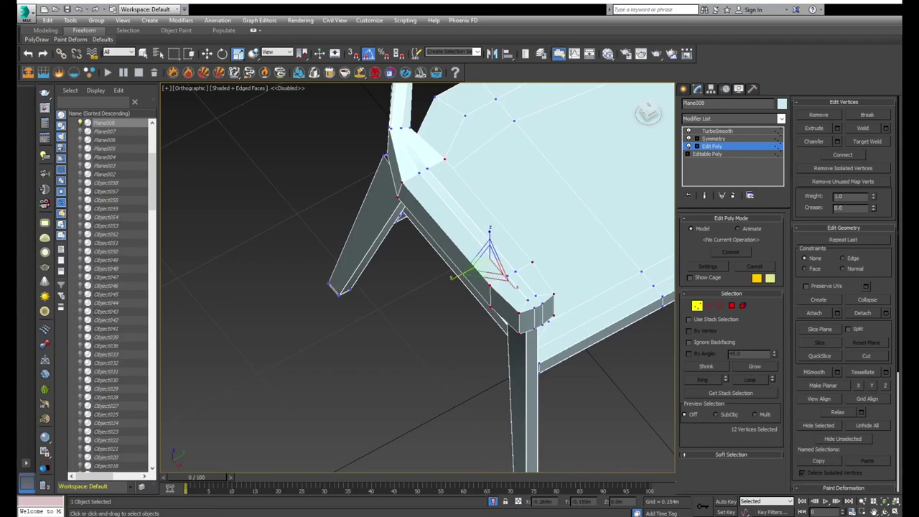
key(ctrl+e)
mouse_move(426, 277)
alt+middle_down()
mouse_move(573, 286)
mouse_move(545, 291)
alt+middle_up()
key(ctrl+e)
- Select the edge ring across the armrest and Connect it to add a lengthwise loop
key(2)
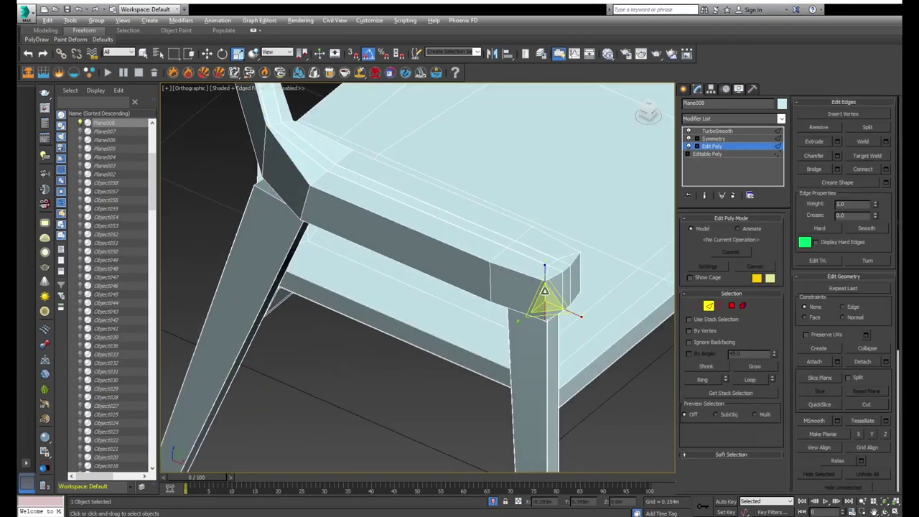
double_click(546, 294)
key(w)
click(888, 171)
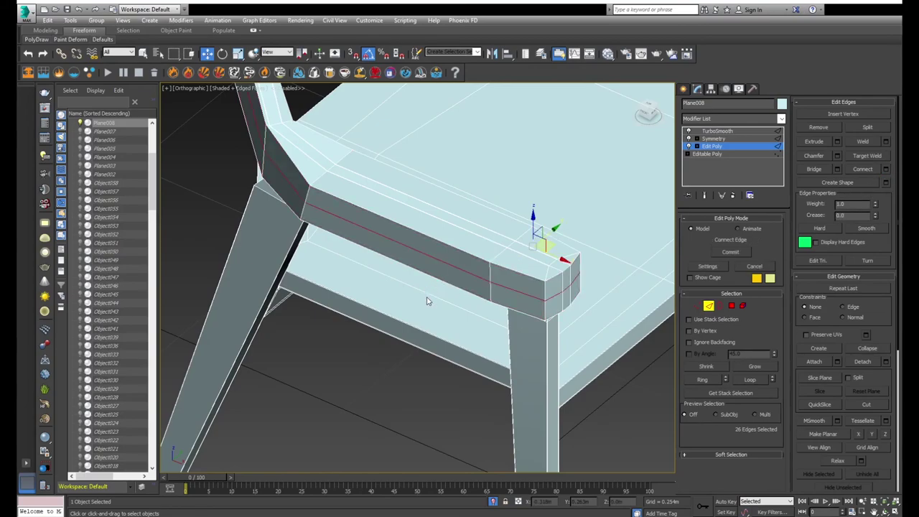
- Inspect the smoothed chair in Front and three-quarter views, shaded and wireframe
key(f)
key(F3)
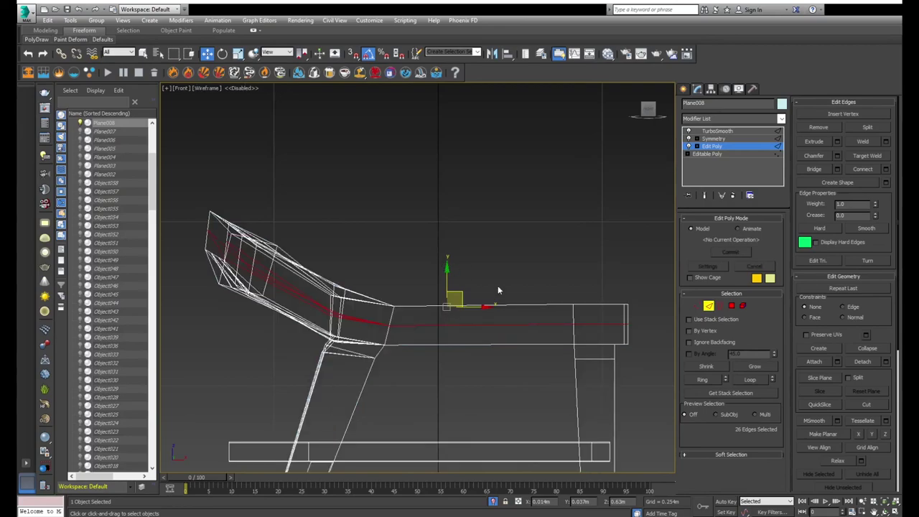
key(1)
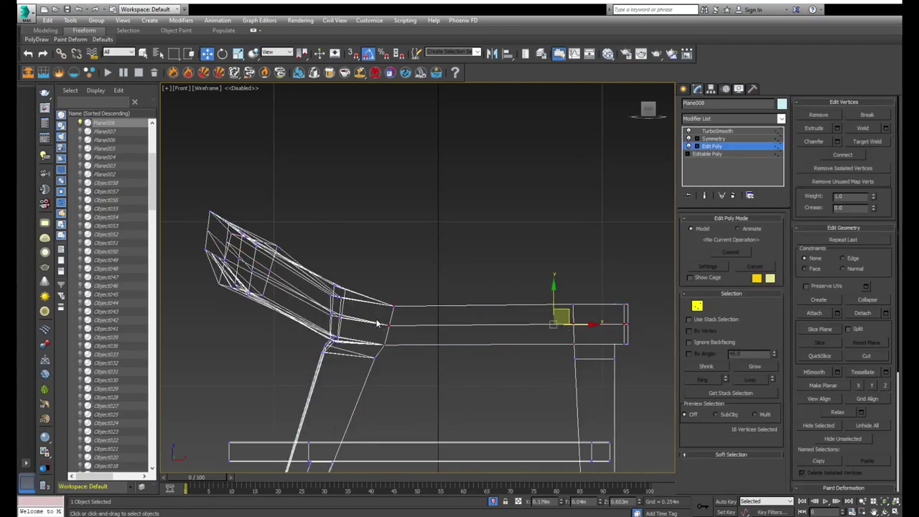
key(ctrl+e)
key(ctrl+e)
key(ctrl+e)
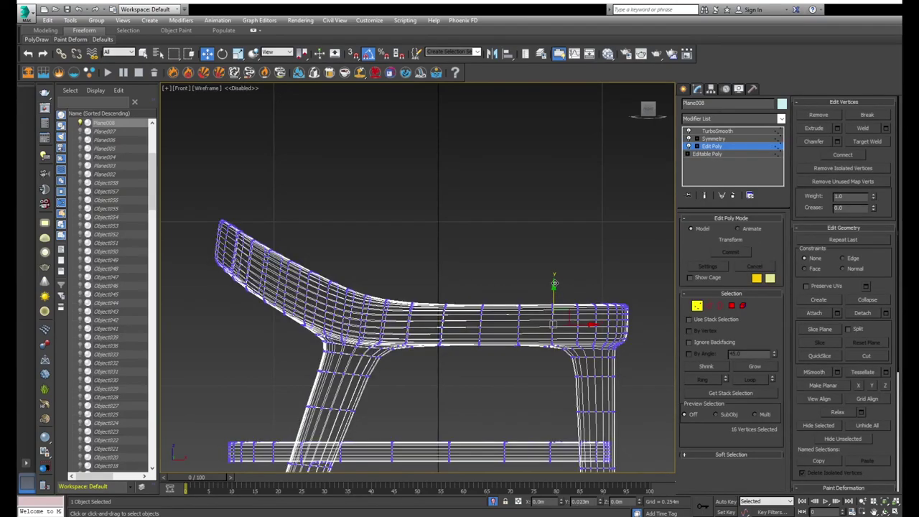
mouse_move(559, 308)
alt+middle_down()
mouse_move(456, 324)
mouse_move(400, 149)
alt+middle_up()
key(F3)
click(399, 148)
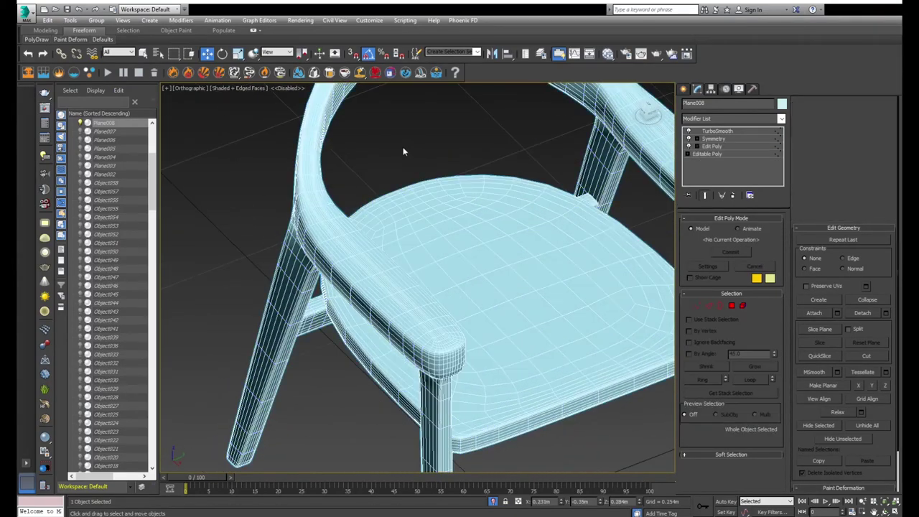
click(402, 209)
key(F4)
- Review the chair from Top view and return to Edit Poly vertex editing
scroll(402, 215, down, 5)
alt+middle_drag(402, 220, 431, 226)
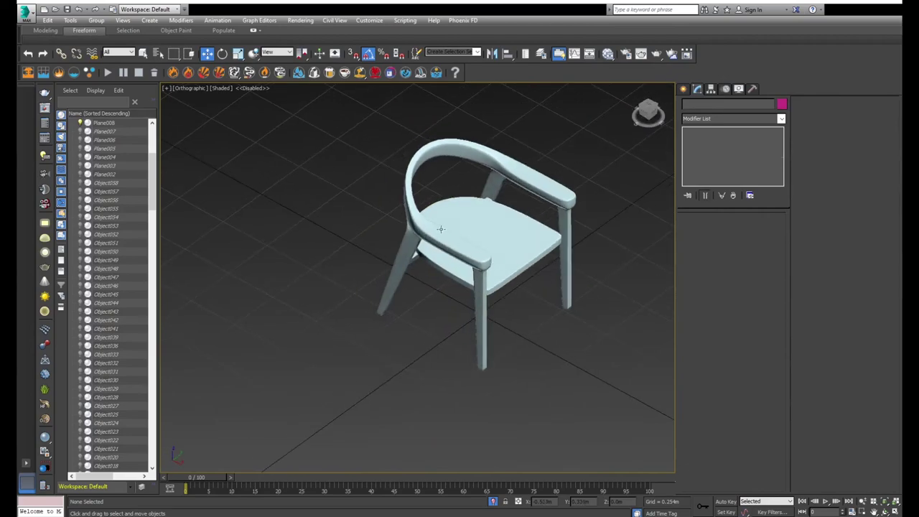
scroll(458, 232, up, 5)
click(458, 232)
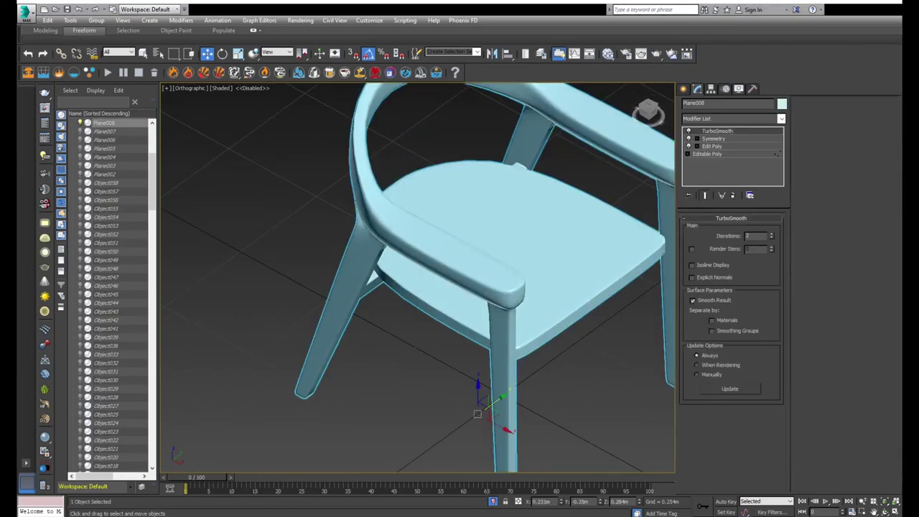
key(t)
key(F3)
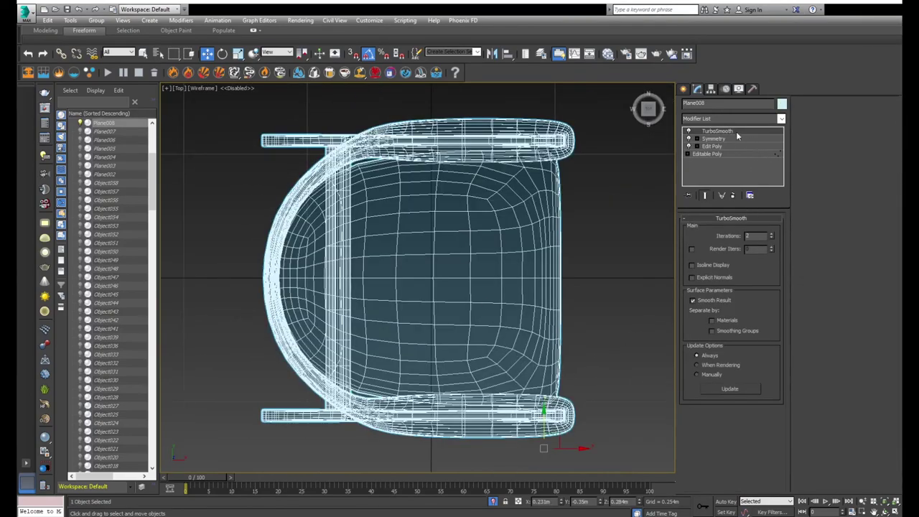
click(734, 147)
key(F3)
key(1)
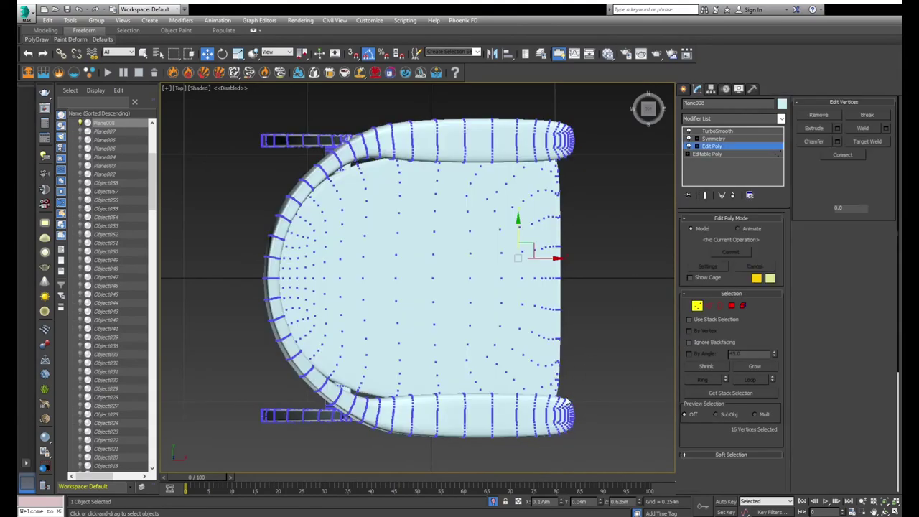
mouse_move(502, 337)
alt+middle_down()
mouse_move(549, 360)
mouse_move(524, 315)
alt+middle_up()
- Select several adjacent polygons along the armrest side
key(4)
click(355, 301)
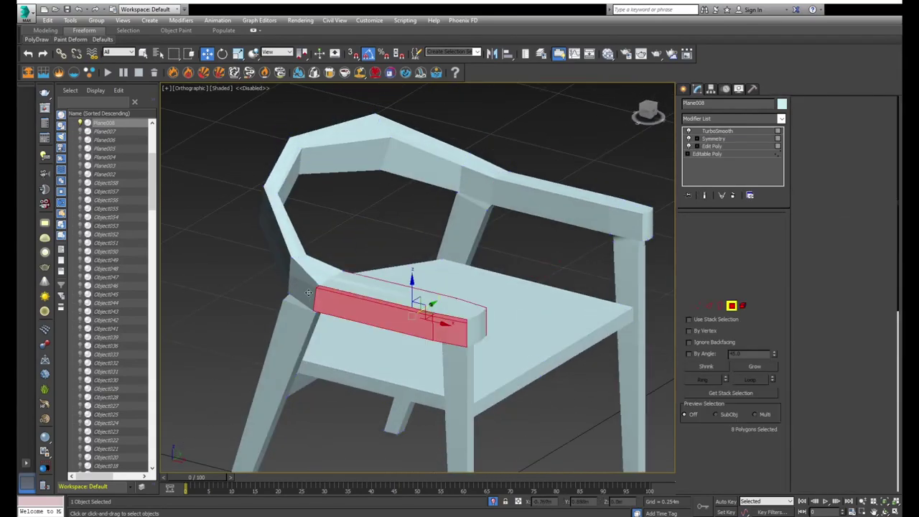
key(F3)
mouse_move(431, 337)
alt+middle_down()
mouse_move(402, 316)
mouse_move(461, 343)
alt+middle_up()
ctrl+click(402, 307)
ctrl+click(271, 305)
ctrl+click(267, 272)
key(F3)
ctrl+click(538, 370)
- Add the bar's end and long side polygons to the selection
mouse_move(537, 370)
alt+middle_down()
mouse_move(524, 346)
mouse_move(430, 337)
mouse_move(423, 373)
alt+middle_up()
key(F3)
ctrl+click(372, 416)
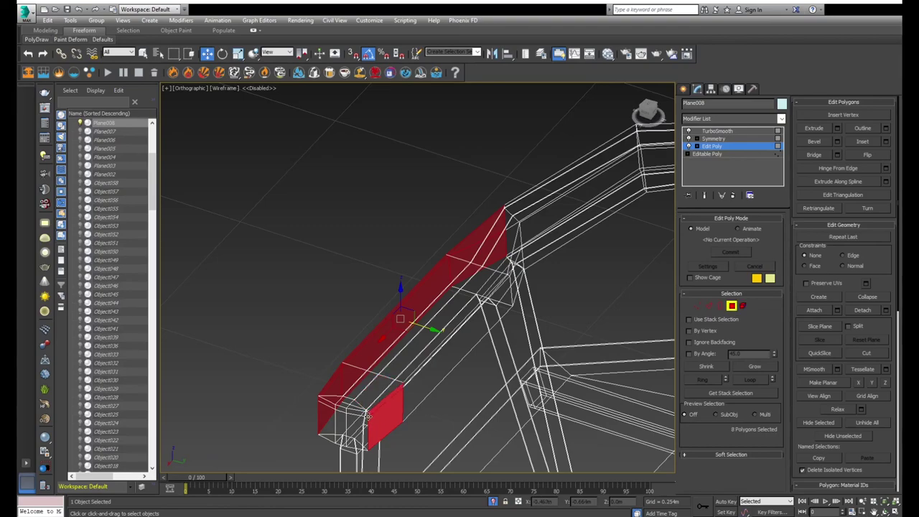
mouse_move(366, 416)
alt+middle_down()
mouse_move(352, 400)
mouse_move(383, 396)
alt+middle_up()
key(F3)
key(F3)
ctrl+click(489, 375)
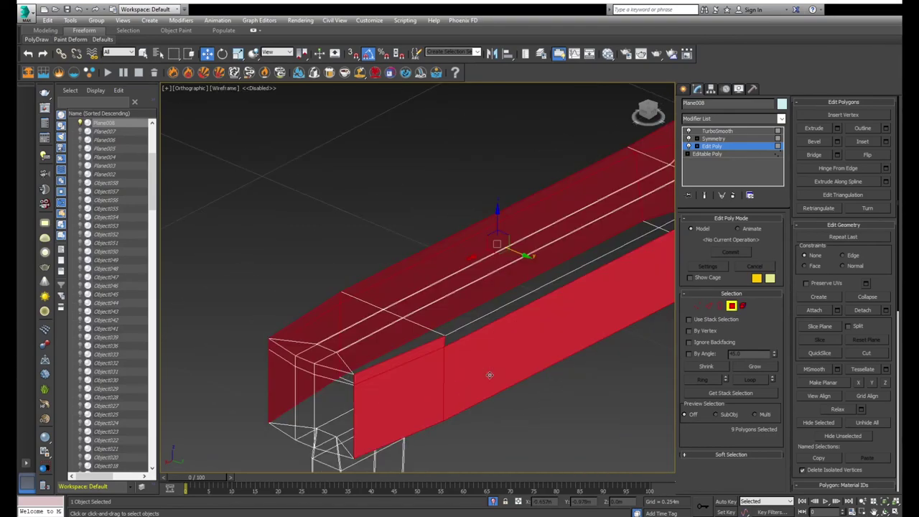
ctrl+click(466, 337)
key(F3)
mouse_move(466, 338)
alt+middle_down()
mouse_move(529, 373)
mouse_move(516, 252)
mouse_move(755, 206)
alt+middle_up()
ctrl+click(515, 253)
ctrl+click(516, 253)
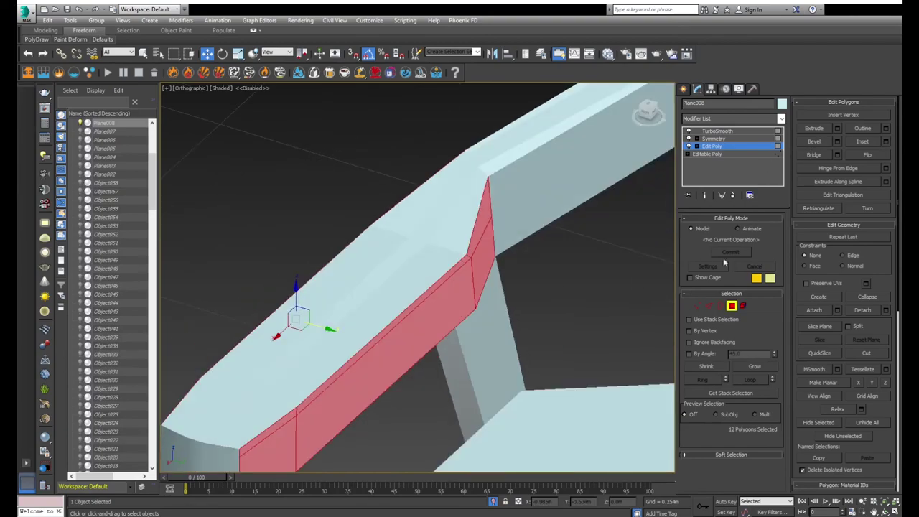
- Convert the selection to vertices and scale them slightly
ctrl+click(696, 306)
mouse_move(358, 308)
alt+middle_down()
mouse_move(369, 313)
mouse_move(409, 280)
mouse_move(416, 289)
alt+middle_up()
key(F3)
scroll(427, 284, up, 2)
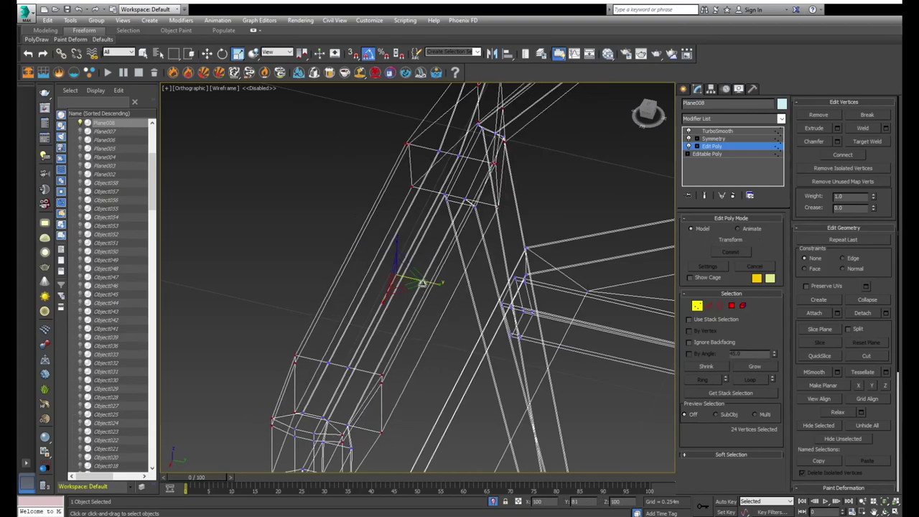
key(F3)
key(r)
drag(423, 284, 418, 283)
scroll(418, 283, down, 5)
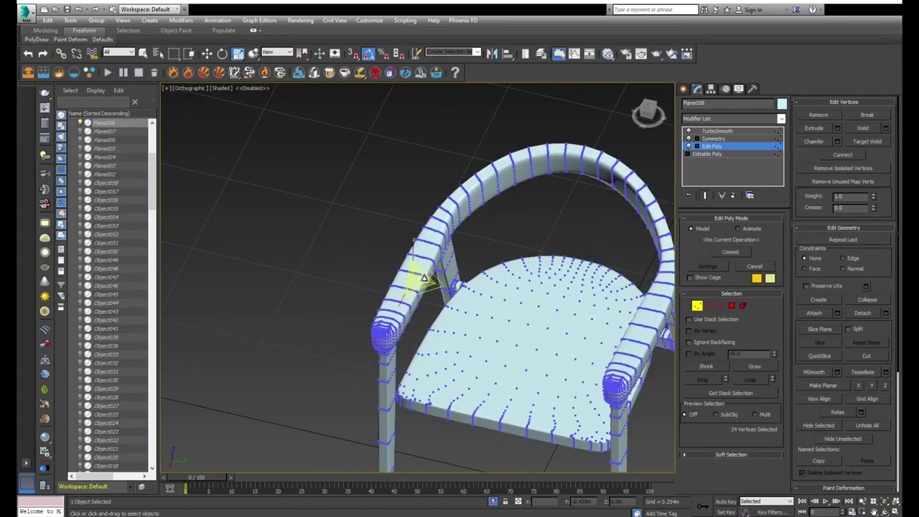
alt+middle_drag(418, 283, 469, 283)
scroll(469, 282, up, 3)
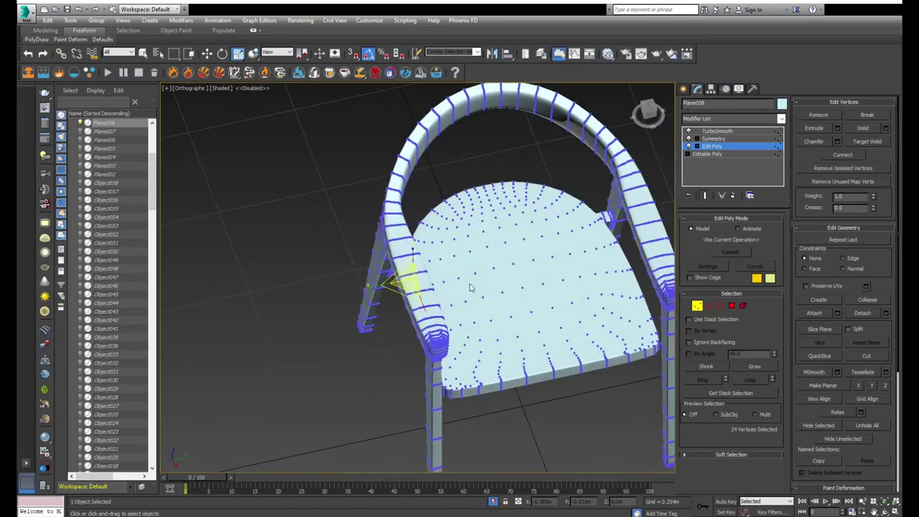
- In Front view, marquee-select the seat's lower-edge vertices and raise them slightly
key(f)
key(F3)
scroll(500, 314, down, 2)
key(F3)
key(ctrl+backspace)
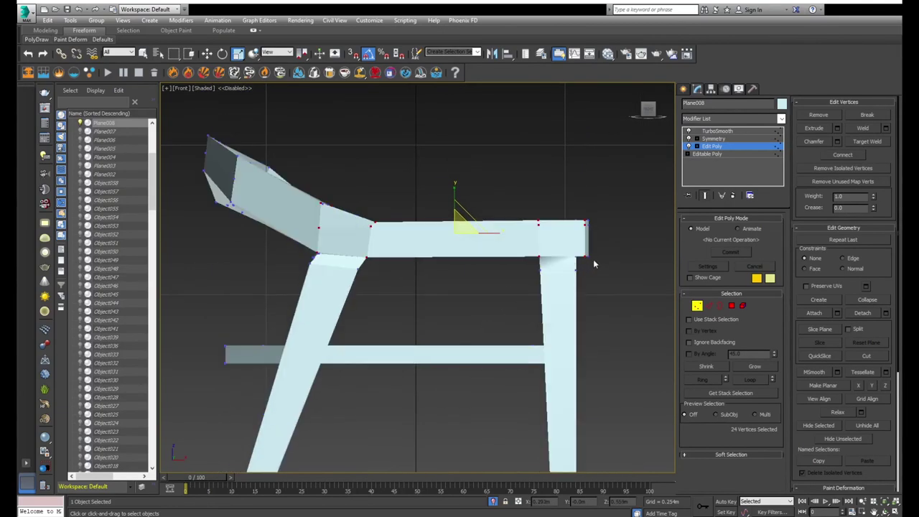
key(F3)
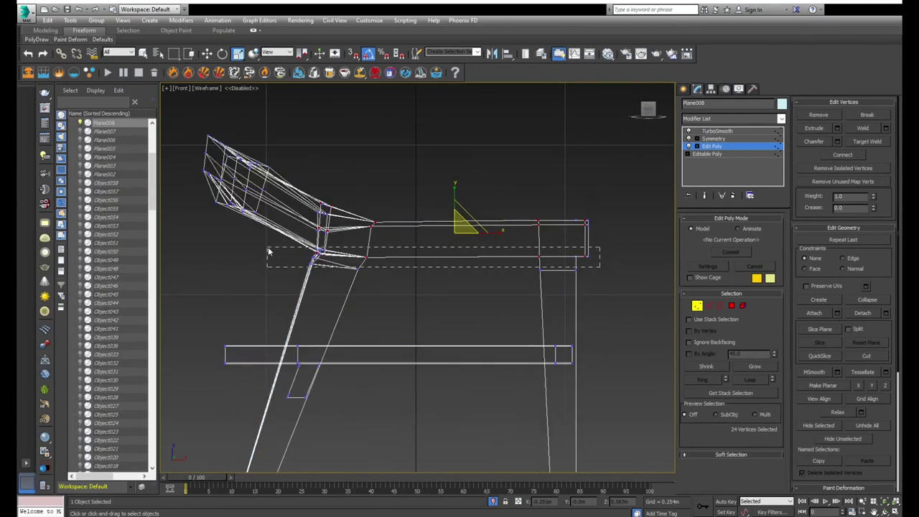
drag(600, 267, 599, 267)
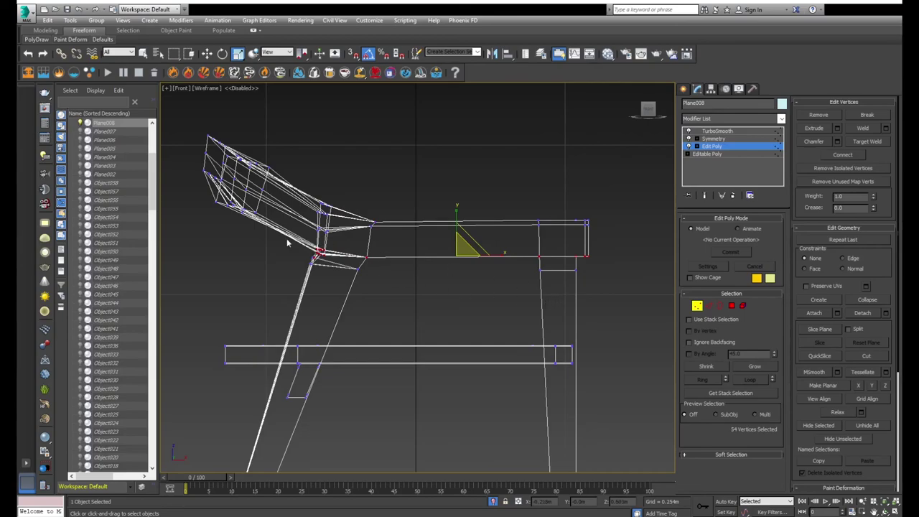
ctrl+drag(503, 302, 603, 251)
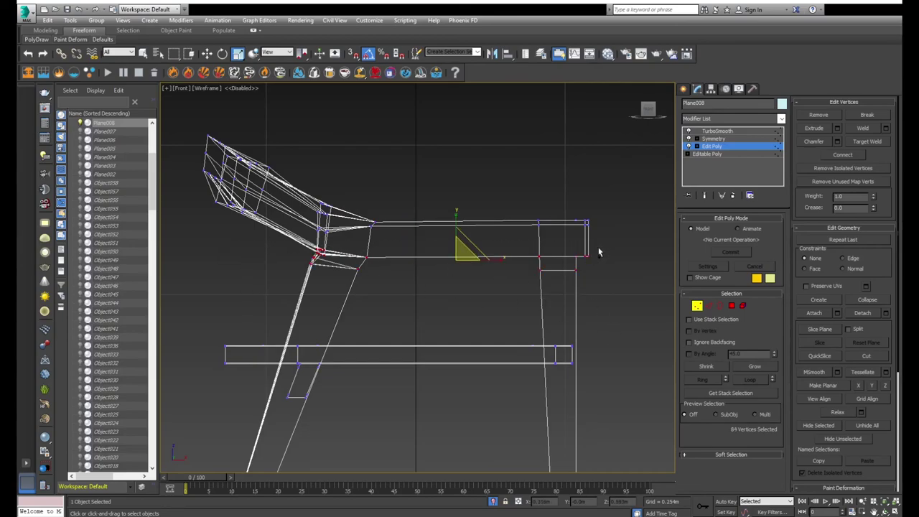
key(ctrl+BackSpace)
key(w)
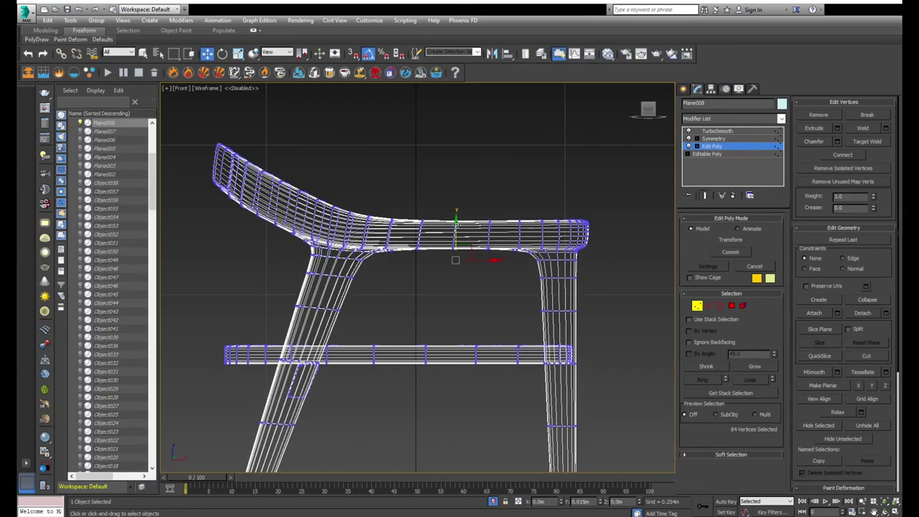
drag(455, 224, 455, 221)
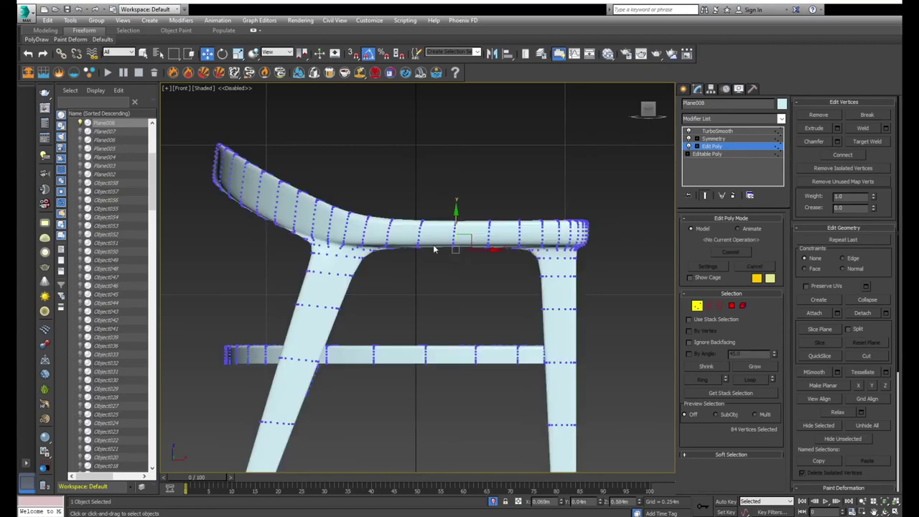
- Move the vertices where the seat meets the rear leg up and to the right
scroll(306, 251, up, 5)
drag(346, 279, 348, 281)
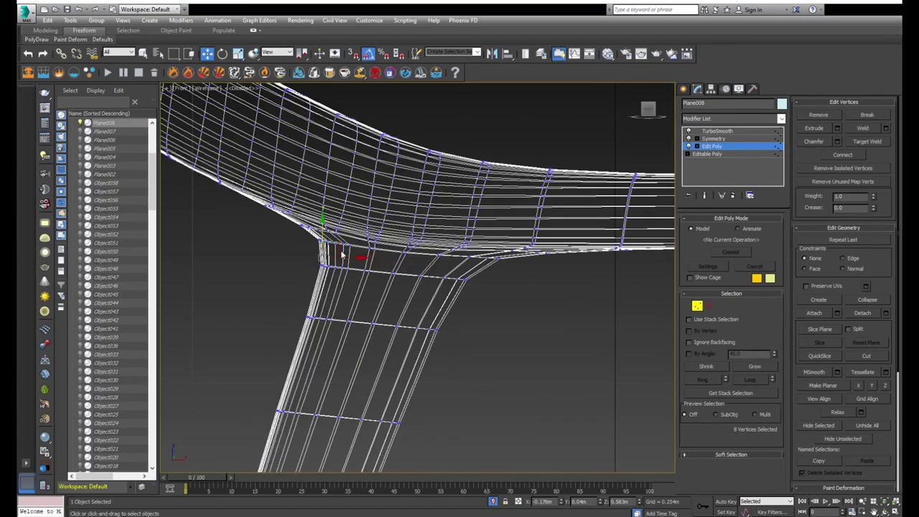
drag(347, 231, 357, 219)
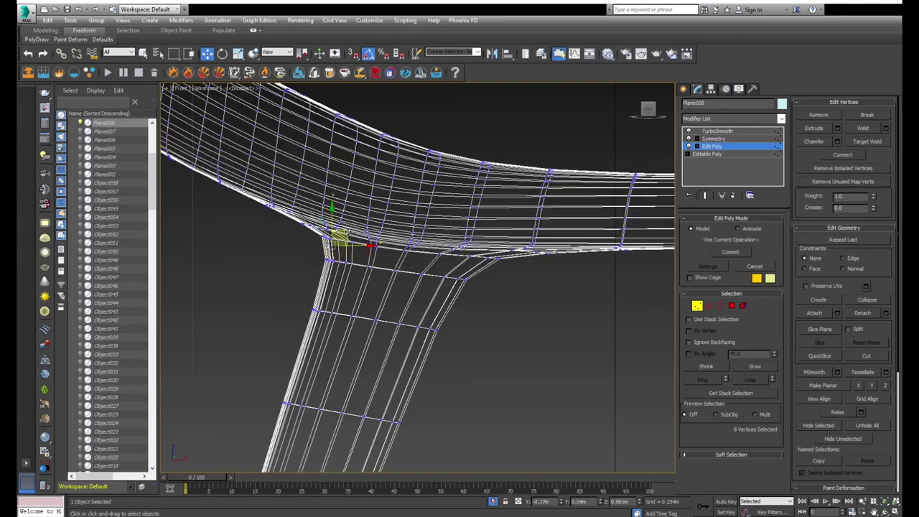
scroll(468, 267, down, 5)
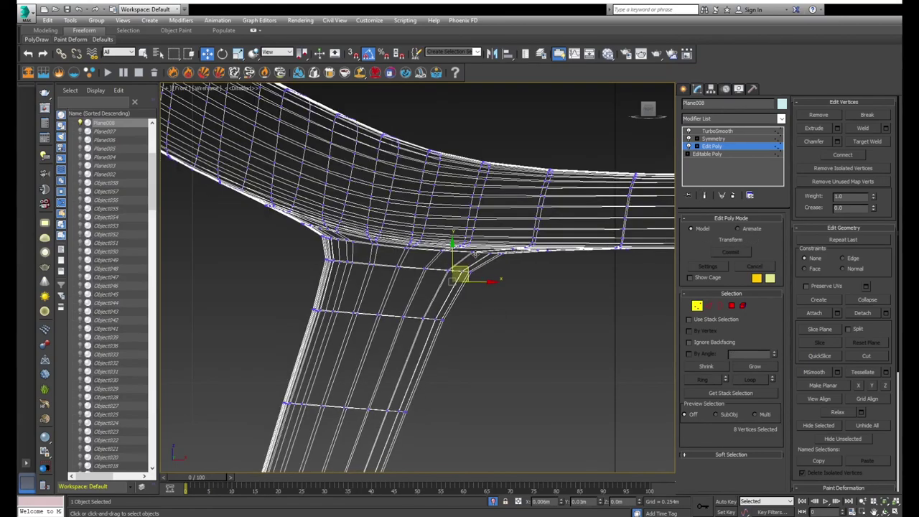
key(F3)
scroll(520, 267, down, 2)
scroll(415, 290, down, 3)
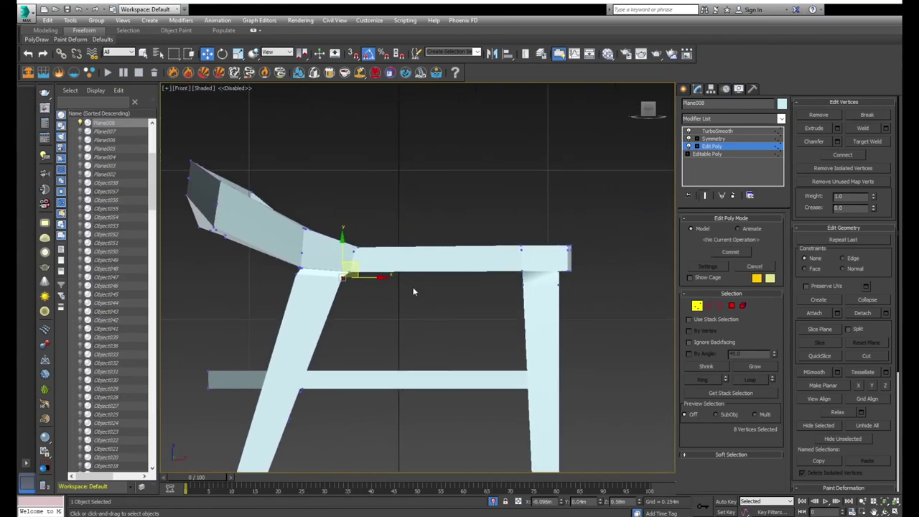
scroll(414, 289, down, 2)
alt+middle_drag(414, 289, 359, 337)
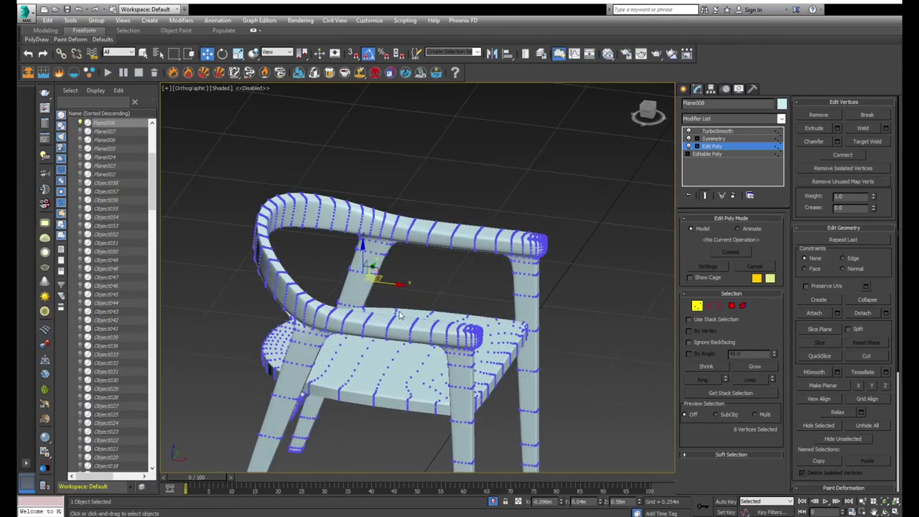
- Check the smoothed frame from Top and Front views, then leave vertex editing
key(t)
scroll(313, 368, down, 2)
key(F3)
key(f)
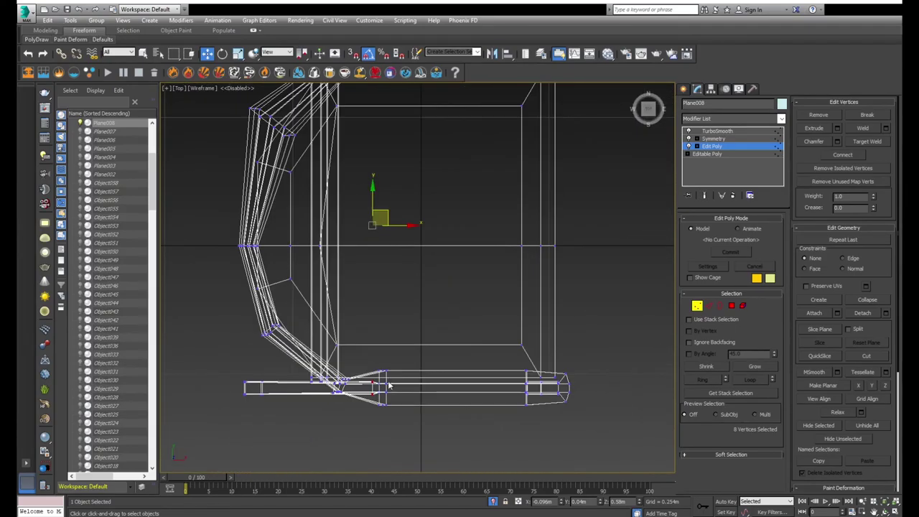
key(F3)
alt+middle_drag(387, 301, 401, 311)
key(6)
scroll(402, 311, up, 2)
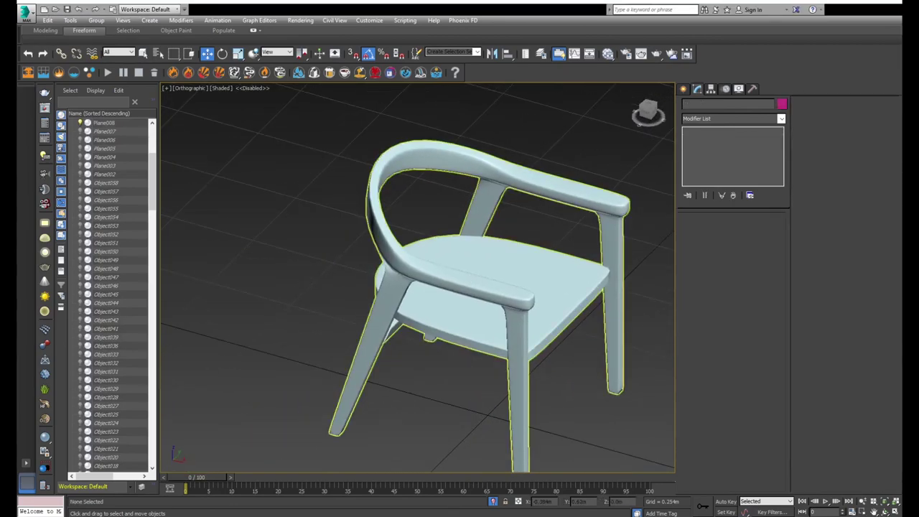
- Select the chair in wireframe Front view and reopen its Edit Poly level below Symmetry
click(384, 282)
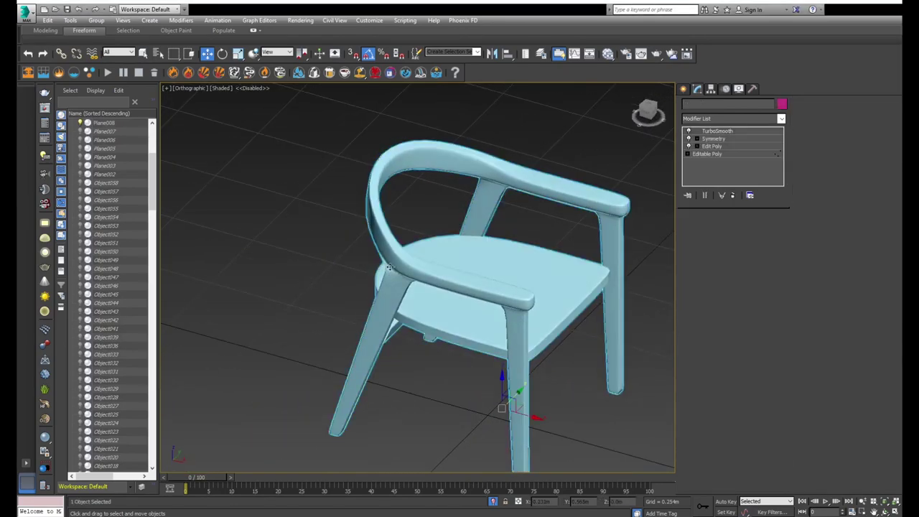
key(f)
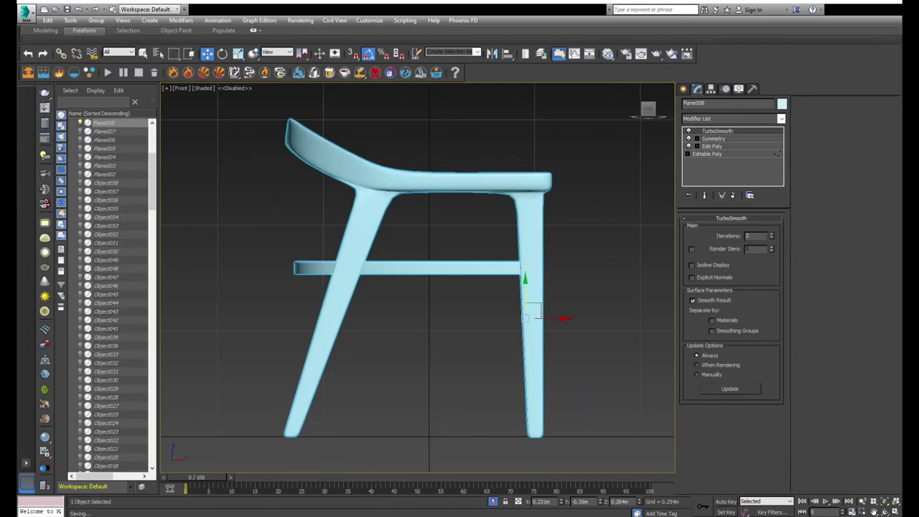
key(F3)
middle_drag(391, 273, 383, 302)
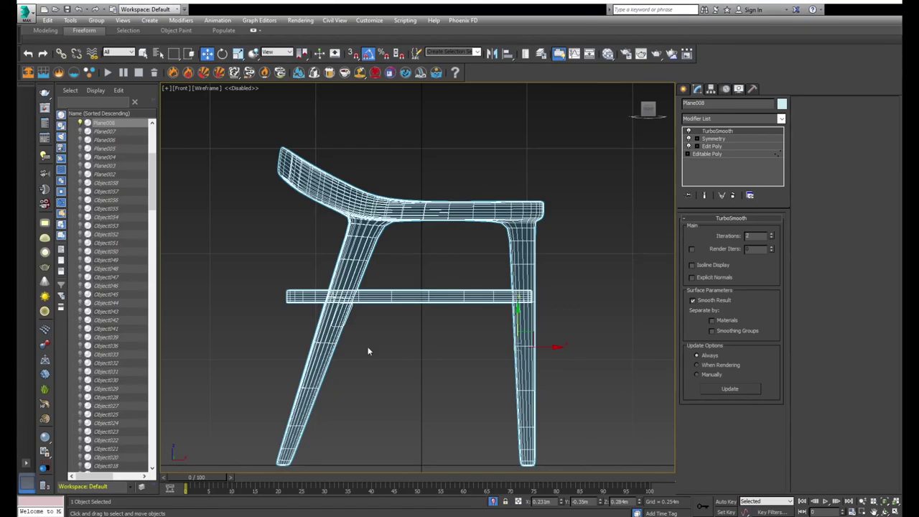
middle_drag(347, 269, 377, 330)
click(713, 139)
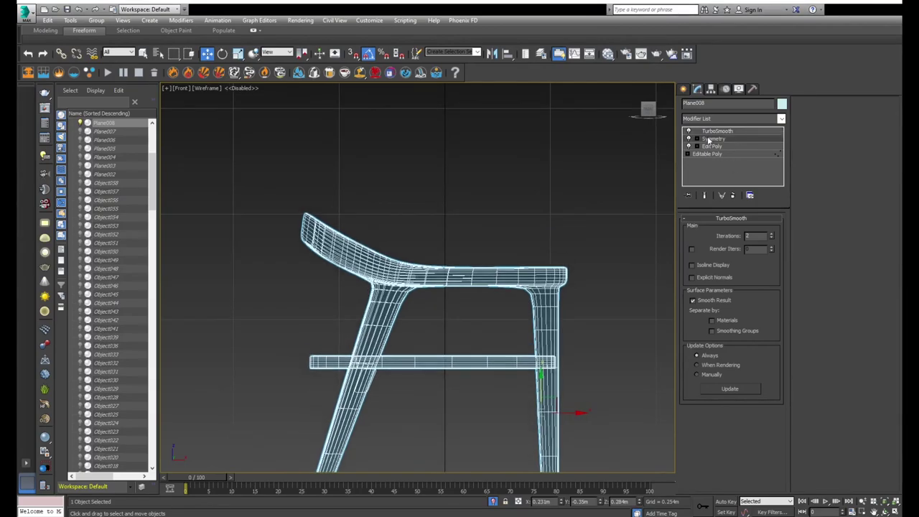
click(721, 147)
scroll(431, 254, up, 3)
scroll(409, 244, up, 3)
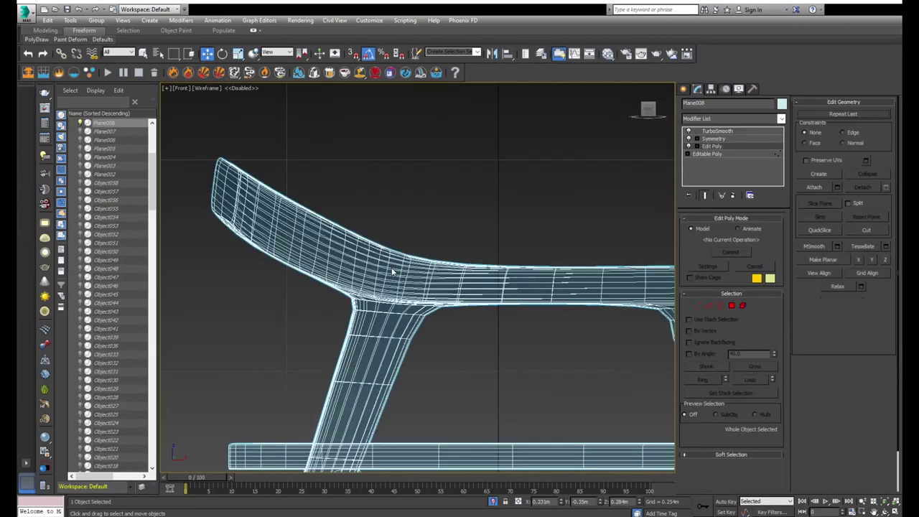
- Reshape the seat-back joint and backrest top vertices, checking them against the smoothed result
key(1)
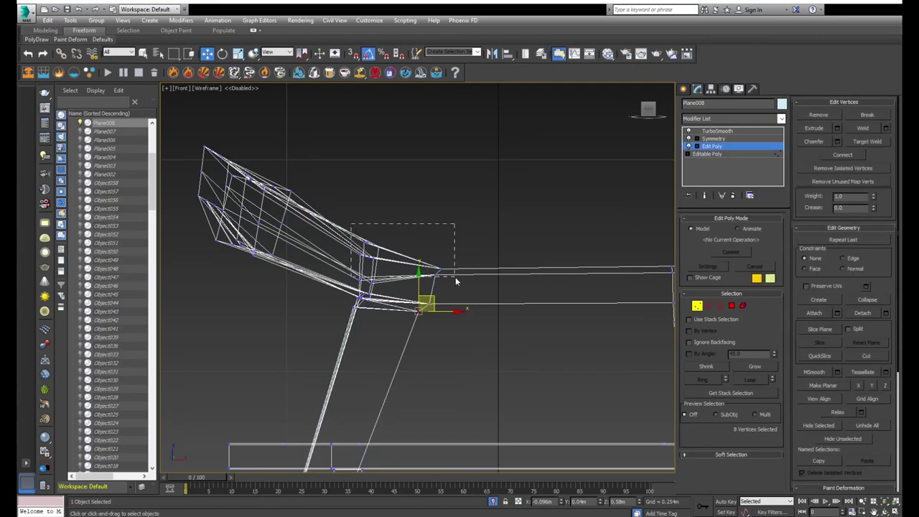
drag(455, 281, 451, 281)
key(ctrl+e)
drag(417, 248, 419, 236)
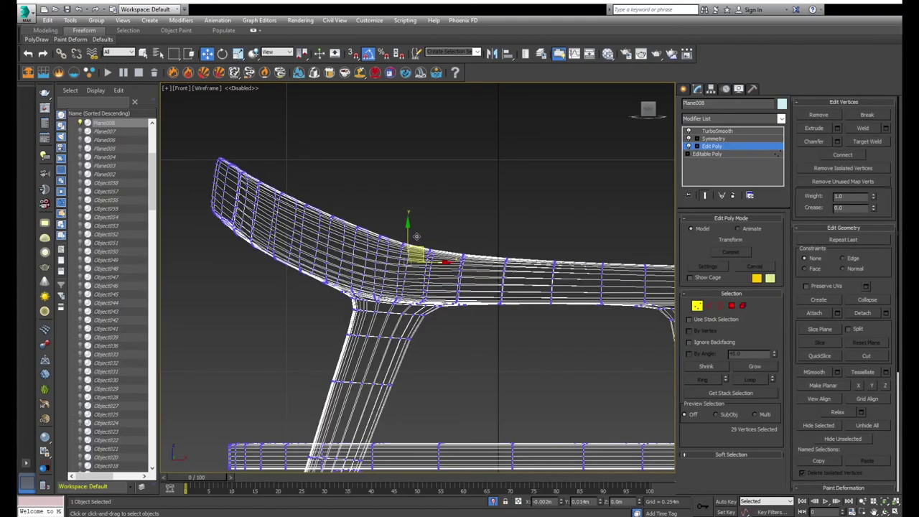
key(ctrl+e)
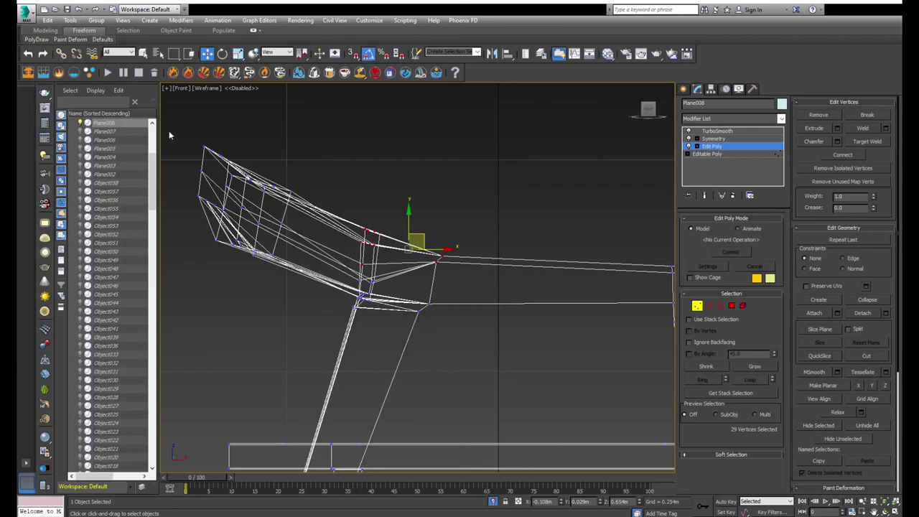
key(ctrl+e)
drag(168, 132, 294, 201)
drag(295, 244, 296, 248)
key(ctrl+e)
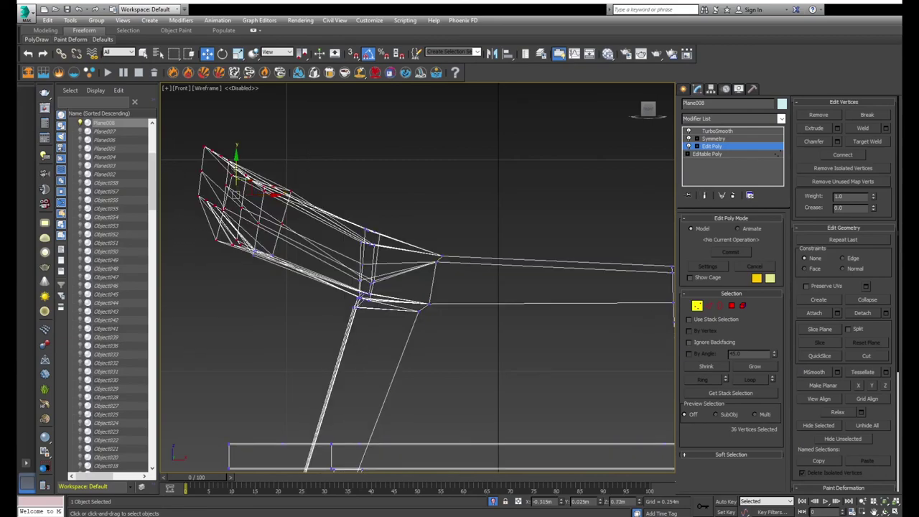
key(ctrl+e)
drag(234, 194, 234, 192)
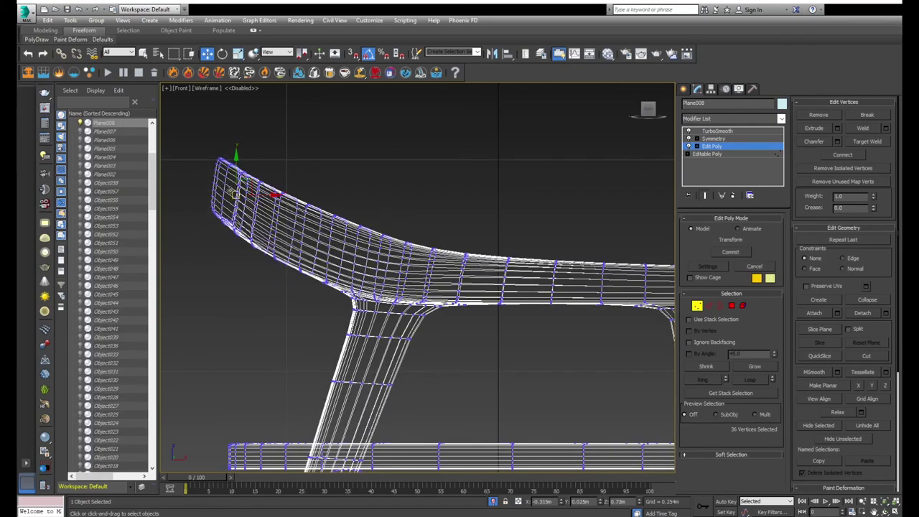
- Select the vertices along the left side of the back from the top view
key(F3)
alt+middle_drag(235, 192, 247, 210)
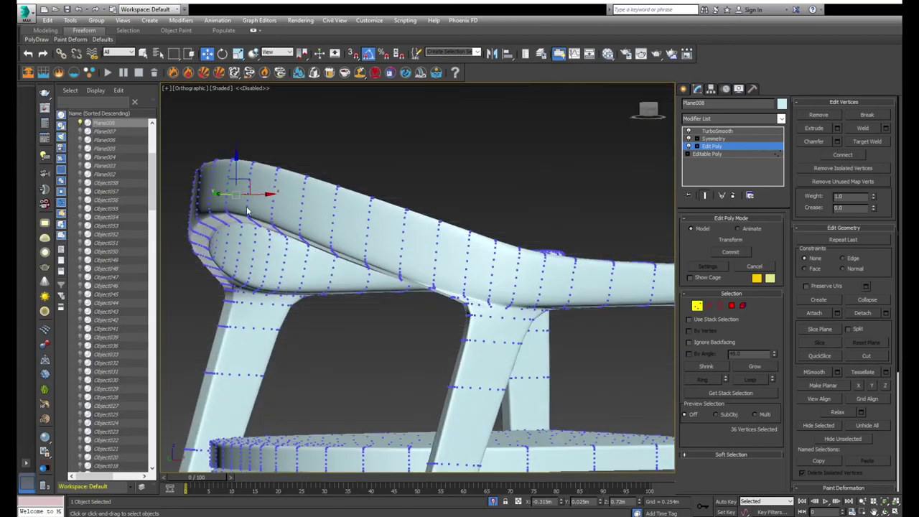
key(t)
key(F3)
key(ctrl+e)
drag(208, 253, 298, 293)
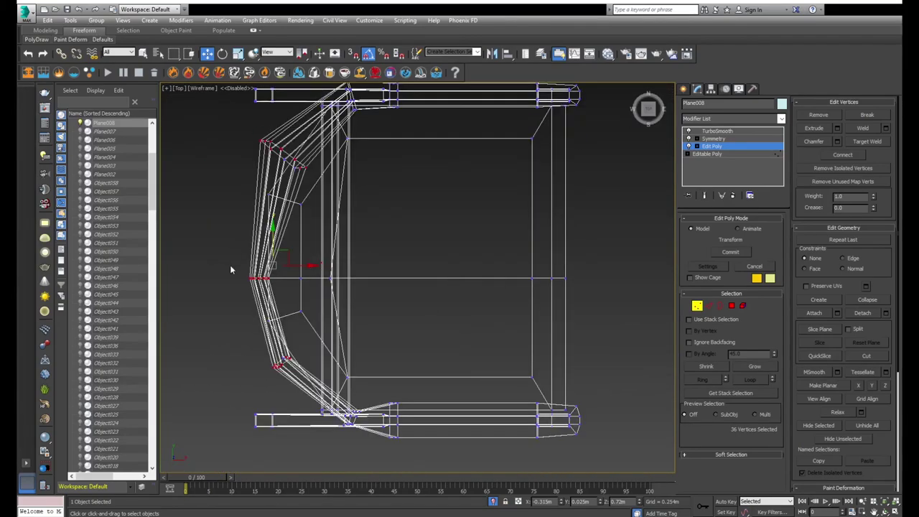
- In front view, nudge the seat-end vertices up, then slightly down, comparing cage and smoothed mesh
alt+middle_drag(287, 277, 282, 254)
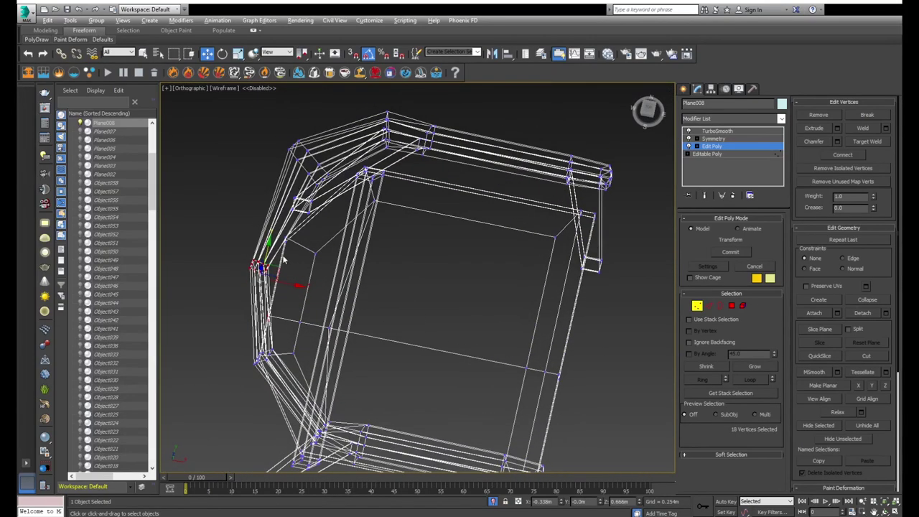
key(f)
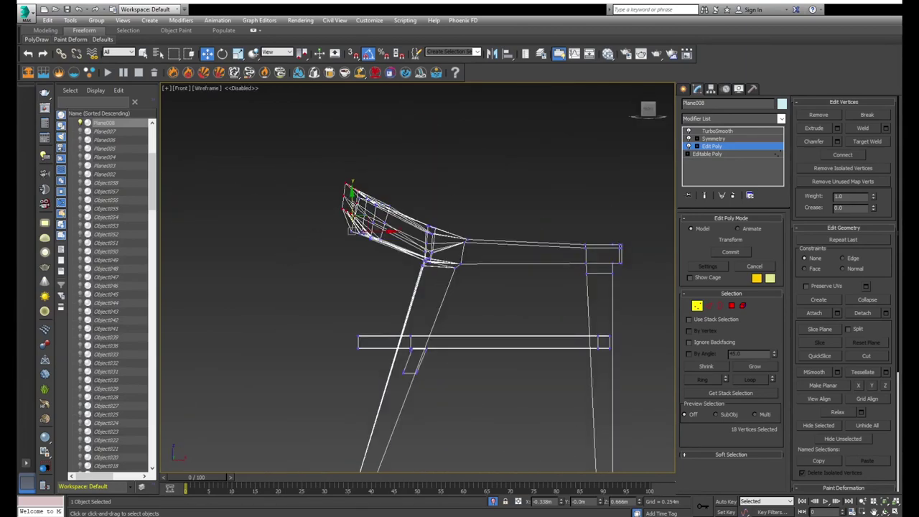
key(ctrl+e)
drag(345, 222, 345, 219)
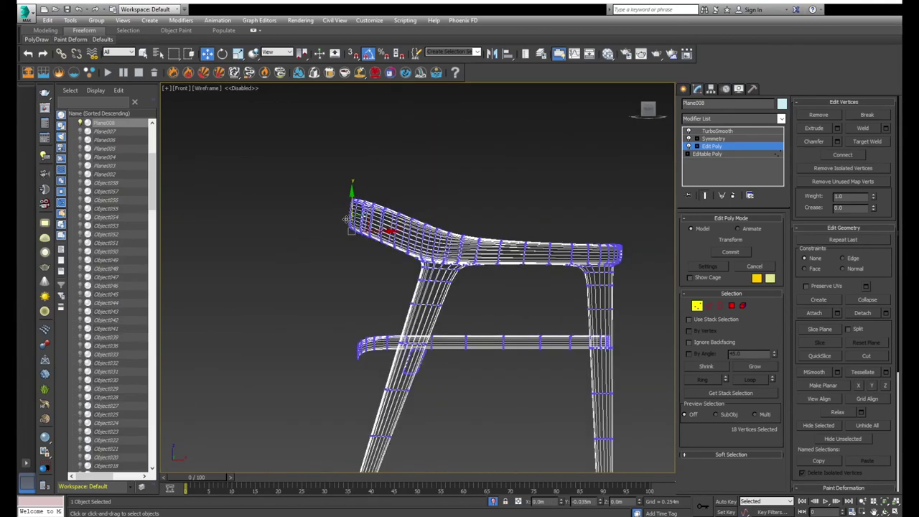
key(ctrl+e)
scroll(335, 187, up, 3)
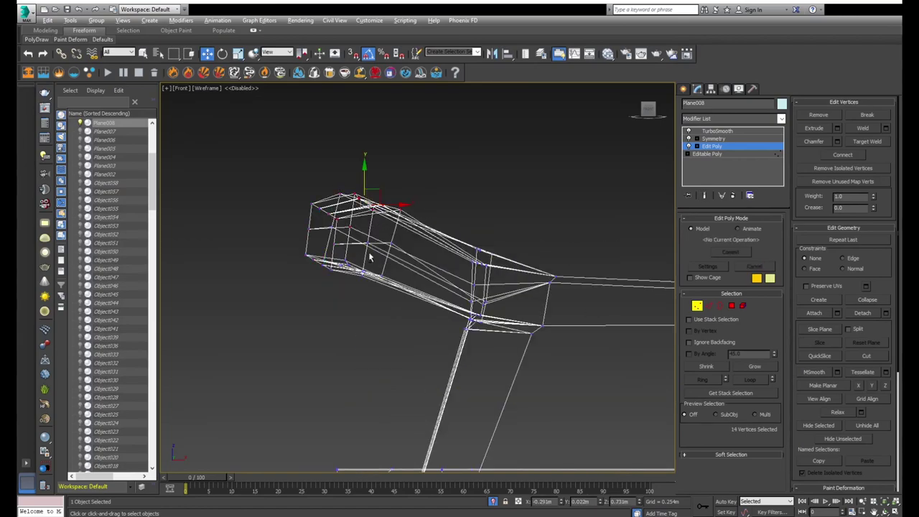
key(ctrl+e)
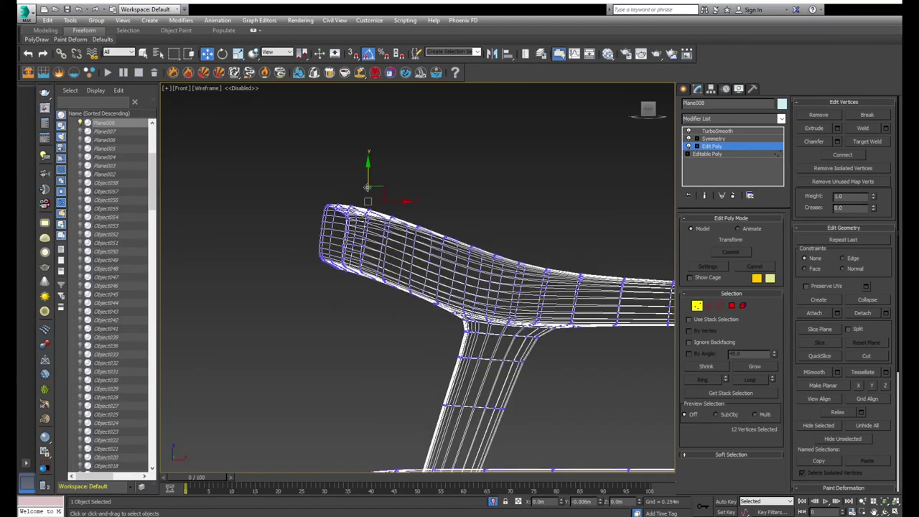
drag(366, 183, 365, 192)
key(F3)
scroll(365, 192, down, 5)
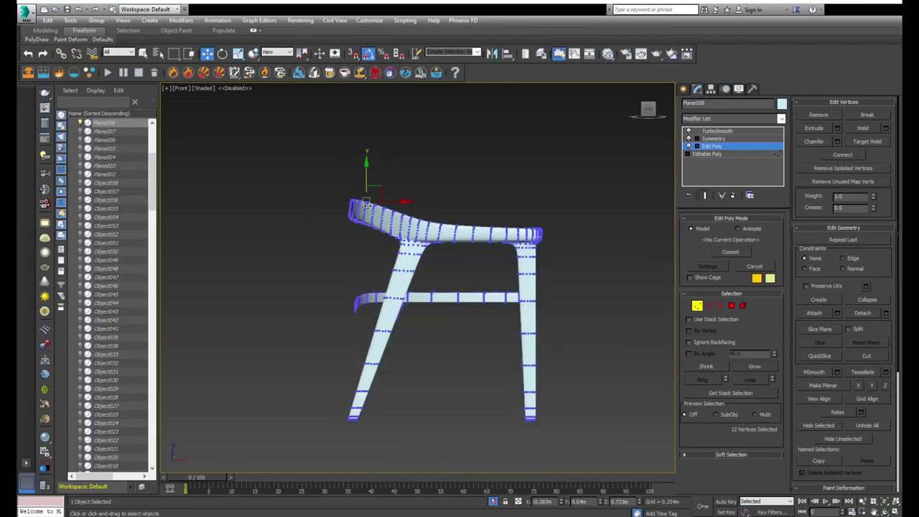
mouse_move(366, 192)
alt+middle_down()
mouse_move(373, 305)
mouse_move(402, 295)
alt+middle_up()
- With Snaps enabled, snap the under-seat vertices up to an edge midpoint
key(1)
key(F4)
key(F3)
scroll(373, 309, up, 3)
key(1)
scroll(409, 290, up, 5)
key(s)
drag(413, 288, 618, 285)
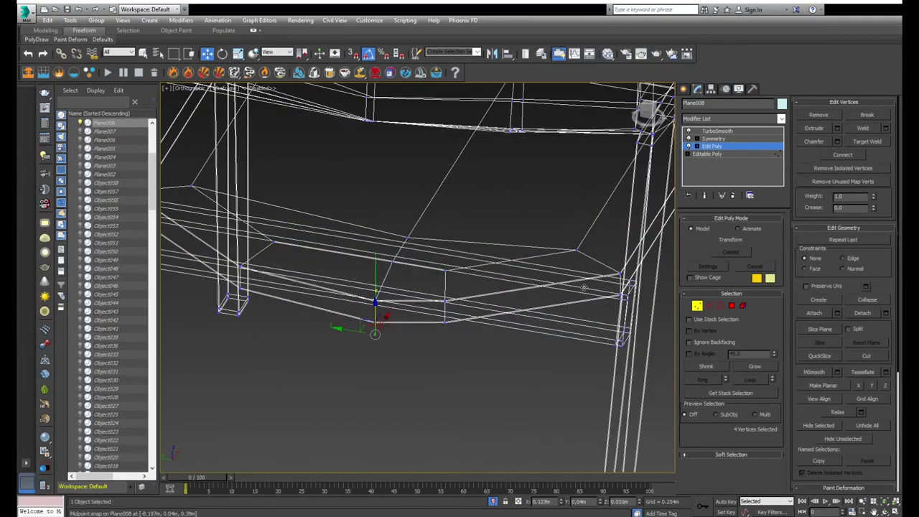
- Leave vertex editing, deselect the chair and view it shaded
scroll(373, 294, down, 5)
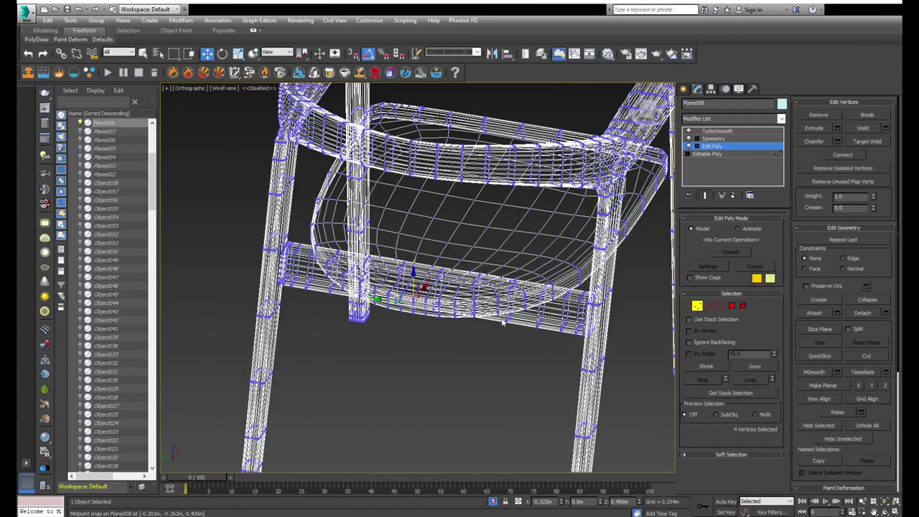
alt+middle_drag(337, 309, 323, 315)
scroll(322, 319, down, 3)
key(1)
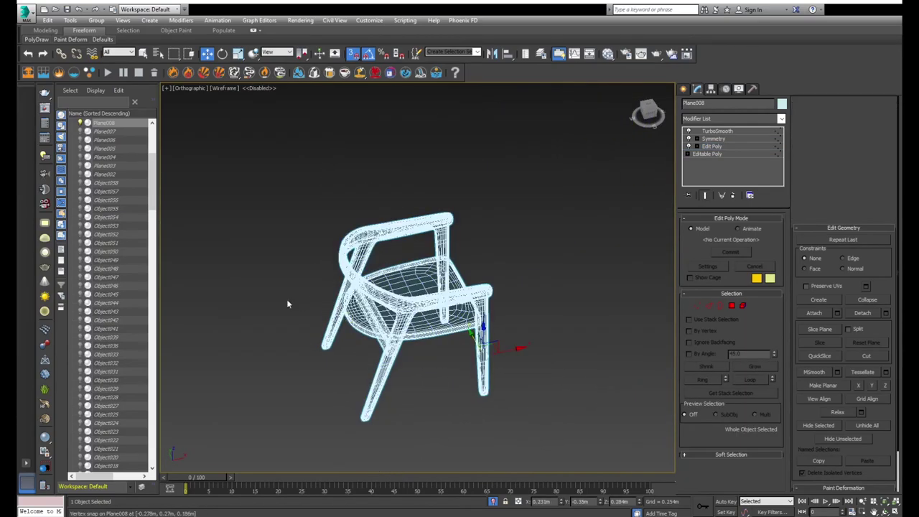
click(263, 290)
key(F3)
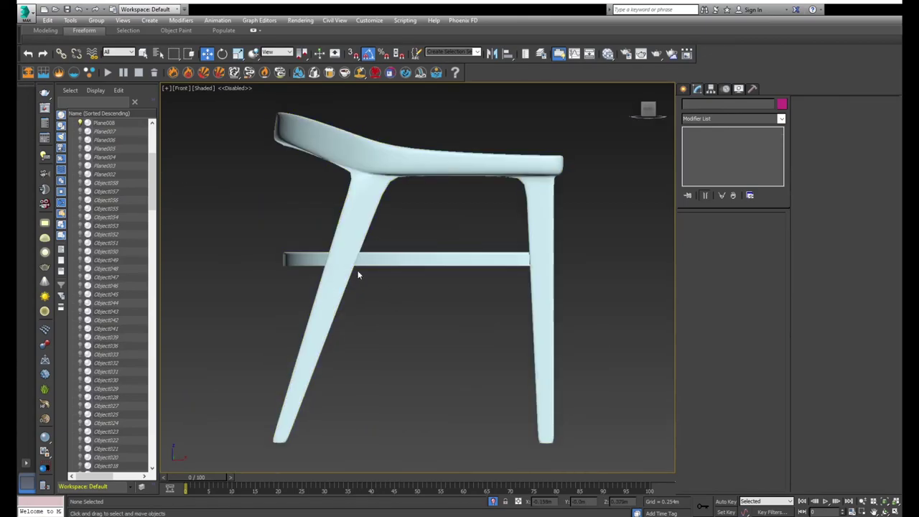
- Shift-drag a clone of the chair frame (Plane009) beside the original and select its Edit Poly level
click(359, 274)
alt+middle_drag(502, 309, 528, 311)
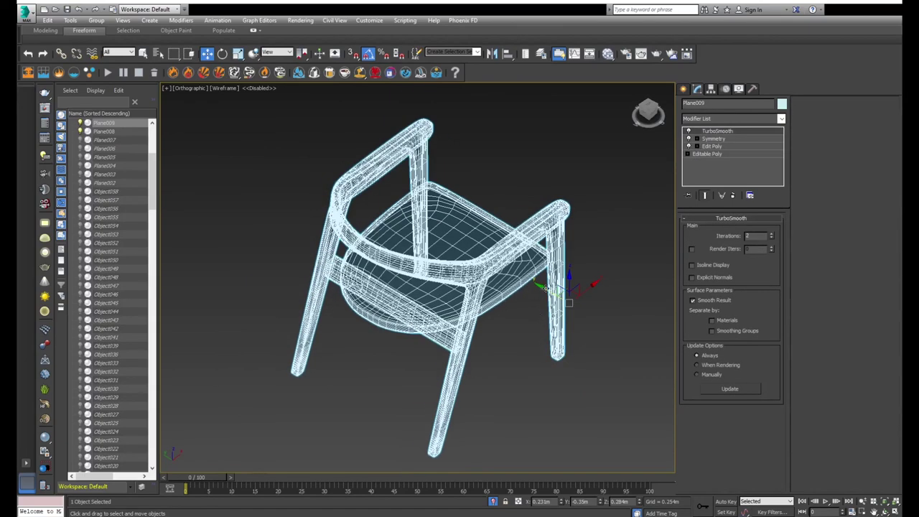
shift+drag(545, 287, 671, 364)
scroll(557, 287, down, 5)
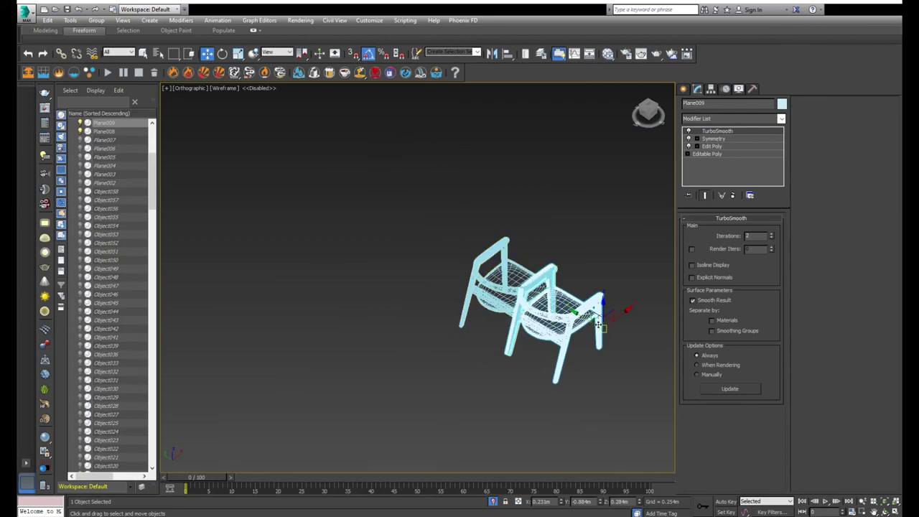
alt+middle_drag(598, 325, 461, 313)
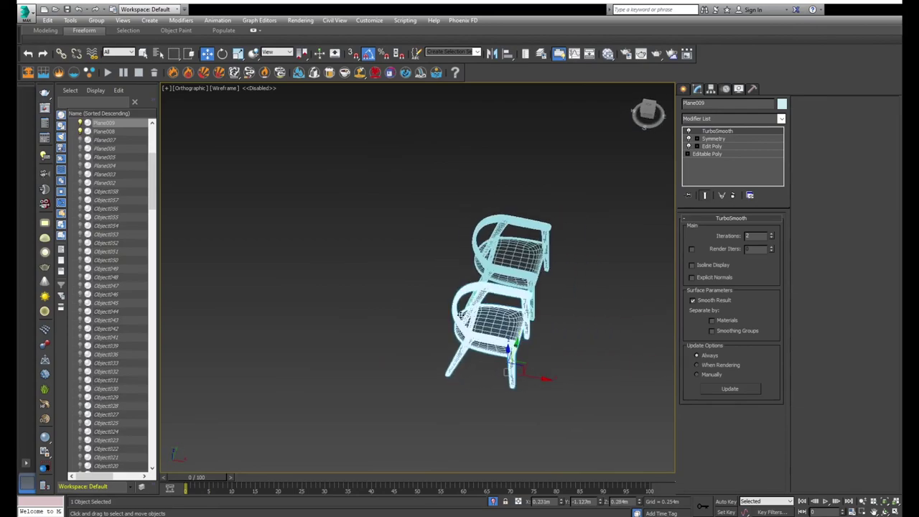
scroll(462, 314, up, 5)
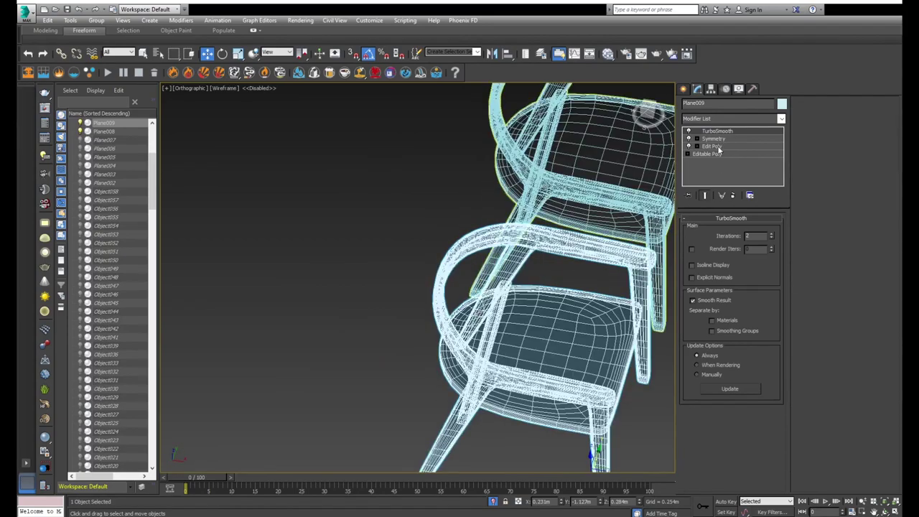
click(716, 146)
- Select four side faces of the copy, invert the selection and delete everything else
key(F3)
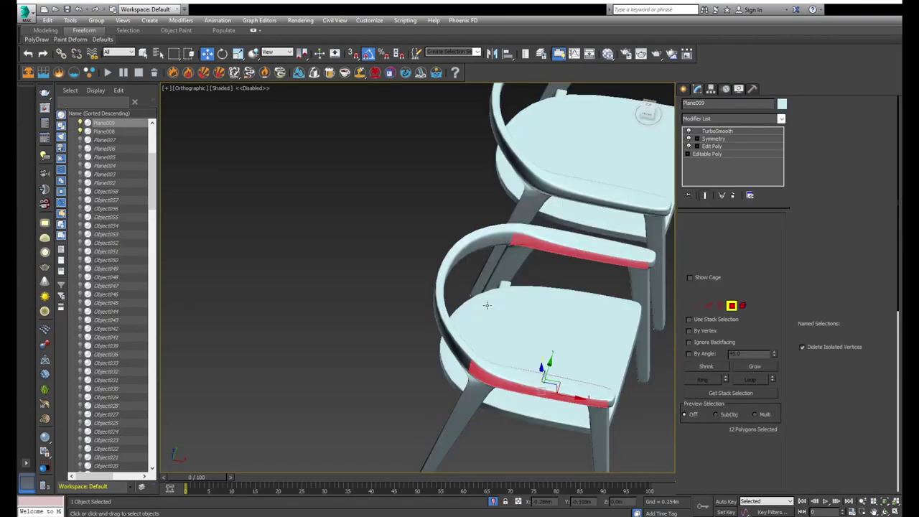
scroll(486, 304, up, 3)
scroll(487, 306, up, 2)
click(487, 306)
key(F3)
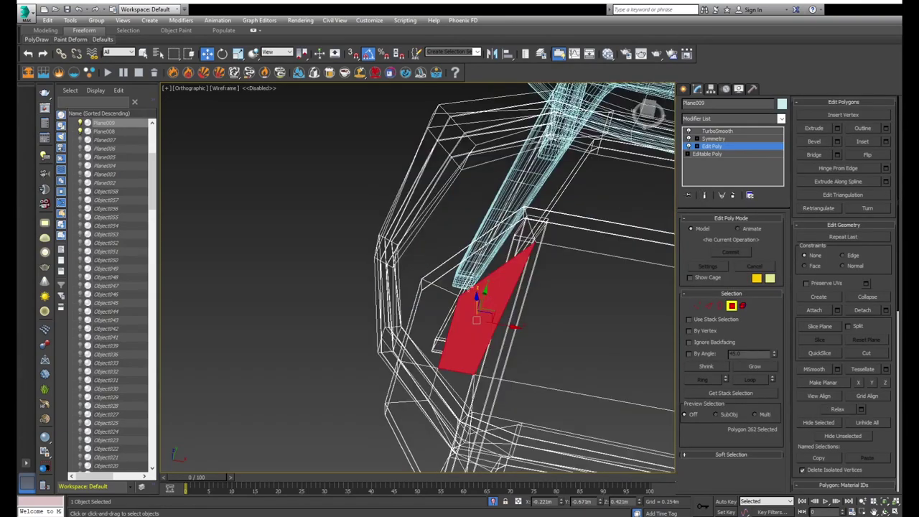
ctrl+click(492, 241)
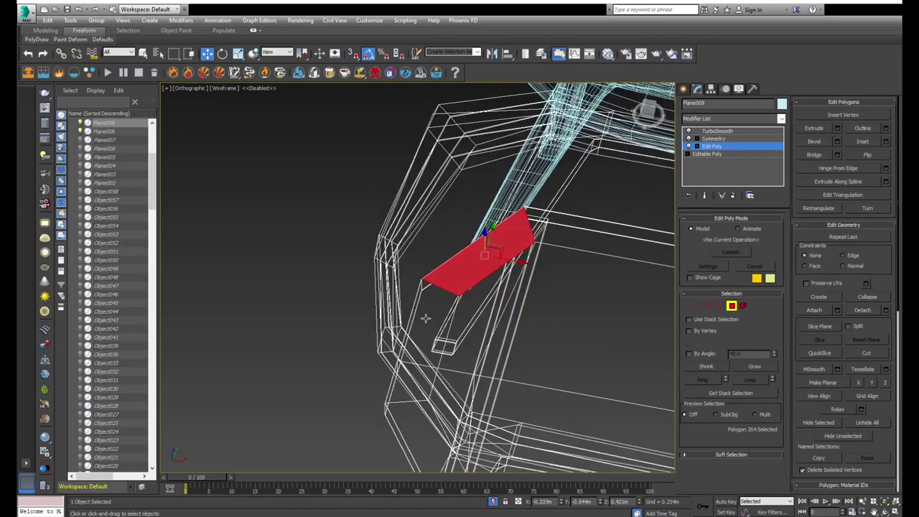
ctrl+click(397, 398)
ctrl+click(416, 438)
alt+middle_drag(402, 411, 445, 408)
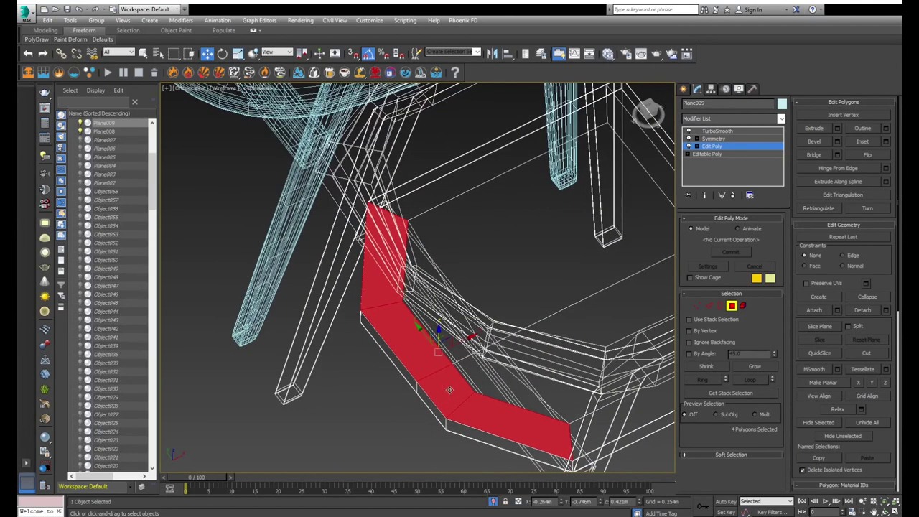
key(ctrl+i)
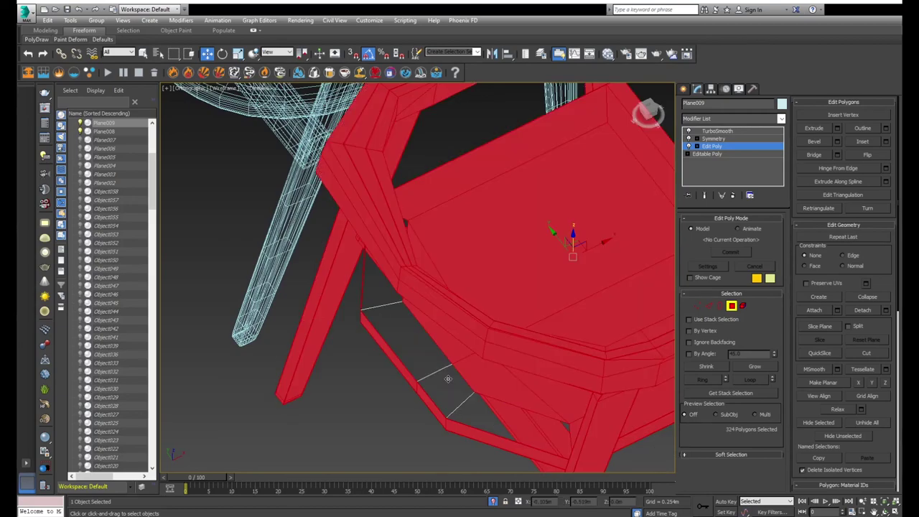
key(Delete)
- Add a second Edit Poly modifier above Symmetry and work in Edge mode from the front view
key(2)
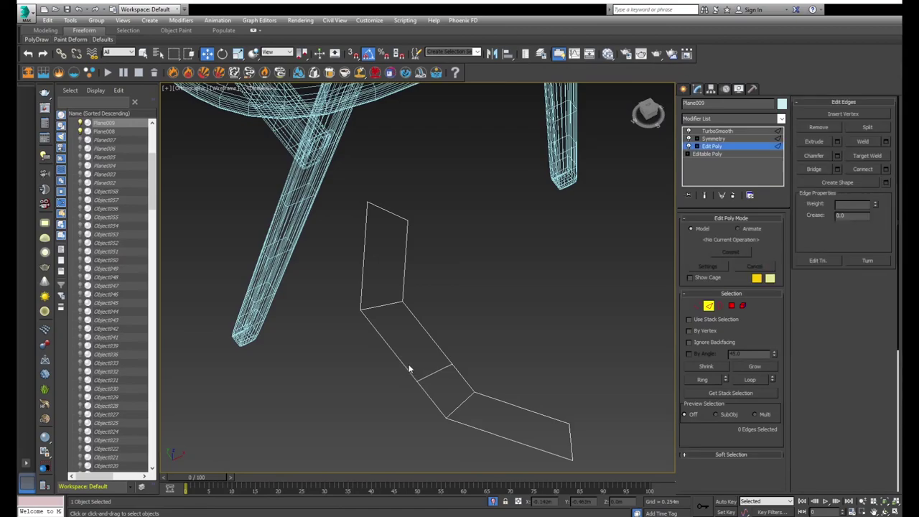
click(401, 361)
scroll(401, 361, down, 5)
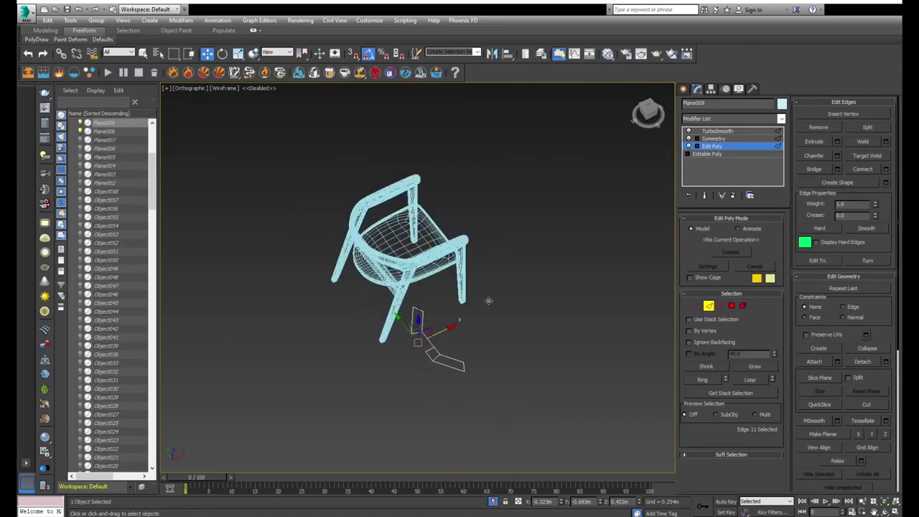
click(713, 139)
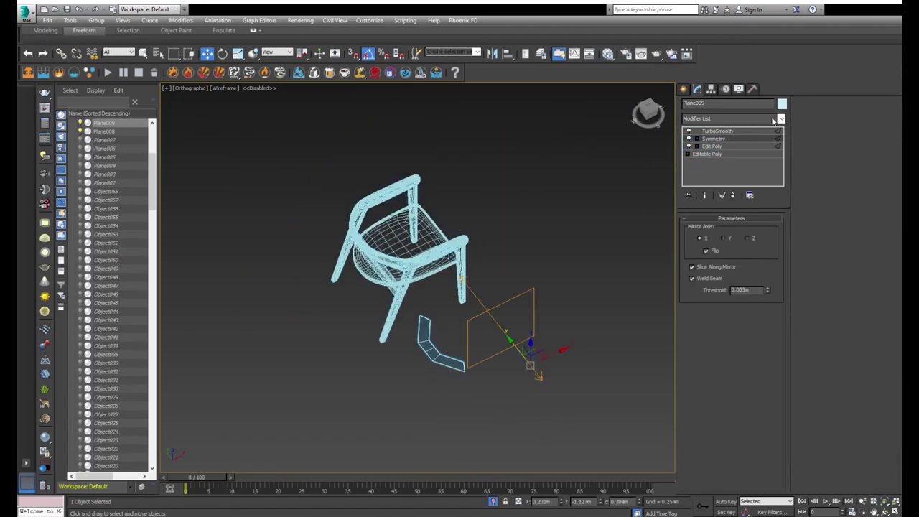
click(702, 163)
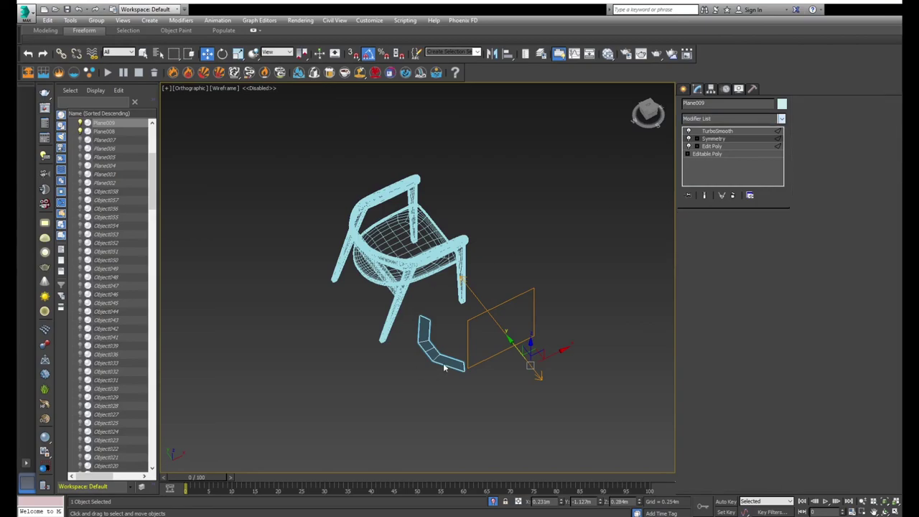
key(2)
key(f)
scroll(445, 368, up, 5)
key(F3)
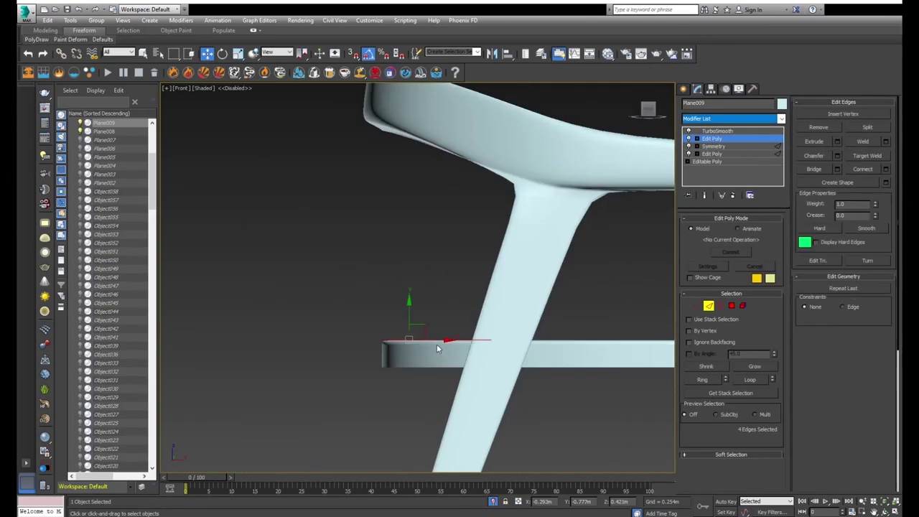
key(F3)
scroll(437, 348, down, 5)
scroll(434, 336, up, 4)
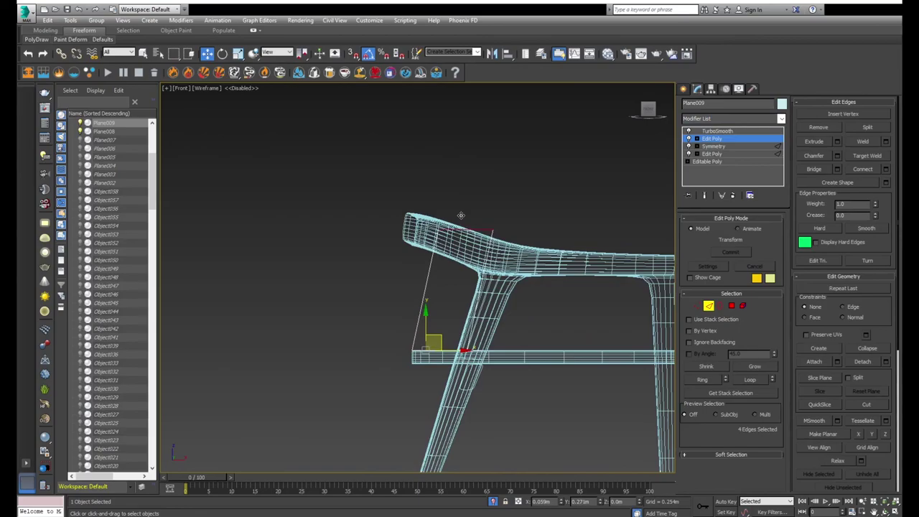
- Align the strip to the chair frame
mouse_move(463, 218)
alt+middle_down()
mouse_move(431, 230)
mouse_move(445, 272)
alt+middle_up()
scroll(430, 229, down, 4)
key(6)
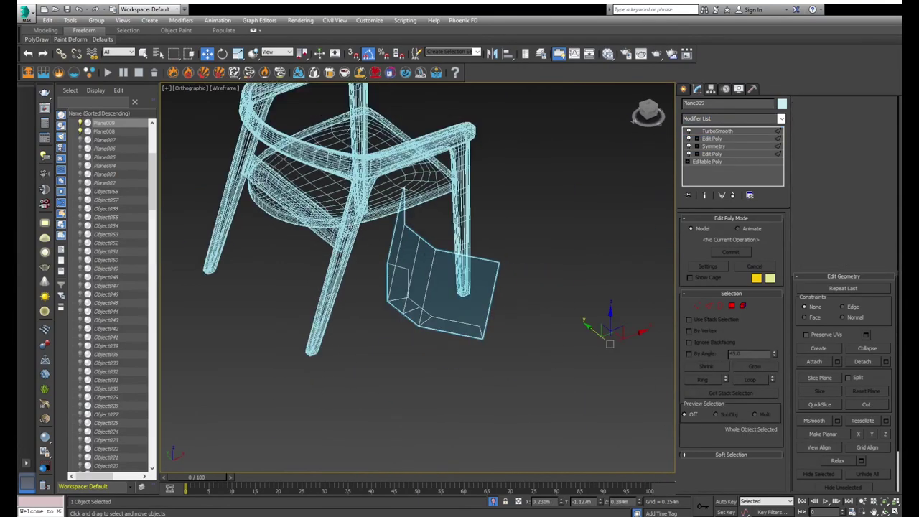
key(alt+a)
click(411, 228)
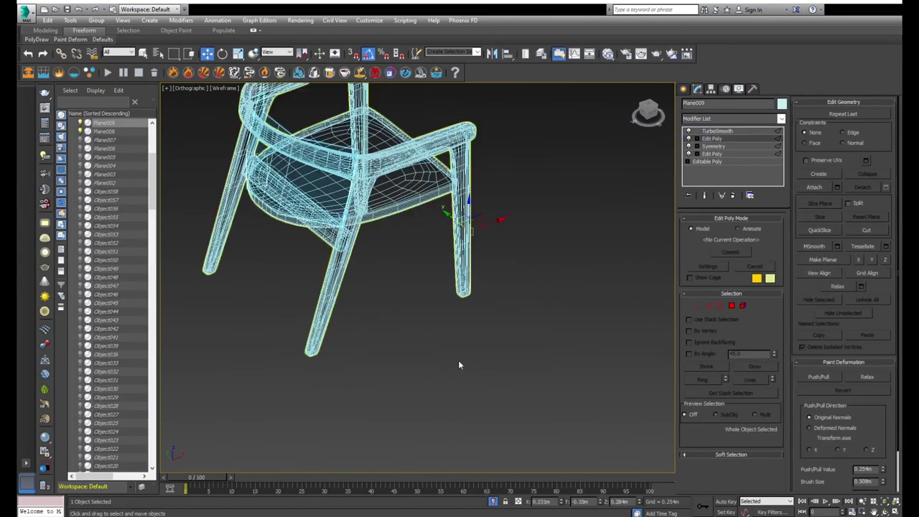
- Select the strip's vertices near the armrest and snap them along the armrest top
key(f)
scroll(447, 345, up, 5)
key(F3)
key(F3)
key(1)
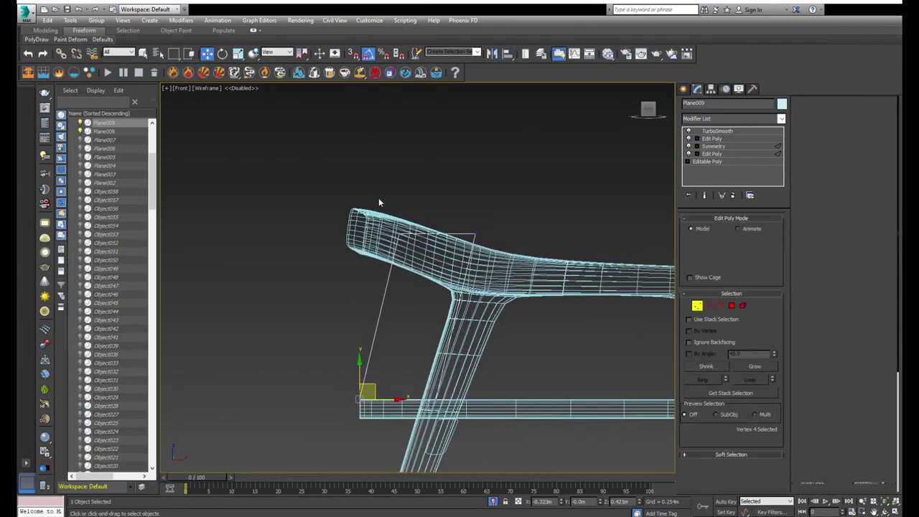
drag(375, 197, 457, 249)
scroll(412, 252, up, 3)
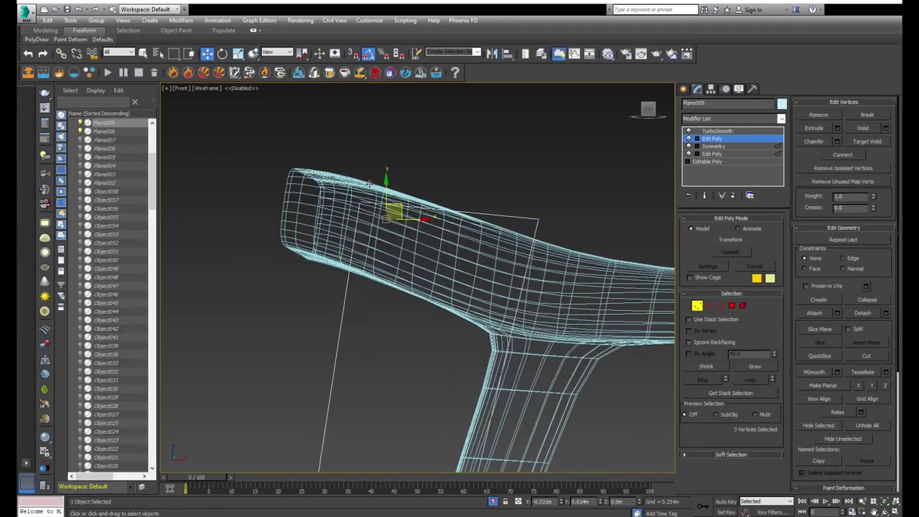
key(F3)
key(F3)
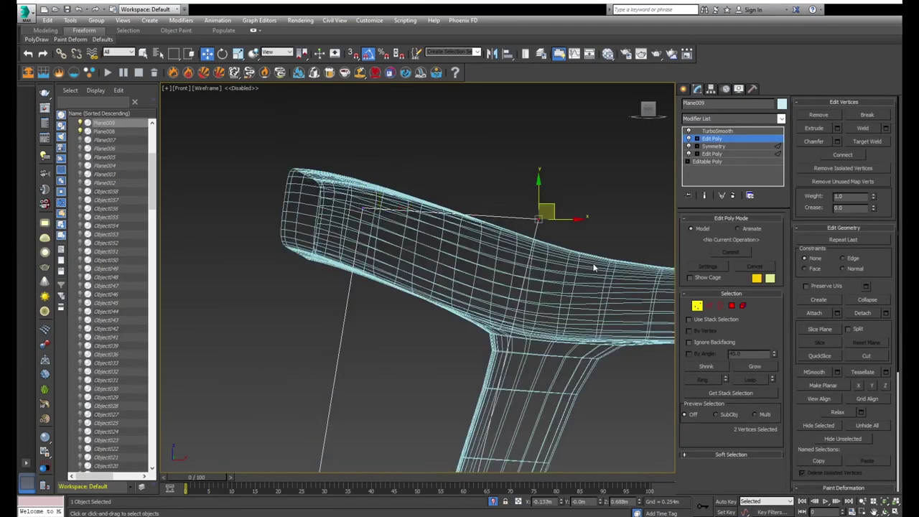
key(F3)
key(F3)
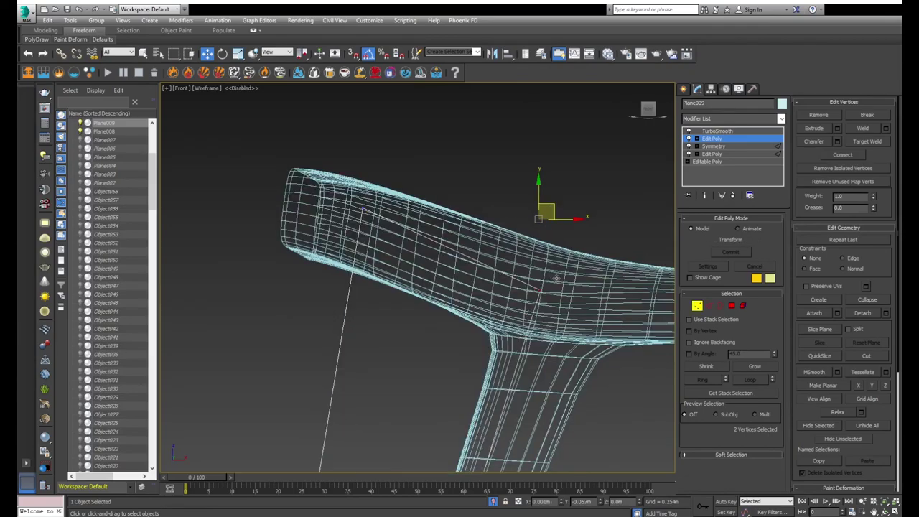
scroll(560, 278, down, 2)
mouse_move(559, 279)
alt+middle_down()
mouse_move(540, 342)
mouse_move(568, 357)
mouse_move(502, 357)
alt+middle_up()
key(F3)
- Select the new back panel, exit vertex editing and close its TurboSmooth settings
key(F3)
key(F3)
click(323, 340)
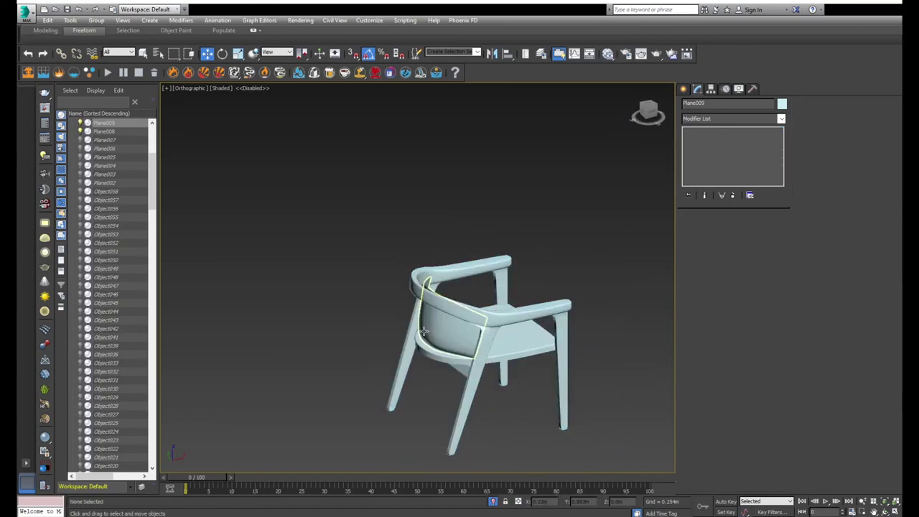
alt+middle_drag(324, 340, 429, 329)
click(429, 328)
key(z)
key(f)
key(F3)
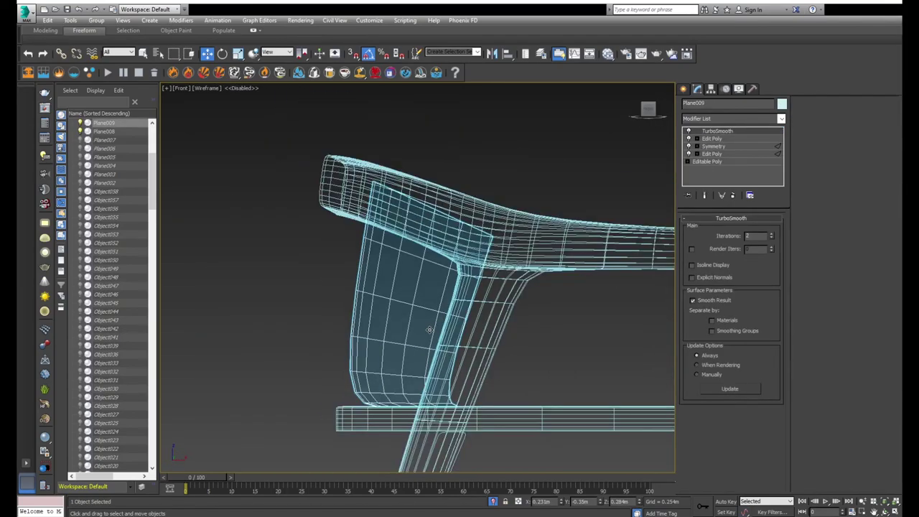
click(712, 145)
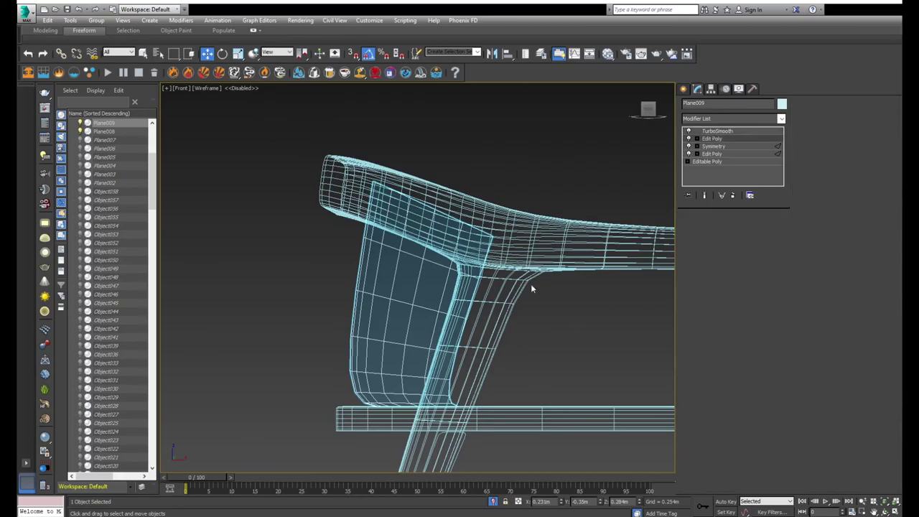
- Select a back-panel polygon loop, clear it, and check the panel shaded from the side
mouse_move(447, 348)
alt+middle_down()
mouse_move(451, 390)
mouse_move(455, 338)
mouse_move(406, 351)
alt+middle_up()
click(455, 338)
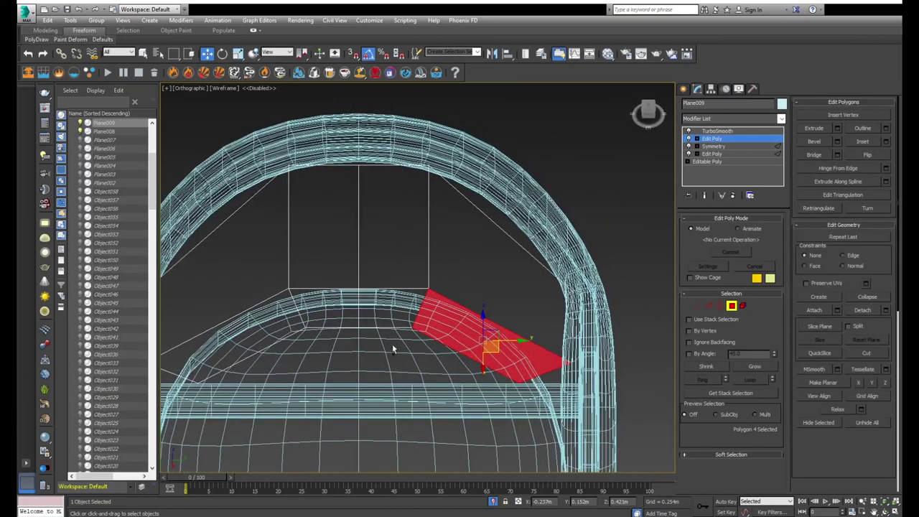
shift+click(283, 308)
alt+middle_drag(283, 309, 381, 307)
key(ctrl+d)
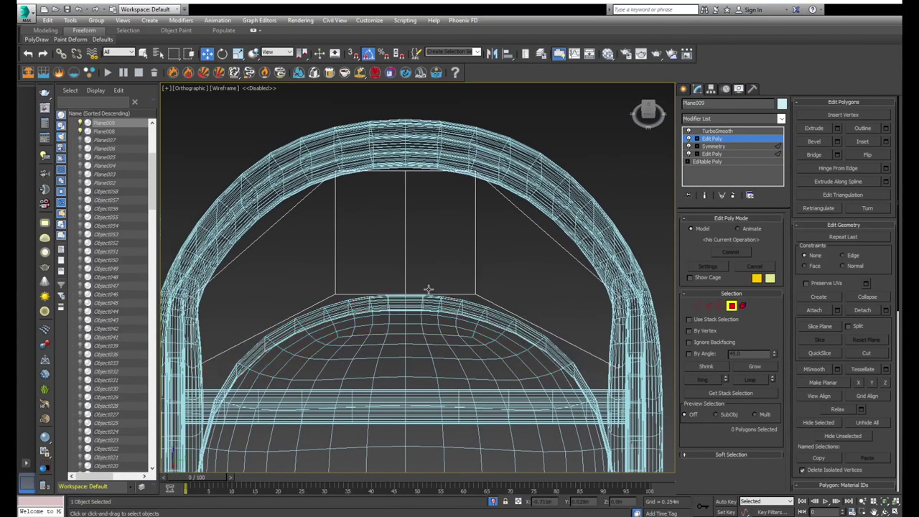
key(F3)
alt+middle_drag(427, 288, 450, 289)
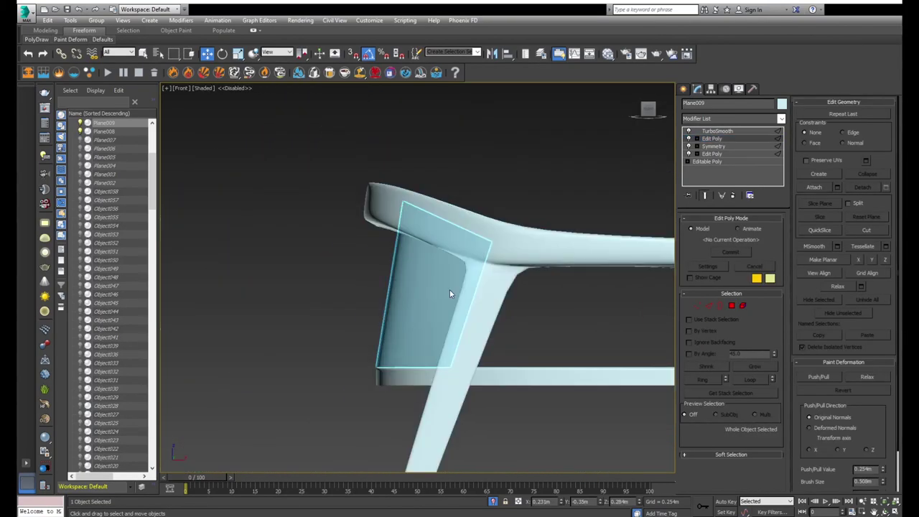
key(F3)
alt+middle_drag(384, 364, 391, 364)
- Select five back-panel vertices and shift them slightly sideways in the Top view
key(1)
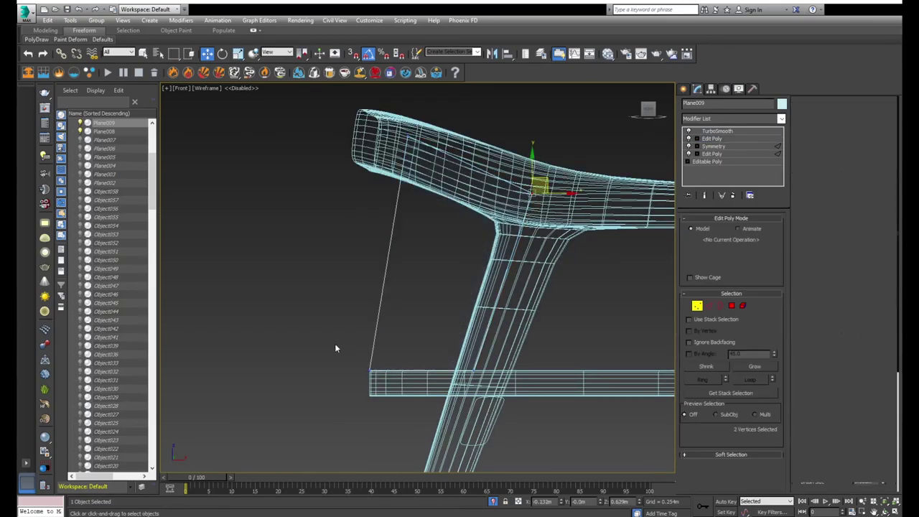
drag(335, 343, 516, 396)
key(t)
middle_drag(443, 388, 416, 368)
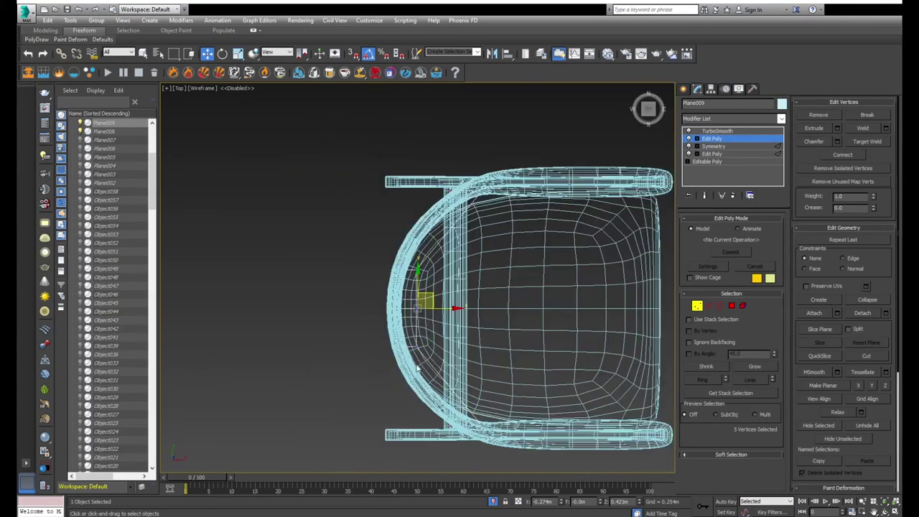
drag(447, 315, 455, 317)
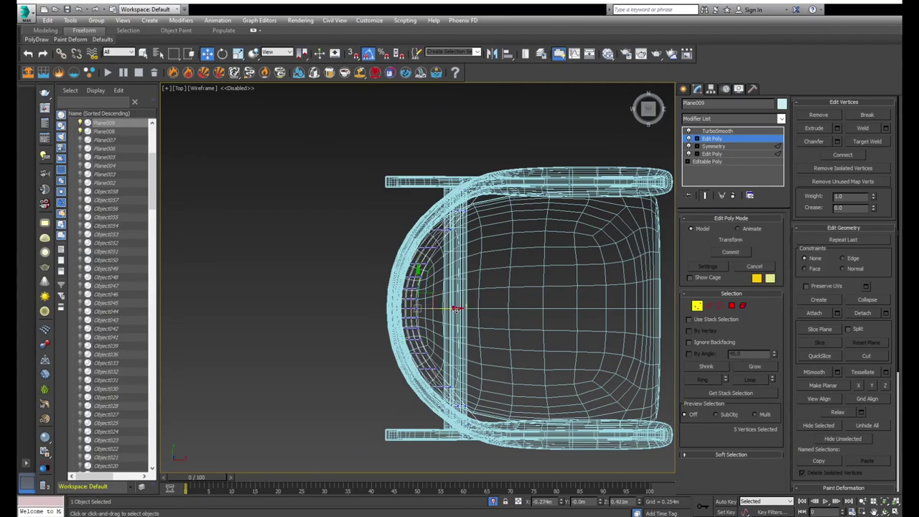
- Check the panel from the front and above, toggling Show End Result on and off
key(f)
key(F3)
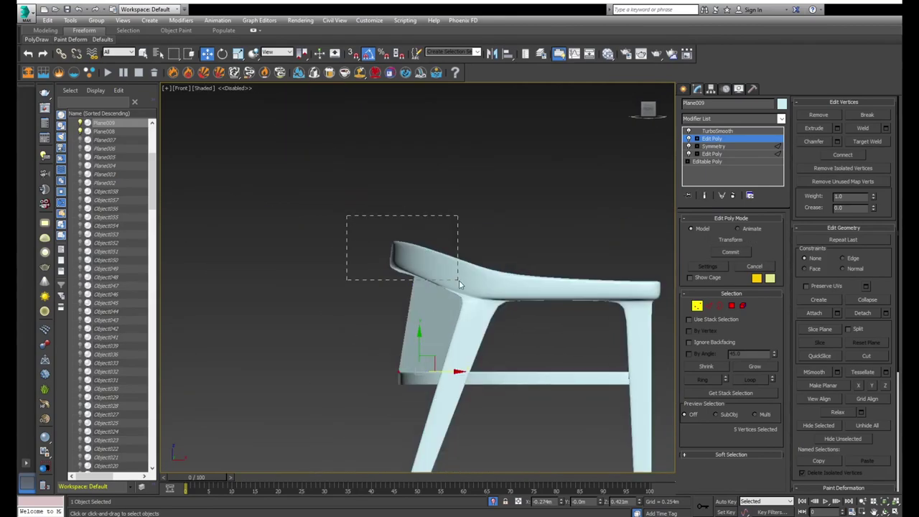
key(F3)
scroll(432, 376, up, 3)
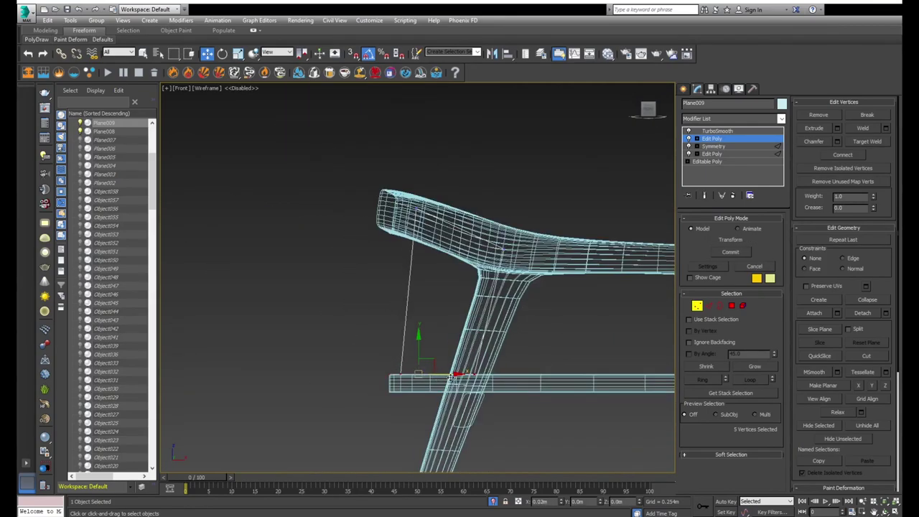
alt+middle_drag(438, 377, 523, 389)
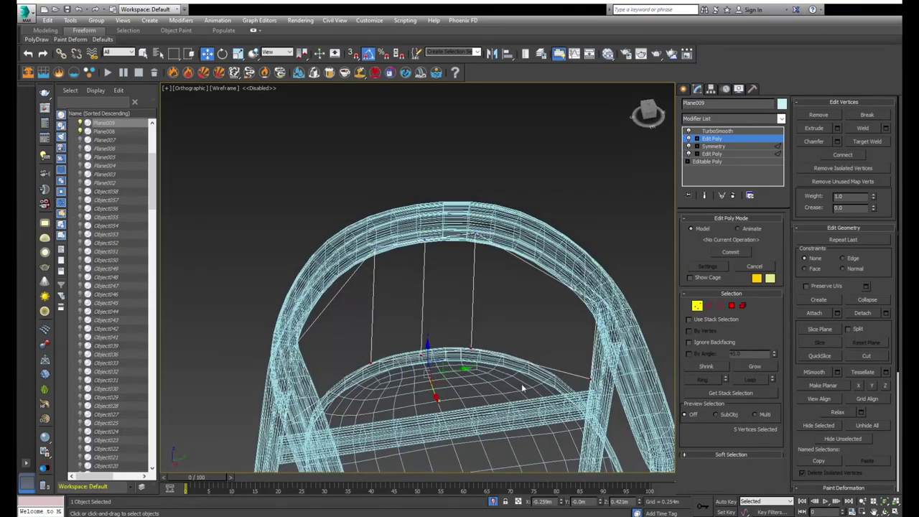
key(ctrl+e)
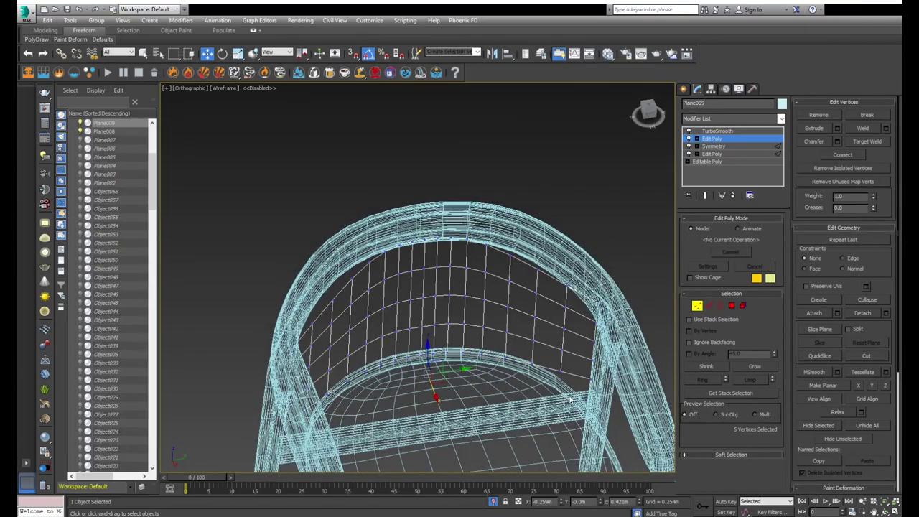
alt+middle_drag(569, 399, 596, 405)
key(ctrl+e)
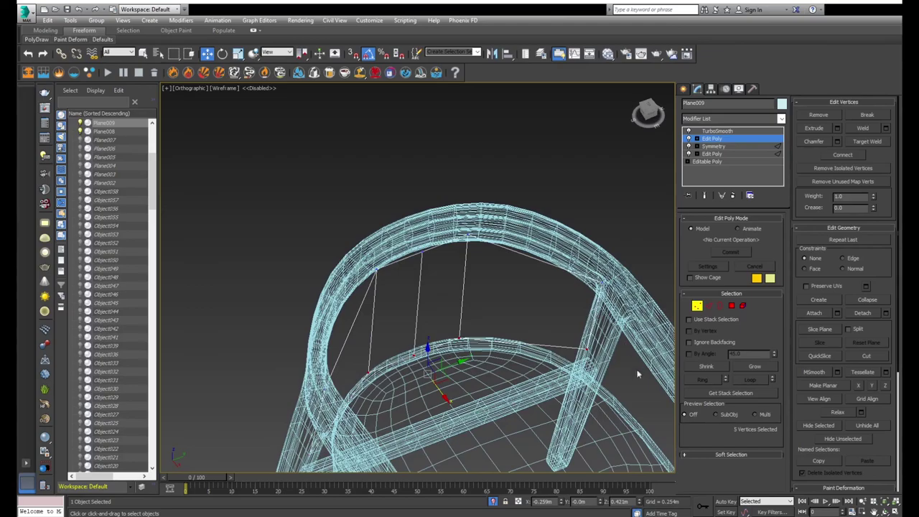
- Select two back-panel vertices and move them downward
click(609, 334)
alt+middle_drag(609, 335, 353, 281)
alt+middle_drag(286, 182, 373, 262)
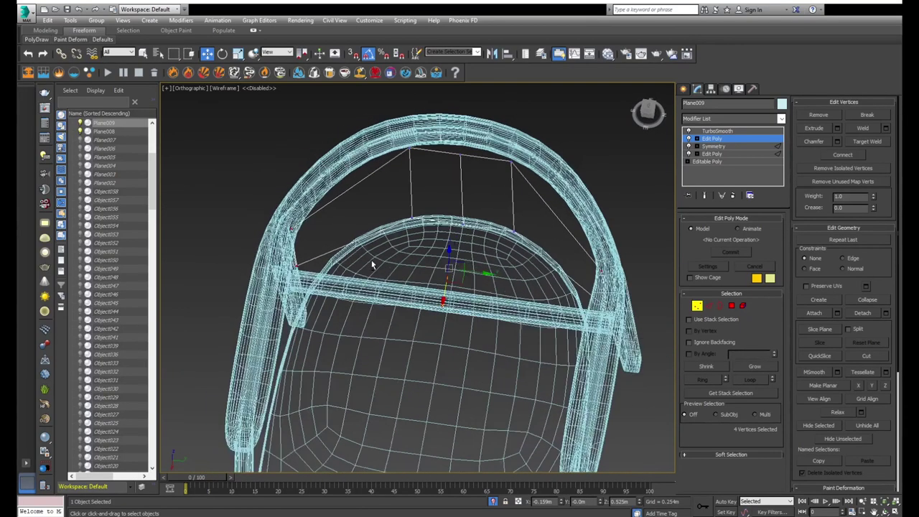
key(F3)
drag(479, 274, 478, 301)
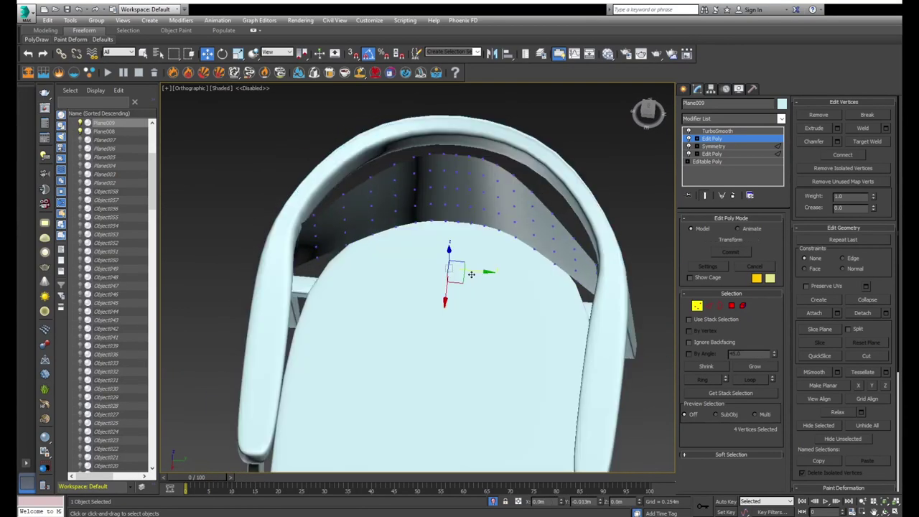
key(F3)
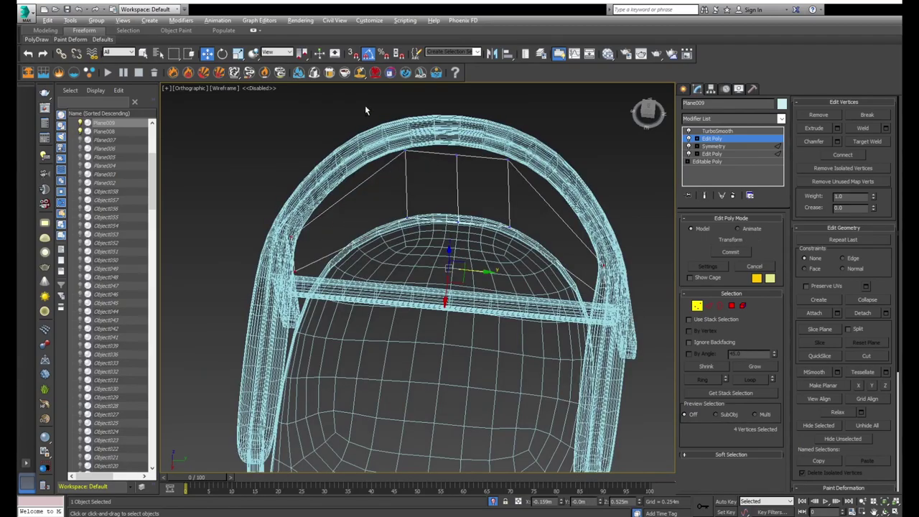
mouse_move(486, 239)
alt+middle_down()
mouse_move(582, 222)
mouse_move(543, 226)
mouse_move(521, 243)
alt+middle_up()
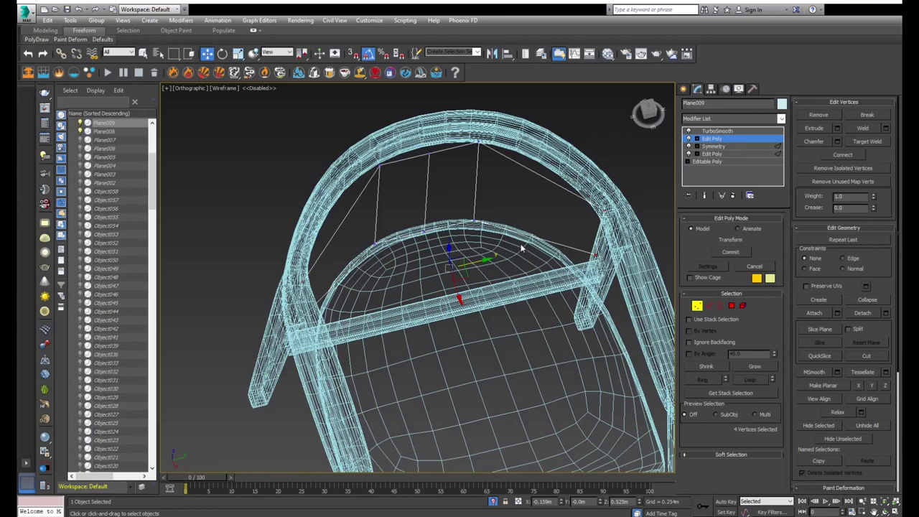
- Scale the selected panel vertices inward with Select and Scale, then review the shaded result
key(r)
drag(402, 280, 412, 285)
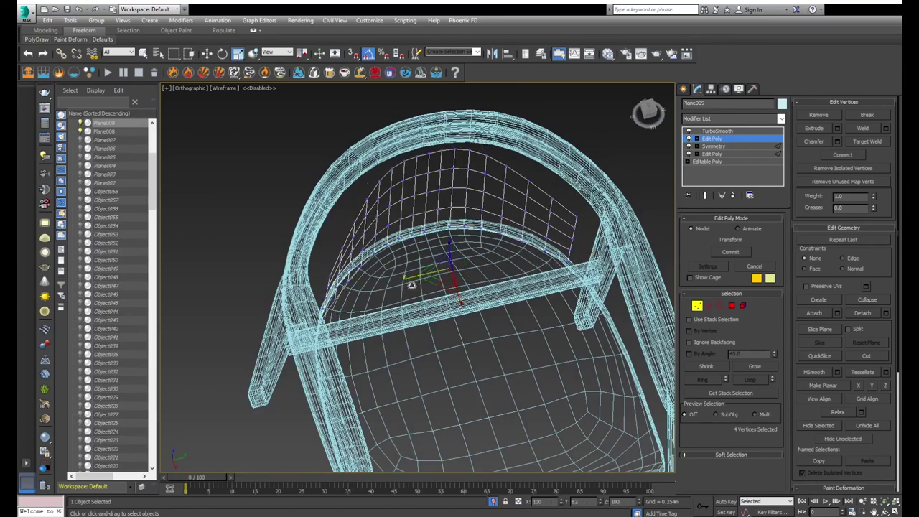
key(f)
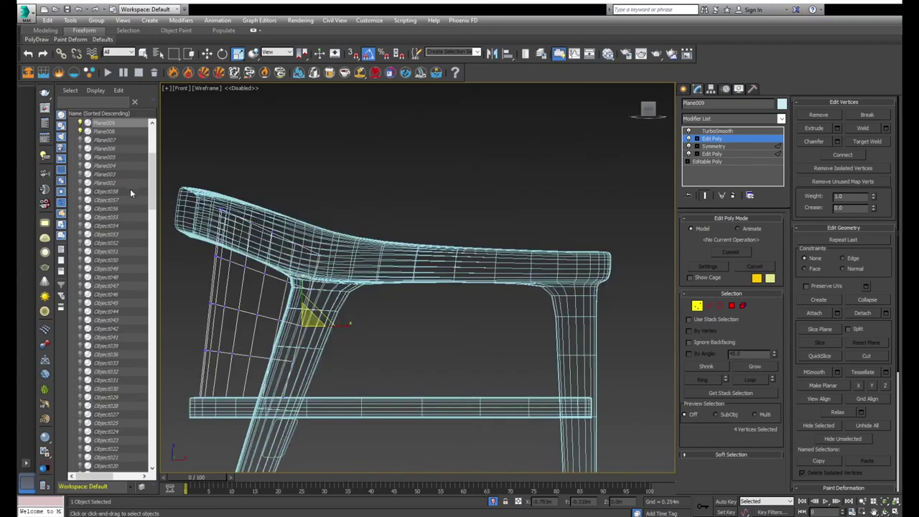
scroll(226, 201, up, 2)
scroll(226, 201, down, 2)
key(F3)
mouse_move(288, 213)
alt+middle_down()
mouse_move(226, 217)
mouse_move(238, 241)
alt+middle_up()
key(ctrl+z)
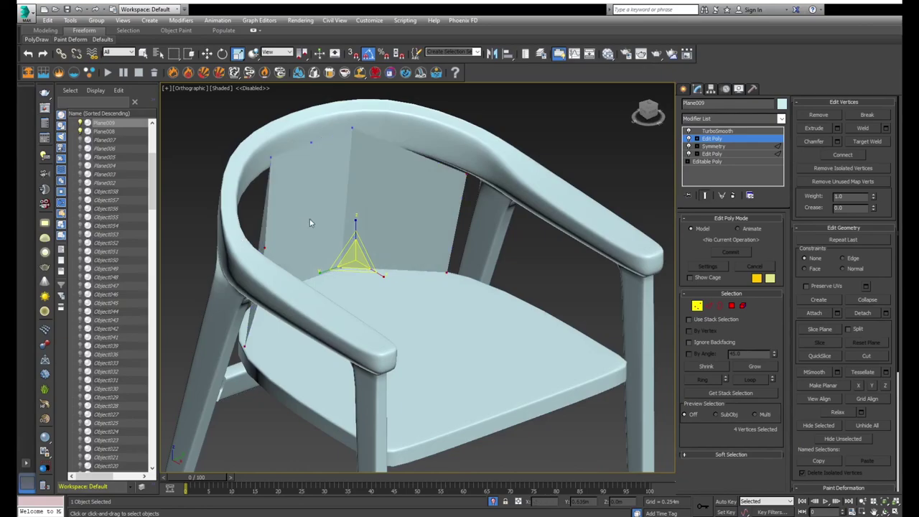
key(F3)
- In Edge mode, select a set of the panel's edges and view them in Top and Front views
key(F3)
key(F3)
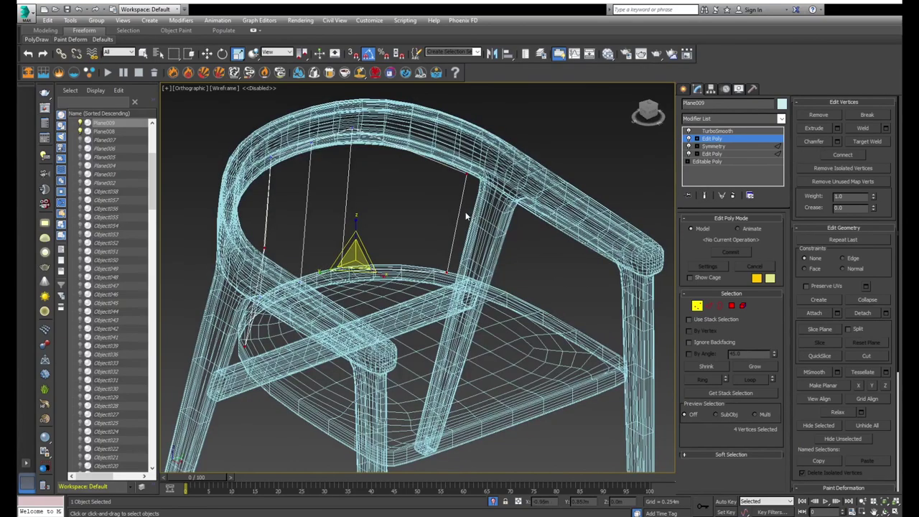
key(2)
mouse_move(461, 213)
alt+middle_down()
mouse_move(472, 239)
mouse_move(423, 192)
alt+middle_up()
key(t)
scroll(473, 239, up, 5)
key(F3)
scroll(415, 178, down, 5)
key(f)
key(F3)
- Line up the back panel's side vertices vertically and check the chair back from above
scroll(407, 163, up, 3)
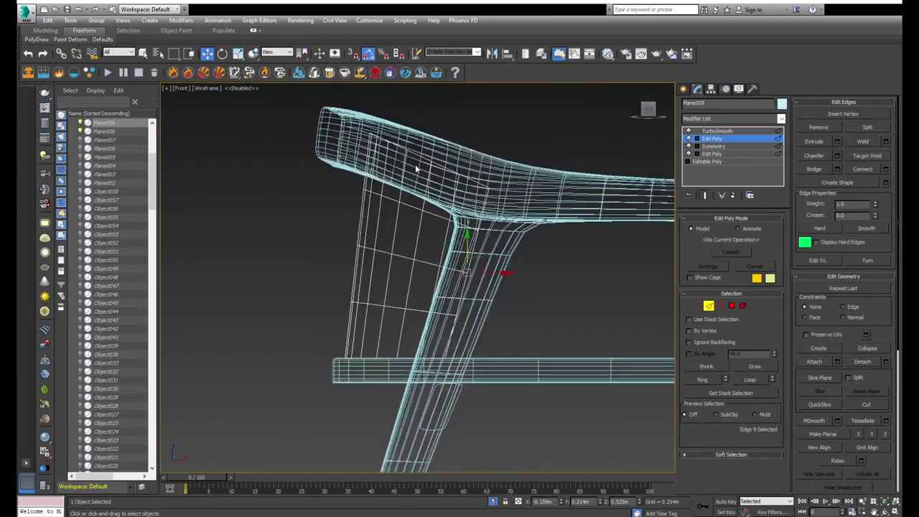
scroll(387, 144, down, 3)
key(1)
scroll(402, 152, up, 2)
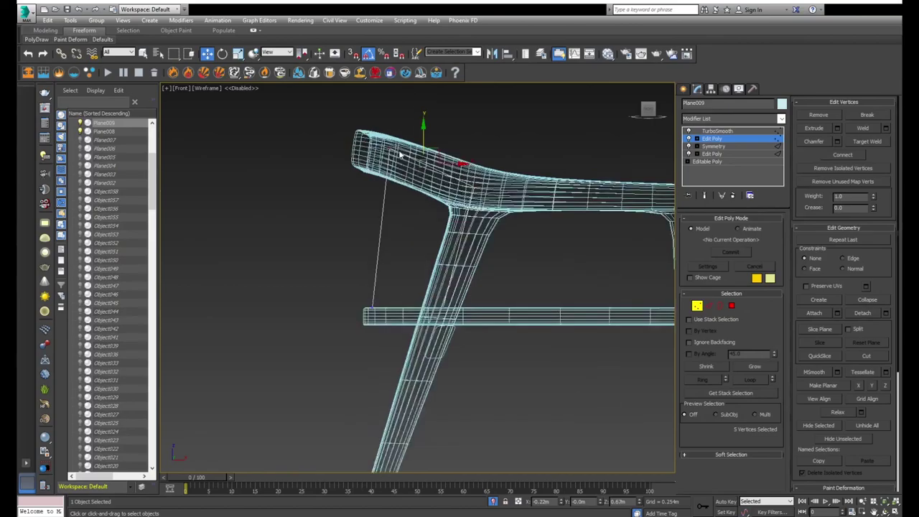
scroll(402, 152, up, 2)
key(F3)
drag(445, 150, 420, 164)
key(F3)
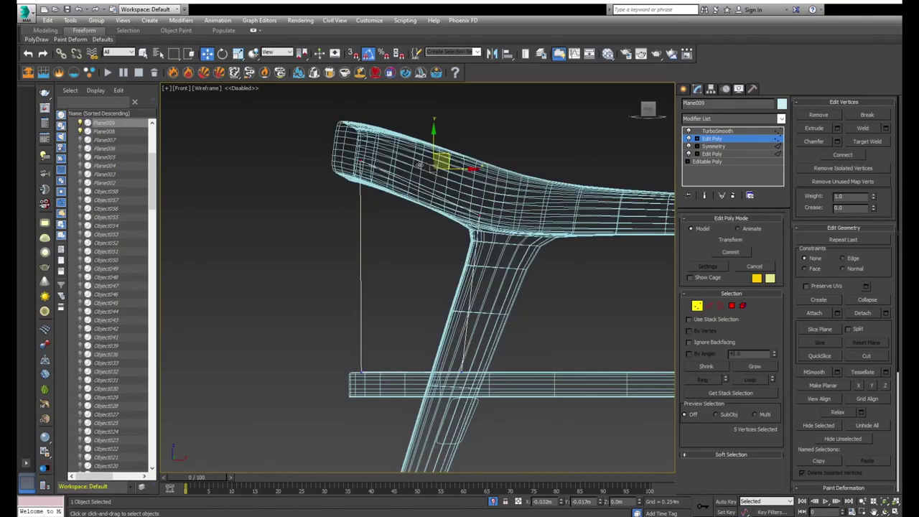
alt+middle_drag(421, 165, 301, 192)
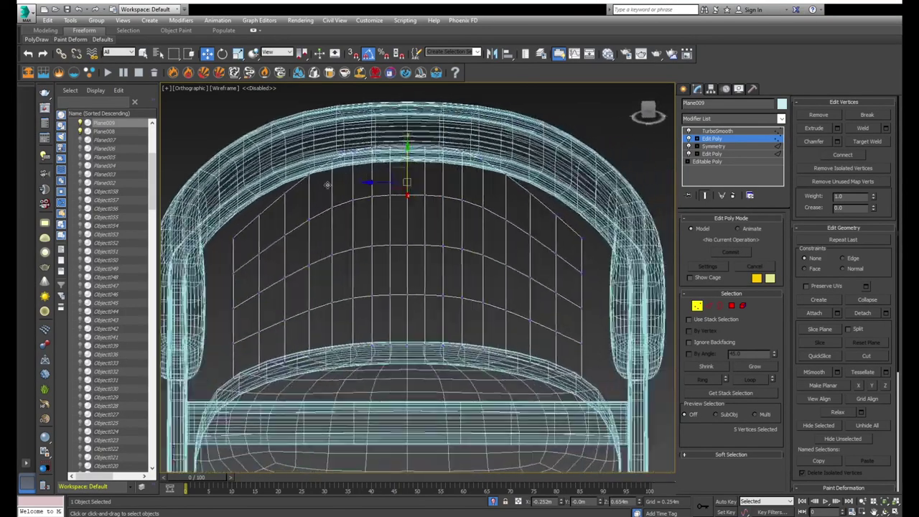
key(F3)
key(F3)
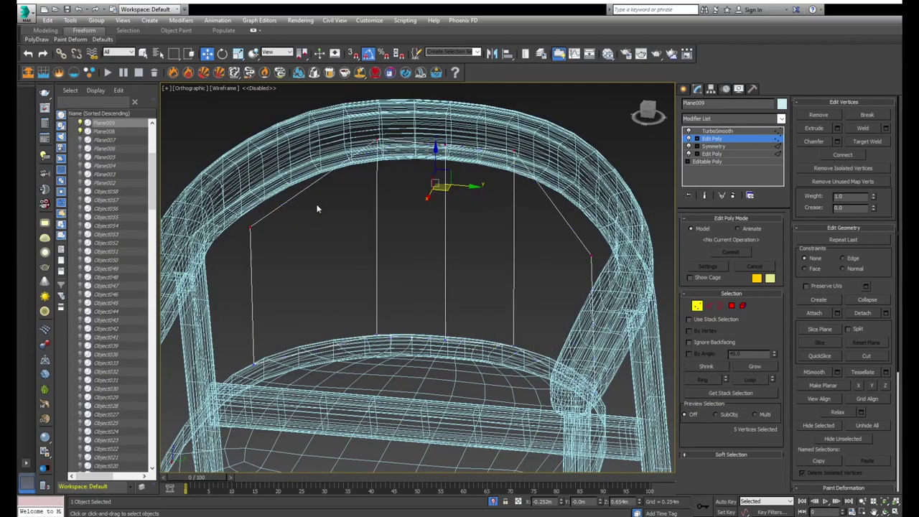
mouse_move(317, 220)
alt+middle_down()
mouse_move(267, 238)
mouse_move(375, 252)
alt+middle_up()
- Zoom in on the selected panel edges and inspect them from Top and angled views
key(2)
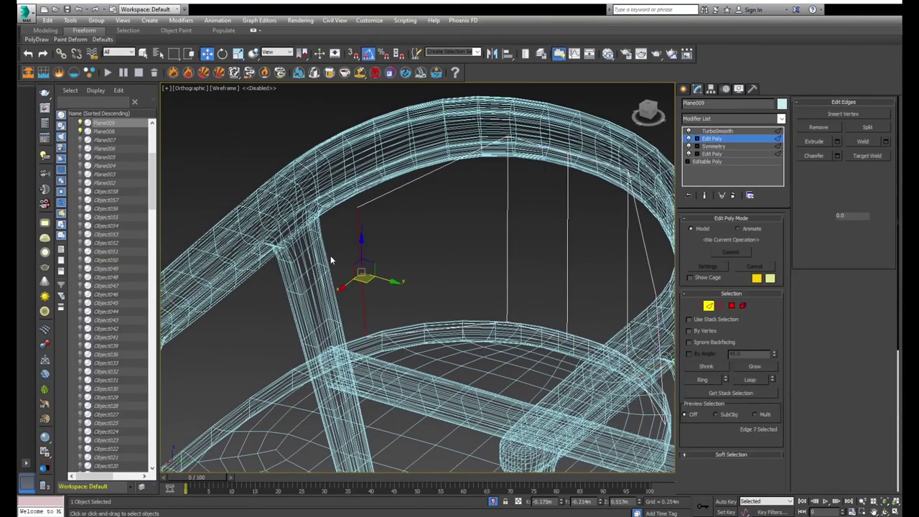
key(t)
key(z)
scroll(341, 257, down, 3)
scroll(392, 246, down, 2)
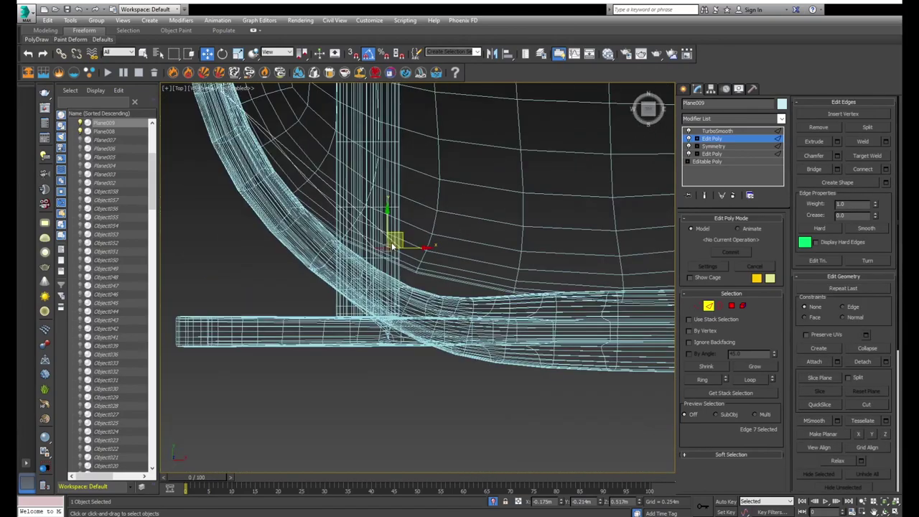
scroll(400, 231, down, 2)
scroll(401, 231, down, 3)
scroll(434, 194, down, 2)
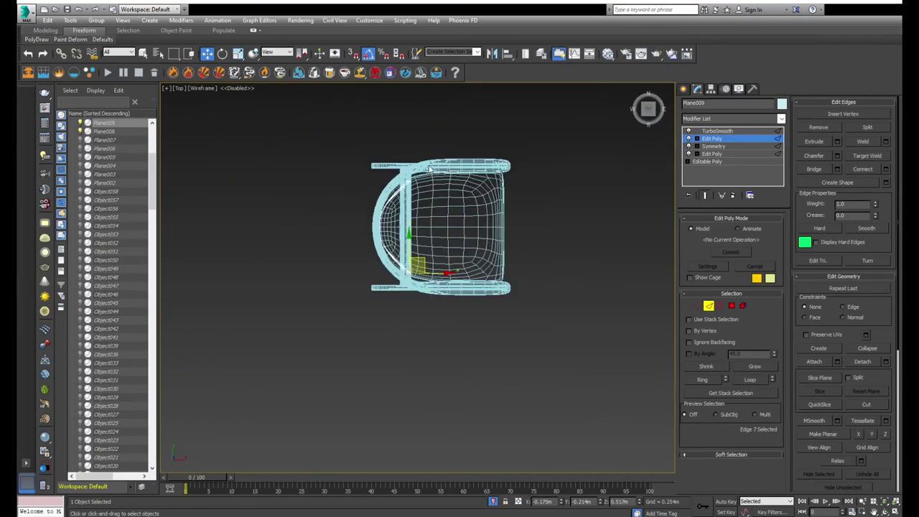
alt+middle_drag(412, 202, 467, 215)
scroll(468, 215, up, 3)
scroll(474, 215, up, 3)
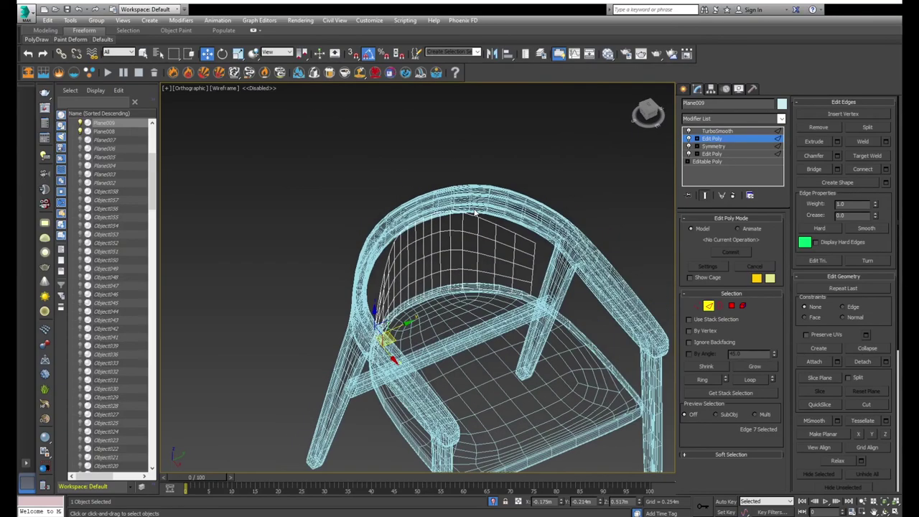
scroll(526, 230, up, 3)
- Return to Vertex mode in the Top view and clear the vertex selection
key(1)
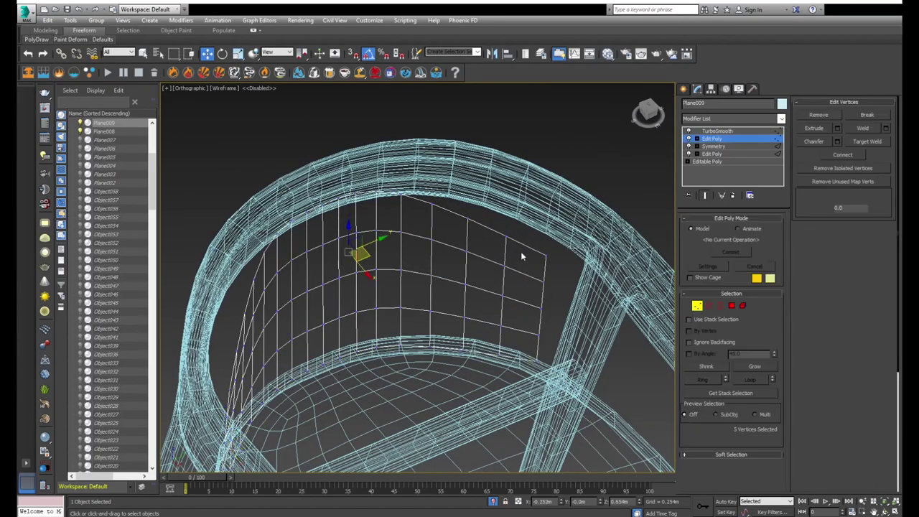
key(t)
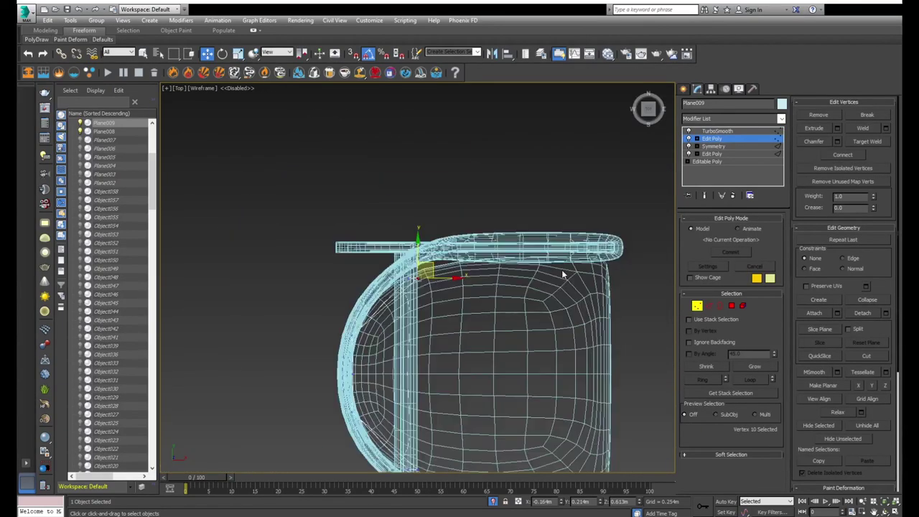
scroll(502, 251, down, 2)
scroll(493, 287, up, 3)
scroll(483, 304, up, 2)
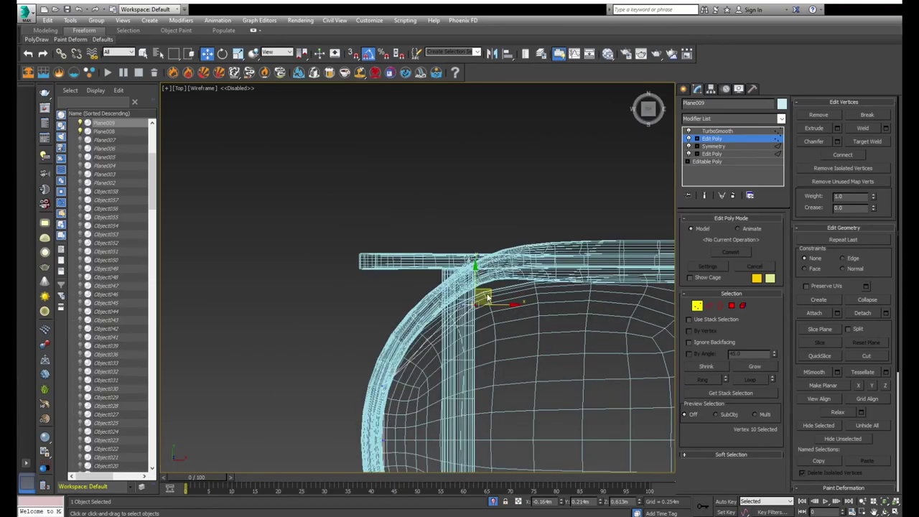
click(486, 291)
- Orbit around the back panel and legs, comparing shaded and wireframe display
scroll(495, 301, down, 2)
scroll(523, 334, down, 2)
scroll(460, 352, up, 4)
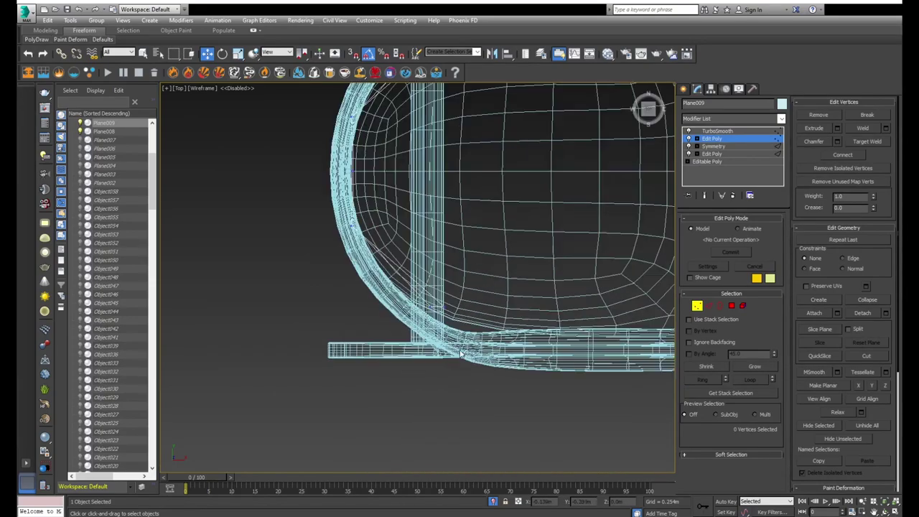
alt+middle_drag(460, 302, 394, 267)
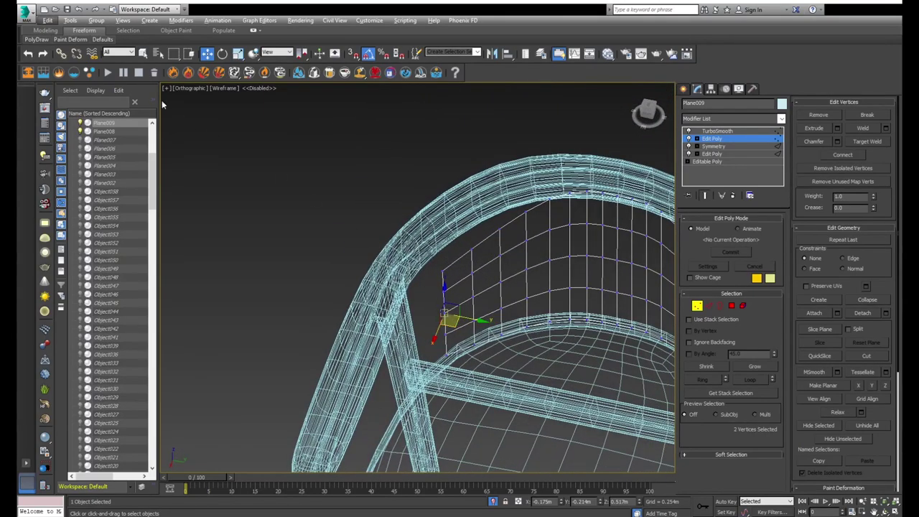
key(F3)
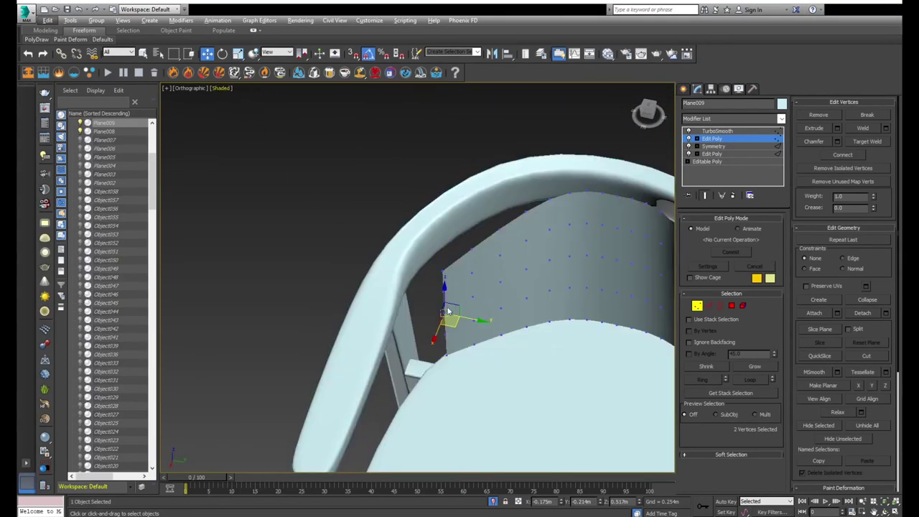
key(F3)
key(F3)
key(F3)
key(F3)
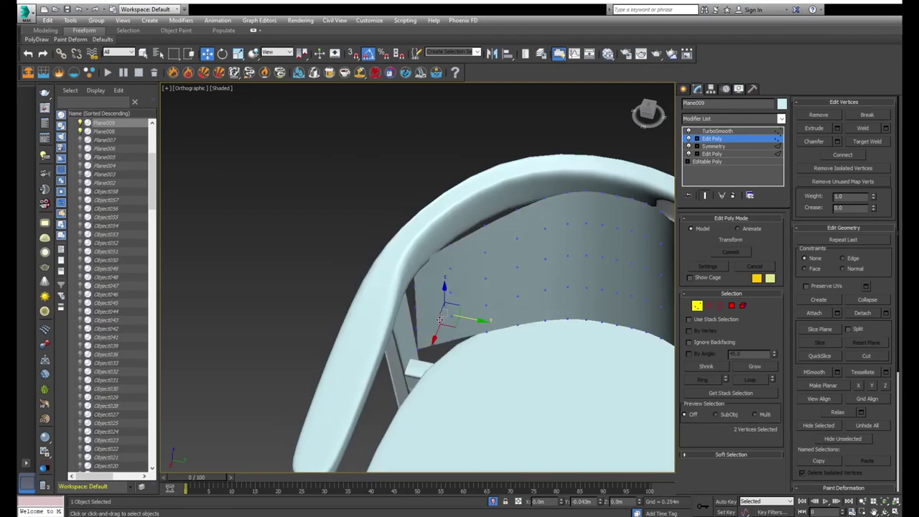
alt+middle_drag(437, 320, 437, 309)
- Select the chair frame Plane008 and enter Vertex mode on its Edit Poly layer
key(t)
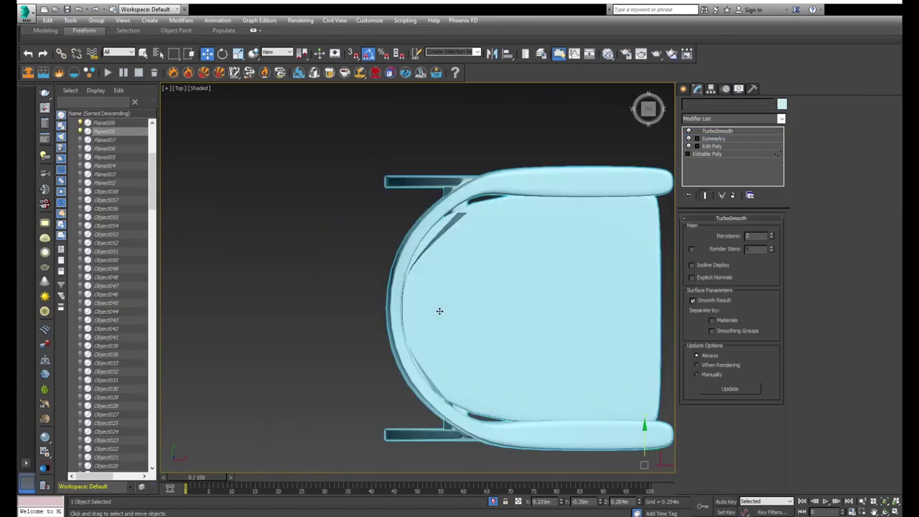
click(418, 335)
key(F3)
click(715, 146)
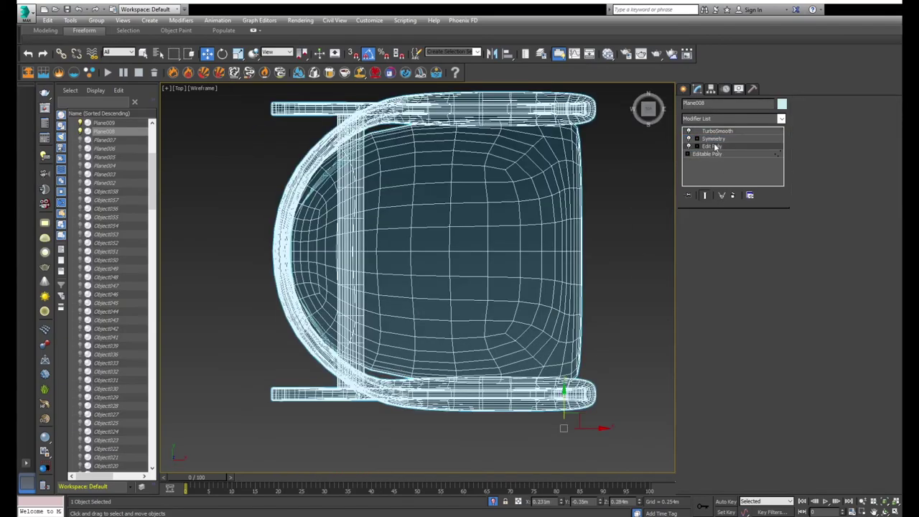
key(1)
- Refine the vertex selection at the leg joint, dropping the bottom and two extra vertices, then exit Vertex mode
mouse_move(295, 368)
alt+middle_down()
mouse_move(422, 321)
mouse_move(459, 267)
mouse_move(457, 249)
mouse_move(465, 255)
alt+middle_up()
scroll(413, 290, up, 3)
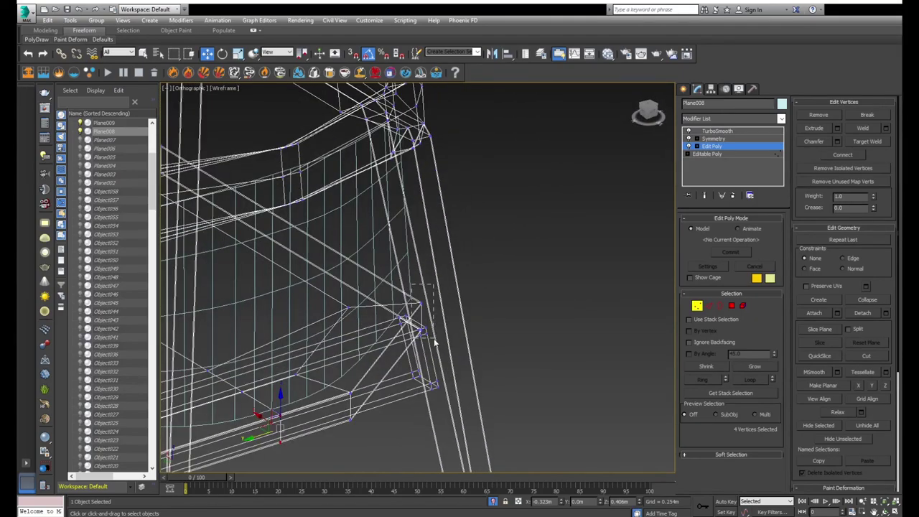
drag(434, 343, 432, 339)
mouse_move(433, 339)
alt+middle_down()
mouse_move(413, 334)
mouse_move(477, 336)
mouse_move(511, 353)
alt+middle_up()
alt+drag(404, 316, 405, 316)
alt+middle_drag(404, 316, 465, 305)
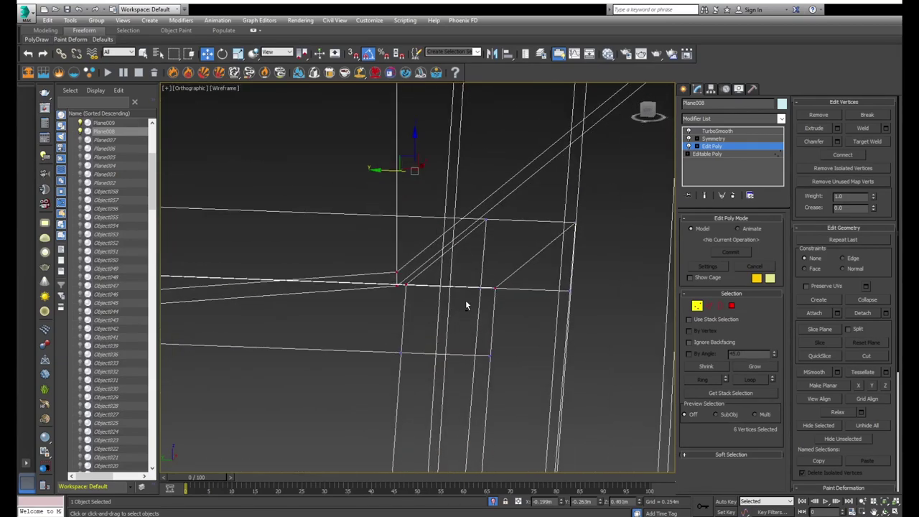
alt+drag(403, 272, 404, 272)
mouse_move(403, 272)
alt+middle_down()
mouse_move(423, 303)
mouse_move(429, 281)
mouse_move(584, 322)
mouse_move(525, 306)
mouse_move(572, 307)
mouse_move(562, 308)
mouse_move(567, 322)
mouse_move(455, 328)
mouse_move(381, 287)
mouse_move(395, 324)
mouse_move(403, 282)
mouse_move(388, 275)
mouse_move(489, 194)
alt+middle_up()
key(1)
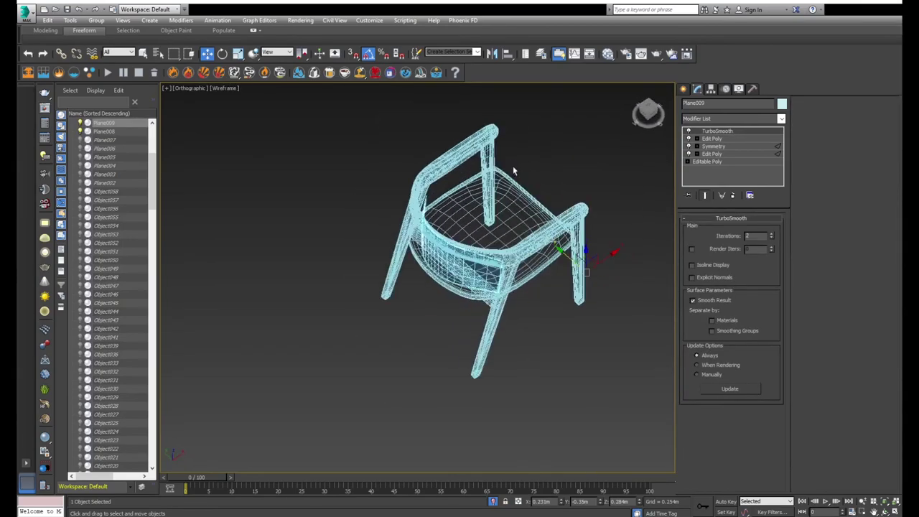
- Delete the old back panel, viewing the chair from behind
key(F3)
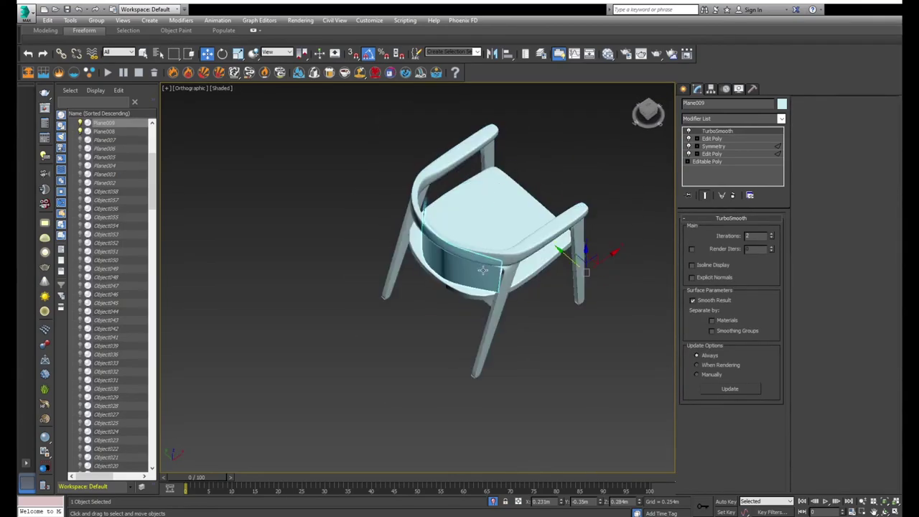
alt+middle_drag(482, 270, 495, 274)
scroll(495, 273, up, 3)
key(Delete)
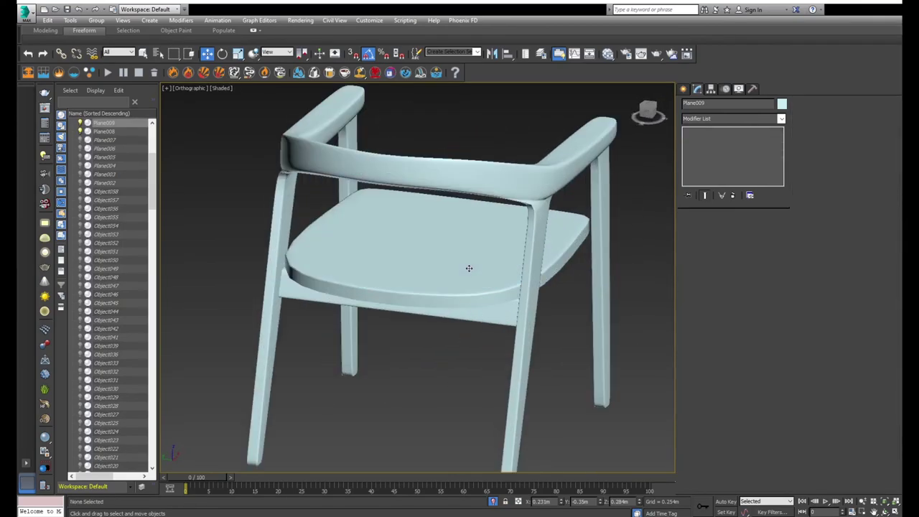
- Select the chair frame and add an Edit Poly modifier above Symmetry
click(430, 278)
alt+middle_drag(431, 279, 395, 288)
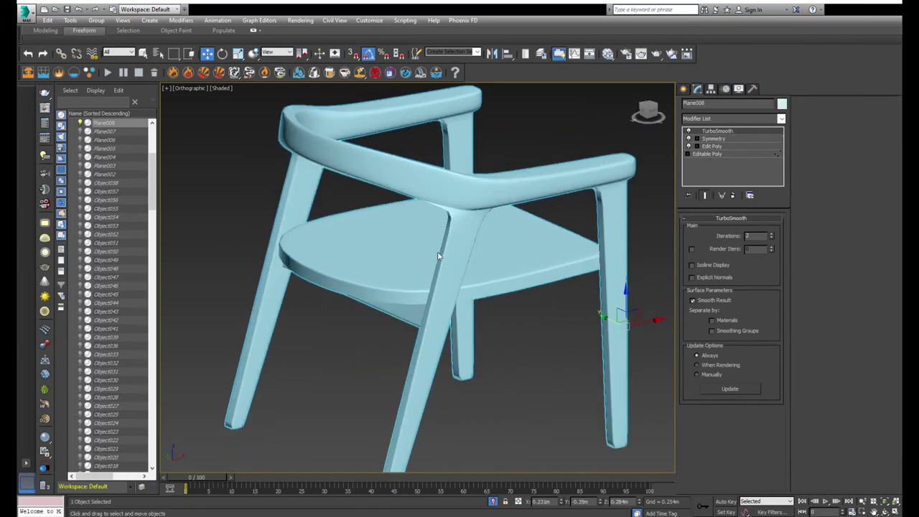
click(590, 228)
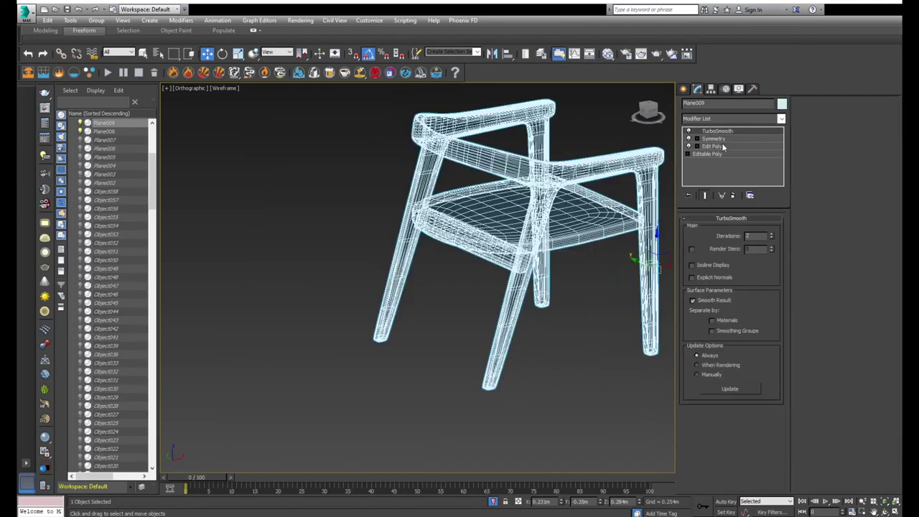
click(726, 139)
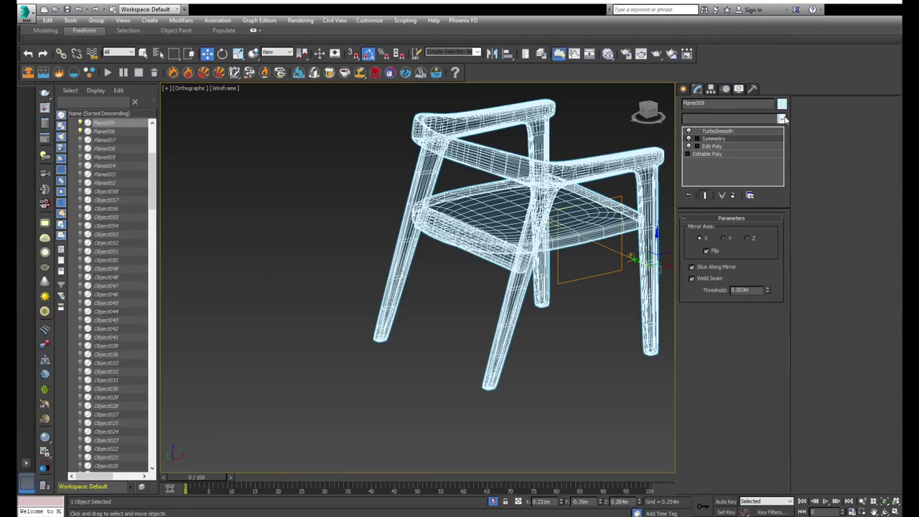
click(732, 119)
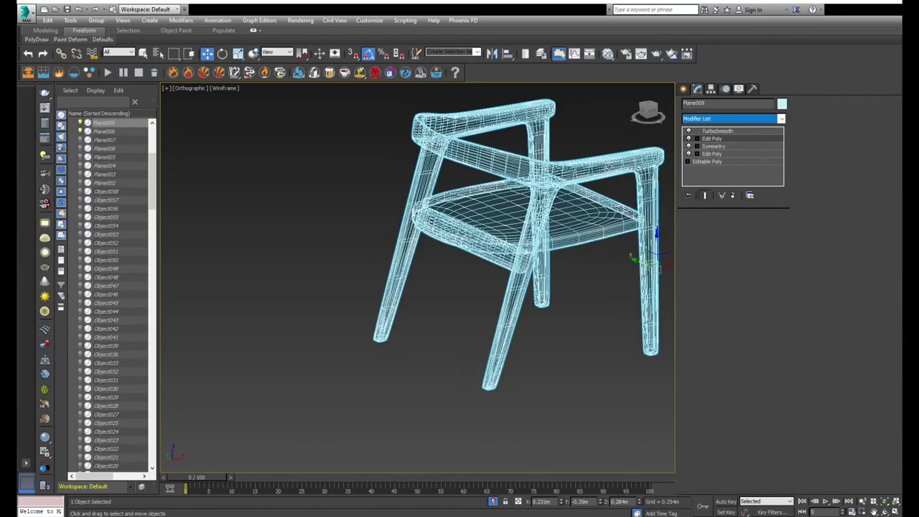
- Select six seat-underside rim polygons, then unhide the hidden seat polygons
key(4)
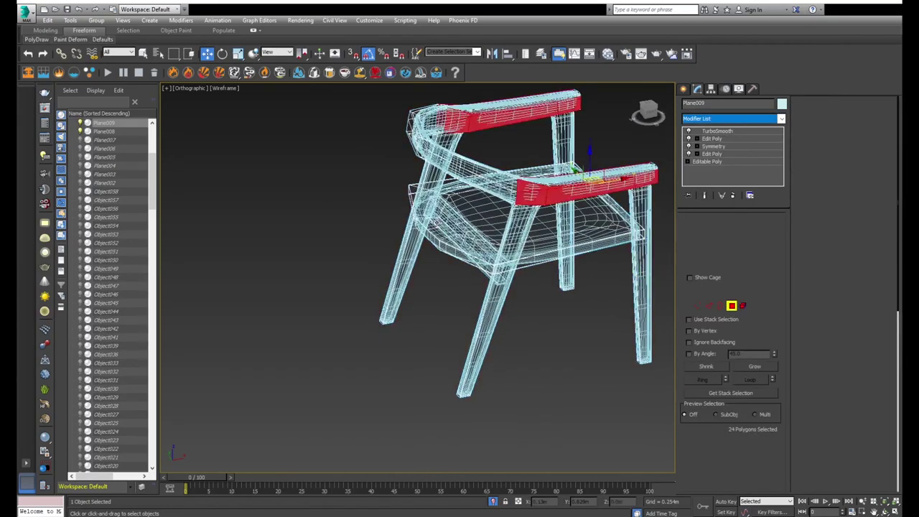
click(430, 222)
alt+middle_drag(430, 223, 445, 237)
scroll(431, 237, up, 3)
scroll(424, 222, up, 3)
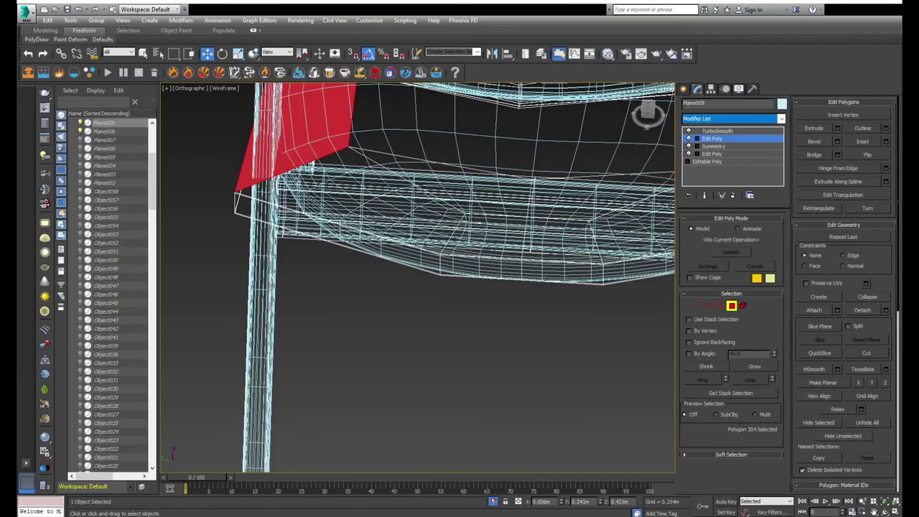
ctrl+click(422, 219)
ctrl+click(473, 233)
ctrl+click(598, 247)
alt+middle_drag(639, 219, 373, 198)
ctrl+click(459, 256)
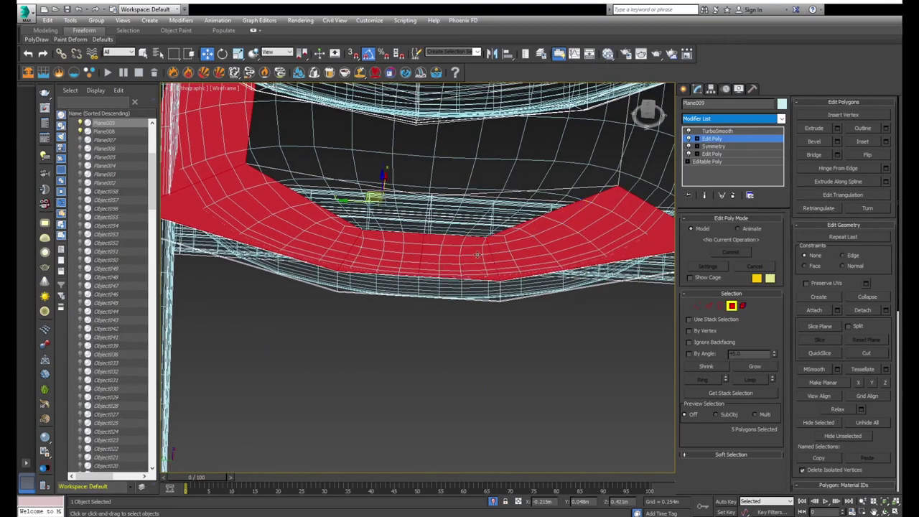
scroll(565, 219, down, 2)
ctrl+click(565, 219)
alt+middle_drag(566, 219, 502, 208)
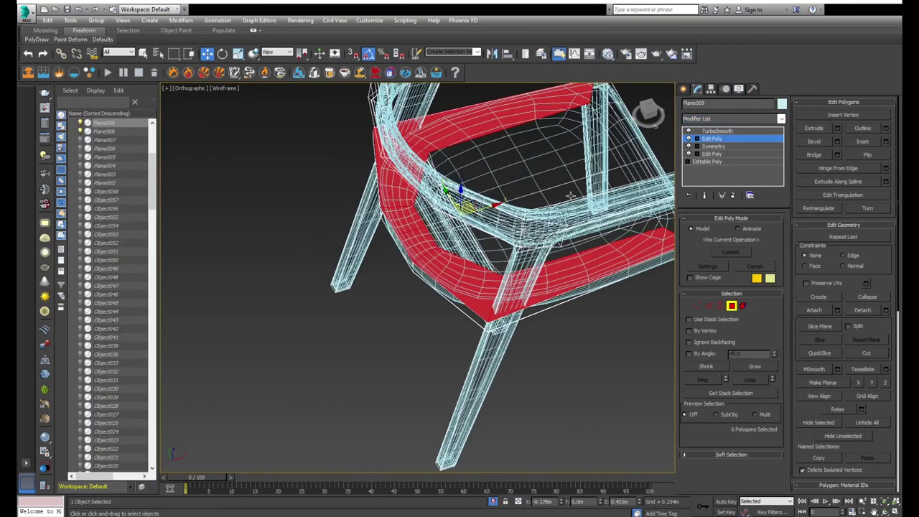
key(alt+u)
- Select the stretcher's edge loop and Shift+drag it up into a panel under the seat
key(2)
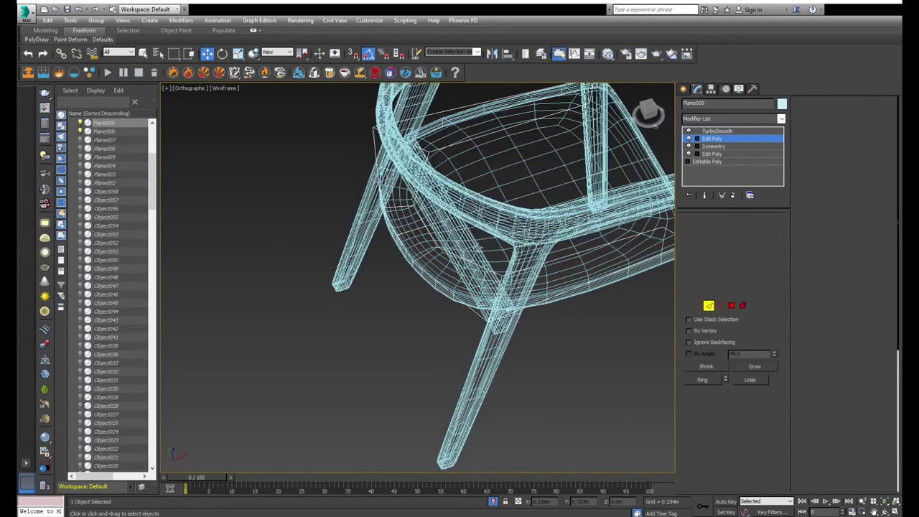
key(f)
key(F3)
double_click(364, 263)
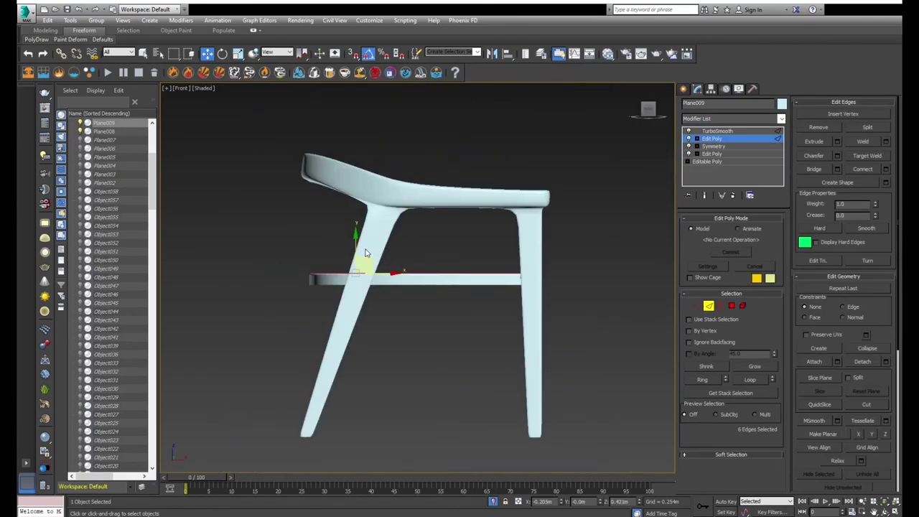
shift+drag(366, 258, 364, 161)
key(F3)
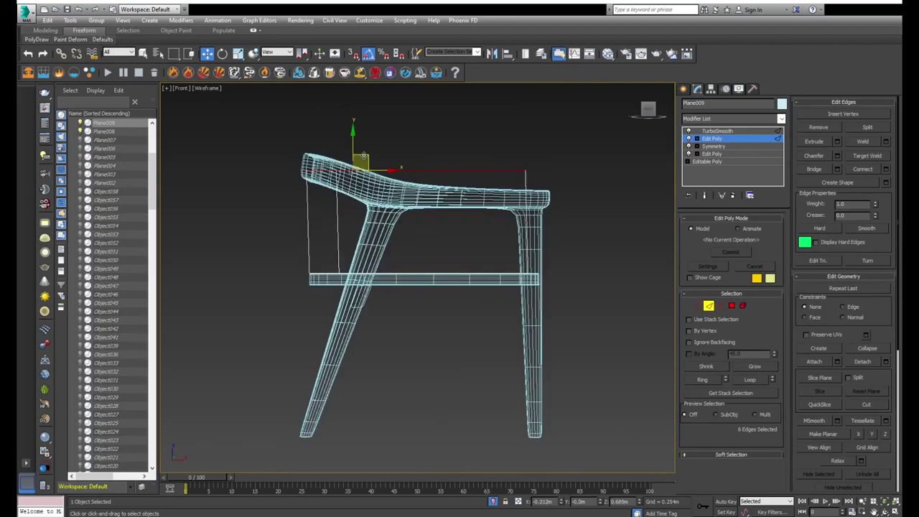
alt+middle_drag(363, 155, 380, 165)
key(f)
scroll(370, 170, up, 3)
scroll(350, 199, down, 1)
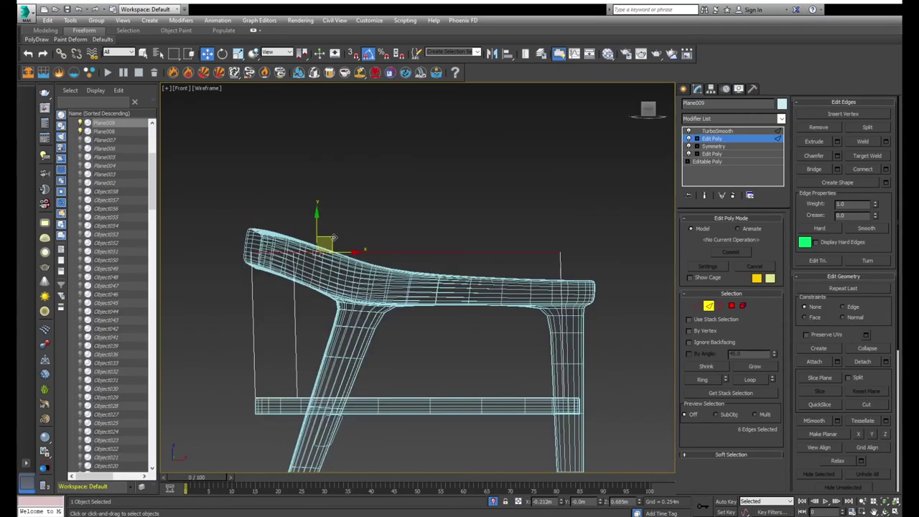
key(F3)
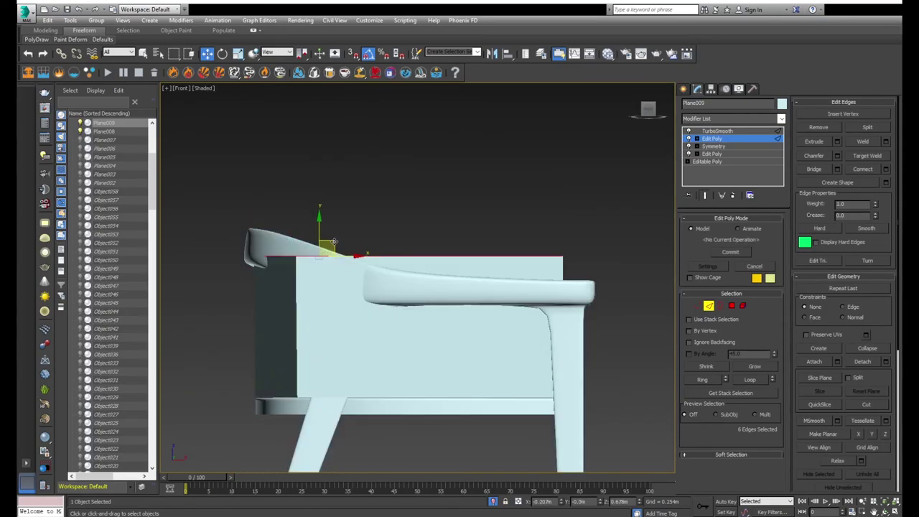
mouse_move(338, 242)
alt+middle_down()
mouse_move(318, 278)
mouse_move(398, 340)
alt+middle_up()
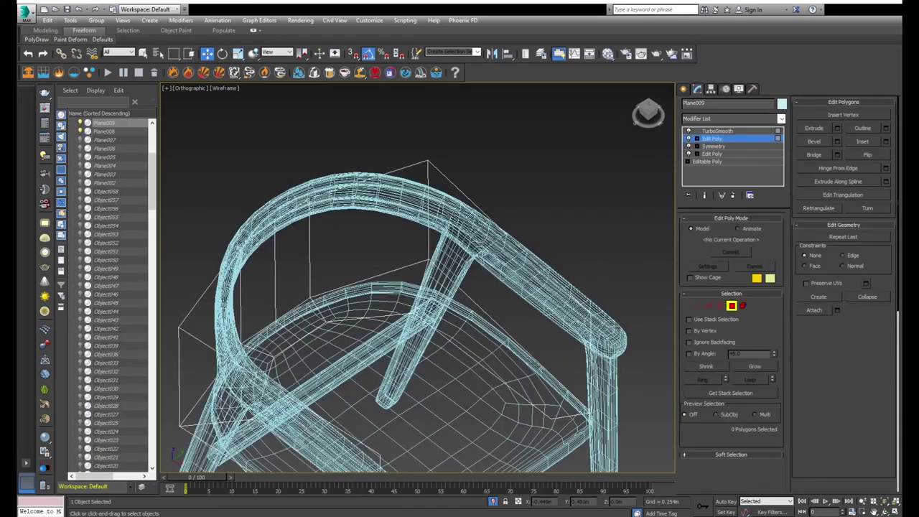
- Pick seat rim polygons, then clear the selection and review the shaded front view
click(460, 316)
ctrl+click(383, 285)
key(ctrl+d)
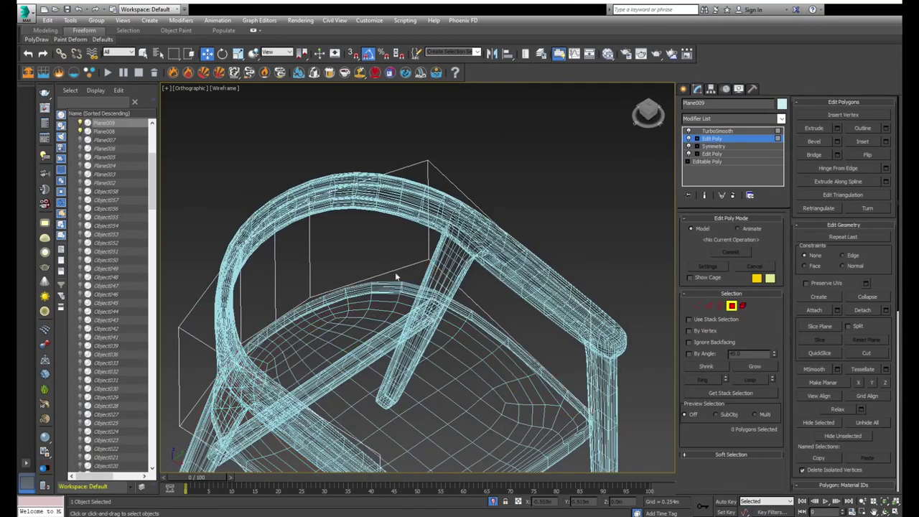
key(f)
scroll(402, 220, up, 2)
scroll(404, 224, down, 4)
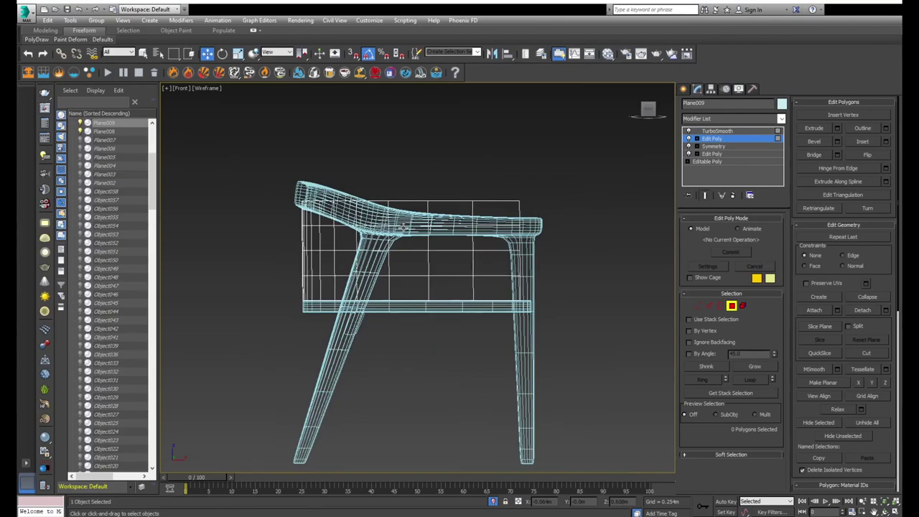
key(F3)
- In Vertex mode, move the back panel's four front vertices back along X to the rear leg
key(F3)
key(1)
drag(483, 175, 587, 326)
key(F3)
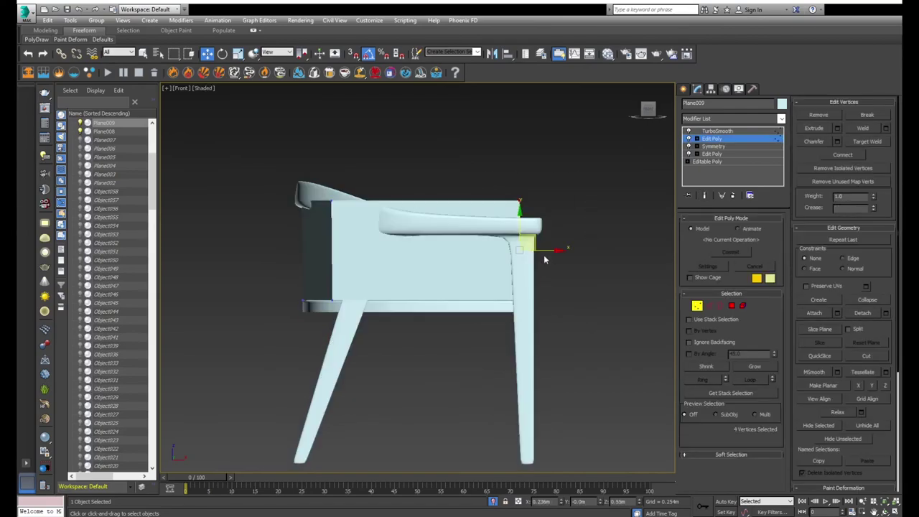
key(F3)
drag(546, 249, 388, 260)
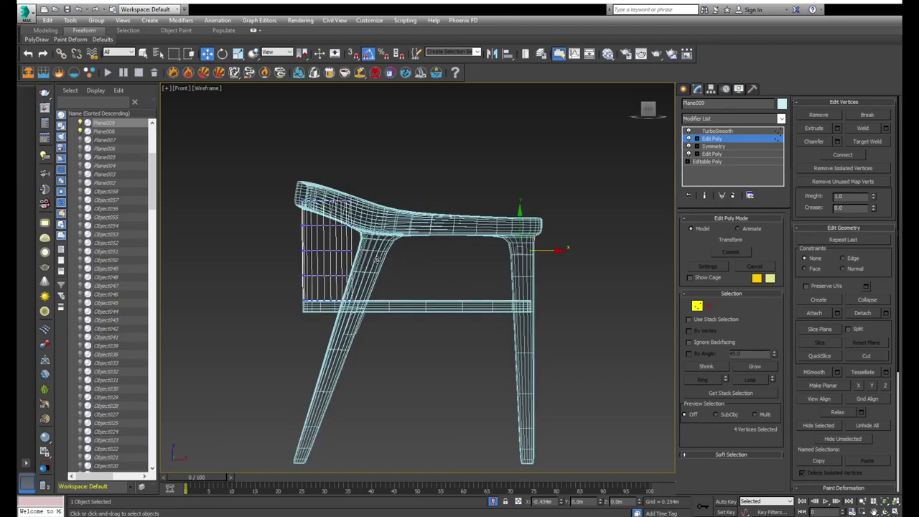
scroll(338, 225, up, 2)
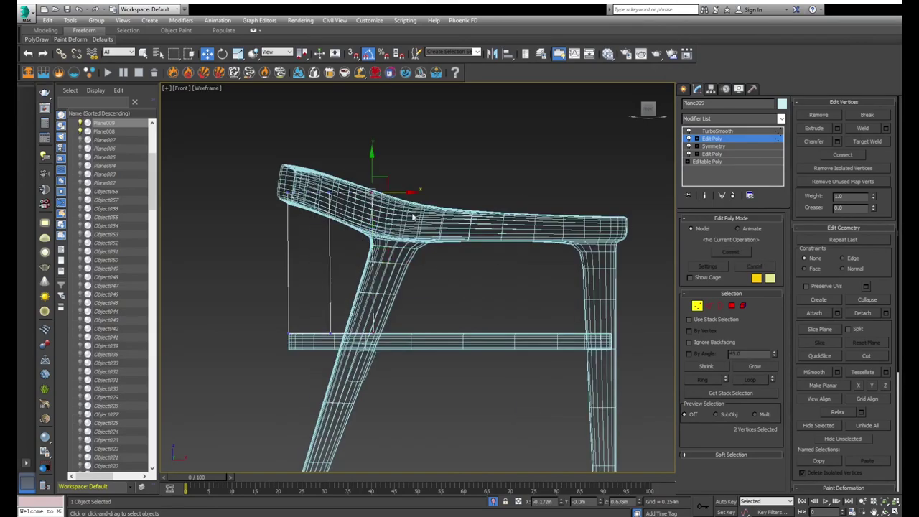
scroll(413, 217, up, 3)
- Scale the panel's top corner vertices so its top follows the curved backrest
key(F3)
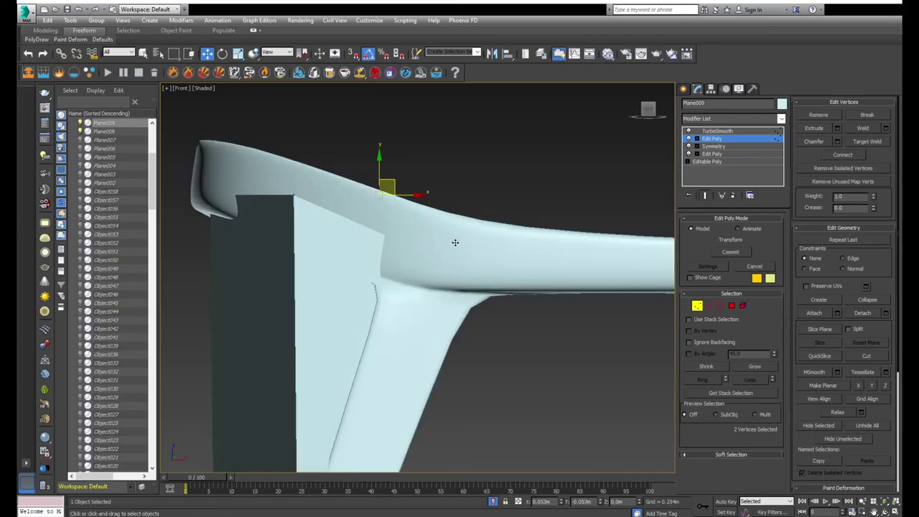
click(455, 243)
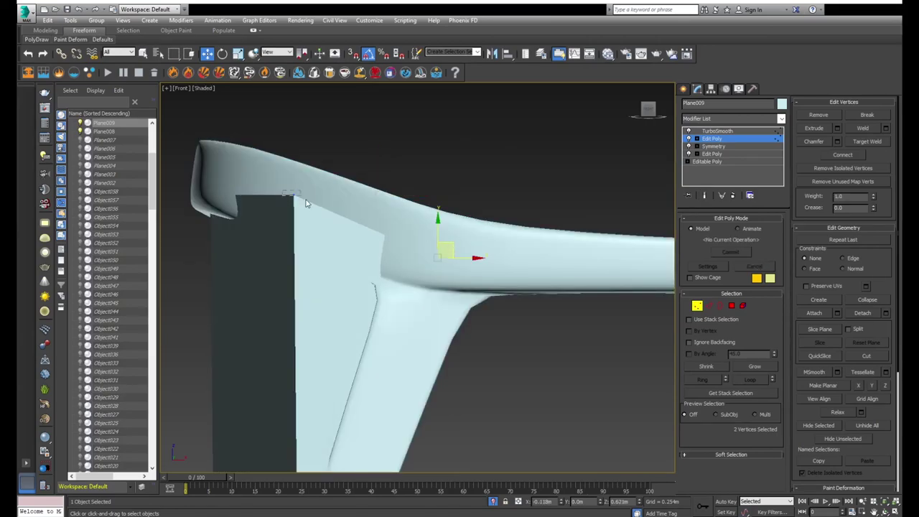
key(F3)
alt+middle_drag(310, 202, 257, 233)
key(r)
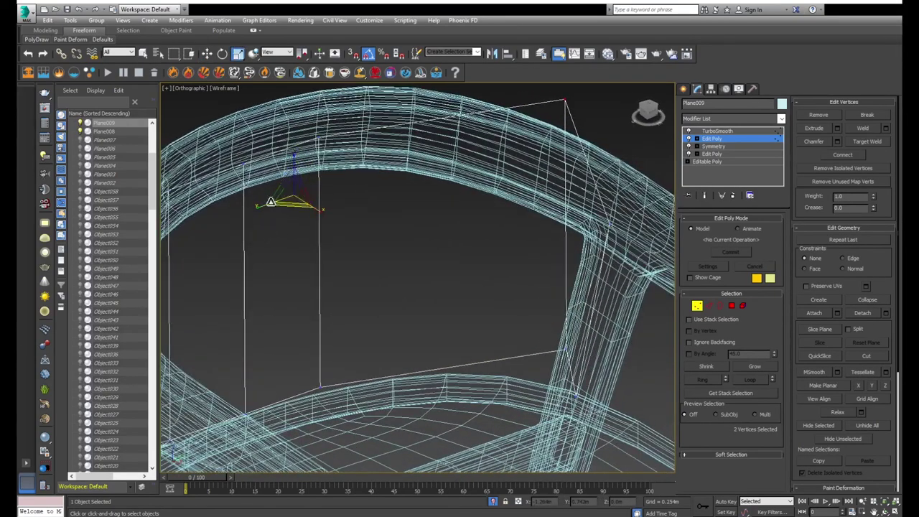
key(F3)
drag(270, 202, 278, 205)
key(F3)
key(F3)
- Scale a pair of back panel vertices to tuck the panel inside the backrest
key(f)
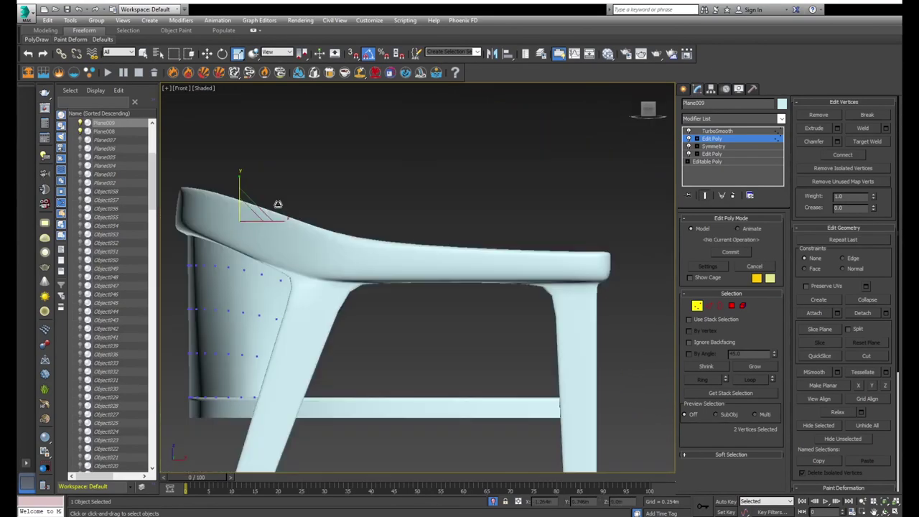
scroll(278, 205, up, 3)
mouse_move(305, 211)
alt+middle_down()
mouse_move(353, 268)
mouse_move(343, 276)
alt+middle_up()
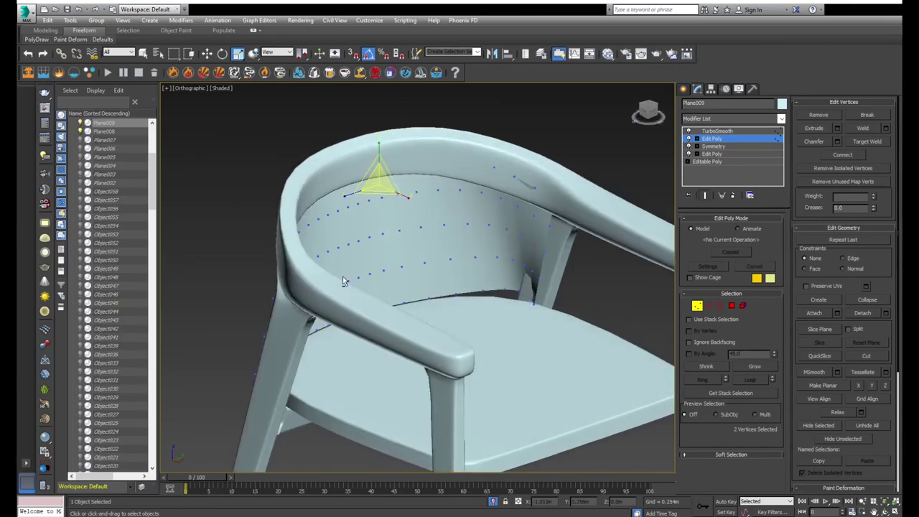
key(F3)
scroll(509, 296, up, 2)
click(504, 275)
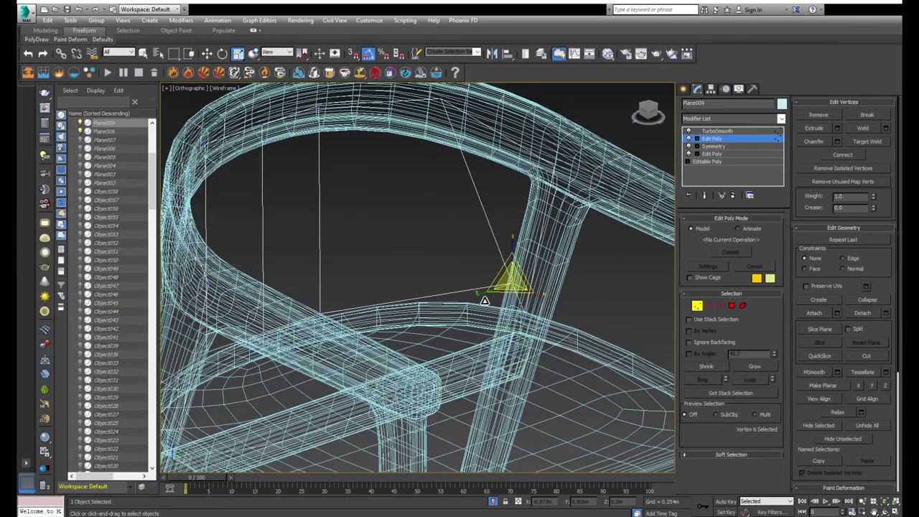
mouse_move(504, 275)
alt+middle_down()
mouse_move(486, 346)
mouse_move(323, 102)
mouse_move(391, 183)
alt+middle_up()
click(323, 102)
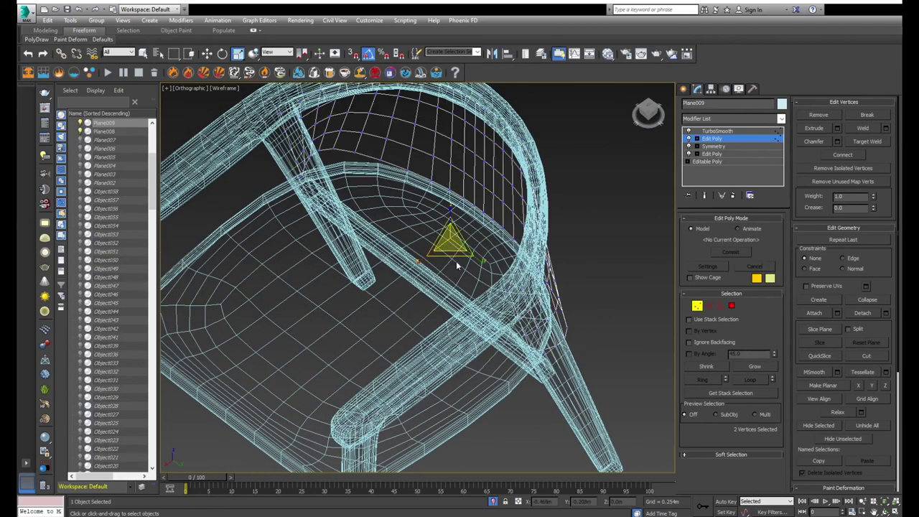
drag(455, 264, 468, 256)
- From the front view, select the panel's bottom edge vertices and adjust them toward the seat
key(F3)
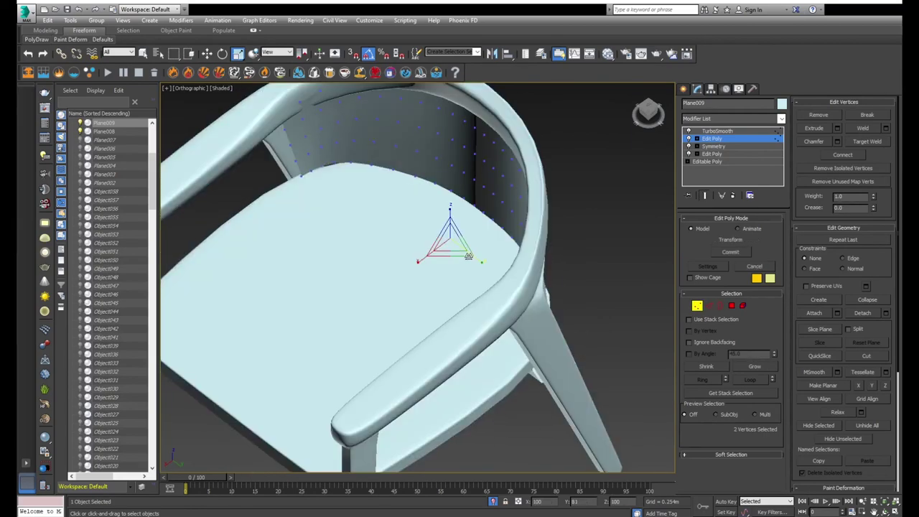
key(F3)
key(f)
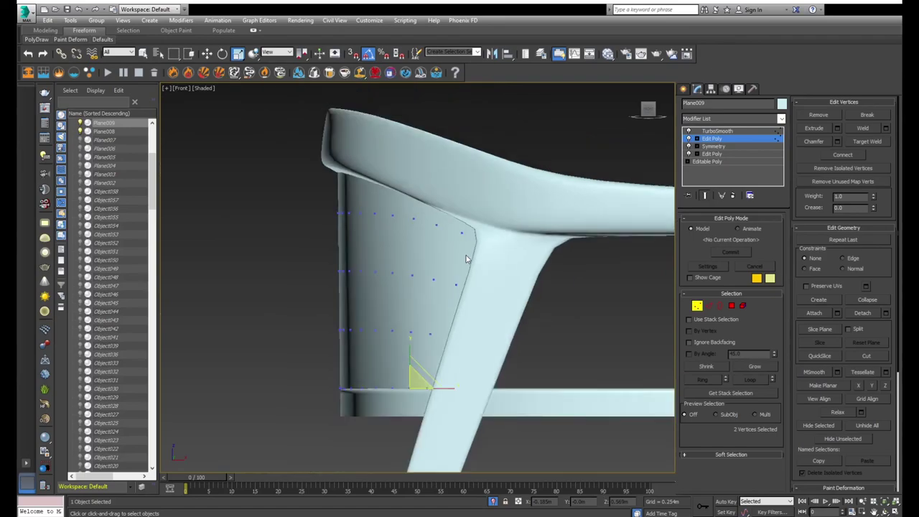
scroll(419, 350, up, 2)
key(w)
key(F3)
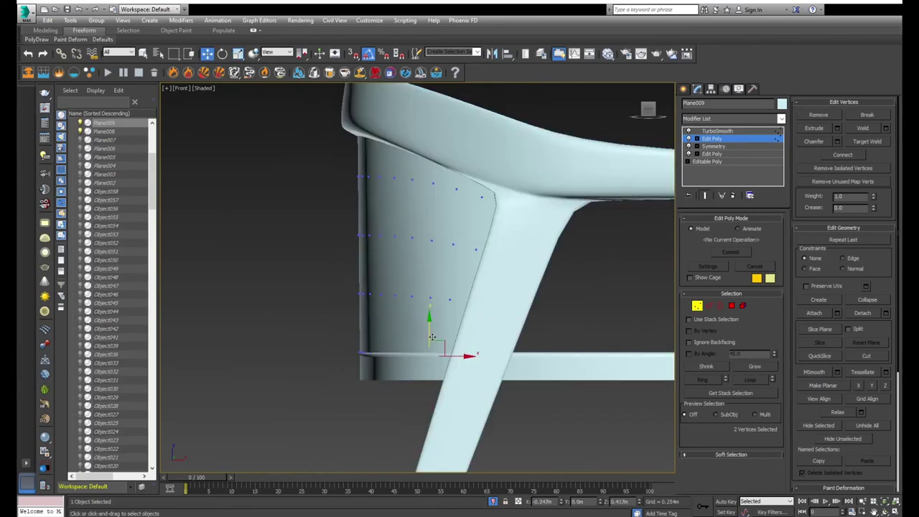
key(F3)
drag(302, 323, 555, 385)
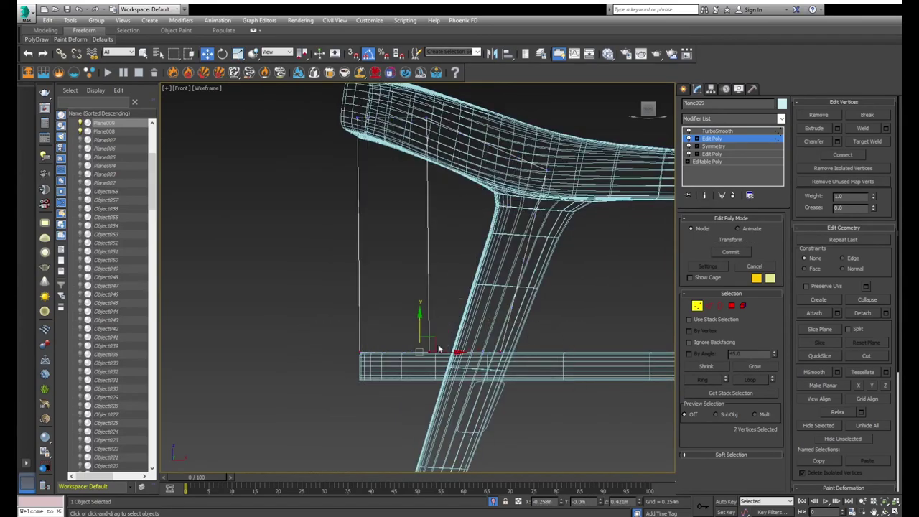
key(F3)
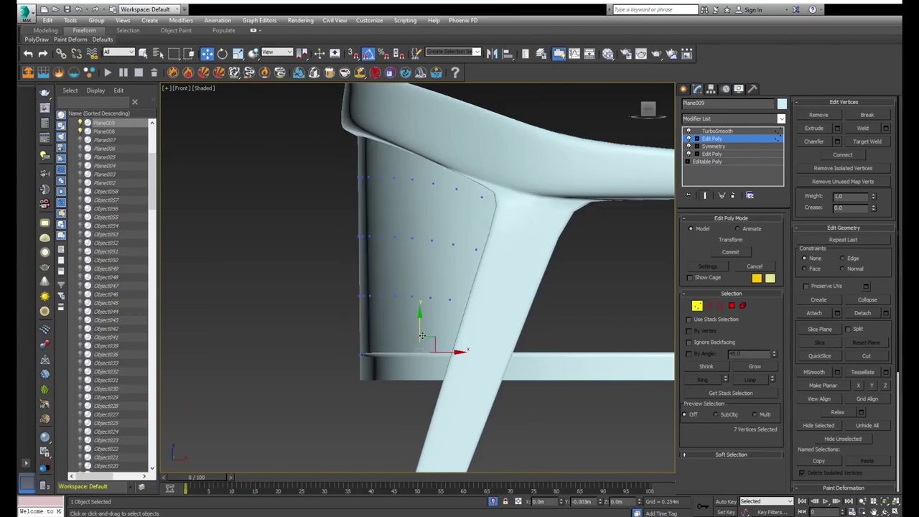
mouse_move(422, 336)
alt+middle_down()
mouse_move(378, 364)
mouse_move(435, 324)
alt+middle_up()
key(F3)
key(F3)
key(F3)
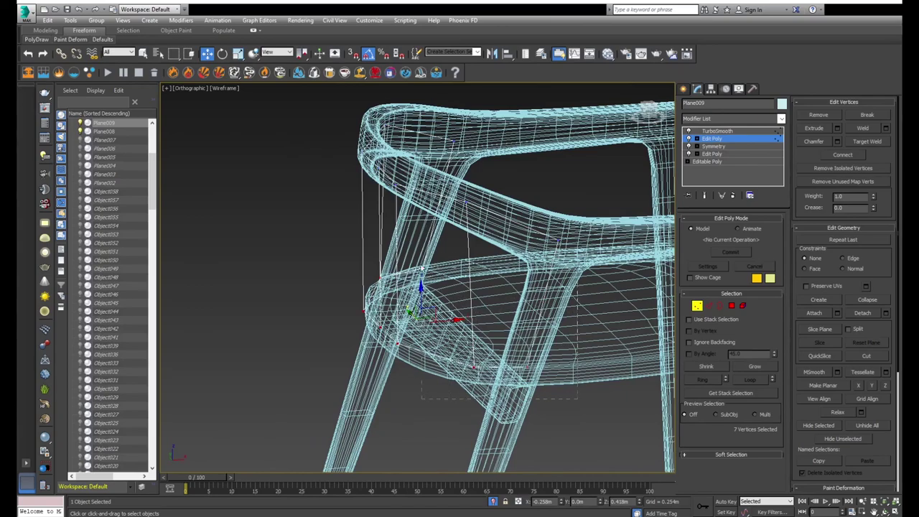
alt+middle_drag(412, 251, 415, 276)
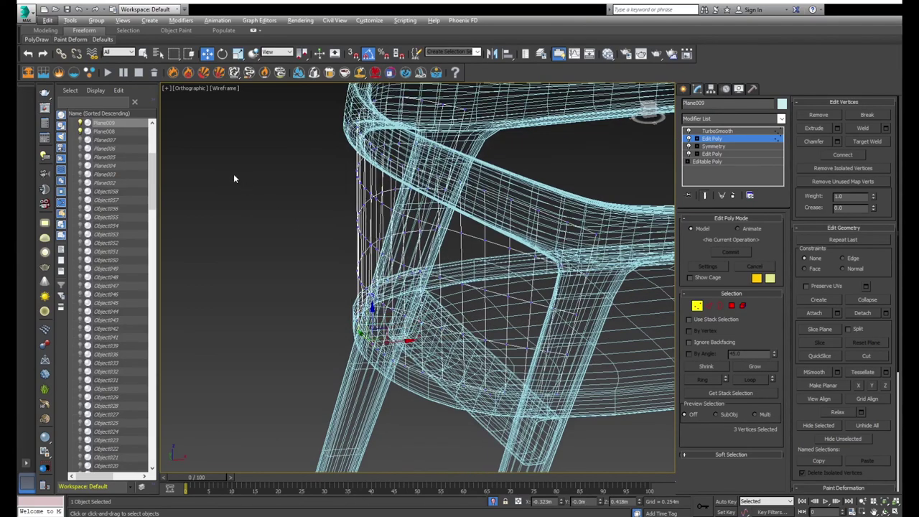
- Inspect the panel's fit against the seat ring from below and the chair's other side
scroll(393, 351, up, 5)
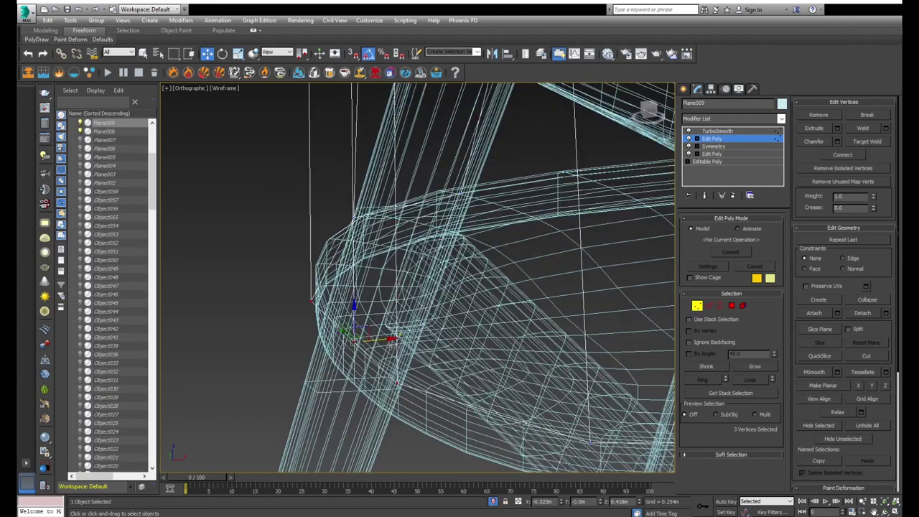
key(F3)
scroll(393, 344, down, 2)
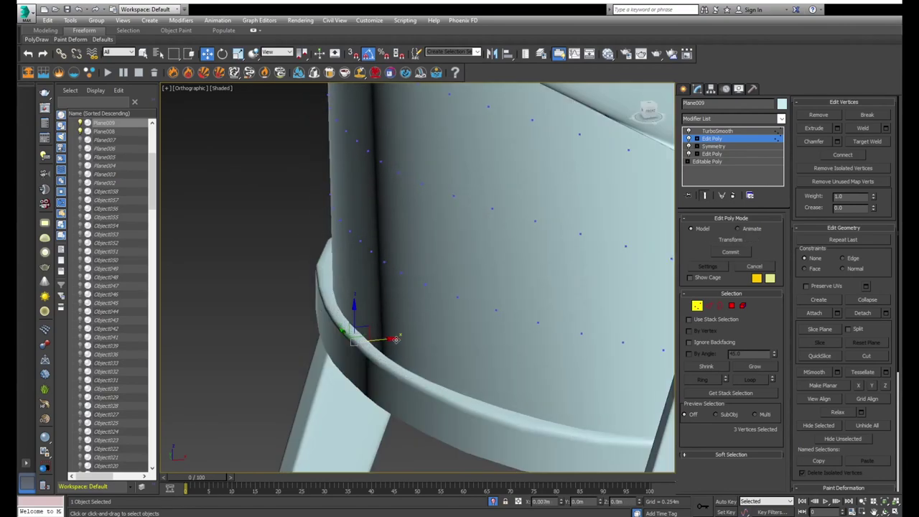
mouse_move(393, 339)
alt+middle_down()
mouse_move(389, 290)
mouse_move(435, 294)
alt+middle_up()
key(1)
scroll(503, 311, down, 4)
alt+middle_drag(504, 311, 402, 287)
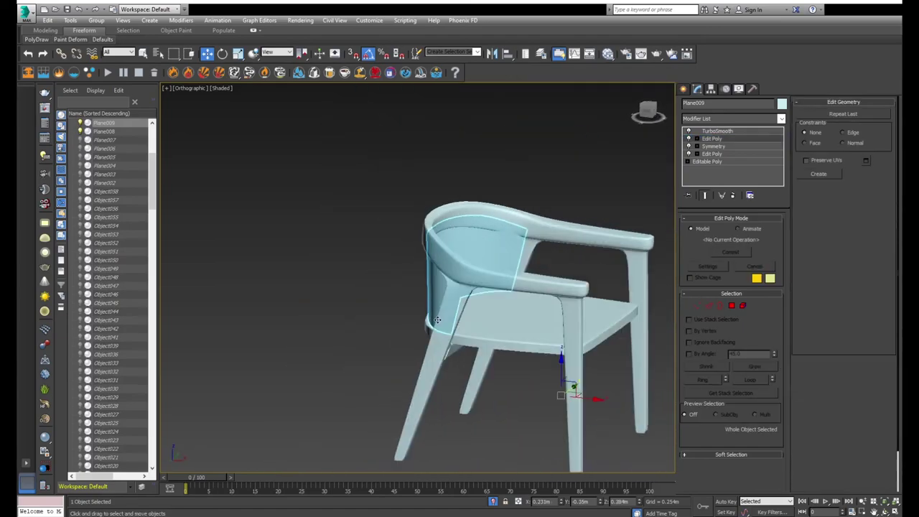
- Reselect the back panel (Plane009) and return to its Edit Poly vertex level
click(318, 275)
scroll(503, 215, up, 5)
click(532, 214)
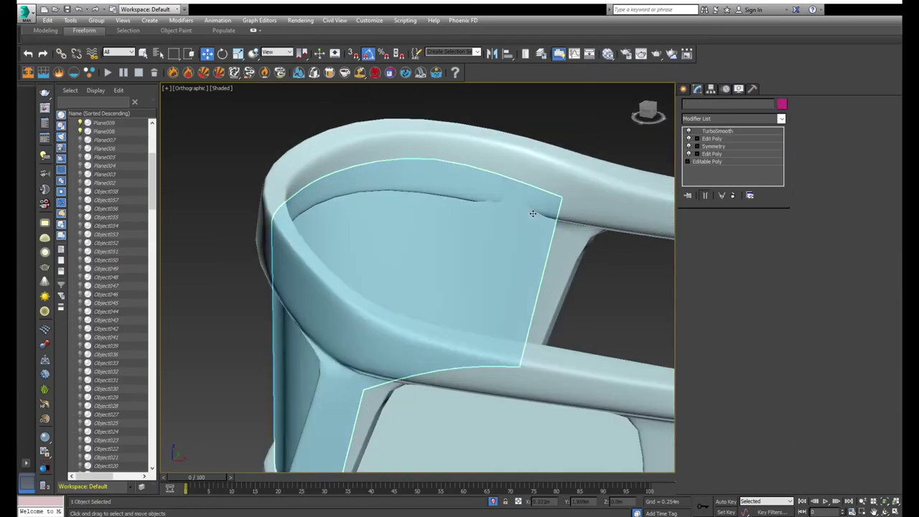
key(F3)
click(729, 138)
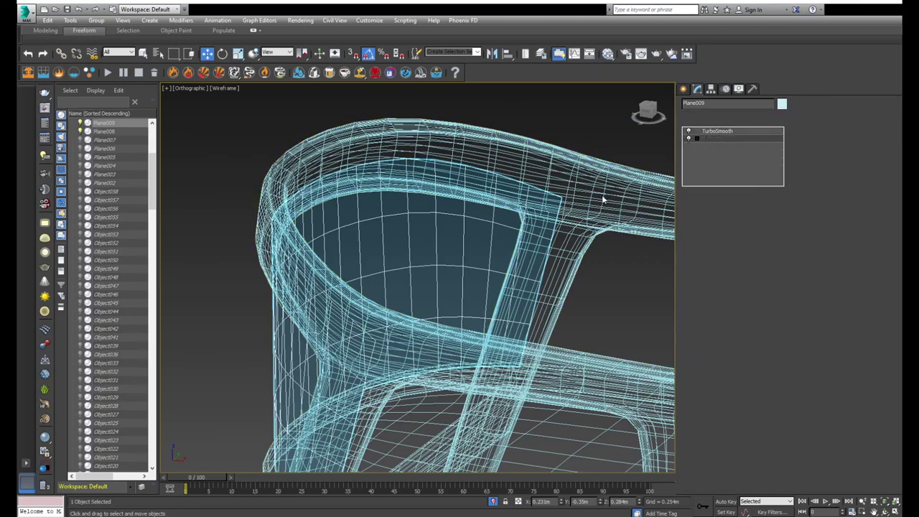
key(F3)
key(1)
- Select the vertices along the panel's top arc under the backrest
alt+middle_drag(531, 195, 485, 193)
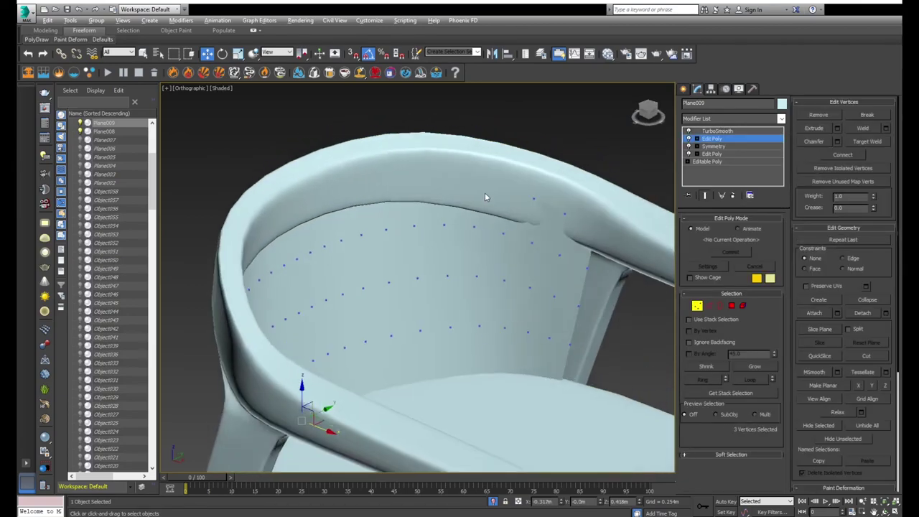
key(F3)
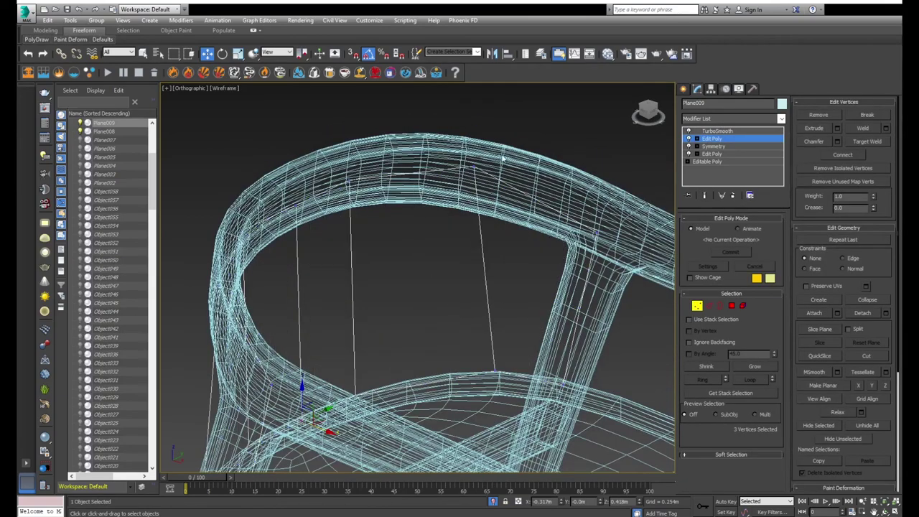
click(460, 185)
mouse_move(460, 186)
alt+middle_down()
mouse_move(335, 177)
mouse_move(449, 245)
alt+middle_up()
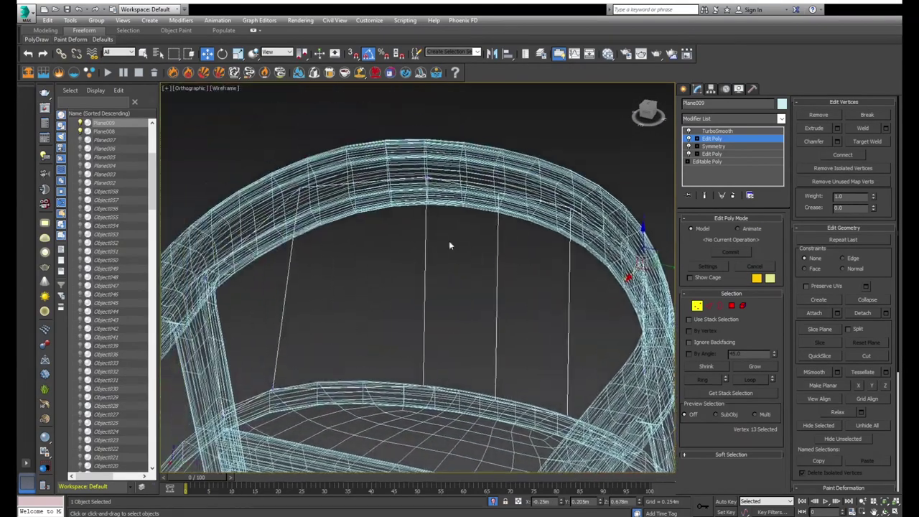
ctrl+click(281, 170)
key(F3)
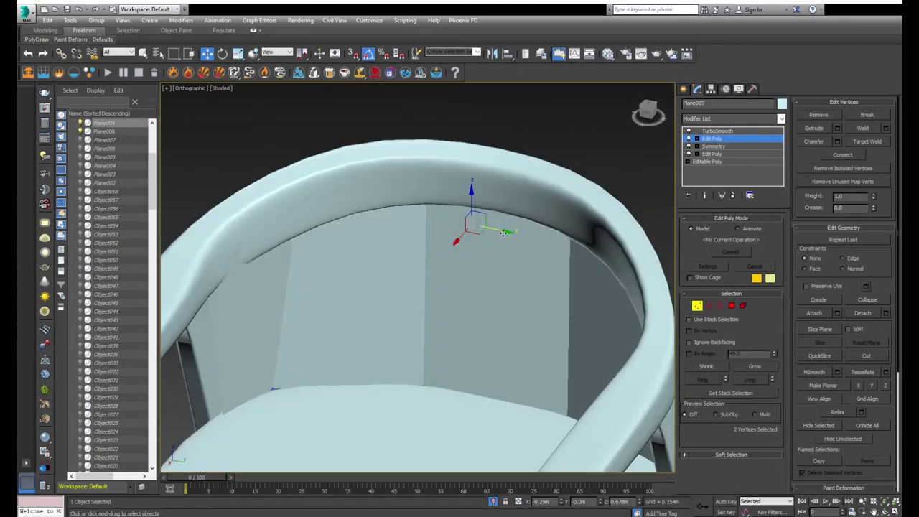
key(F3)
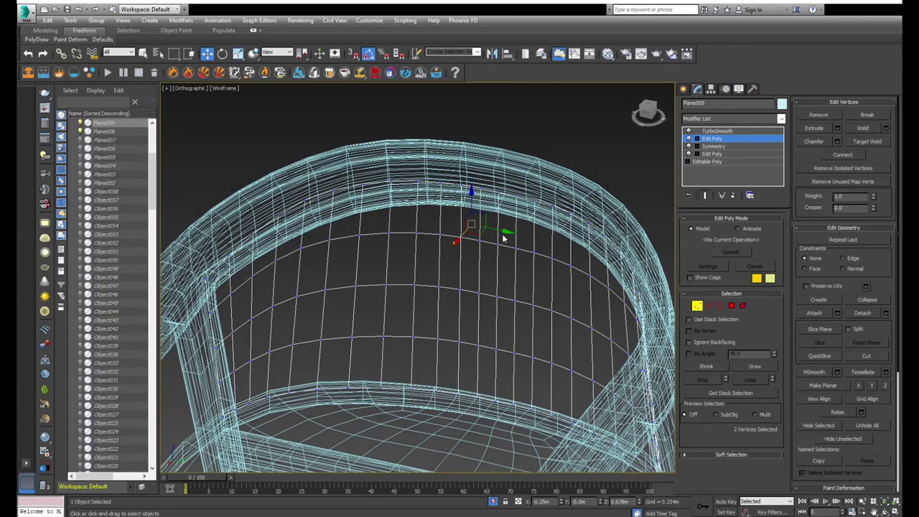
alt+middle_drag(335, 275, 235, 269)
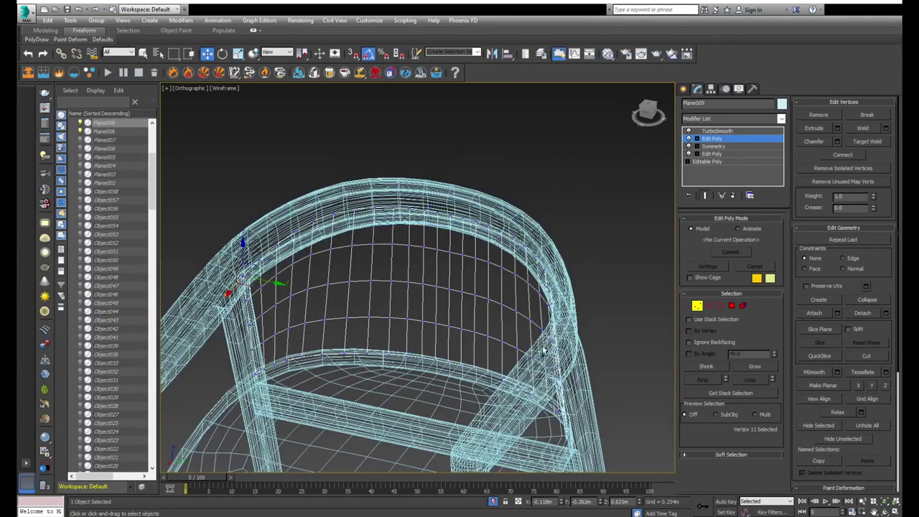
mouse_move(542, 349)
alt+middle_down()
mouse_move(552, 346)
mouse_move(571, 242)
mouse_move(462, 242)
alt+middle_up()
ctrl+click(571, 243)
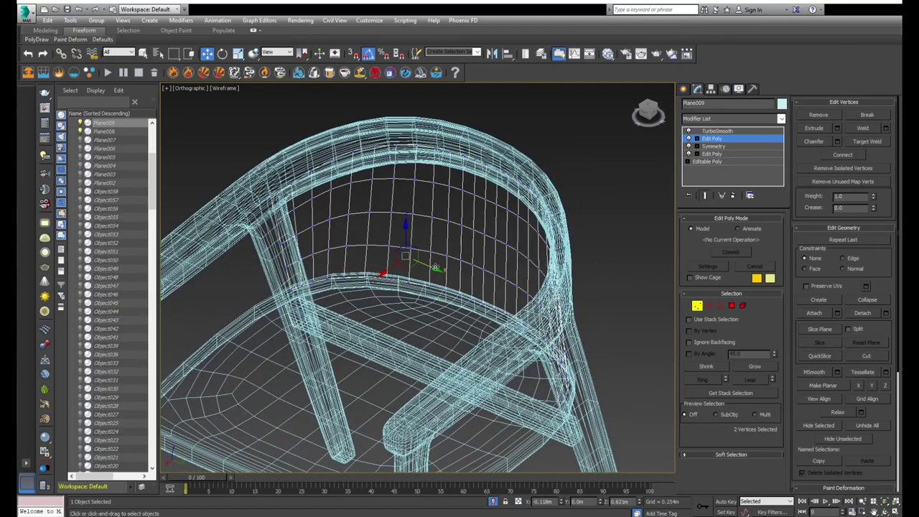
- Scale the top arc vertices to fit the backrest, checking with edged faces shown
key(r)
key(F3)
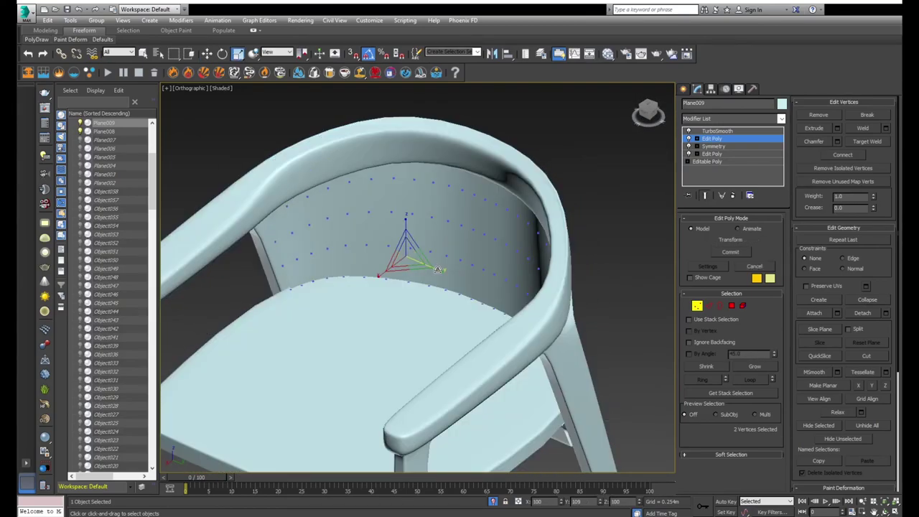
key(F3)
key(F3)
key(F3)
key(F3)
key(F4)
scroll(311, 246, up, 5)
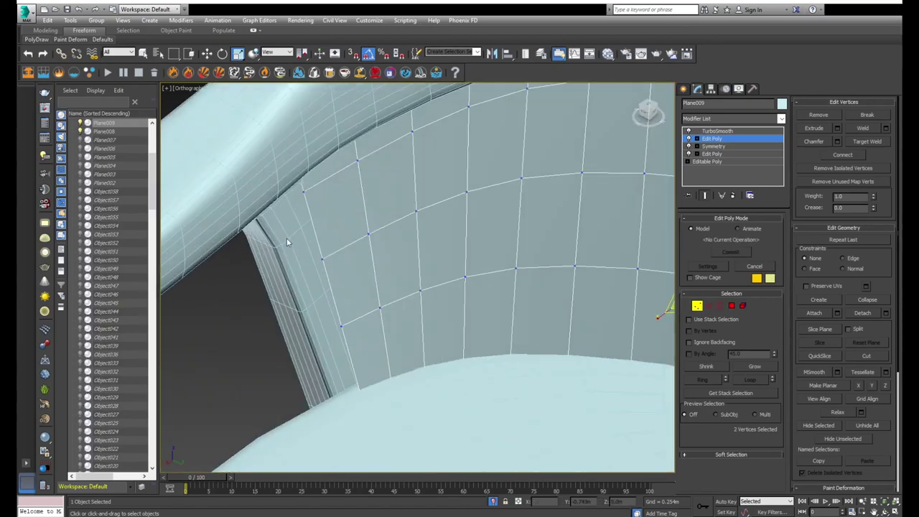
scroll(287, 242, down, 5)
- Exit vertex editing, deselect everything, hide mesh edges and review the smoothed panel
key(1)
alt+middle_drag(340, 237, 420, 242)
scroll(514, 218, up, 4)
key(w)
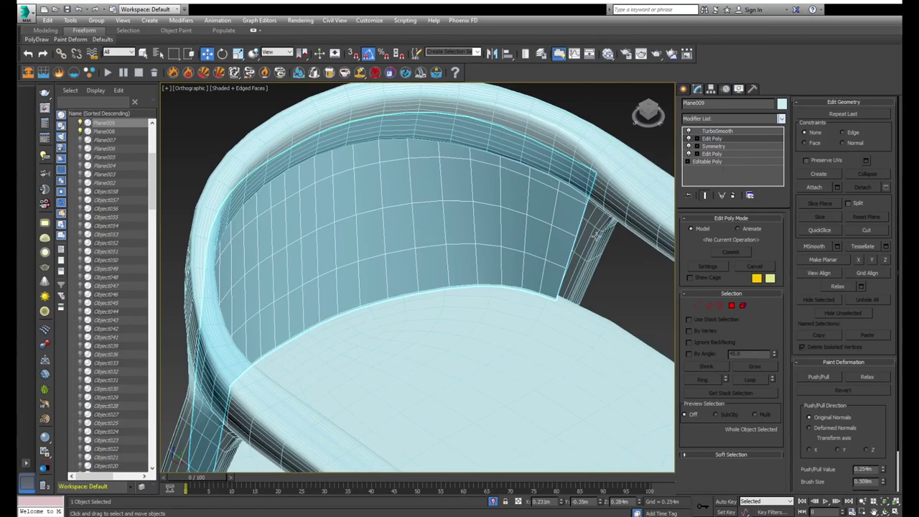
scroll(595, 235, down, 5)
click(620, 256)
key(F4)
scroll(568, 258, up, 4)
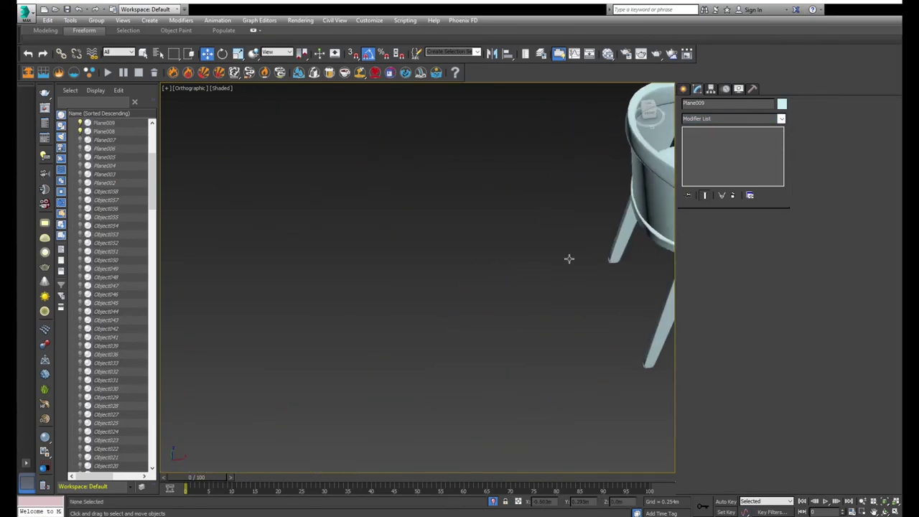
scroll(568, 259, down, 4)
- Save the scene with the fitted back panel
scroll(322, 303, up, 4)
click(395, 172)
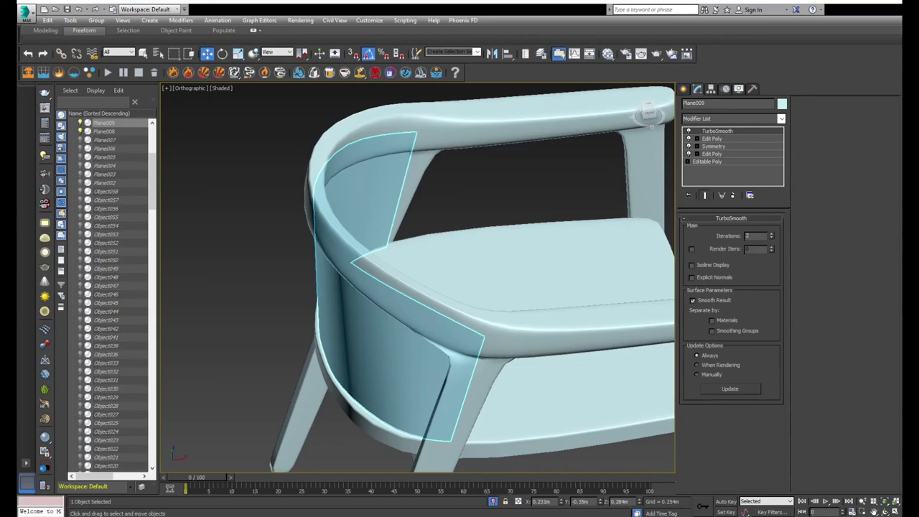
alt+middle_drag(446, 196, 396, 210)
scroll(396, 210, down, 5)
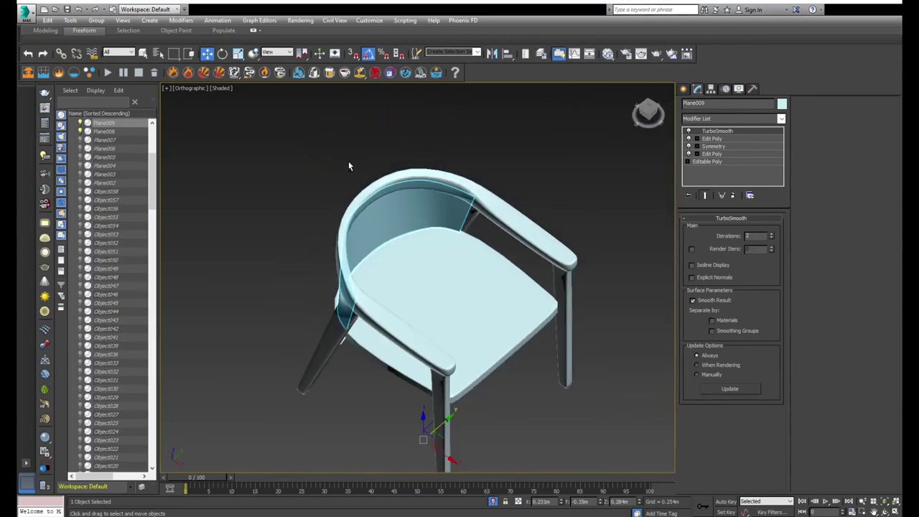
click(346, 157)
key(ctrl+s)
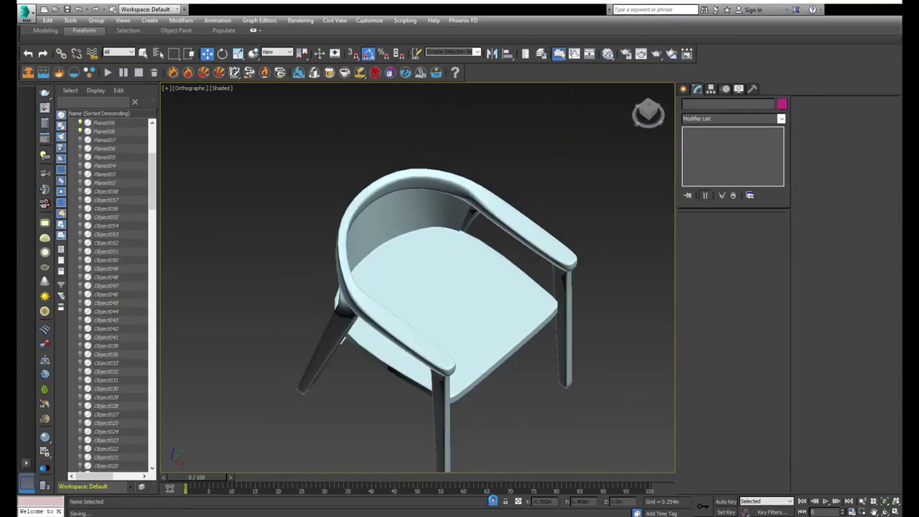
- Clone the chair frame Plane008 to create the copy Plane010
click(474, 323)
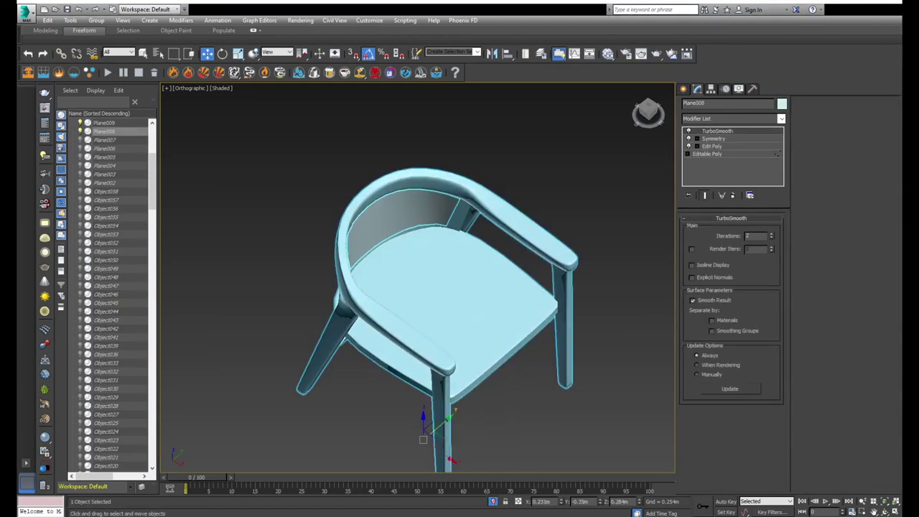
alt+middle_drag(464, 332, 631, 247)
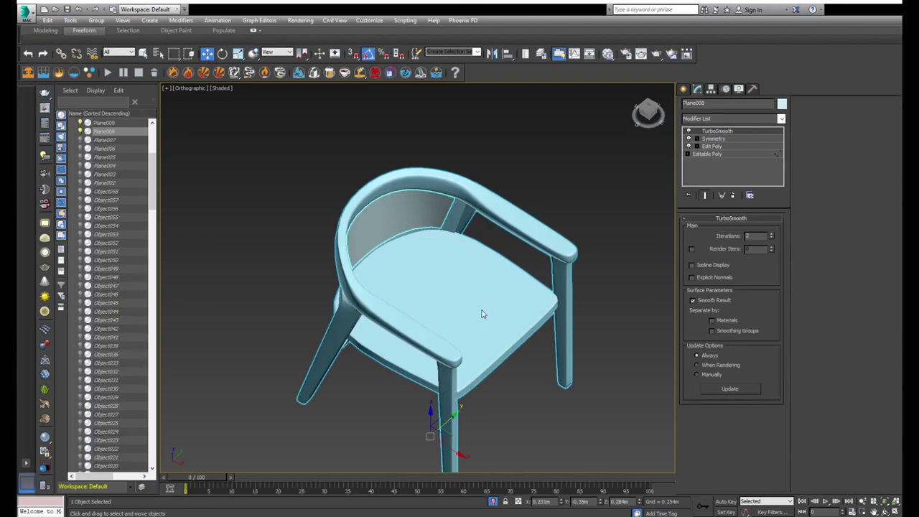
key(ctrl+v)
- Collapse Plane010's stack up to Symmetry, leaving Editable Poly under TurboSmooth
key(F3)
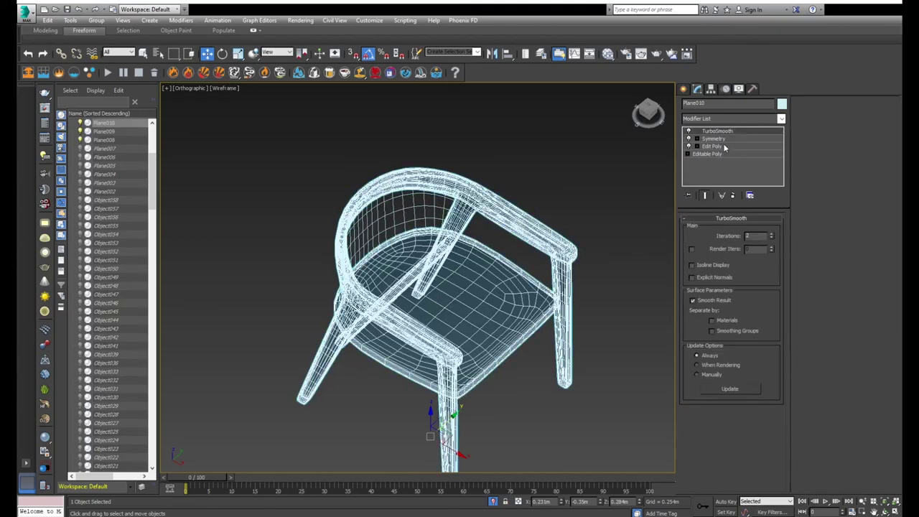
click(715, 139)
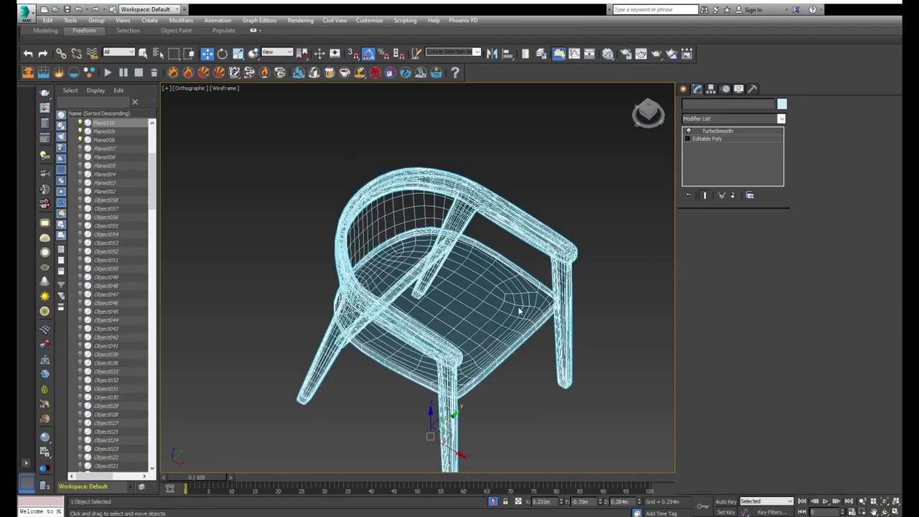
click(736, 141)
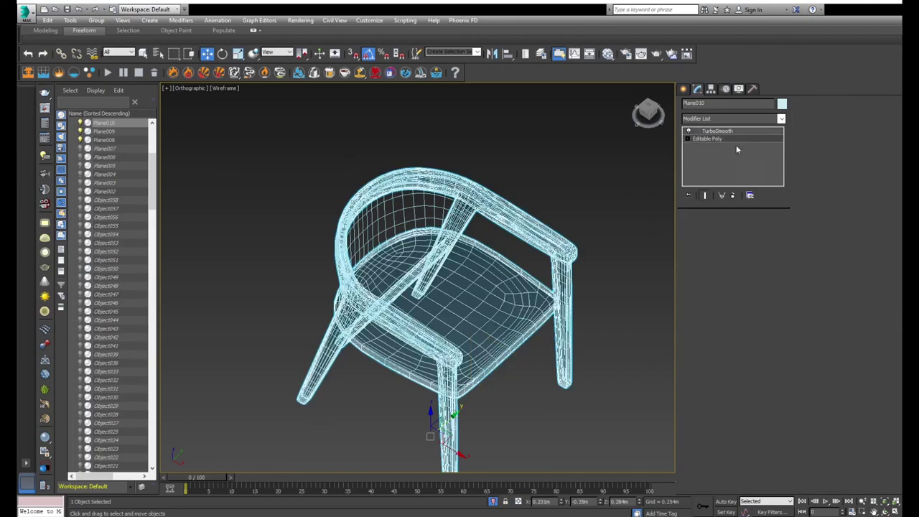
- In Polygon mode, select the seat cushion element's polygons
key(4)
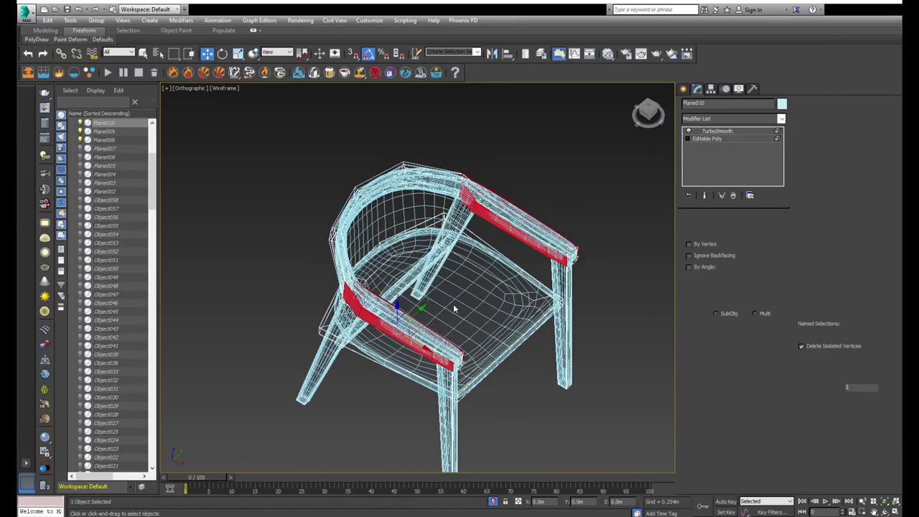
click(454, 306)
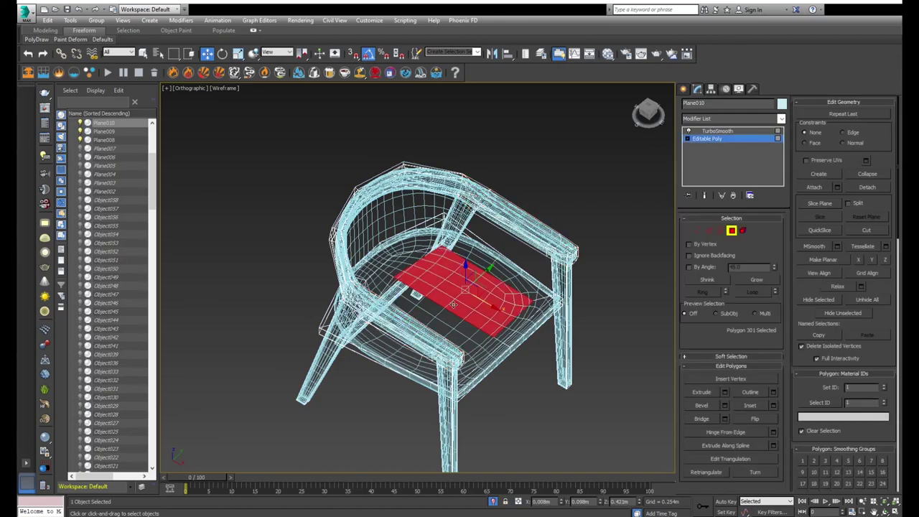
key(ctrl+a)
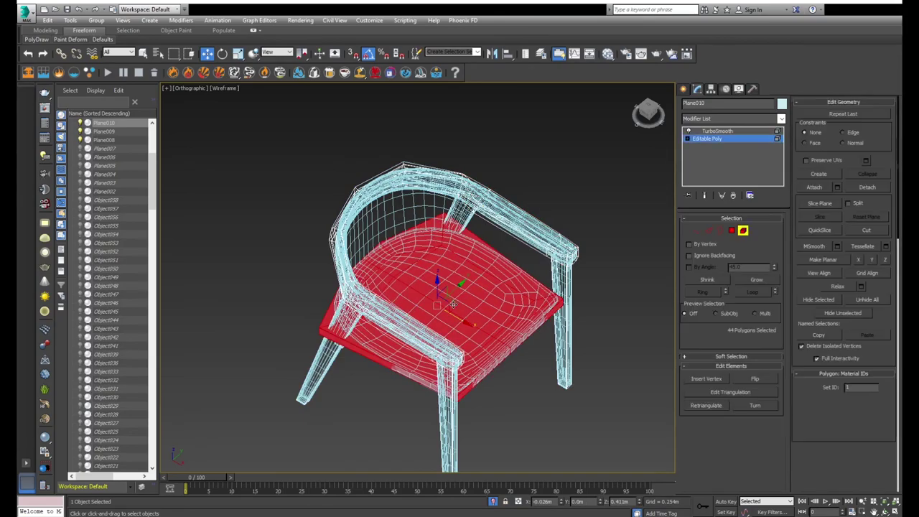
key(ctrl+i)
key(ctrl+d)
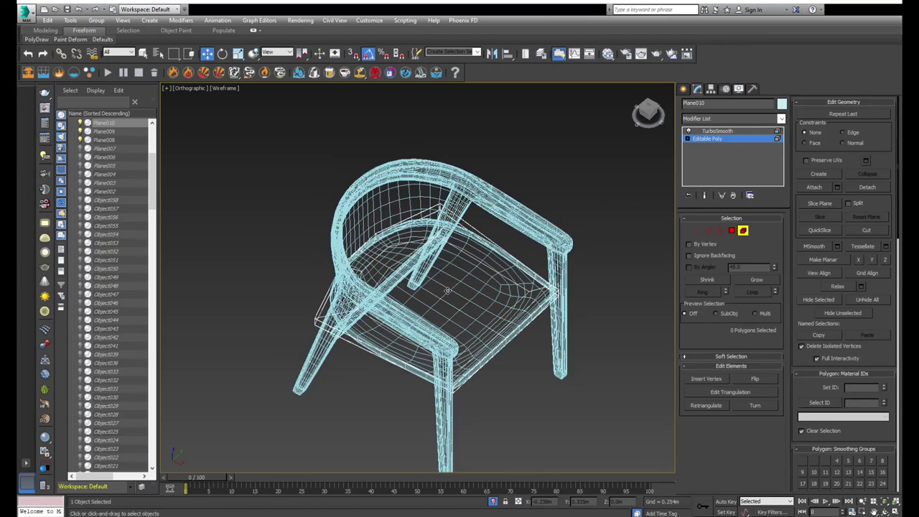
- In Front view, move the 44 seat cushion polygons slightly upward on Y
key(f)
key(z)
click(431, 285)
key(z)
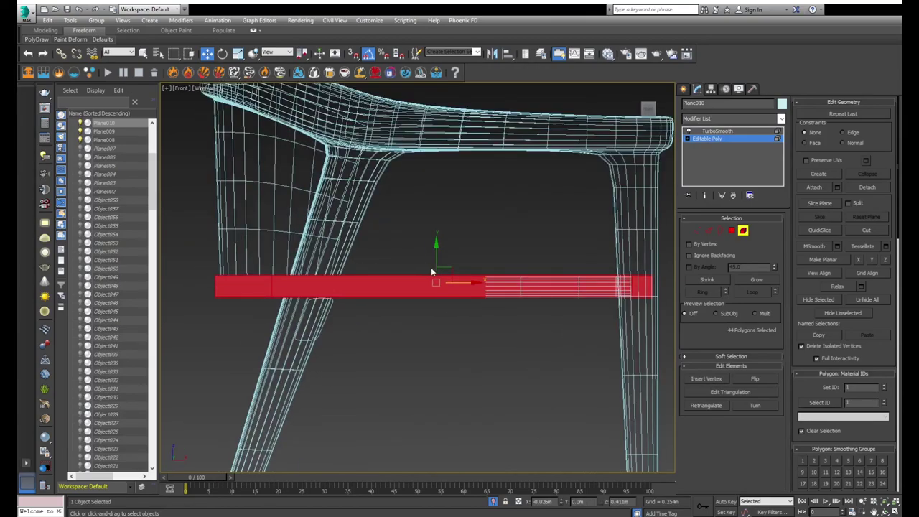
drag(435, 251, 434, 239)
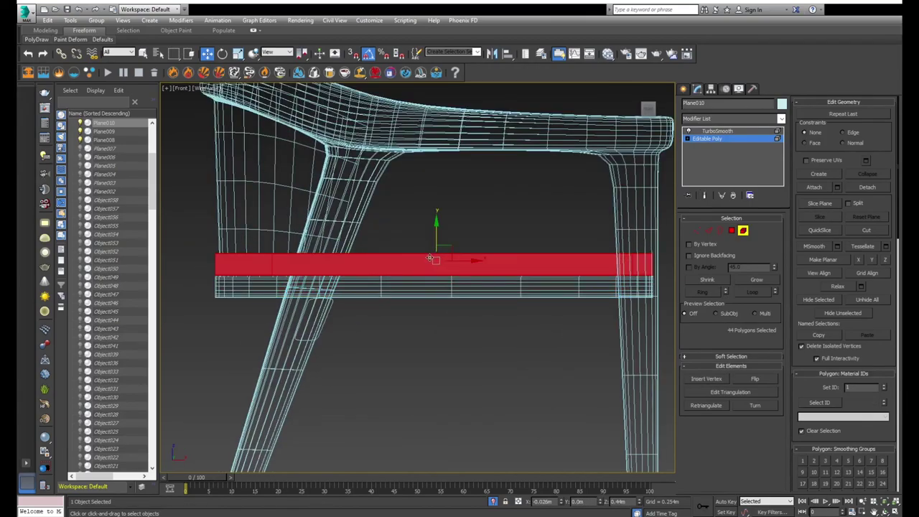
alt+middle_drag(434, 239, 440, 264)
scroll(440, 264, up, 2)
- With Show End Result on, scale the seat cushion on X/Y to 90%
key(ctrl+e)
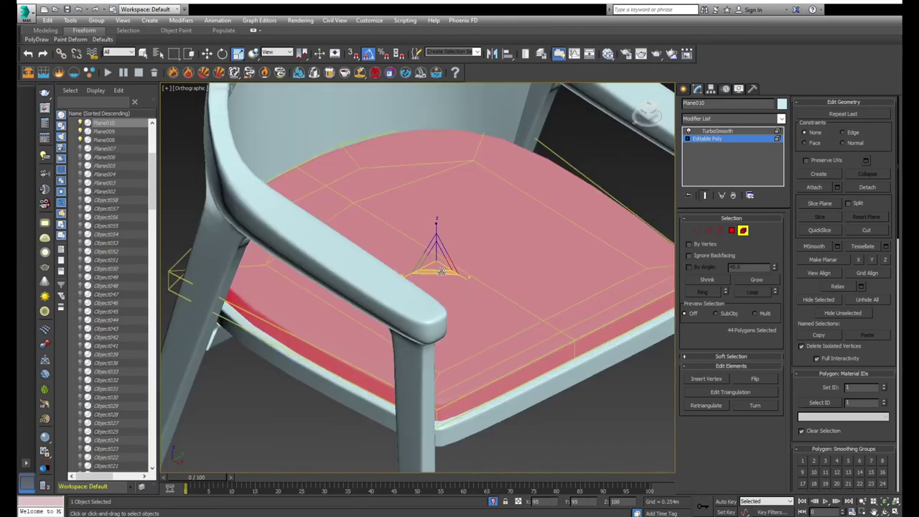
drag(438, 270, 443, 271)
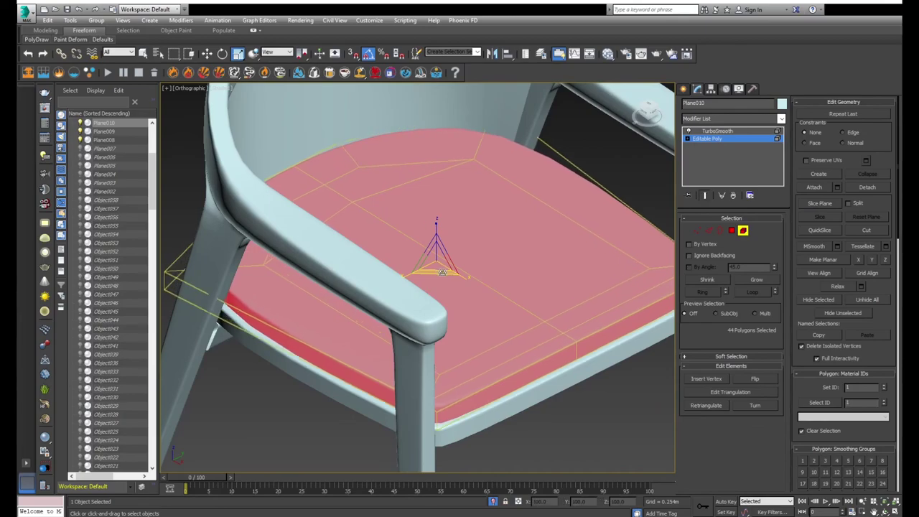
key(f)
key(F3)
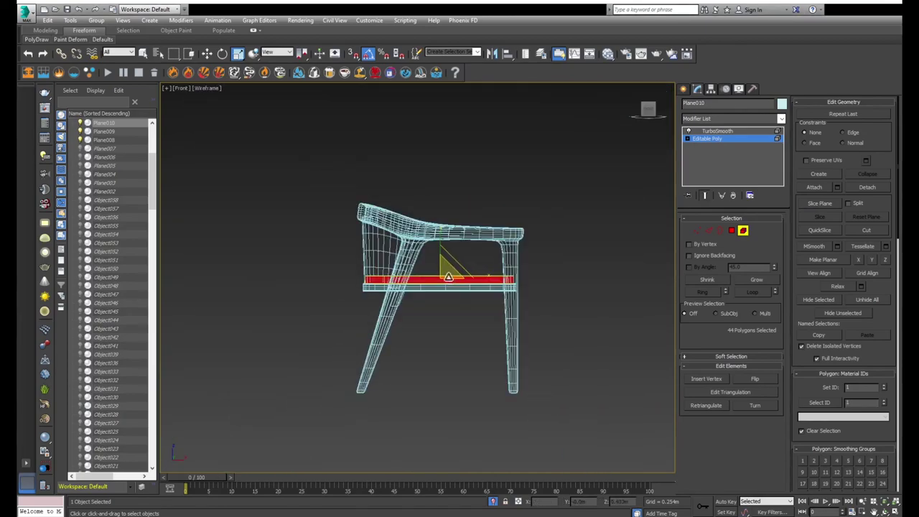
scroll(351, 274, up, 3)
- Raise the top row of the cushion's vertices
key(1)
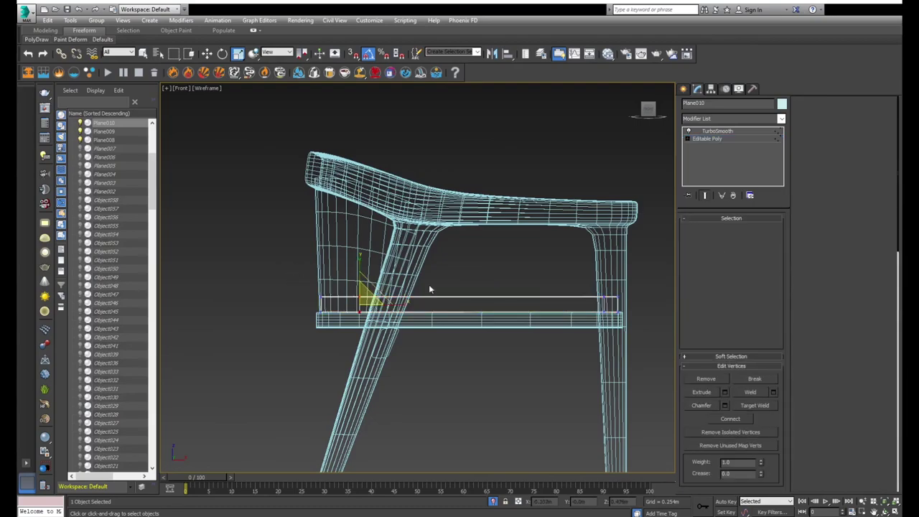
key(w)
drag(639, 283, 309, 319)
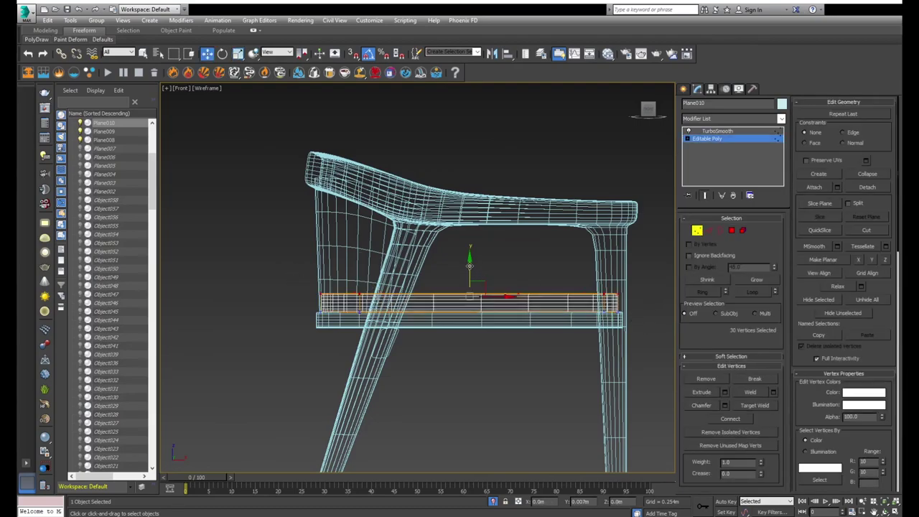
drag(502, 280, 509, 263)
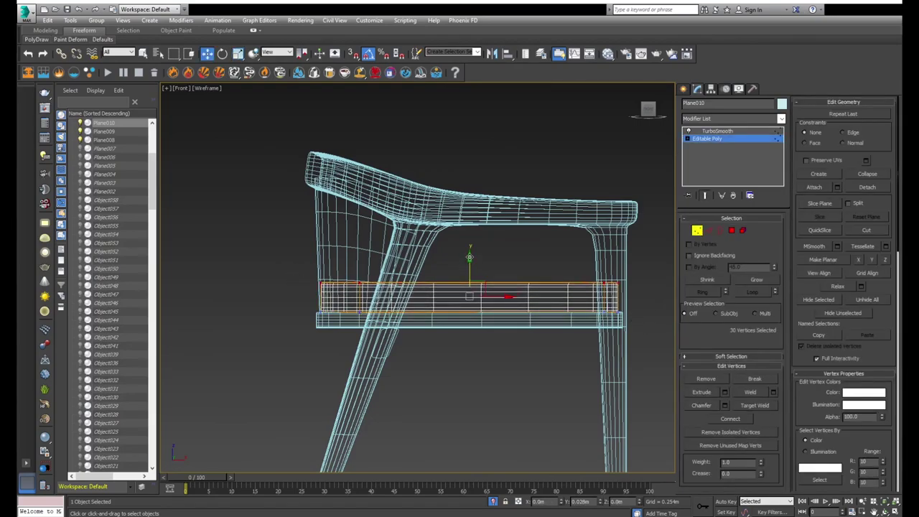
scroll(629, 316, up, 5)
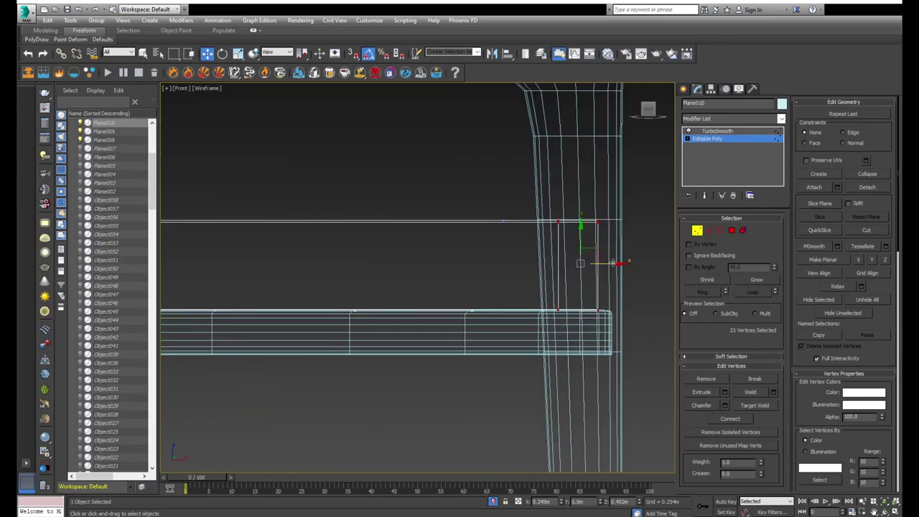
- Select the cushion vertices near the front leg and check them from an angled view
drag(631, 215, 623, 271)
key(F3)
scroll(623, 271, down, 5)
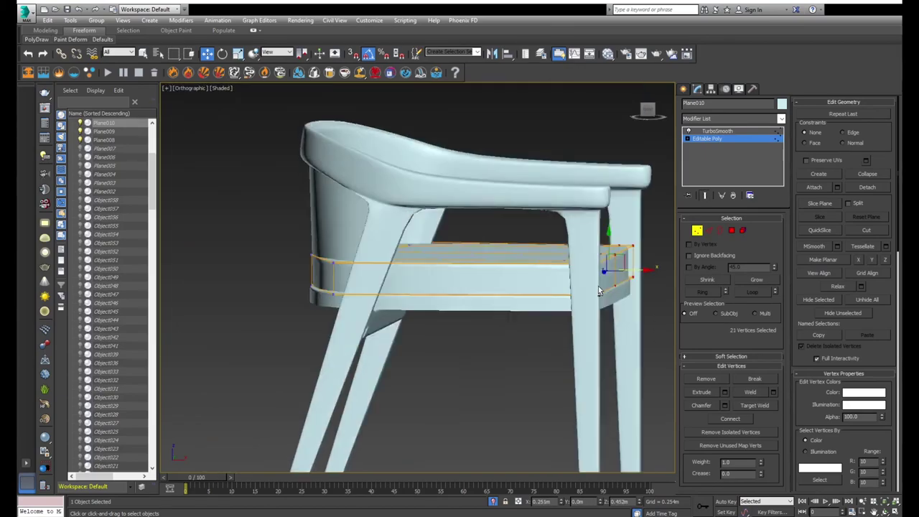
alt+middle_drag(623, 271, 562, 301)
scroll(562, 301, up, 3)
key(F3)
- Select the seat slab polygon of the cushion from above
key(F3)
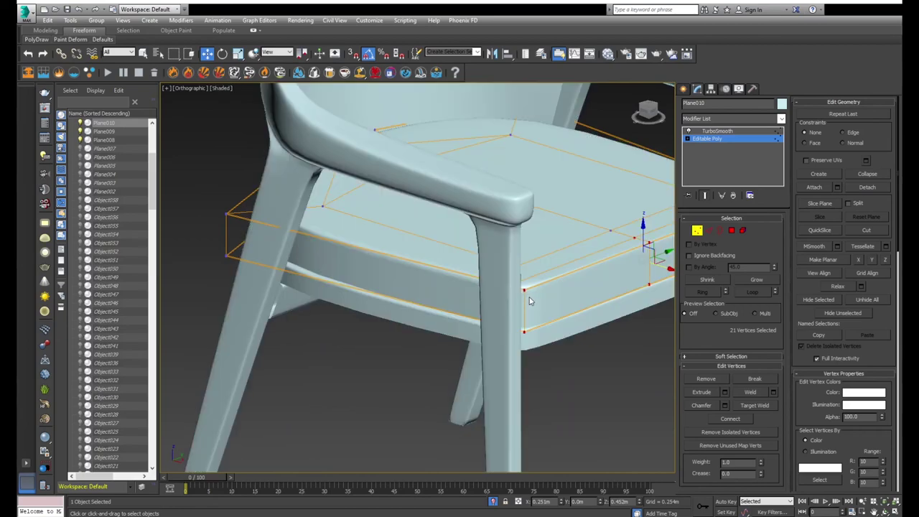
key(4)
mouse_move(547, 311)
alt+middle_down()
mouse_move(574, 247)
mouse_move(578, 302)
mouse_move(594, 330)
alt+middle_up()
scroll(562, 286, down, 5)
key(F3)
scroll(573, 254, up, 4)
click(577, 301)
scroll(578, 302, down, 3)
scroll(594, 330, up, 4)
- Select the ring of parallel edges across the seat cushion
key(2)
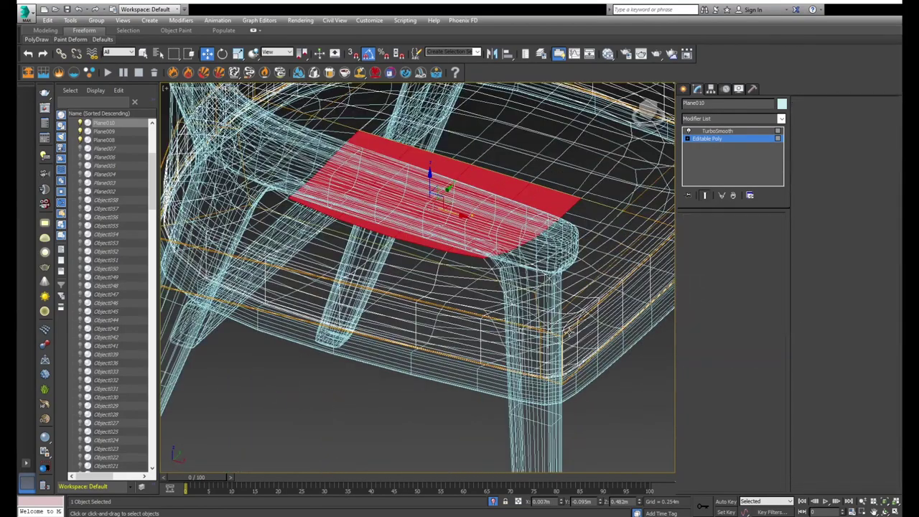
key(F3)
scroll(556, 336, up, 3)
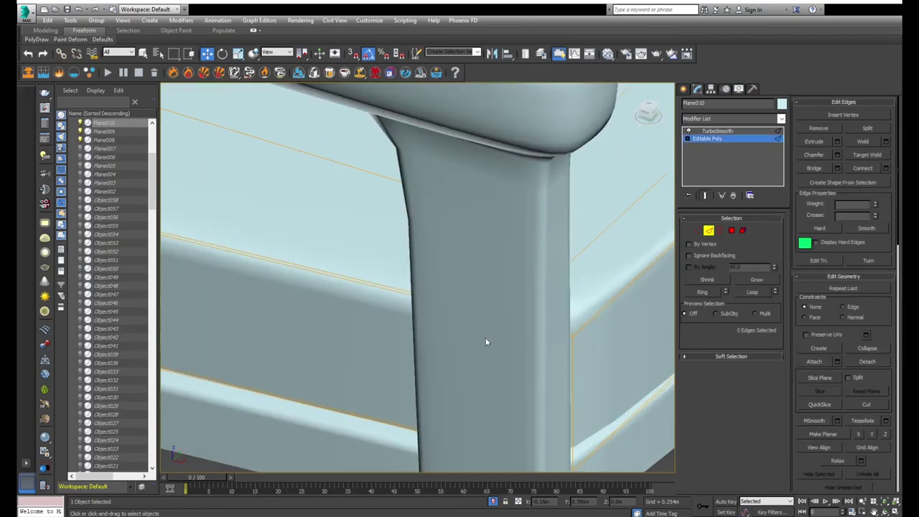
key(F3)
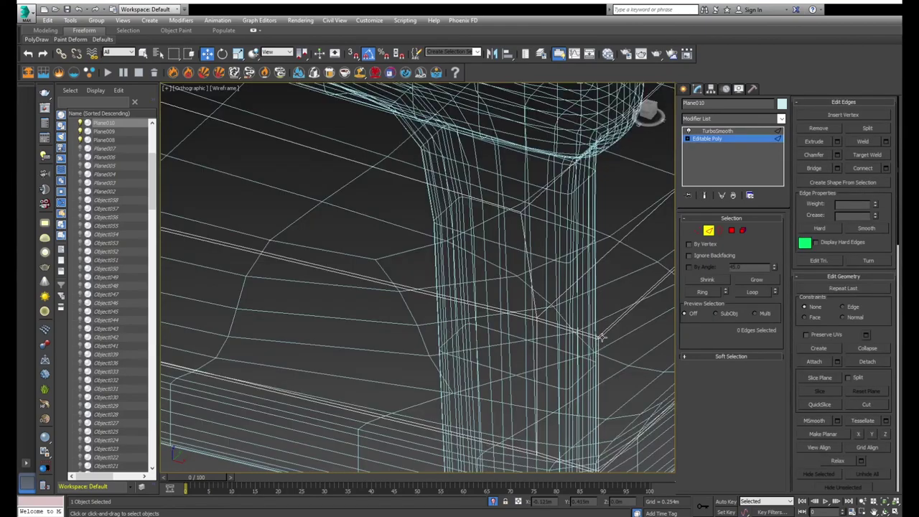
click(601, 337)
key(f)
scroll(471, 259, down, 3)
- Preview the smoothed cushion, leave sub-object editing and save the scene
key(alt+r)
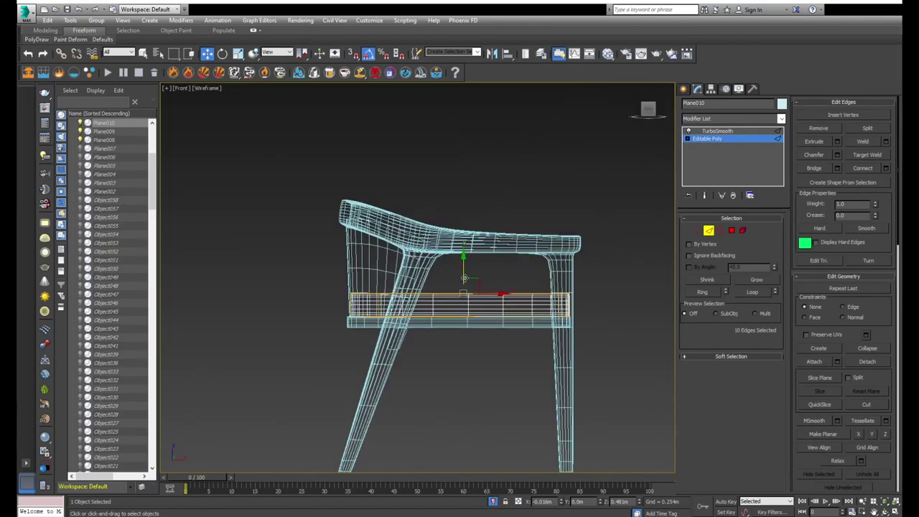
click(705, 194)
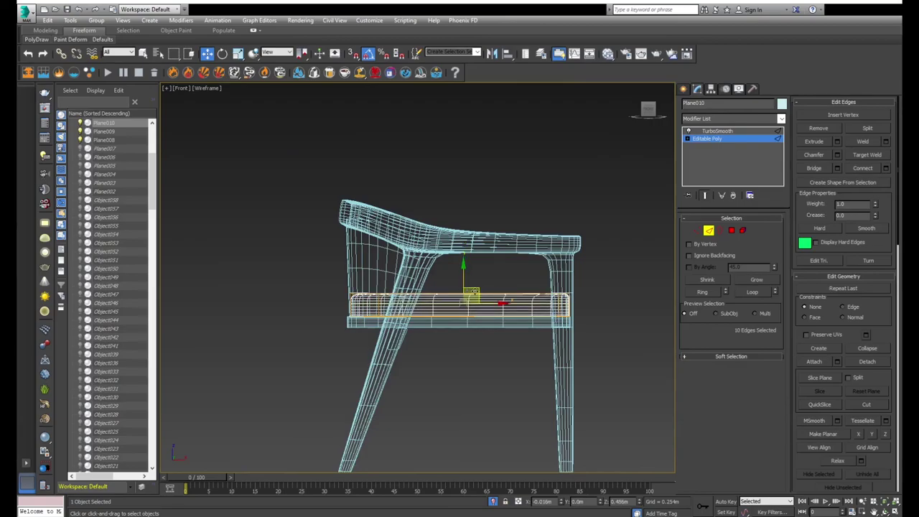
alt+middle_drag(527, 304, 552, 315)
scroll(560, 316, up, 2)
scroll(567, 318, up, 2)
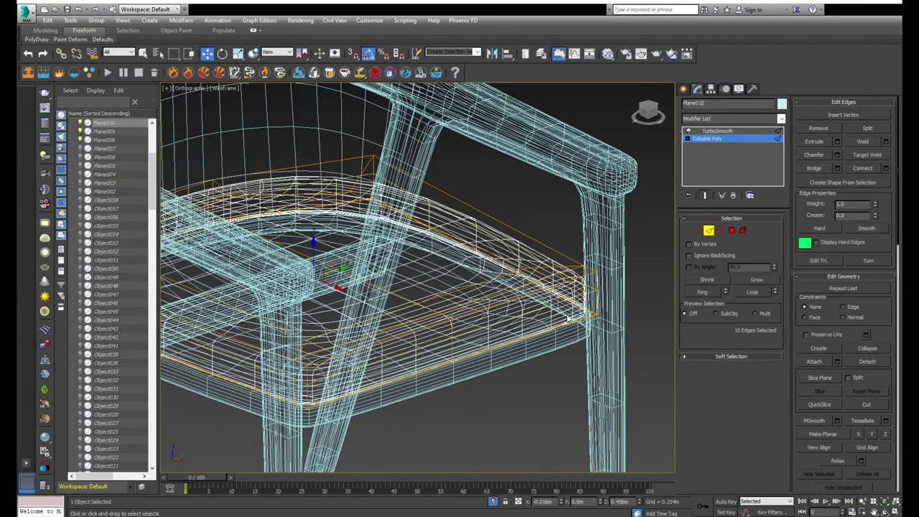
key(4)
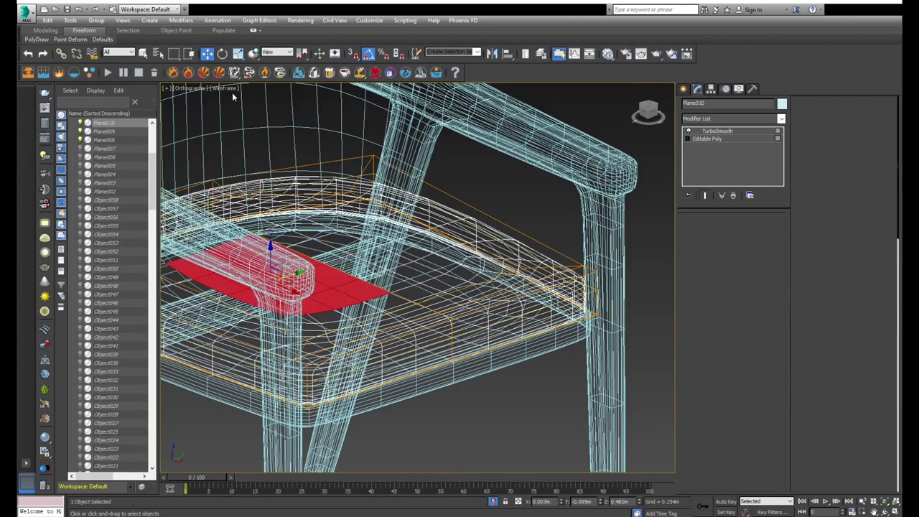
key(F3)
key(4)
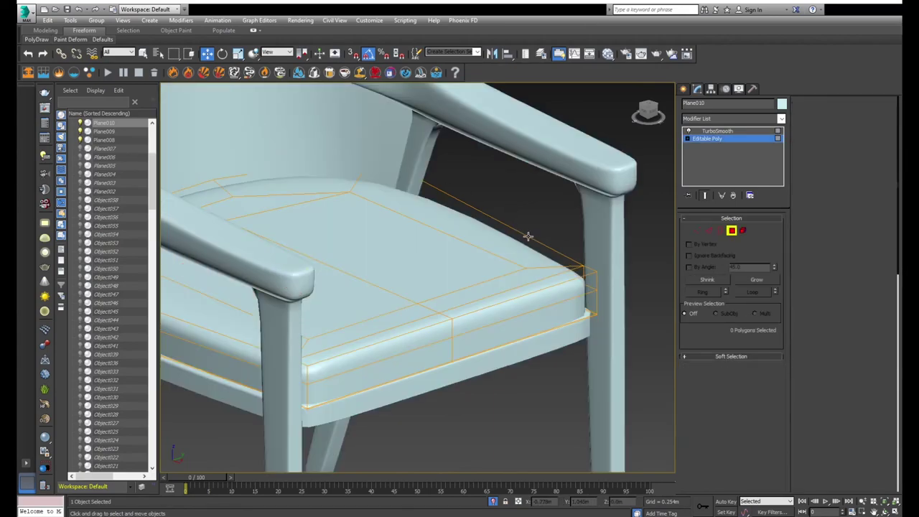
key(ctrl+s)
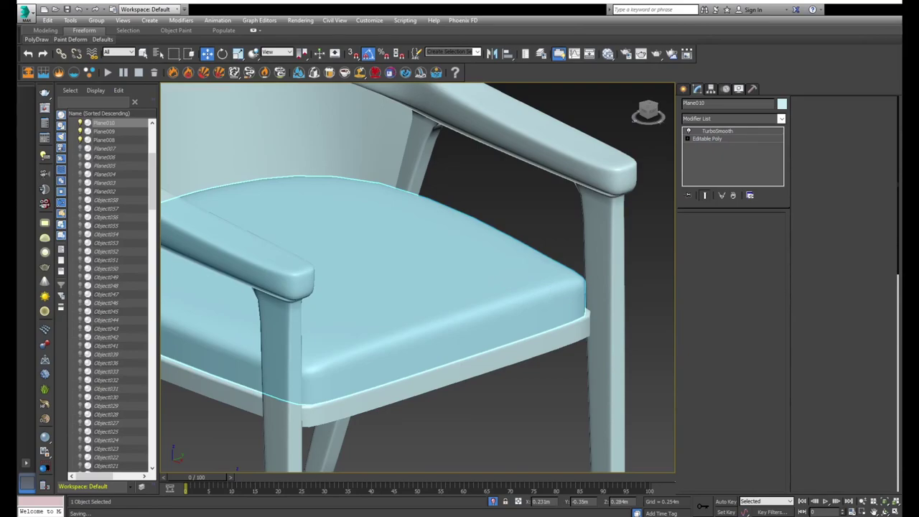
- Return to the cushion's base editable mesh level in the front wireframe view
key(f)
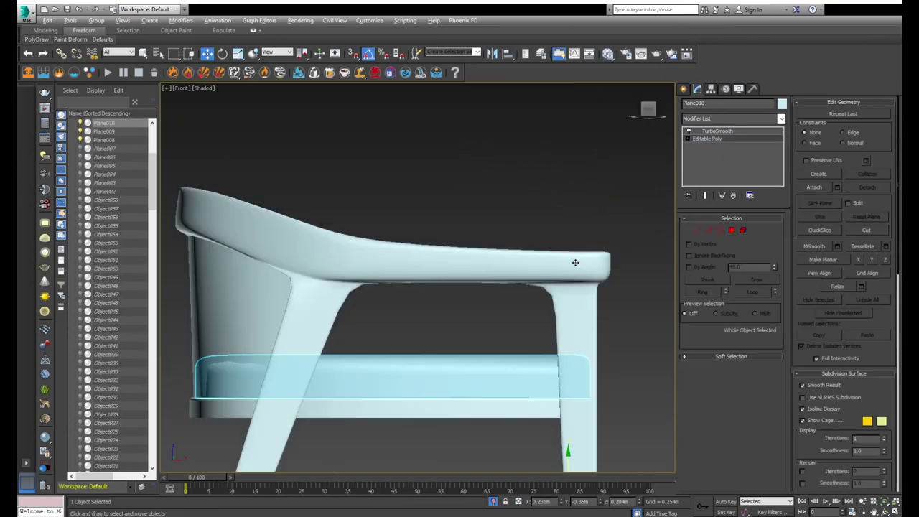
key(F3)
middle_drag(572, 267, 544, 280)
click(721, 138)
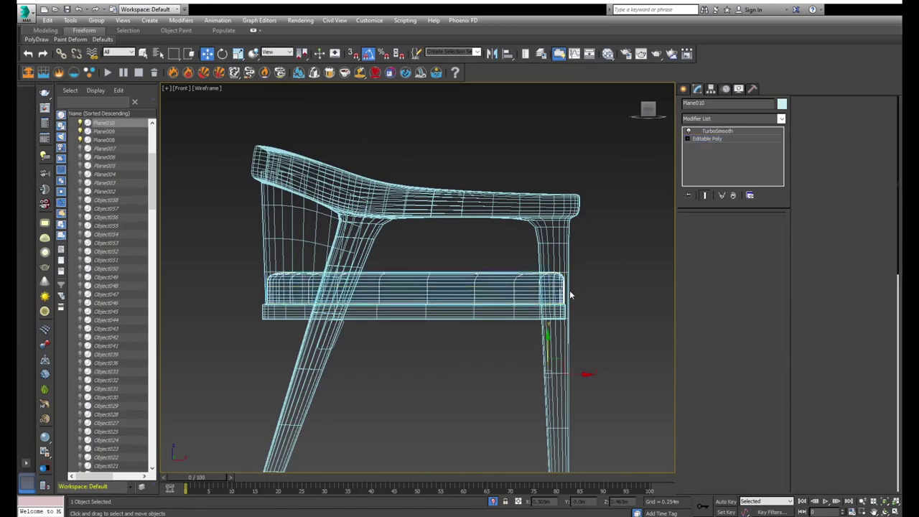
scroll(569, 290, up, 2)
scroll(566, 295, up, 2)
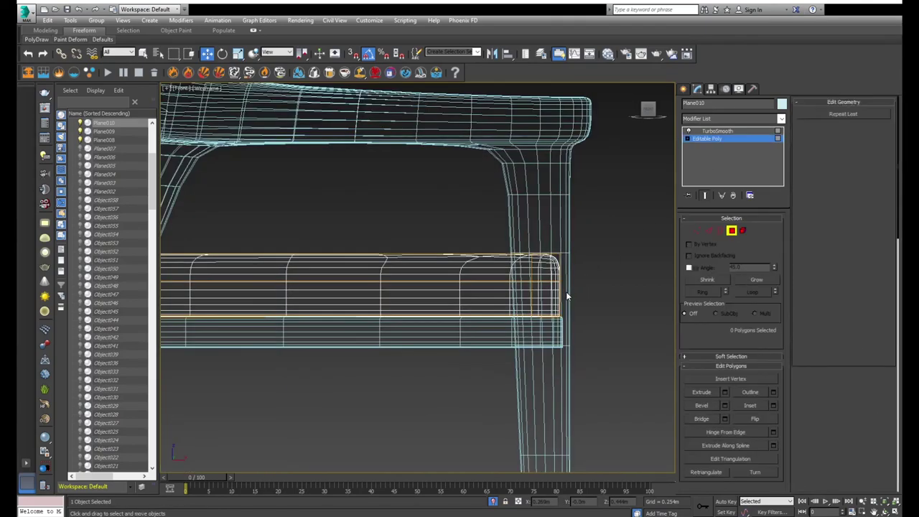
scroll(565, 292, down, 3)
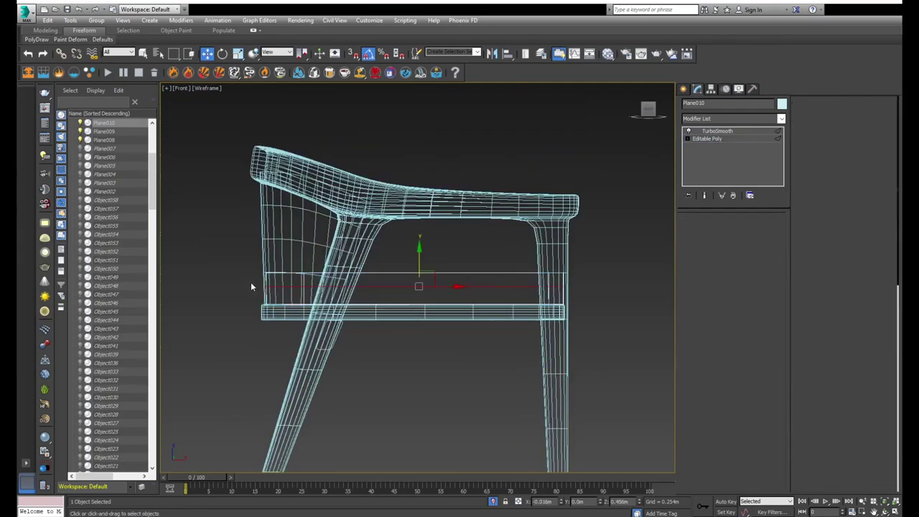
key(1)
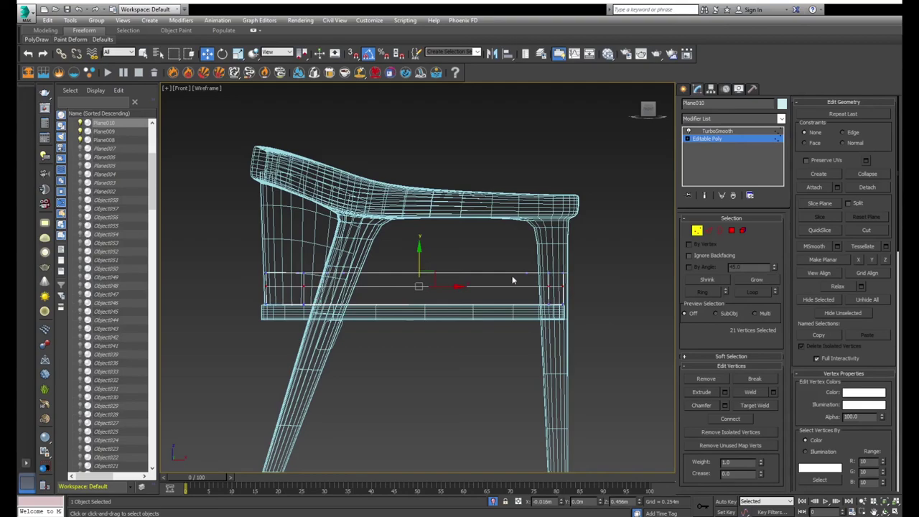
scroll(512, 280, up, 2)
key(1)
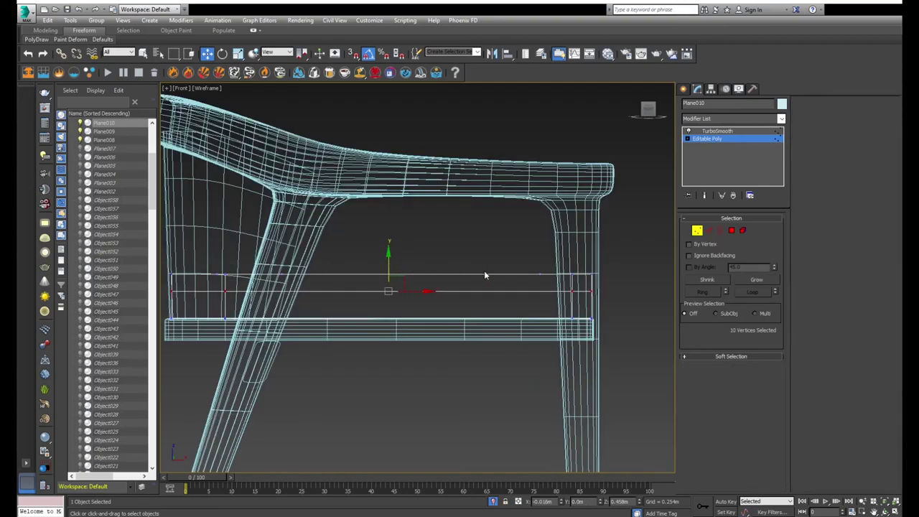
- Add a Symmetry modifier and rotate the cushion about 90° to lie horizontal
key(w)
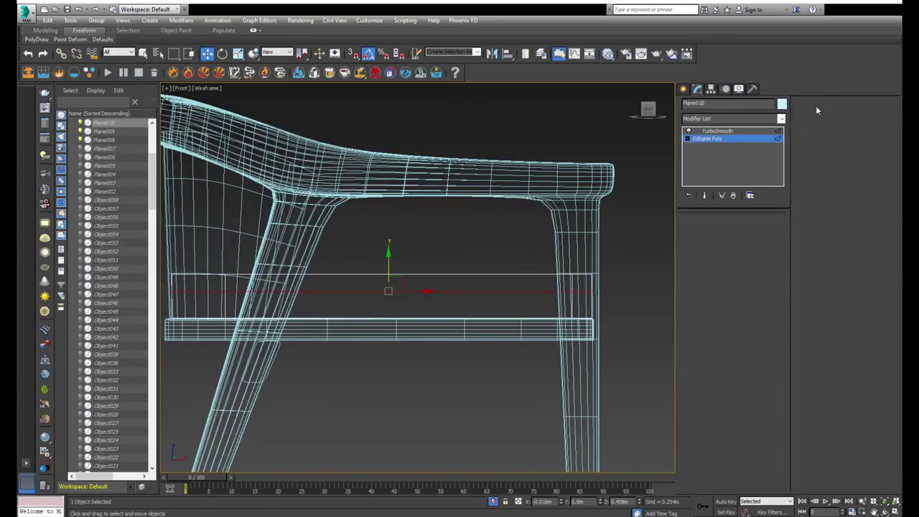
click(781, 120)
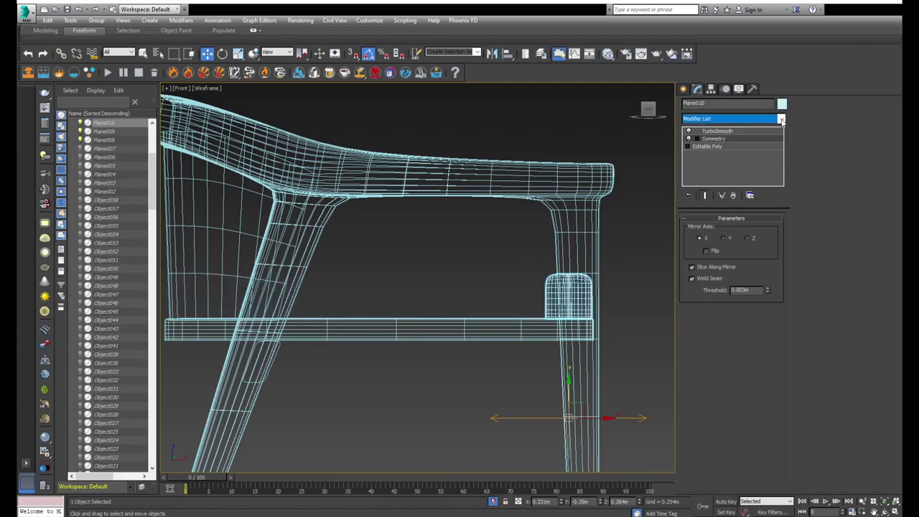
key(e)
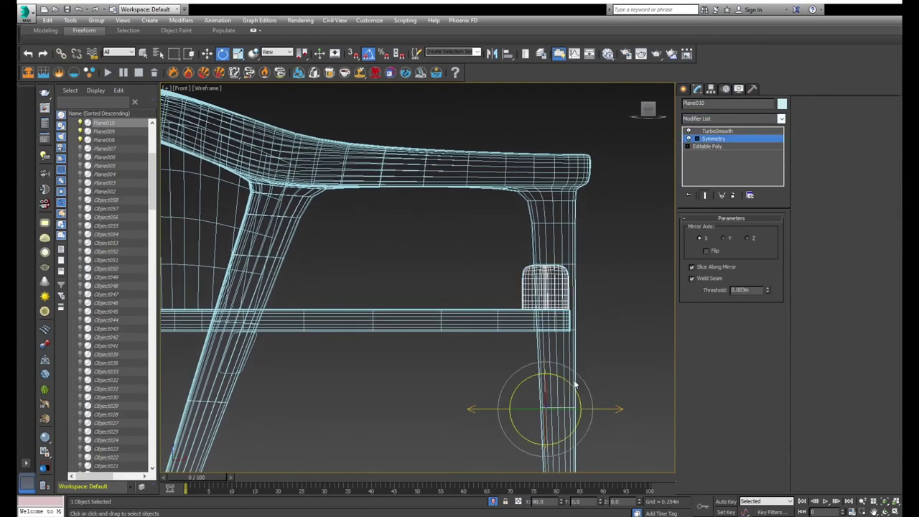
drag(567, 380, 539, 352)
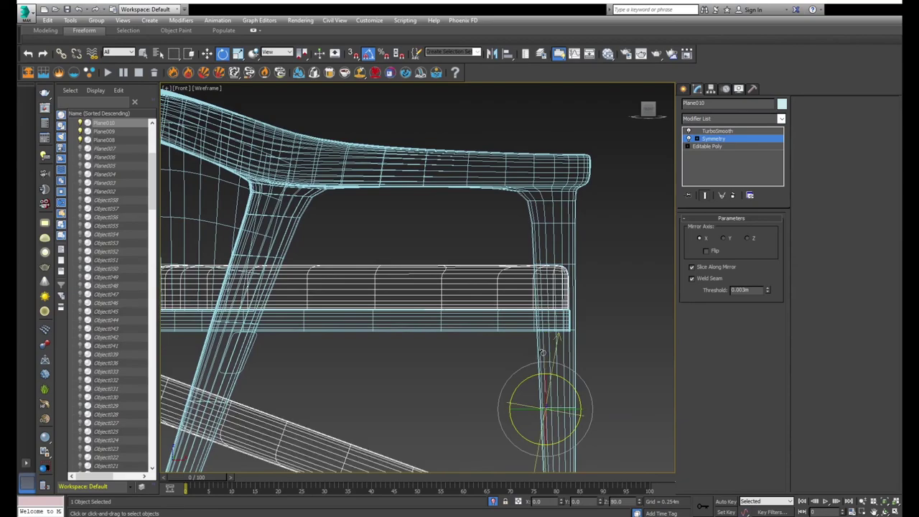
- Raise the rotated cushion up into the seat between the legs
key(w)
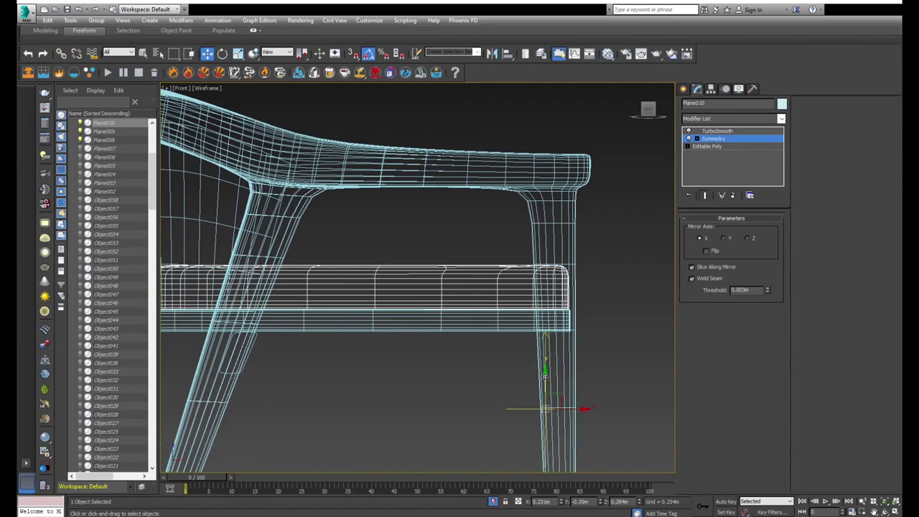
drag(544, 373, 542, 259)
key(F3)
middle_drag(543, 260, 570, 274)
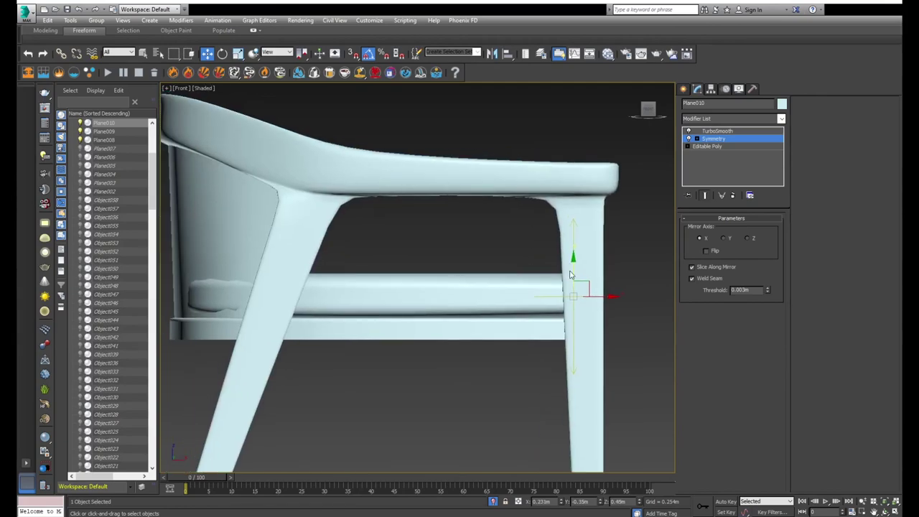
scroll(571, 274, down, 2)
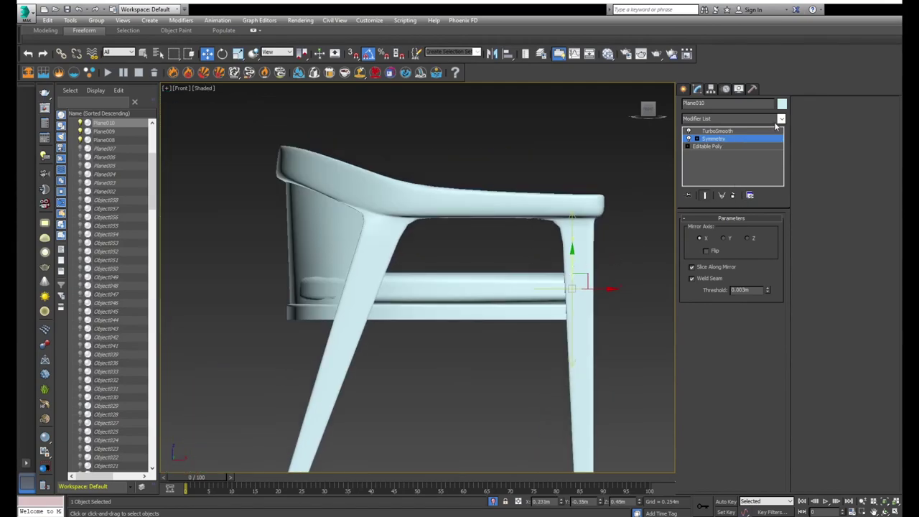
- In the base Editable Poly, slide the cushion's edge vertices along the seat edge
click(742, 147)
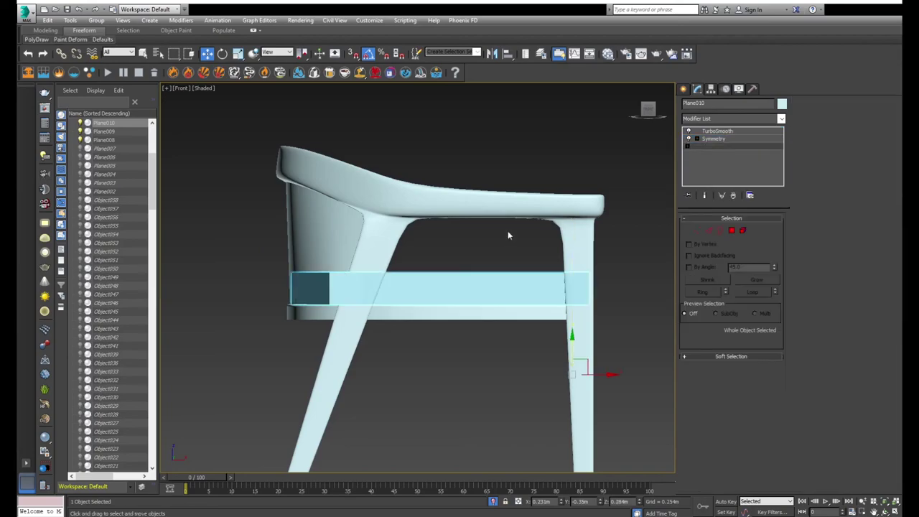
alt+middle_drag(508, 236, 343, 278)
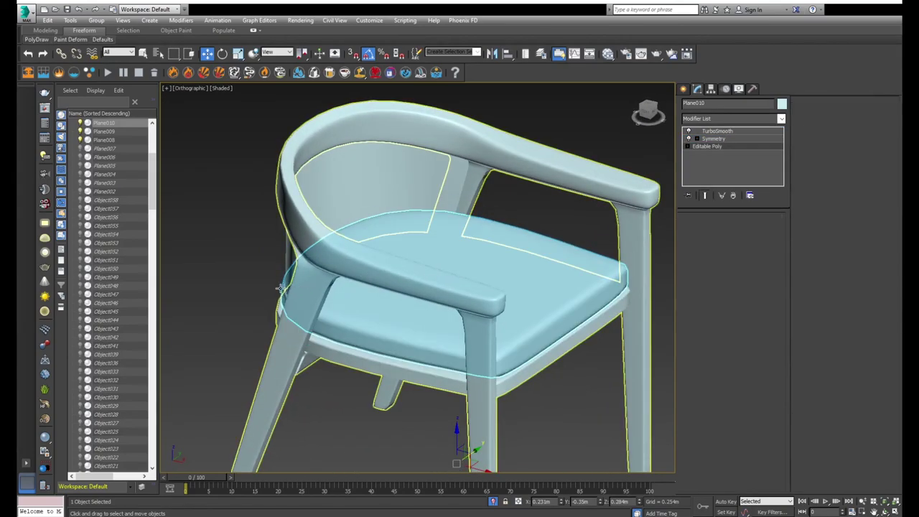
alt+middle_drag(284, 290, 329, 316)
key(1)
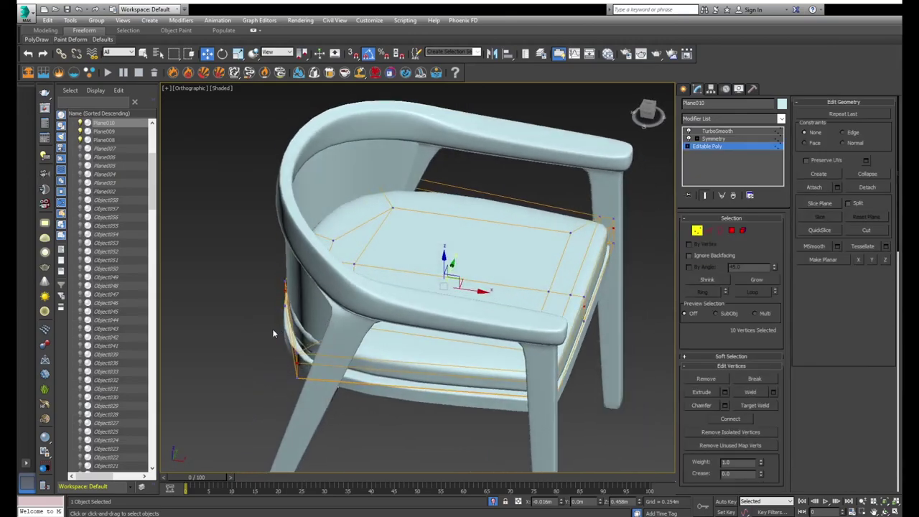
key(F3)
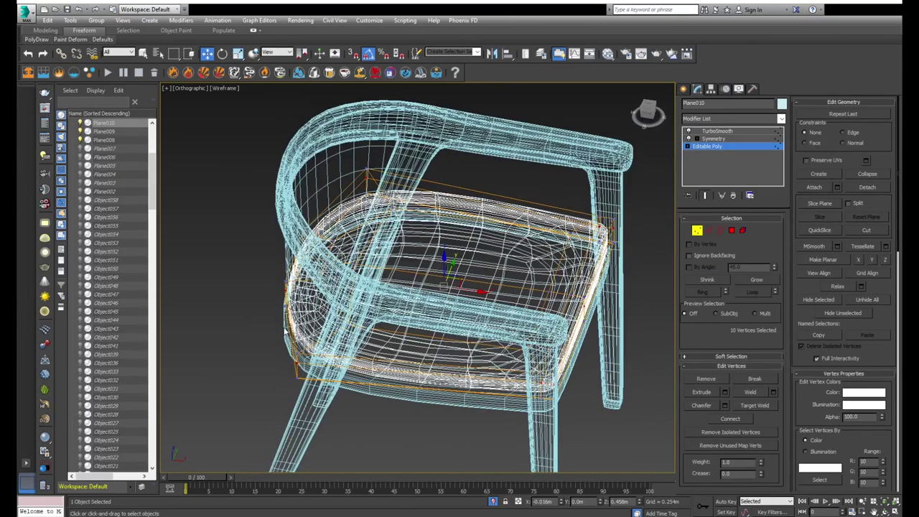
scroll(321, 399, up, 5)
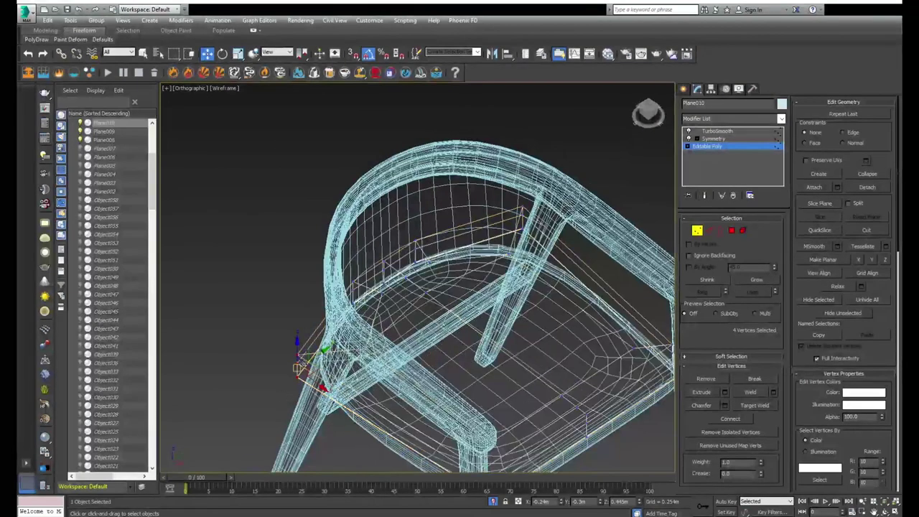
key(F3)
mouse_move(320, 371)
alt+middle_down()
mouse_move(400, 348)
mouse_move(333, 369)
alt+middle_up()
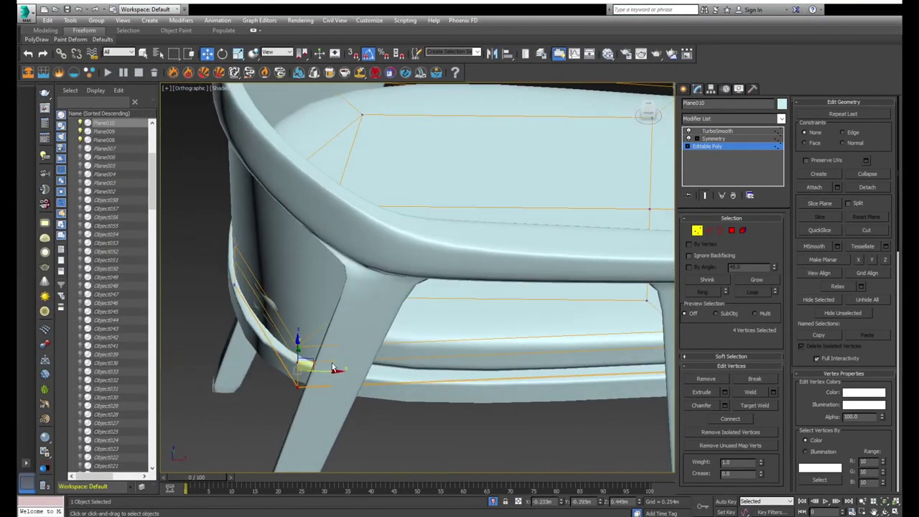
mouse_move(312, 358)
mouse_down()
mouse_move(328, 357)
mouse_move(318, 356)
mouse_up()
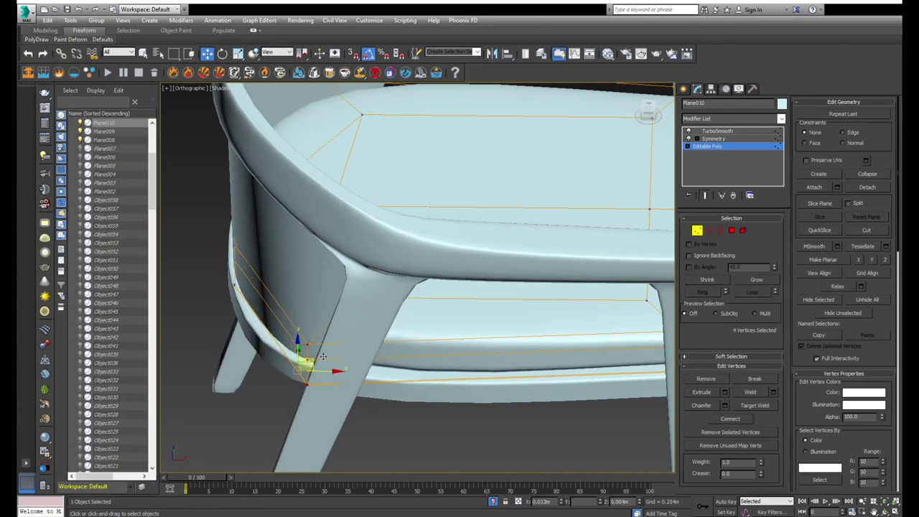
- Deselect the chair and view the whole chair from the front in wireframe
scroll(322, 357, down, 2)
mouse_move(322, 357)
alt+middle_down()
mouse_move(273, 364)
mouse_move(254, 339)
alt+middle_up()
scroll(272, 364, down, 5)
key(f)
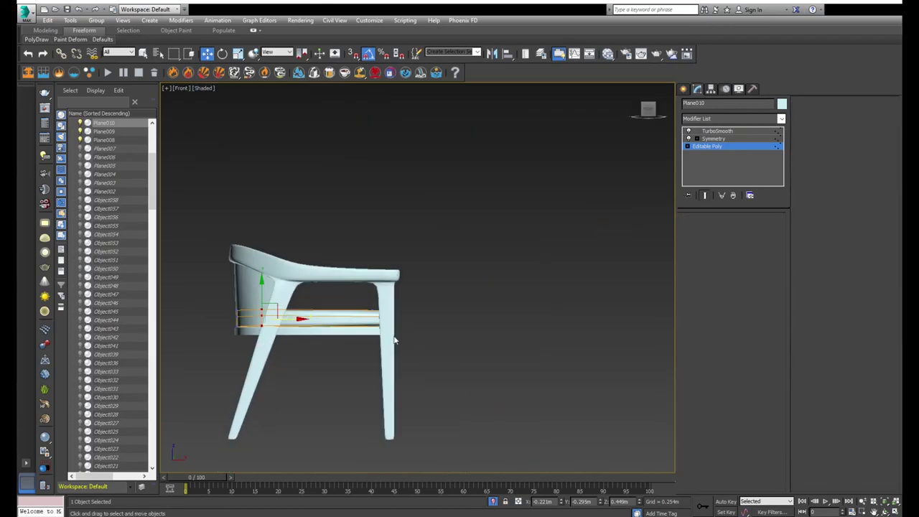
click(427, 336)
key(F3)
- Select the seat cushion Plane010 and open its Symmetry modifier
scroll(353, 312, up, 2)
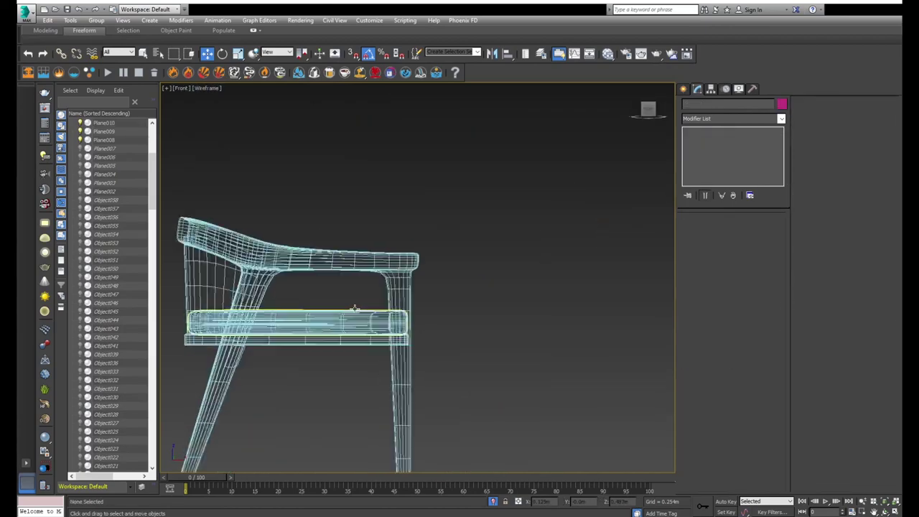
key(F3)
click(393, 309)
alt+middle_drag(393, 310, 475, 311)
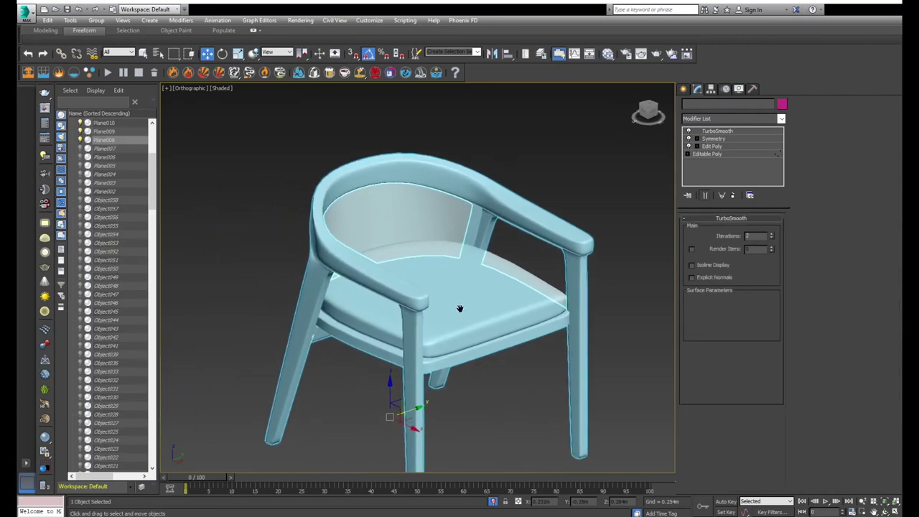
key(f)
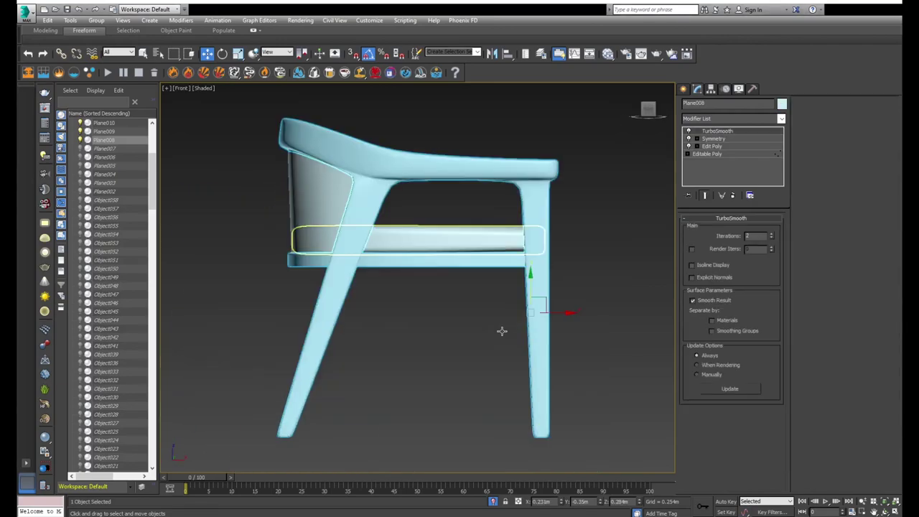
key(F3)
click(512, 193)
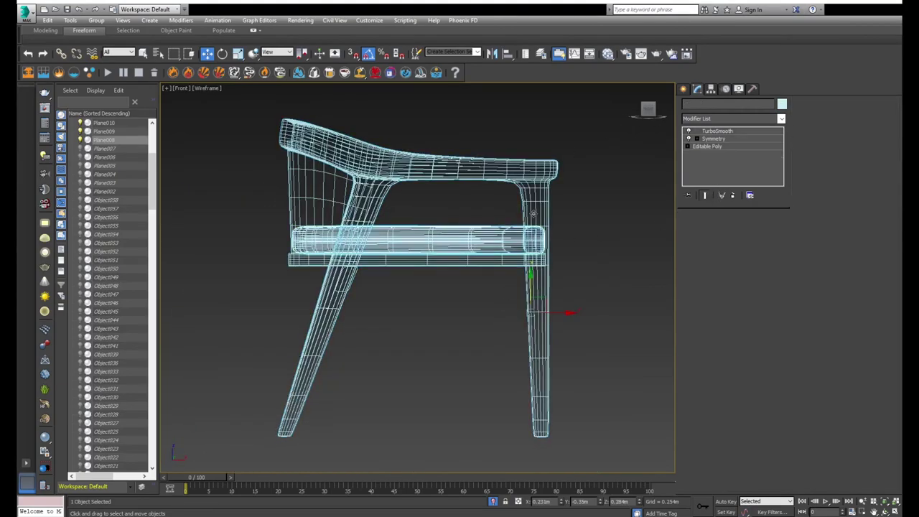
click(737, 138)
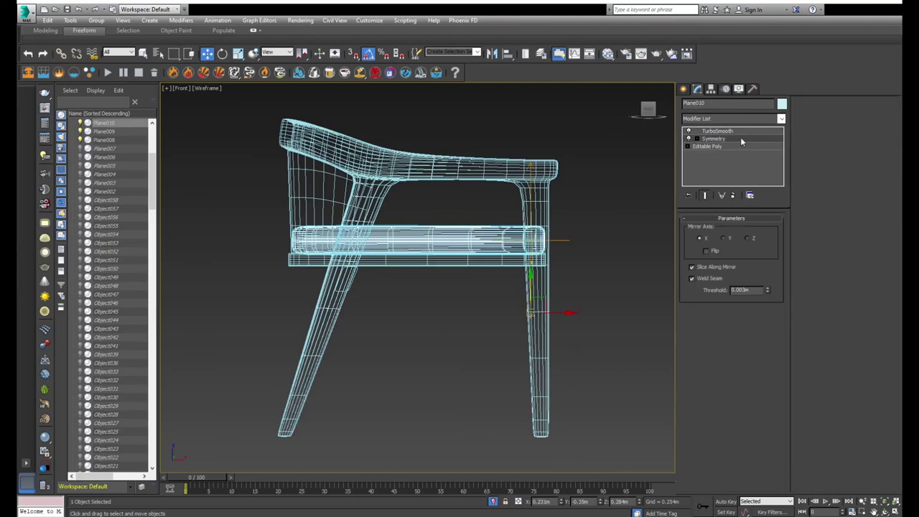
- Add an Edit Poly modifier above Symmetry and select the cushion's middle vertex rows
key(e)
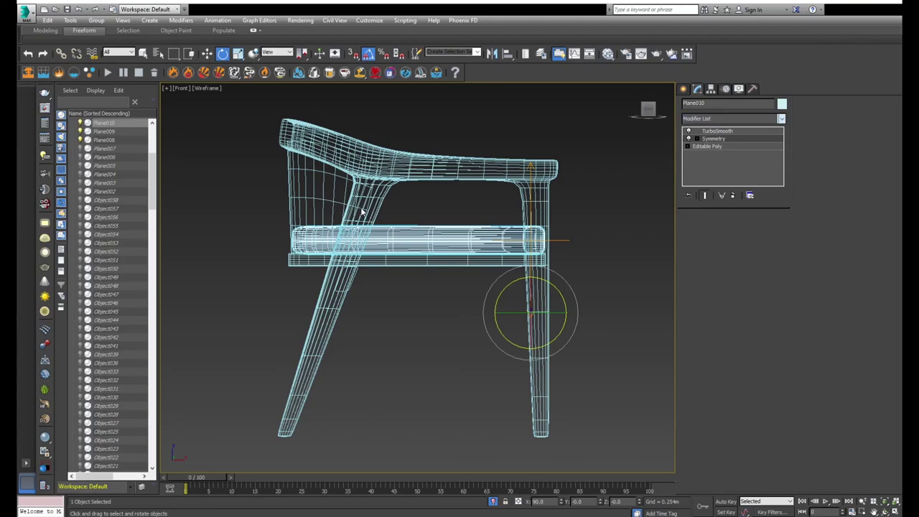
click(732, 119)
middle_drag(312, 218, 260, 248)
scroll(261, 248, up, 2)
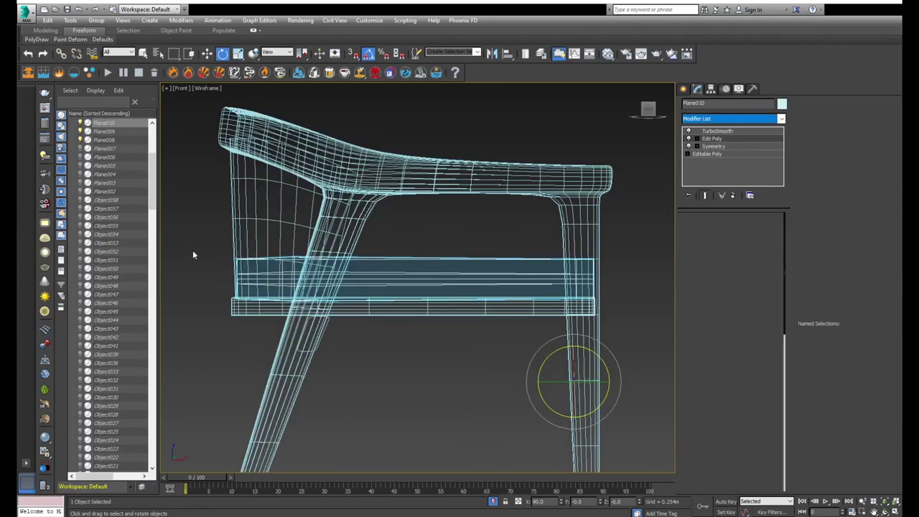
key(1)
drag(190, 249, 627, 291)
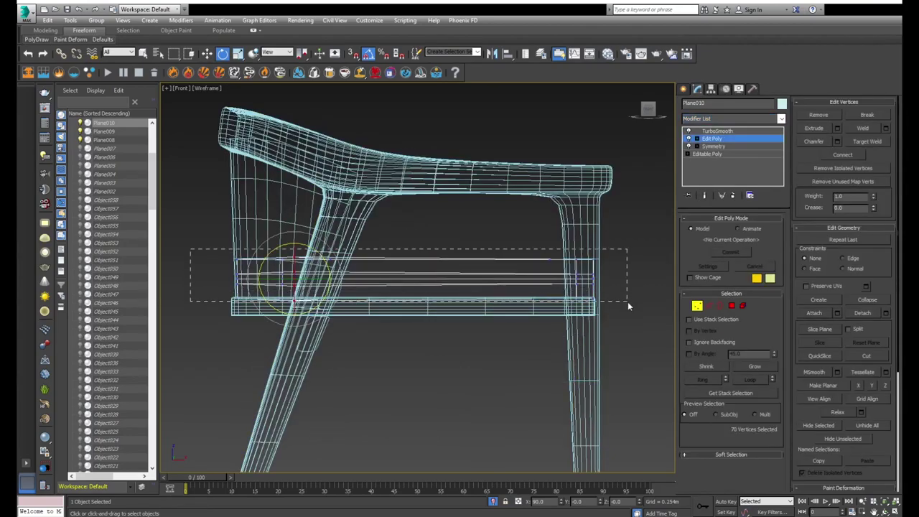
key(w)
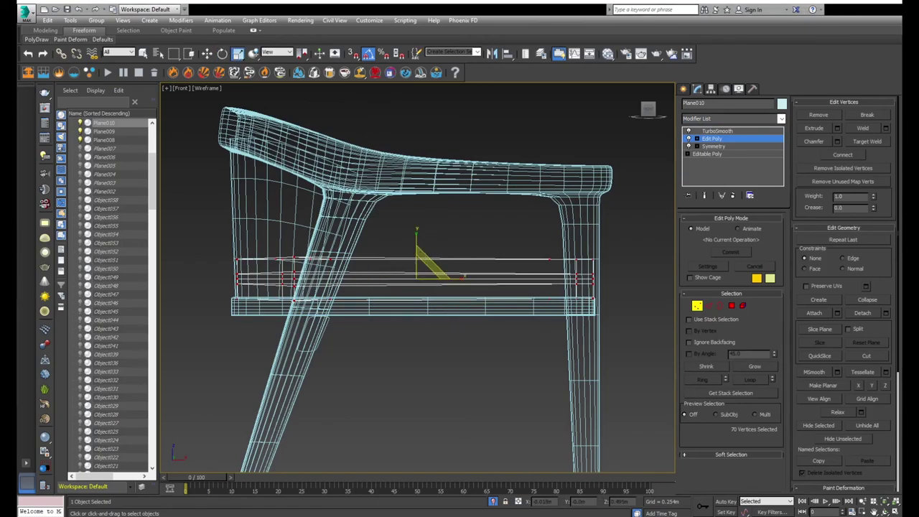
- Inspect the cushion from angled and low rear views, then stop vertex editing
key(F3)
mouse_move(428, 246)
alt+middle_down()
mouse_move(394, 278)
mouse_move(402, 270)
mouse_move(472, 326)
alt+middle_up()
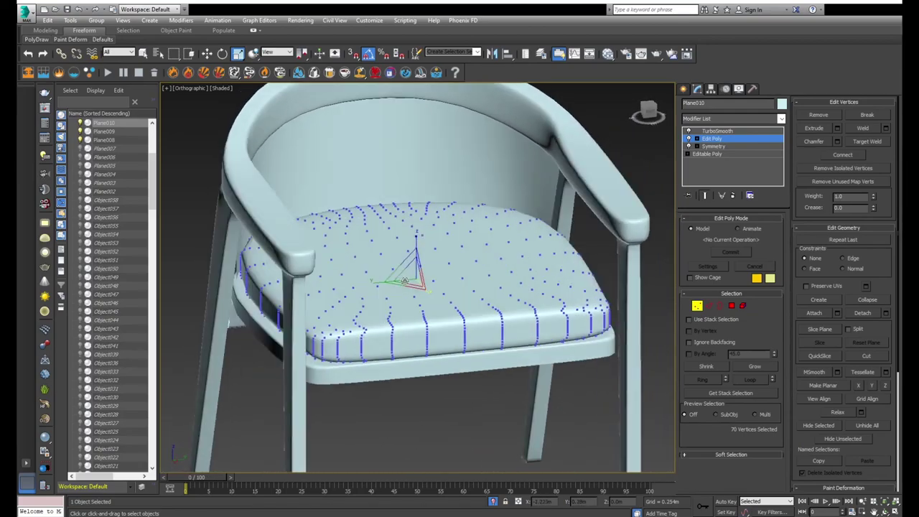
key(F3)
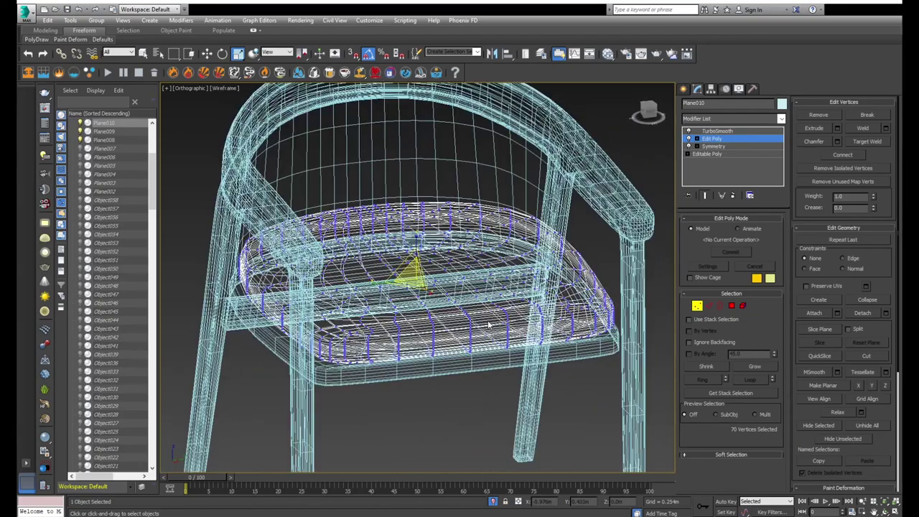
scroll(473, 347, up, 2)
key(F3)
scroll(473, 347, down, 5)
mouse_move(473, 348)
alt+middle_down()
mouse_move(493, 266)
mouse_move(596, 226)
alt+middle_up()
key(ctrl+b)
key(F3)
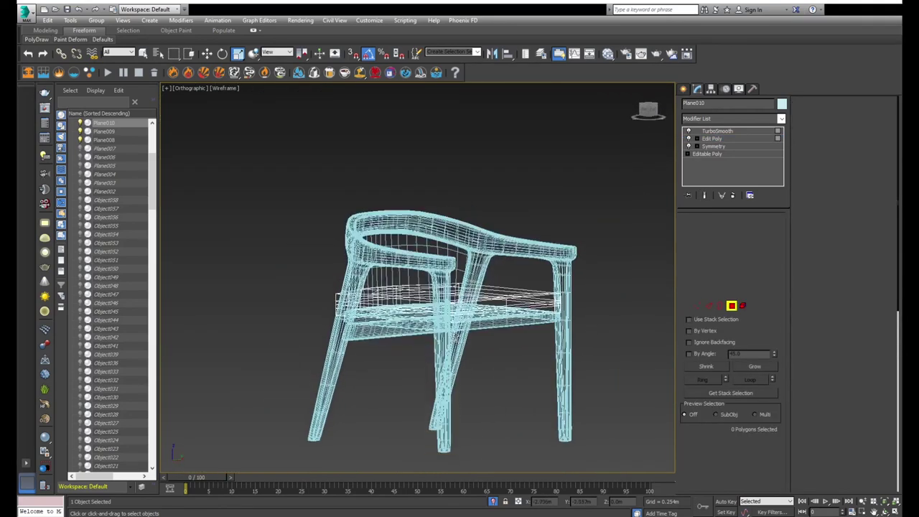
key(F3)
scroll(534, 256, up, 3)
- Select the chair frame Plane008
click(380, 416)
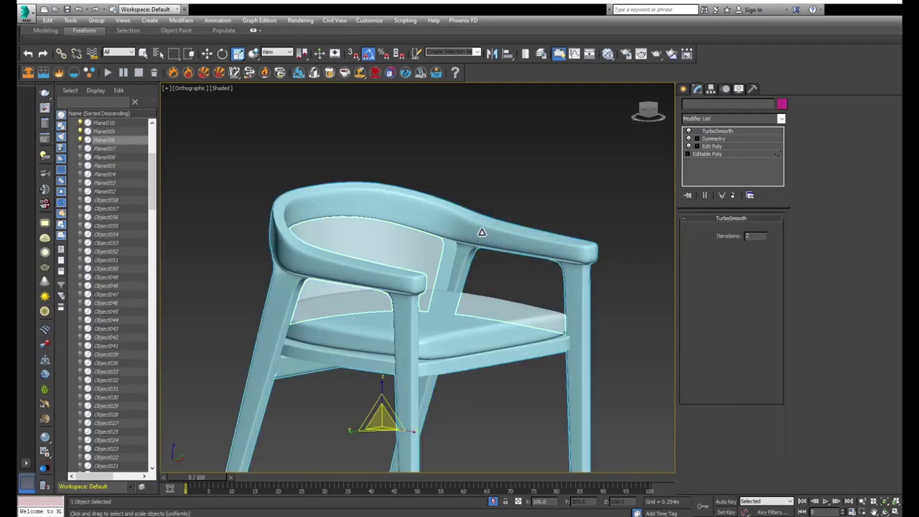
scroll(481, 232, down, 3)
key(w)
alt+middle_drag(481, 232, 491, 255)
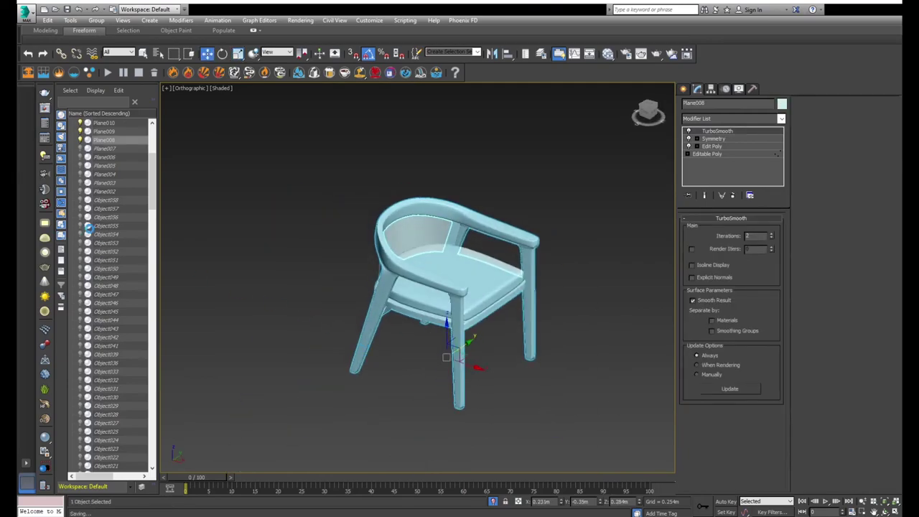